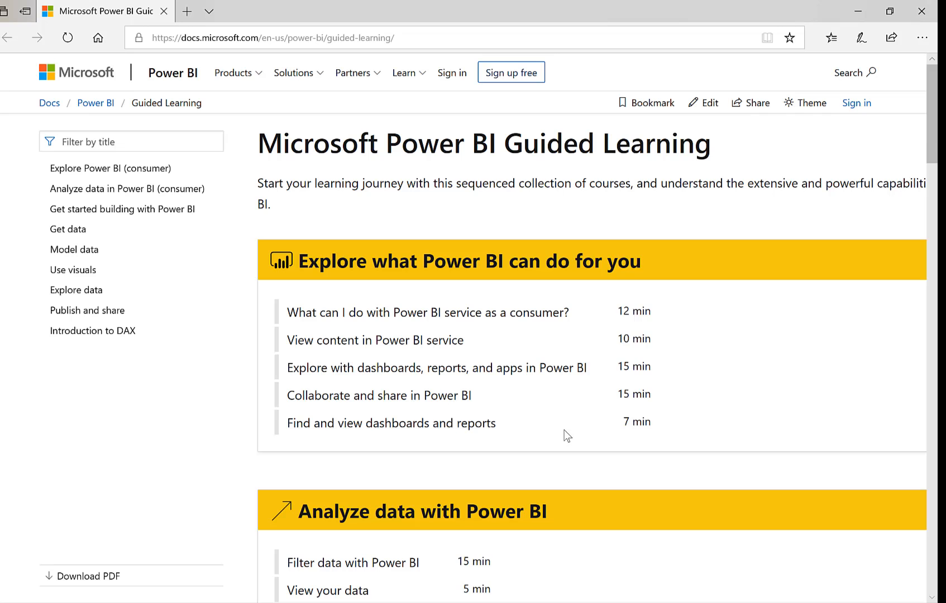
# Look through the course sections on the Microsoft Power BI Guided Learning page
pyautogui.scroll(-3, 484, 400)
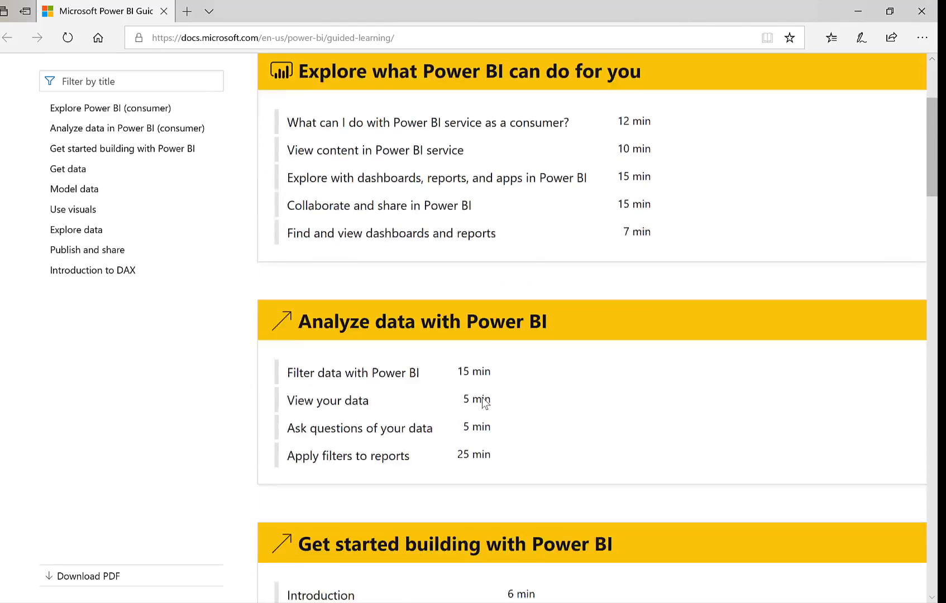
pyautogui.scroll(-6, 483, 401)
pyautogui.scroll(-5, 481, 397)
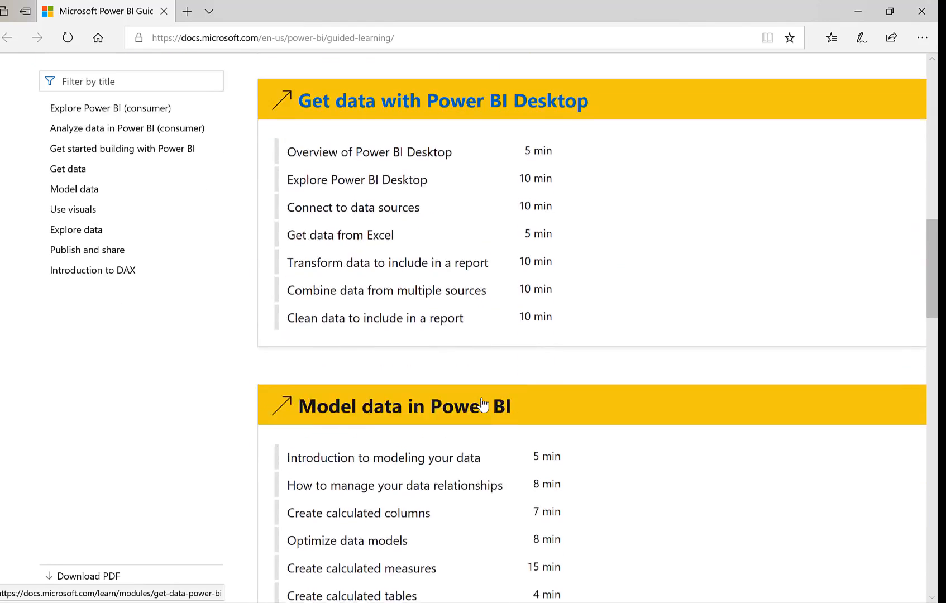
pyautogui.scroll(-4, 482, 401)
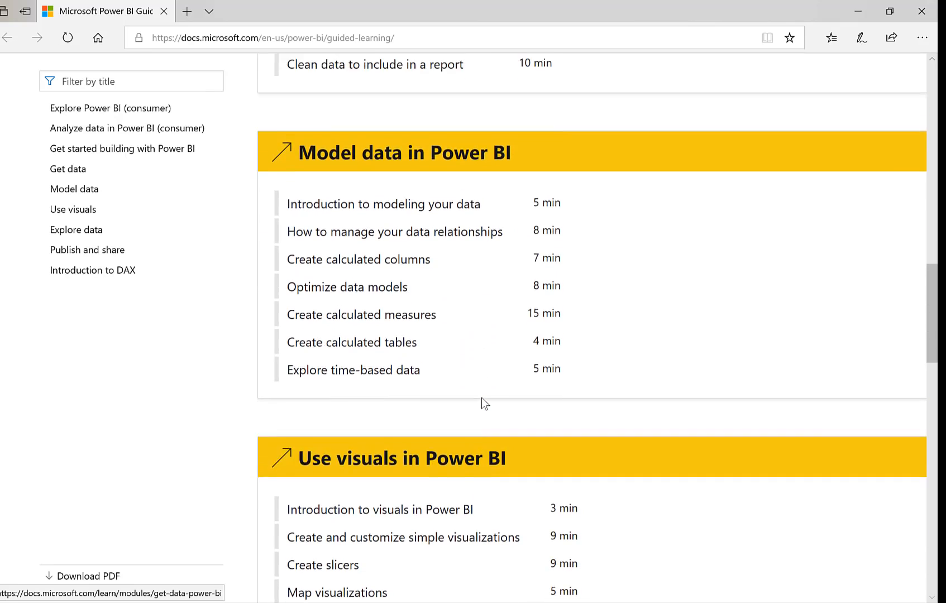
pyautogui.scroll(18, 481, 397)
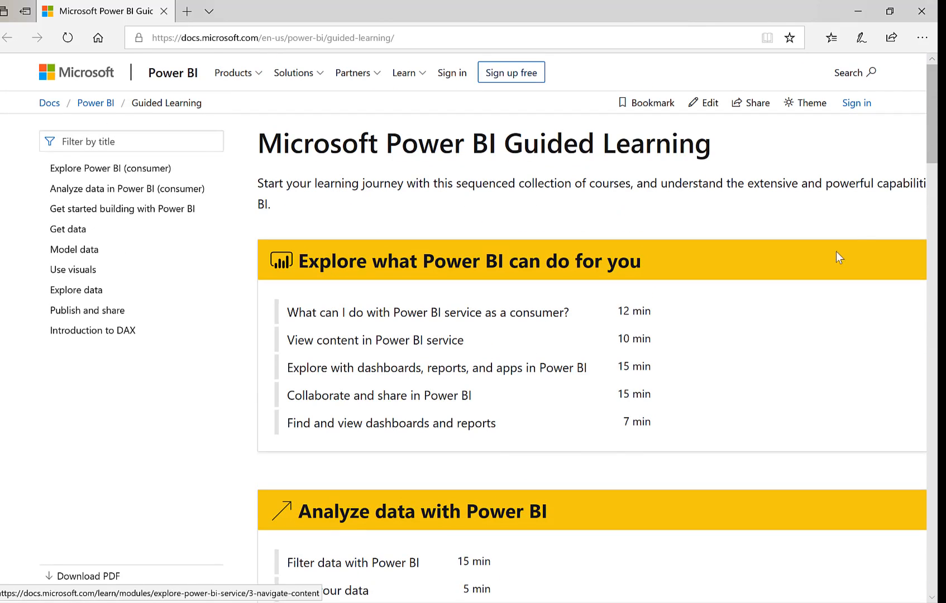
# Switch from the browser to Power BI Desktop and dismiss its start screen
pyautogui.click(857, 11)
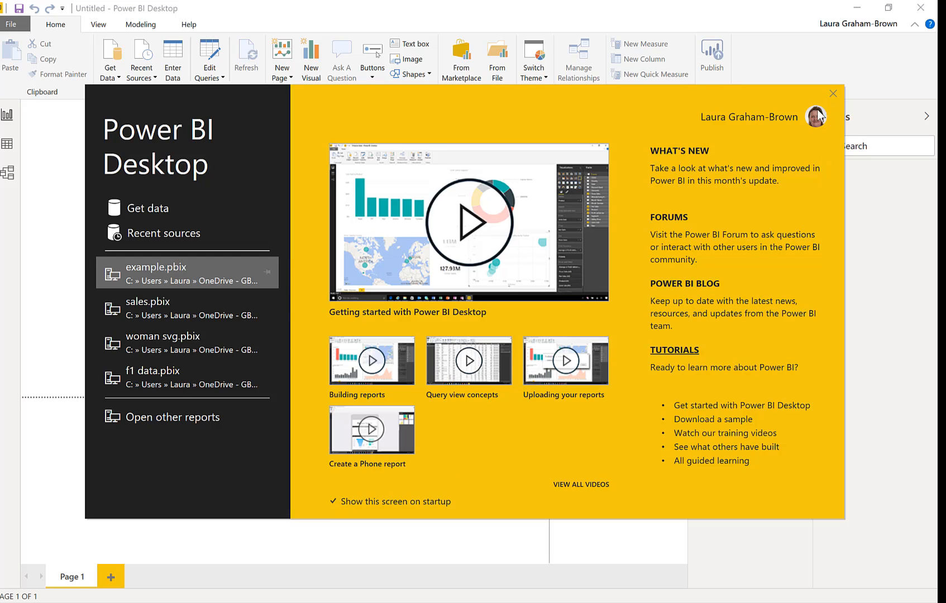
pyautogui.click(833, 93)
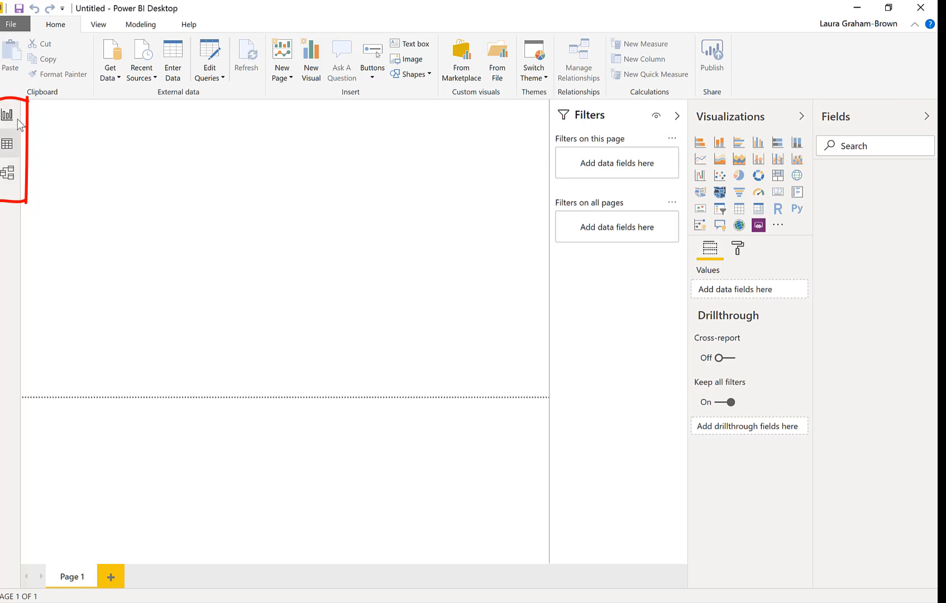
# View the empty report file in Data view and Model view, and return to Report view
pyautogui.click(11, 146)
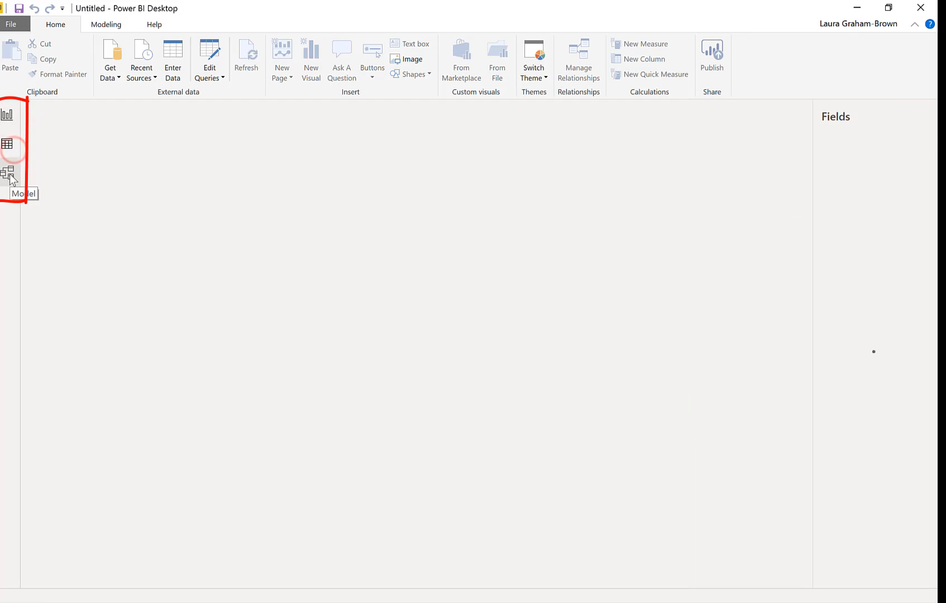
pyautogui.click(9, 173)
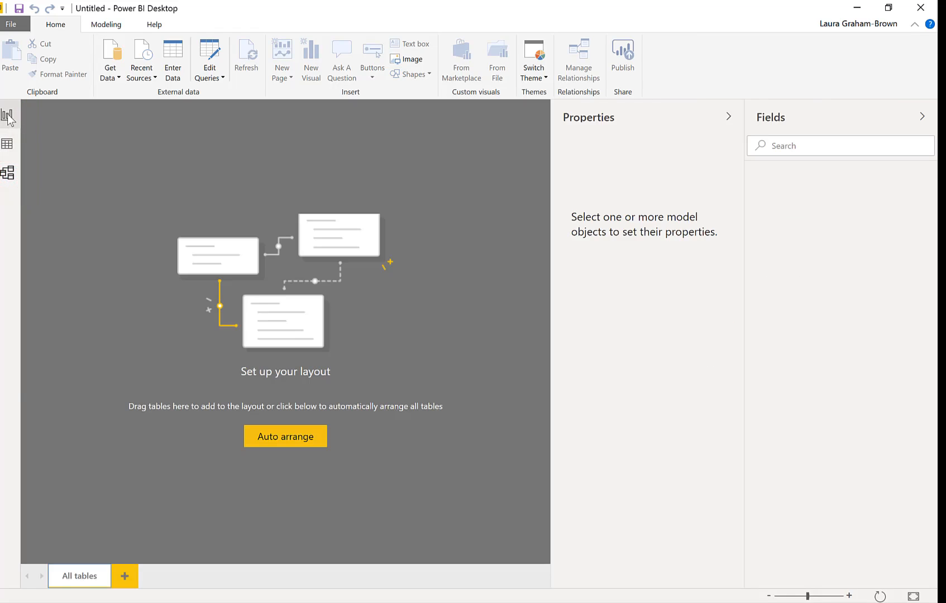
pyautogui.click(9, 117)
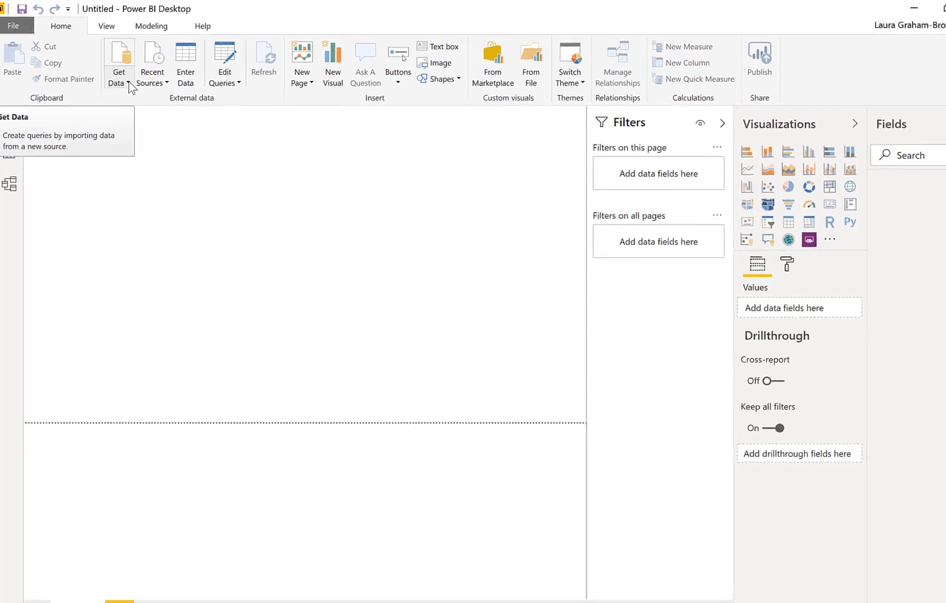
# Get data from the Excel workbook Product Sales in the Power BI Intro folder
pyautogui.click(129, 84)
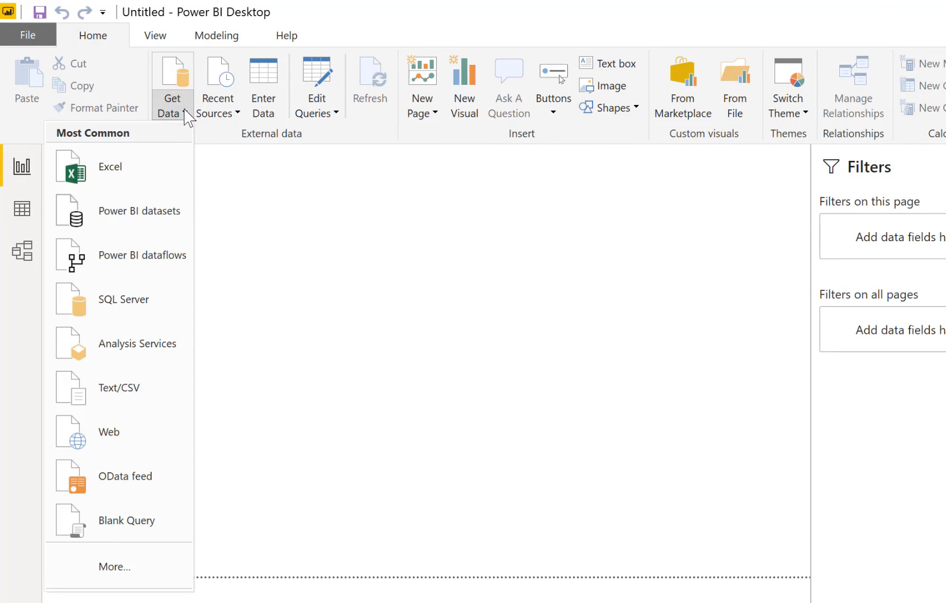
pyautogui.click(147, 166)
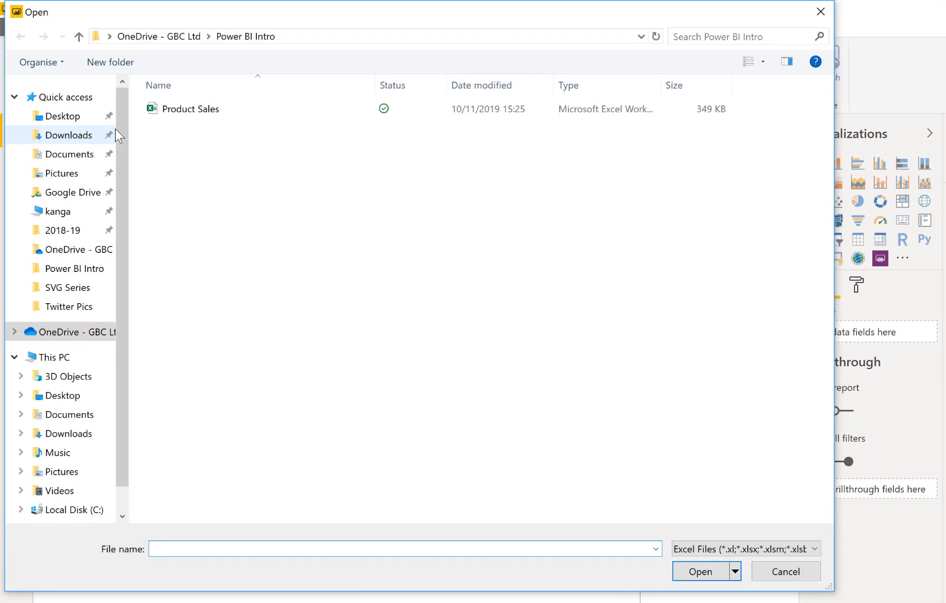
pyautogui.click(169, 112)
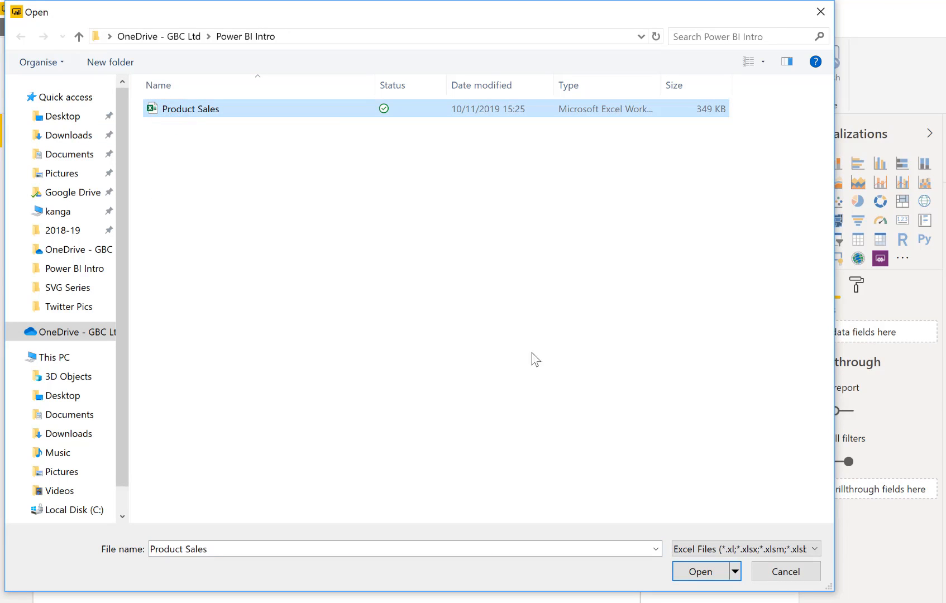
pyautogui.click(698, 572)
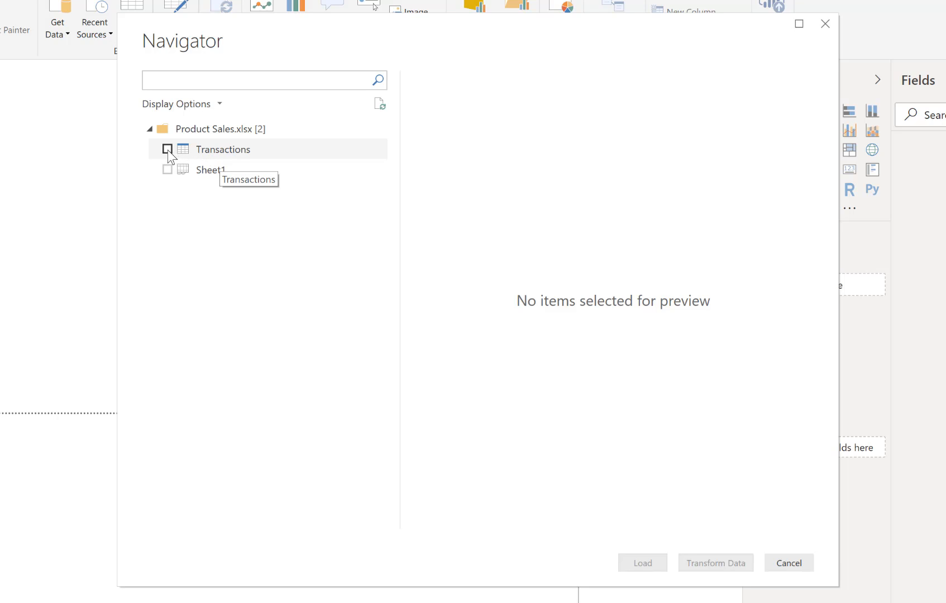
# Preview and select the Transactions table of Product Sales.xlsx, and send it to the Power Query Editor for transformation
pyautogui.click(213, 151)
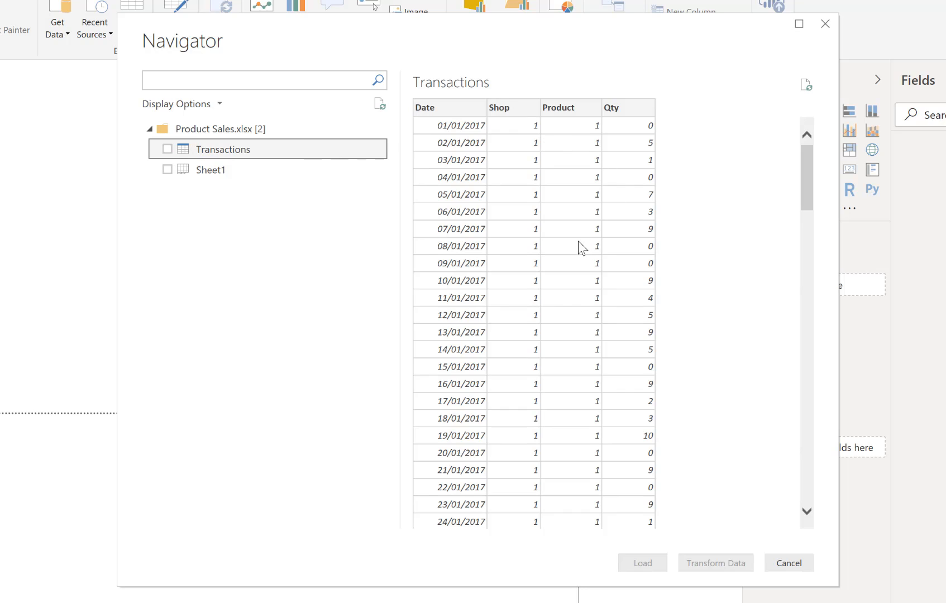
pyautogui.click(167, 149)
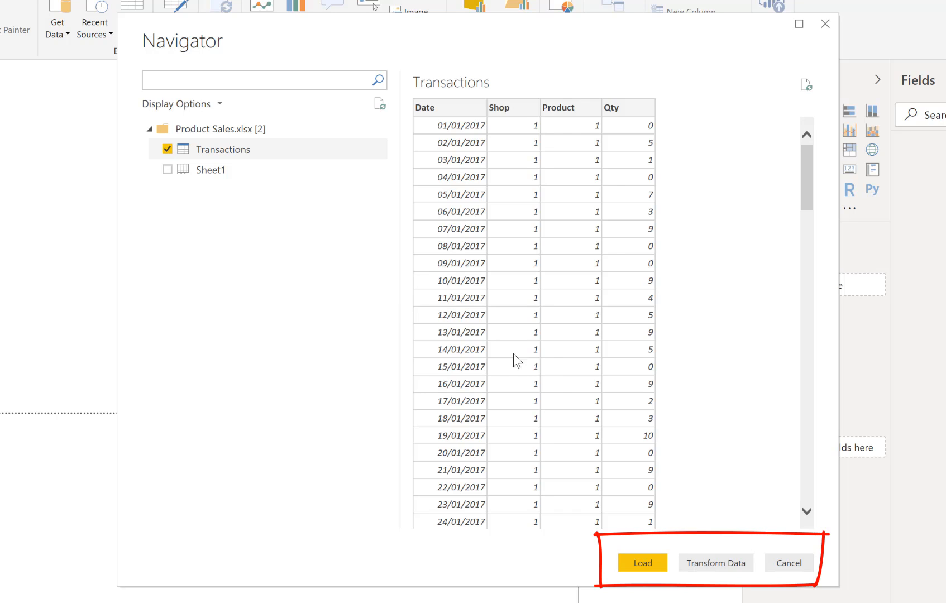
pyautogui.click(698, 565)
pyautogui.click(714, 563)
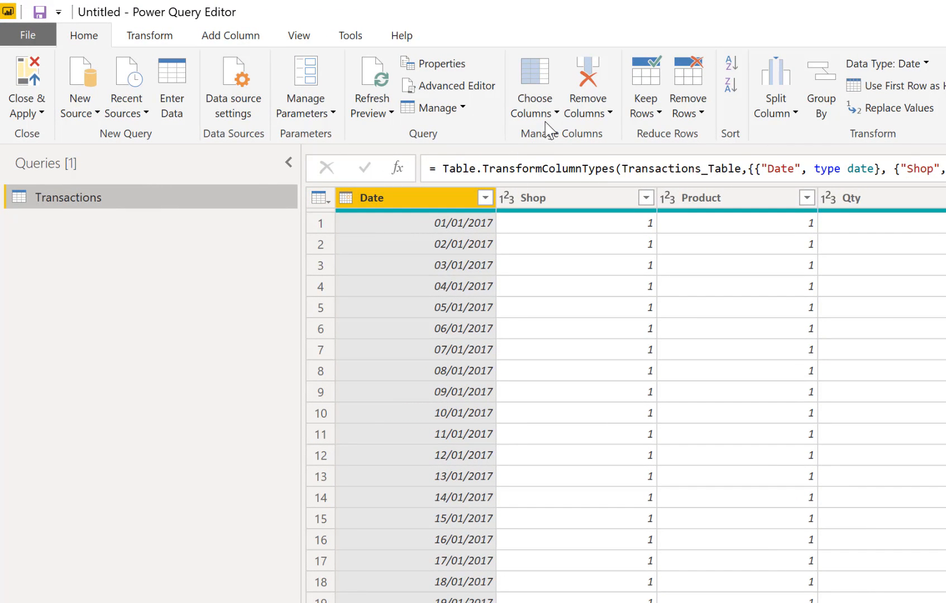
# Remove the Shop column from the Transactions query with Choose Columns, keeping Date, Product and Qty
pyautogui.click(537, 84)
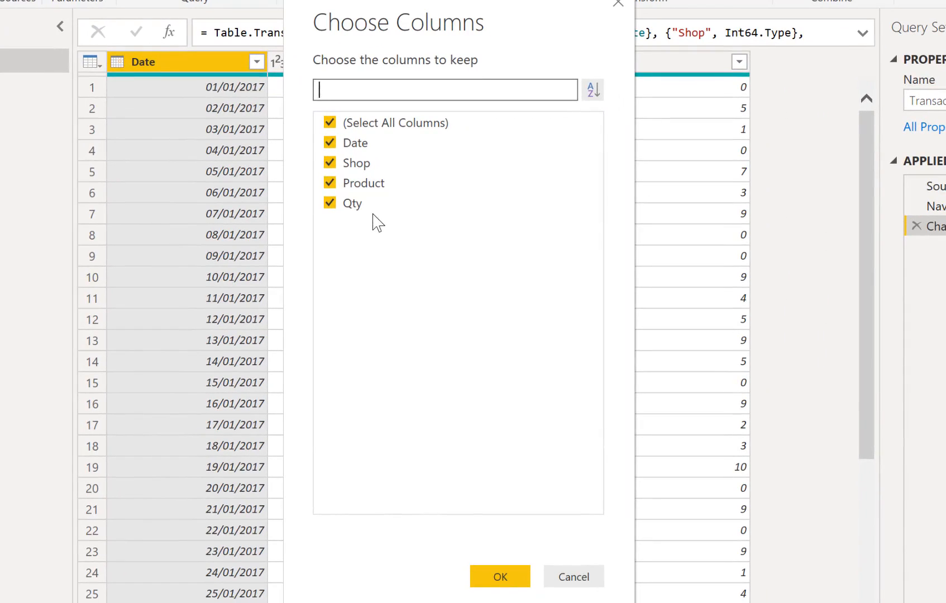
pyautogui.click(330, 162)
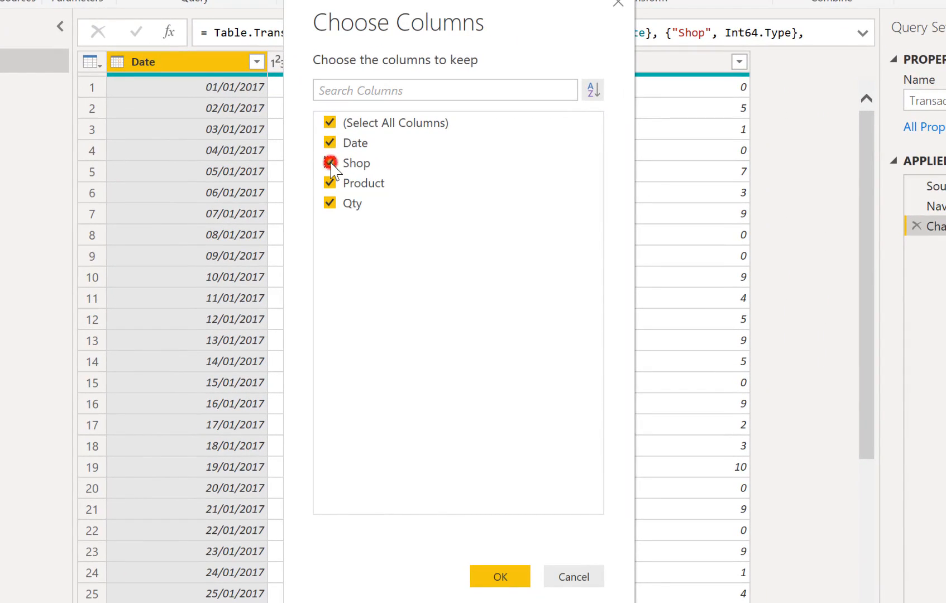
pyautogui.click(510, 585)
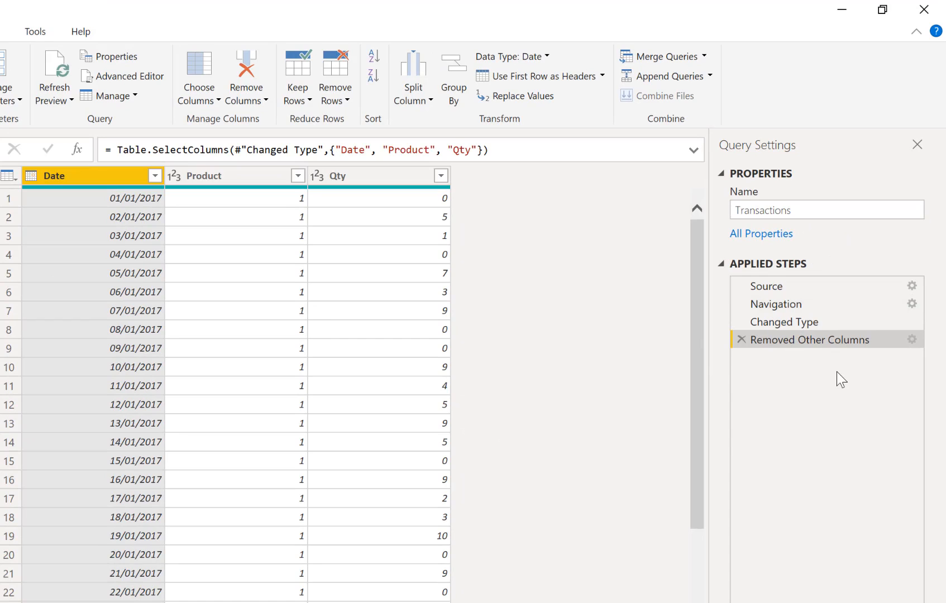
# Review the applied steps Source, Navigation, Changed Type and Removed Other Columns, including the column selection stored in the last one
pyautogui.click(762, 287)
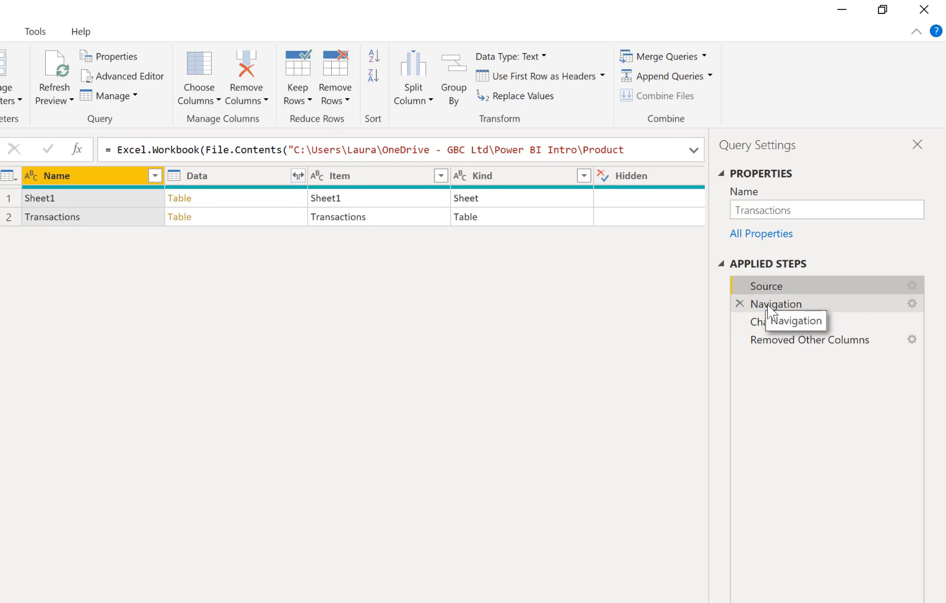
pyautogui.click(767, 304)
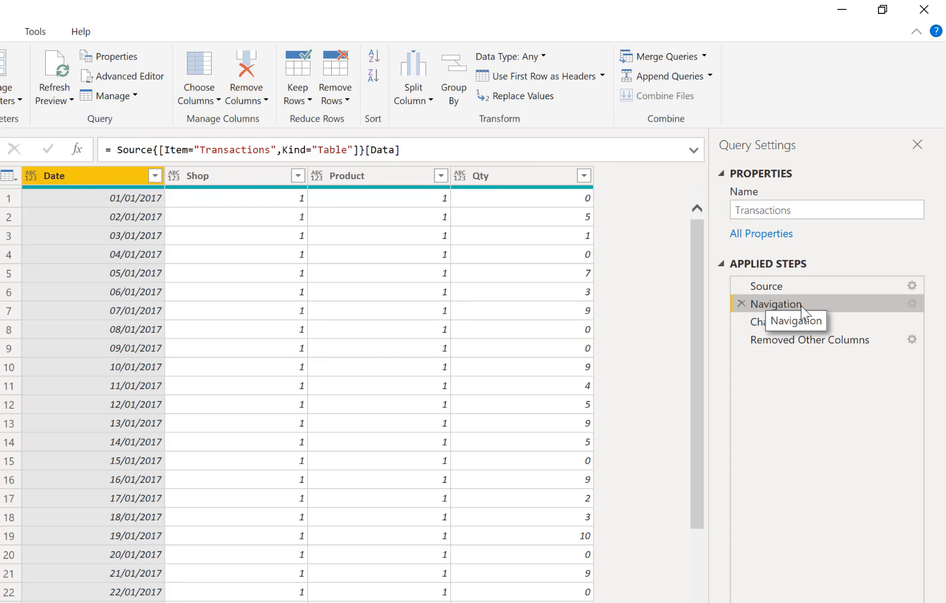
pyautogui.click(769, 324)
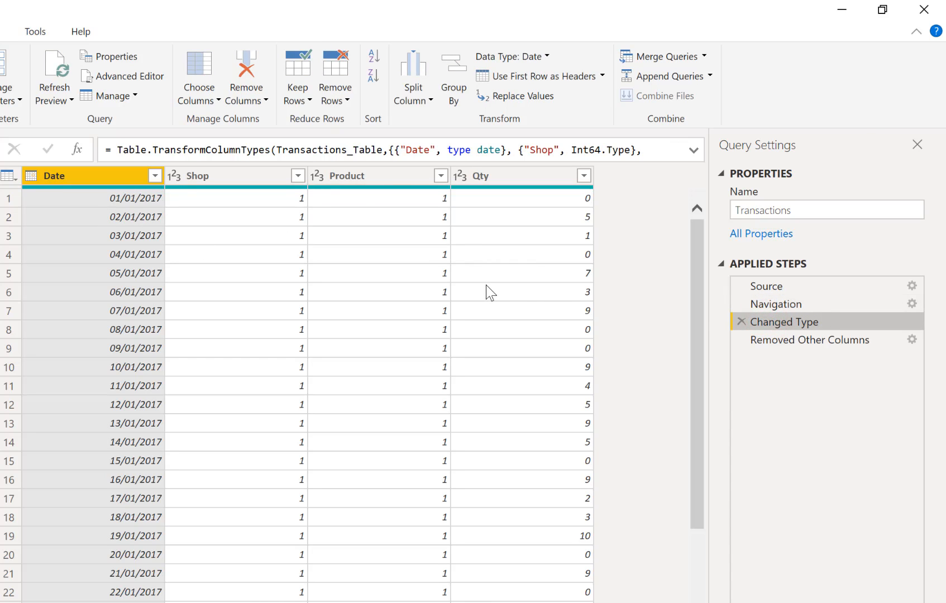
pyautogui.click(780, 341)
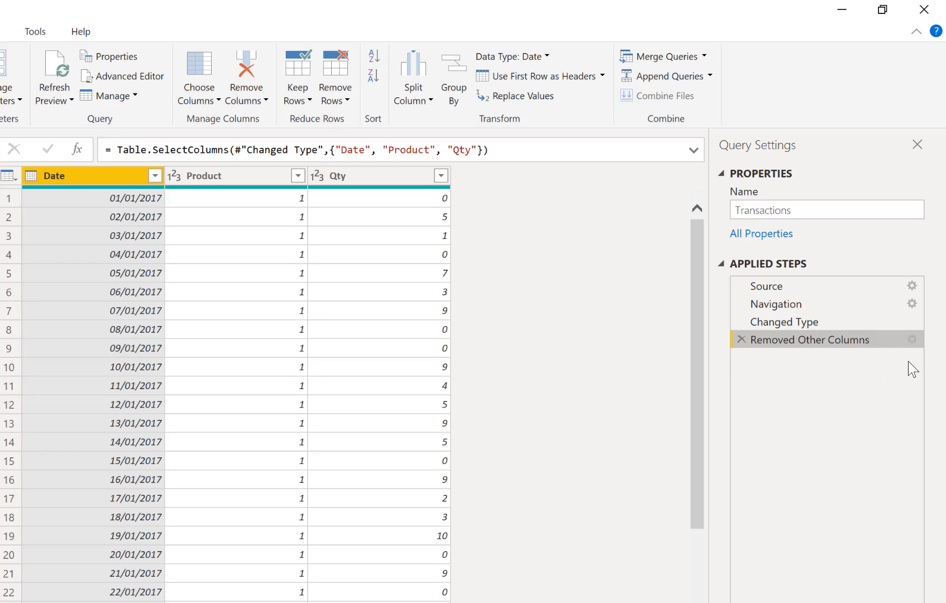
pyautogui.click(911, 340)
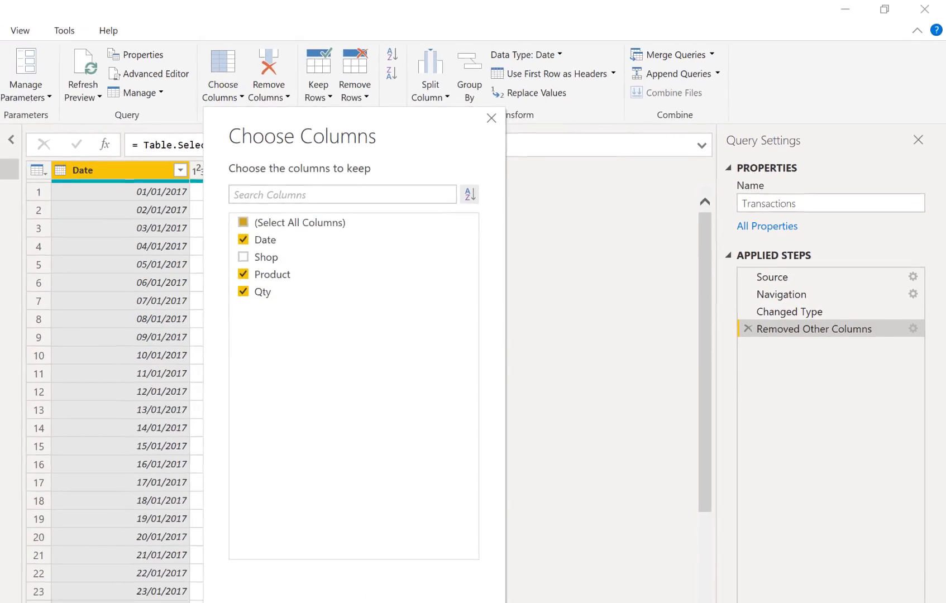
pyautogui.click(488, 506)
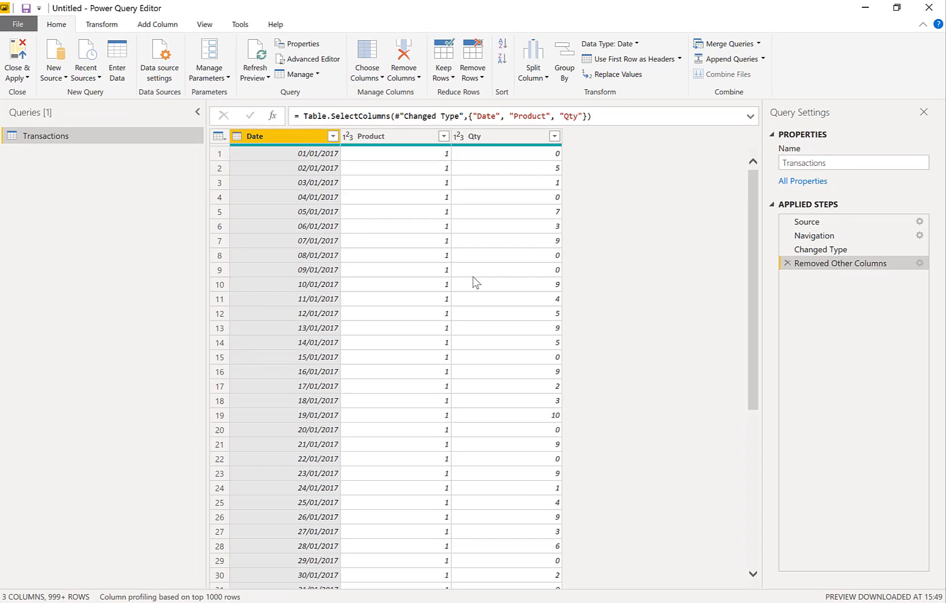
# Close the query editor with its changes applied and inspect the loaded Transactions rows in Data view
pyautogui.click(20, 55)
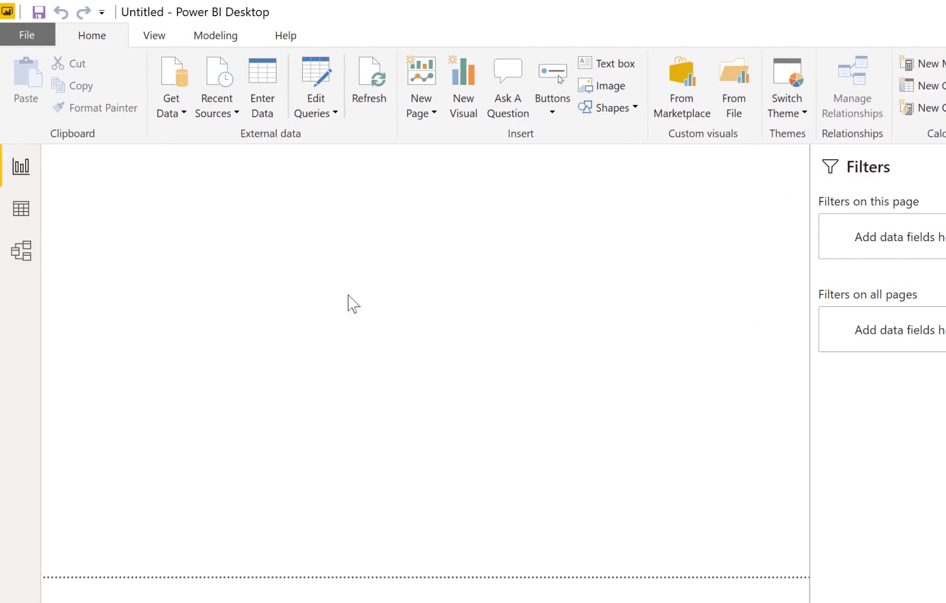
pyautogui.click(28, 215)
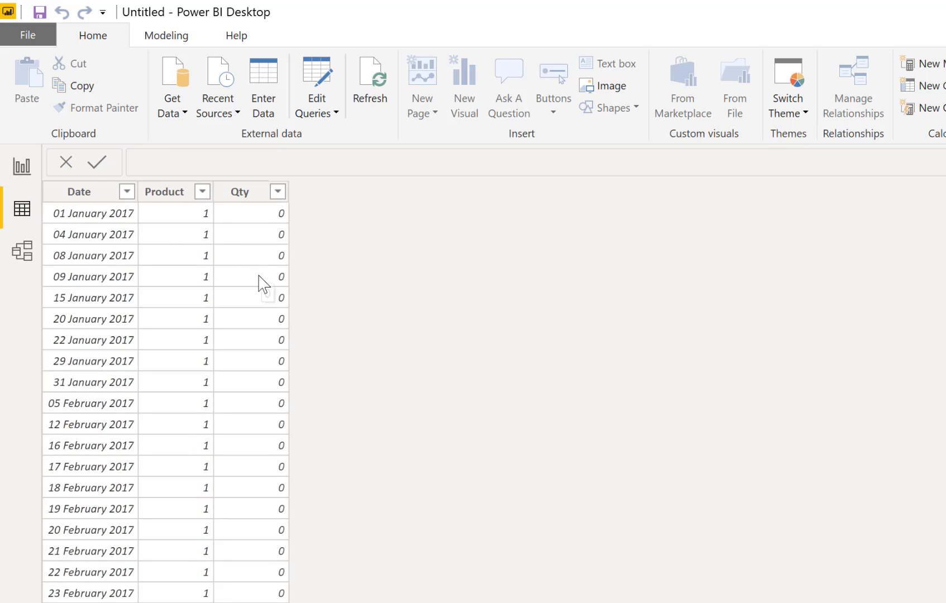
pyautogui.scroll(-10, 260, 279)
pyautogui.scroll(4, 258, 286)
pyautogui.scroll(6, 259, 287)
# Connect to the SQL Server database Summit on the server summit-server.database.windows.net
pyautogui.click(179, 114)
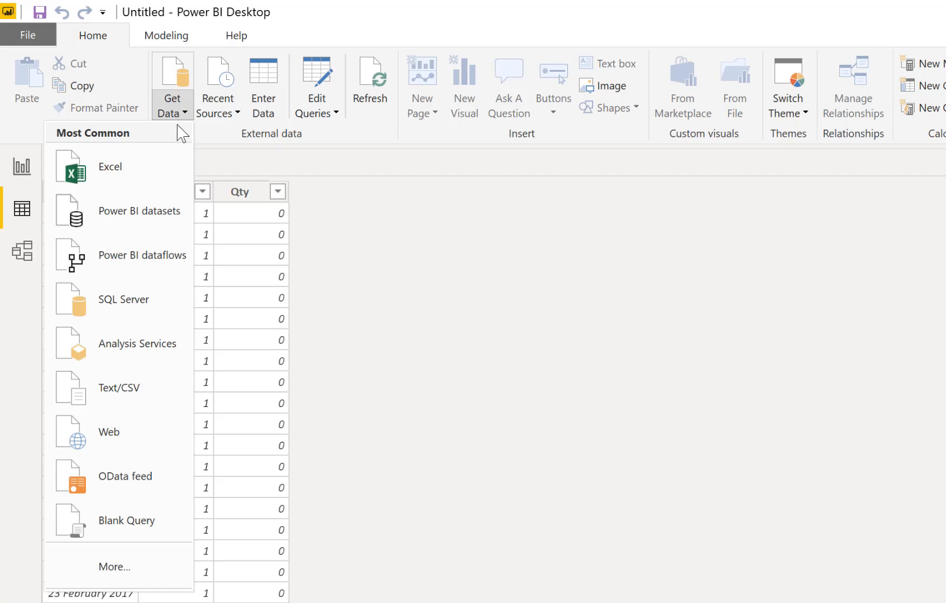
pyautogui.click(133, 301)
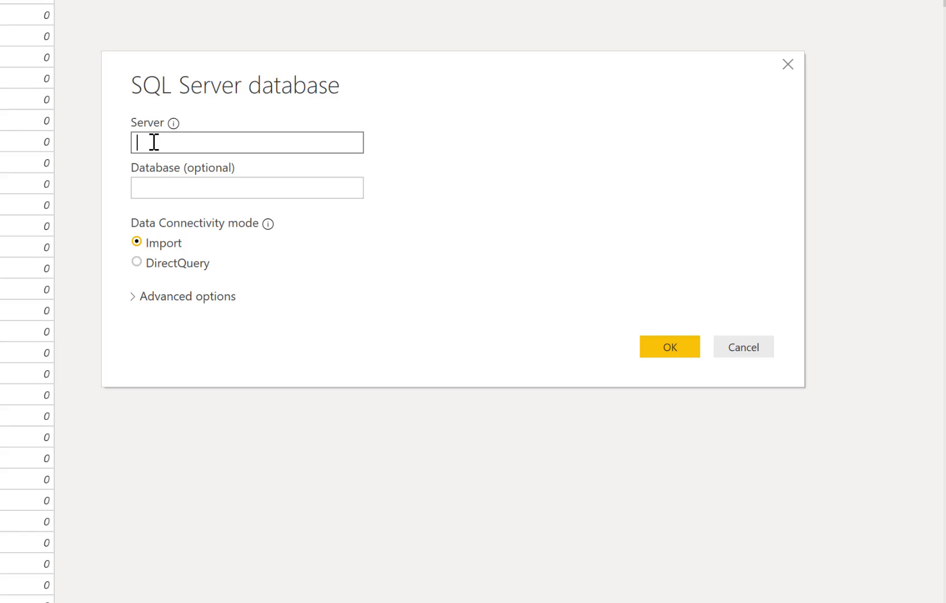
pyautogui.write('summit-server.database.windows.net')
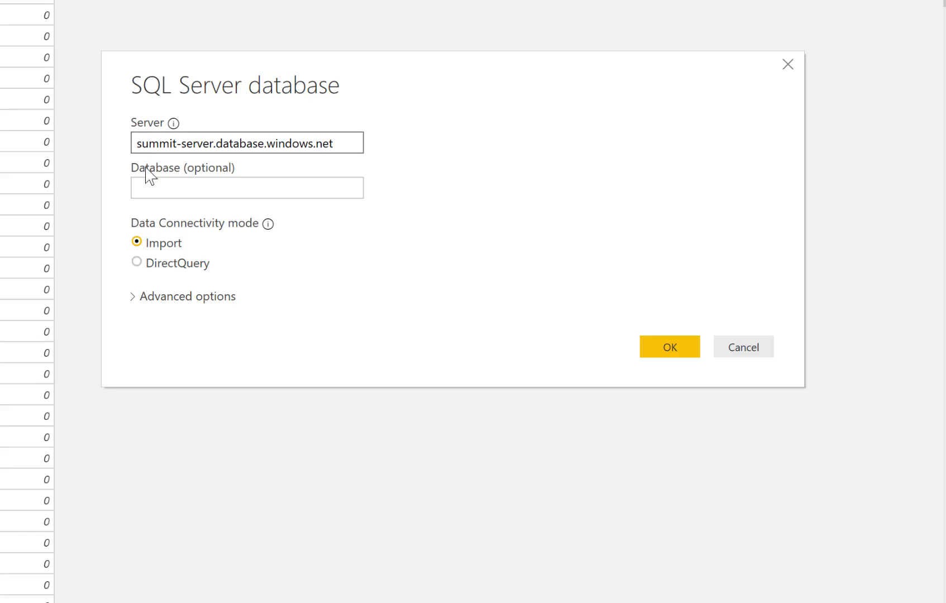
pyautogui.click(147, 188)
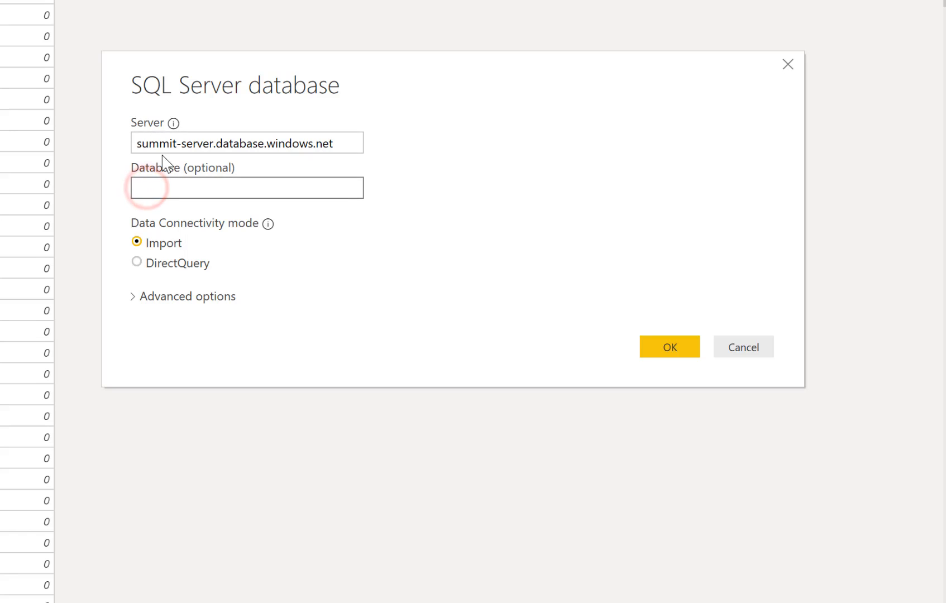
pyautogui.write('Summit')
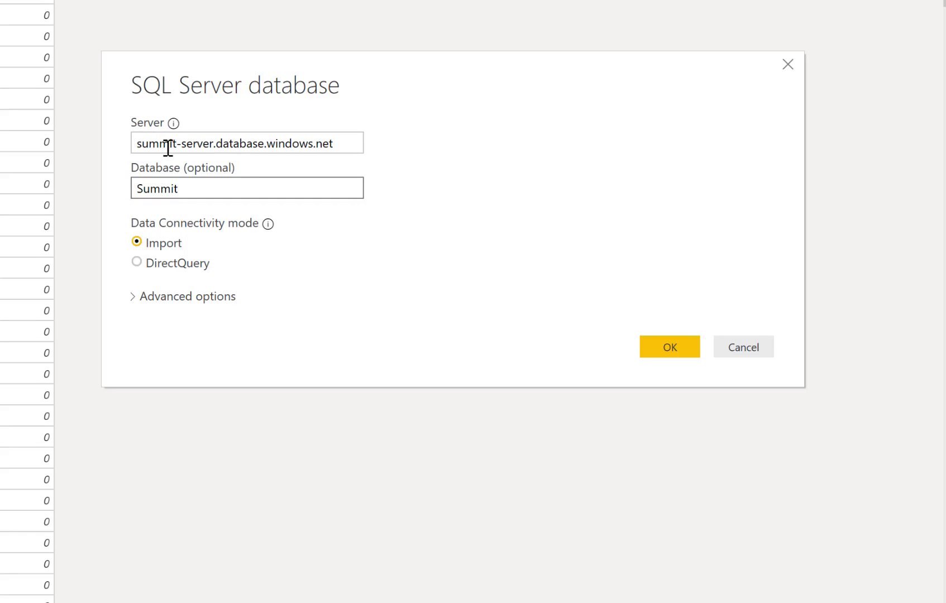
pyautogui.click(667, 355)
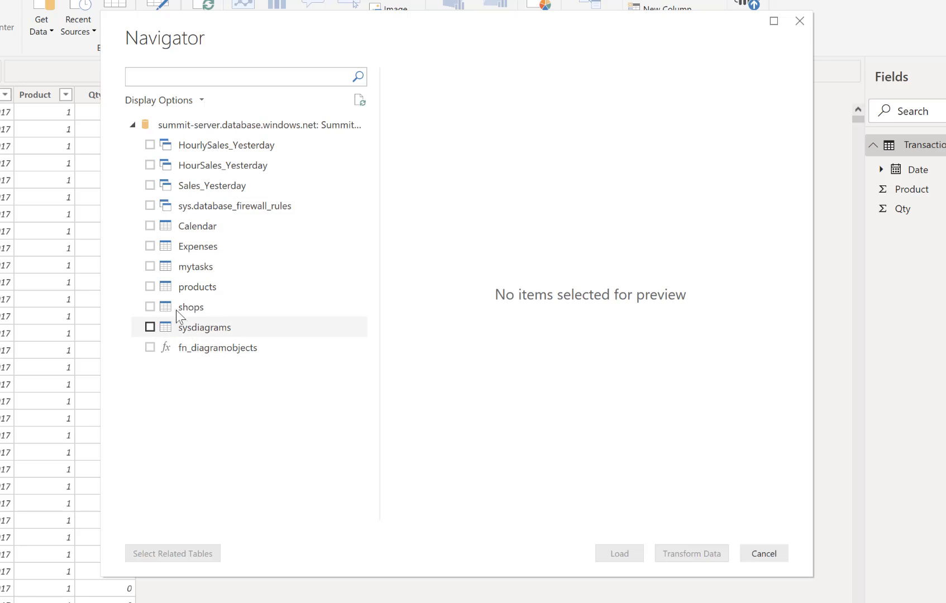
# Select the products and Calendar tables from the Summit database, previewing each, and open them for transformation in the query editor
pyautogui.click(194, 295)
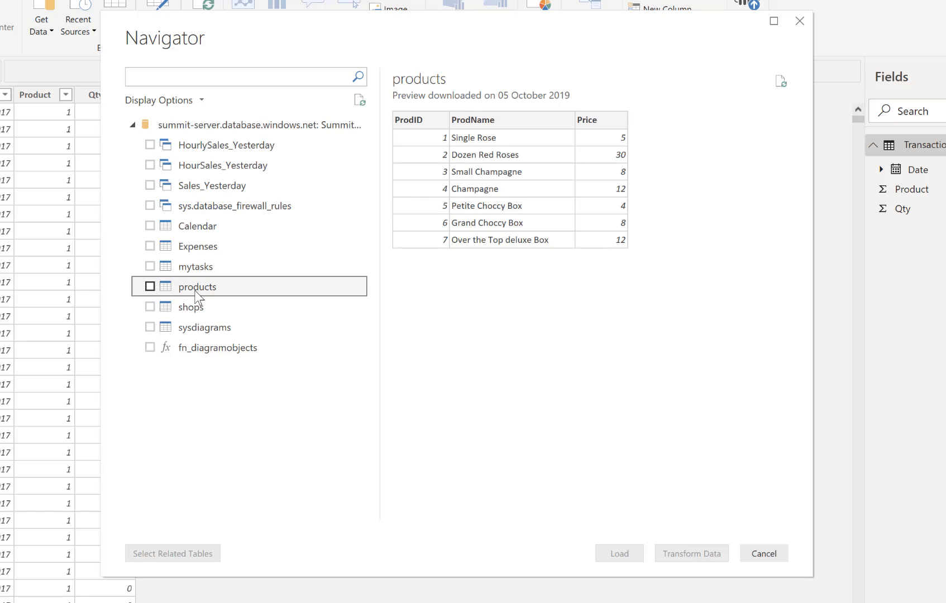
pyautogui.click(149, 287)
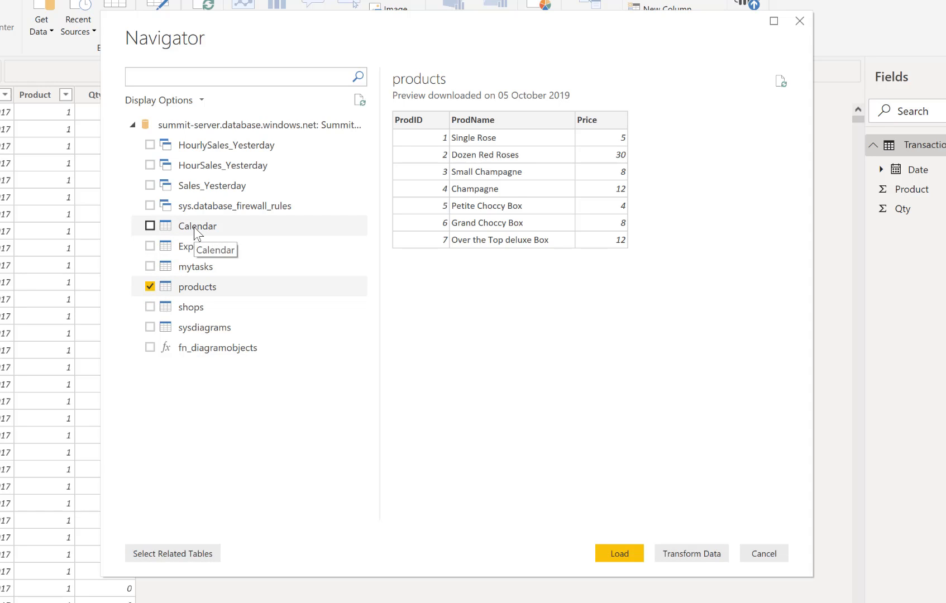
pyautogui.click(195, 228)
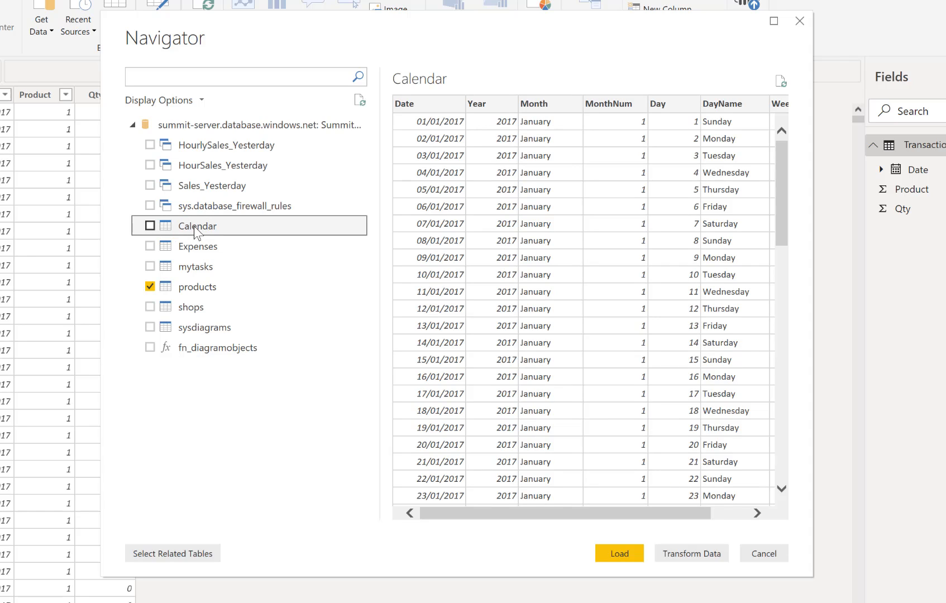
pyautogui.click(150, 225)
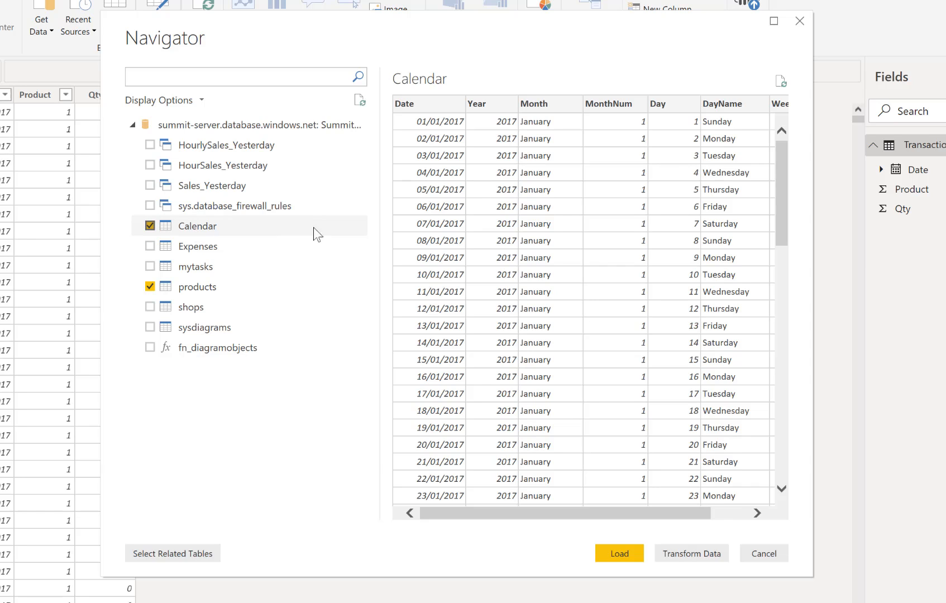
pyautogui.moveTo(587, 514); pyautogui.dragTo(553, 511)
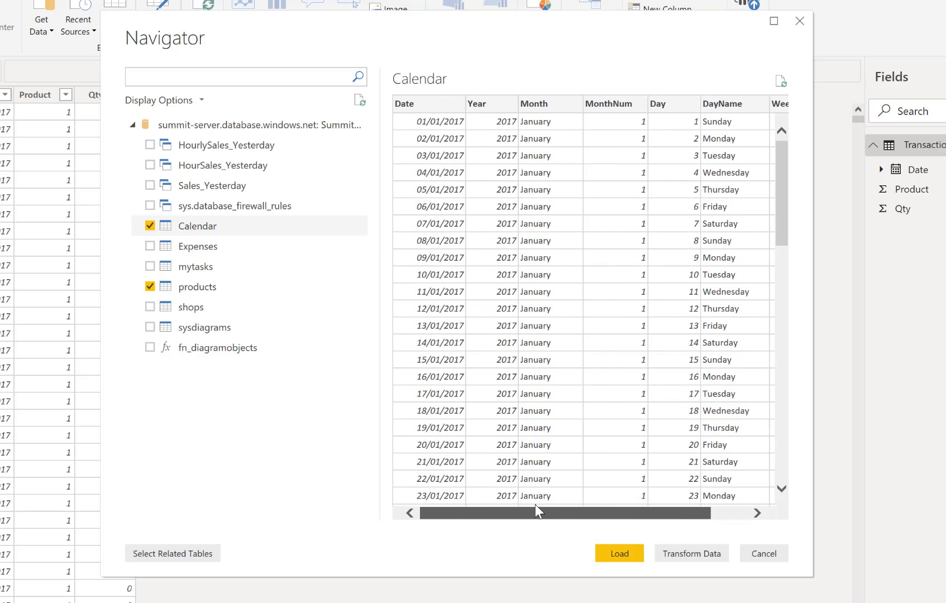
pyautogui.click(685, 553)
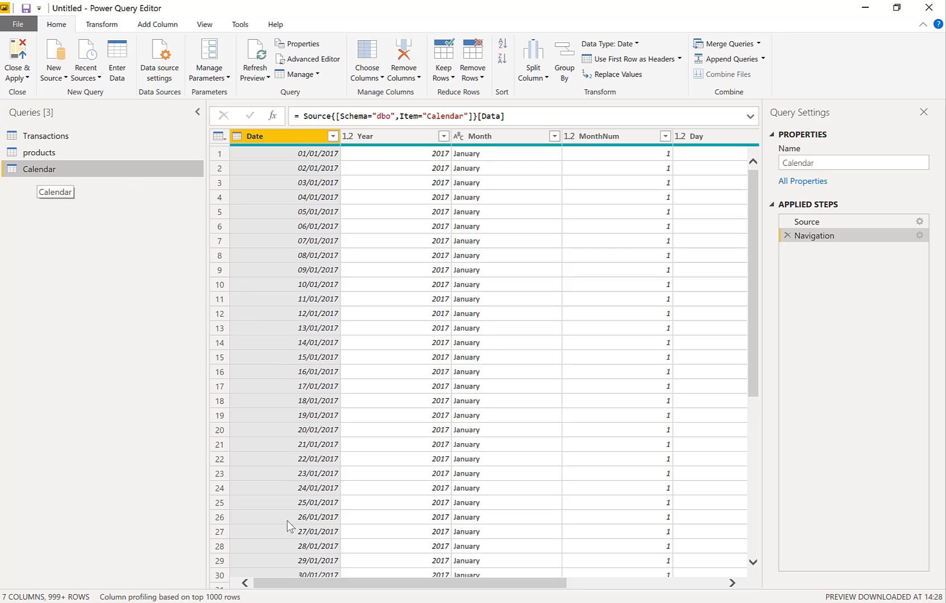
# Change the data type of the Calendar query's Week, Day, MonthNum and Year columns to Whole Number
pyautogui.moveTo(282, 583); pyautogui.dragTo(482, 598)
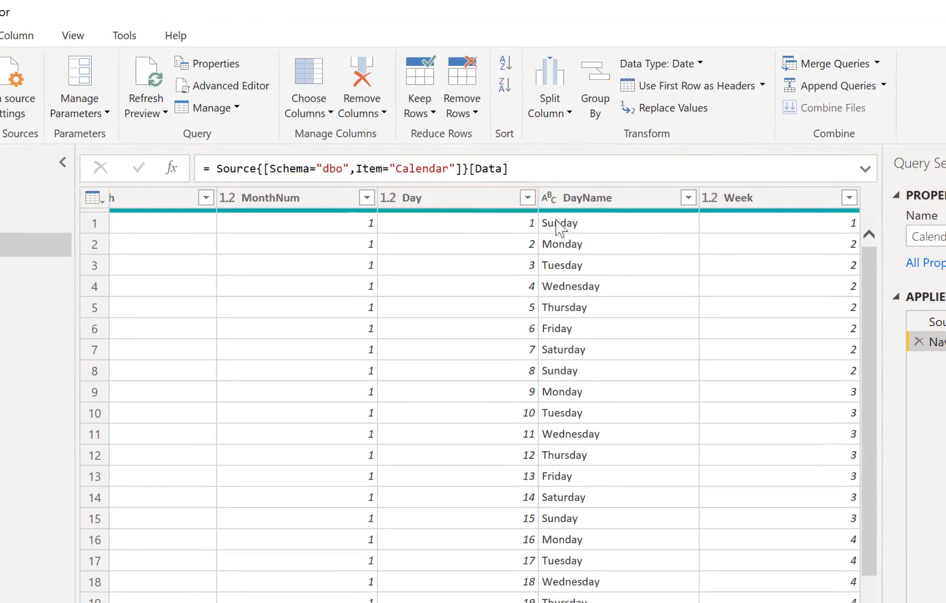
pyautogui.click(714, 201)
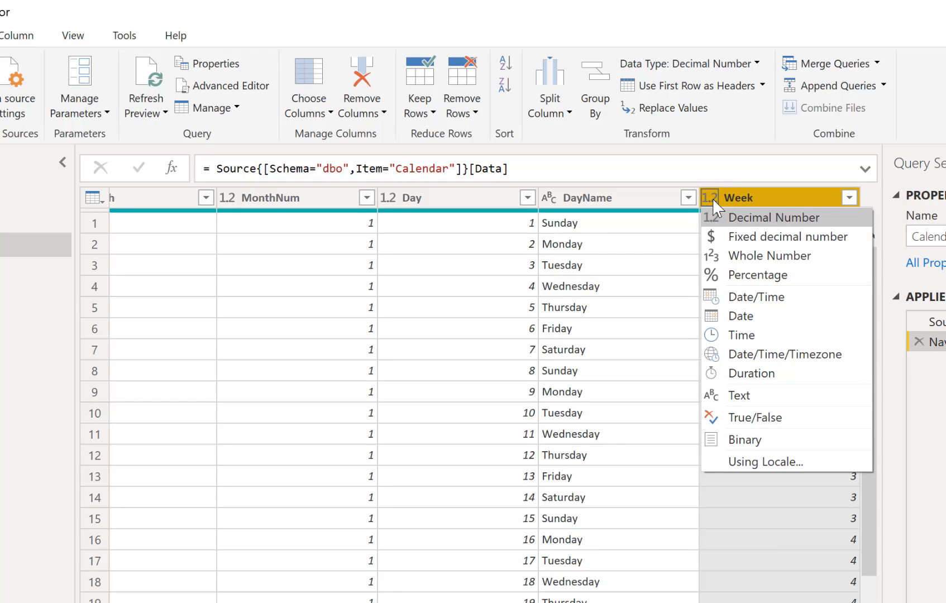
pyautogui.click(729, 255)
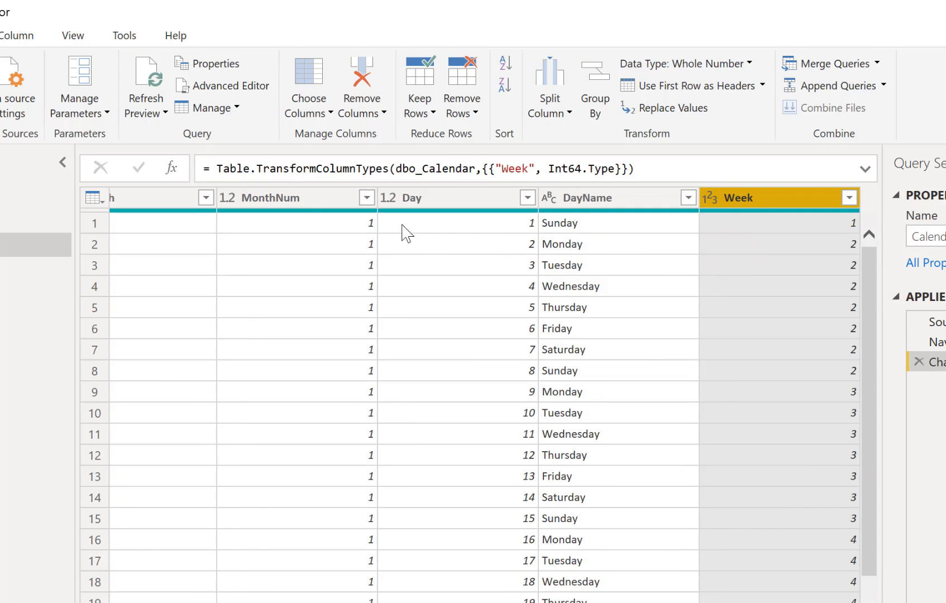
pyautogui.click(388, 199)
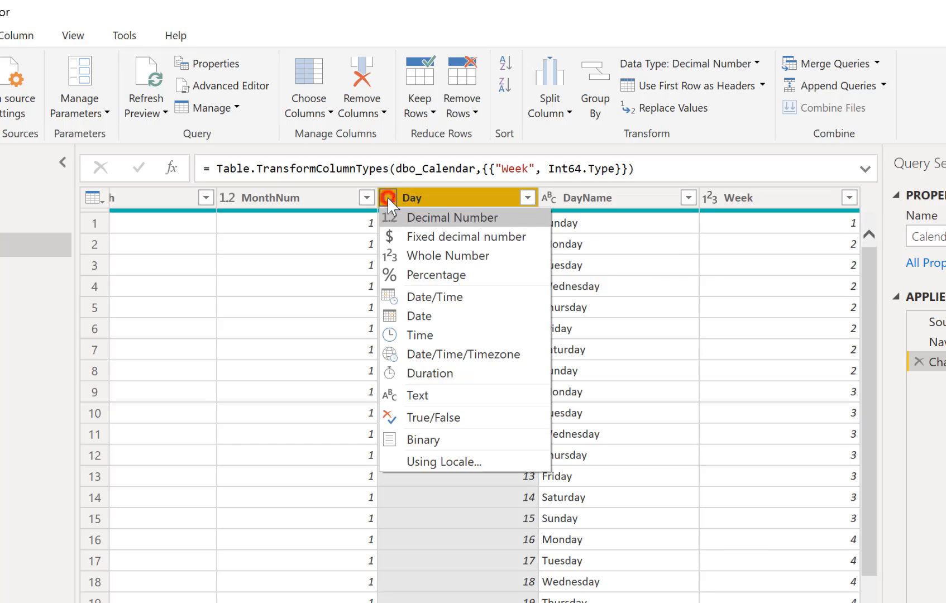
pyautogui.click(410, 255)
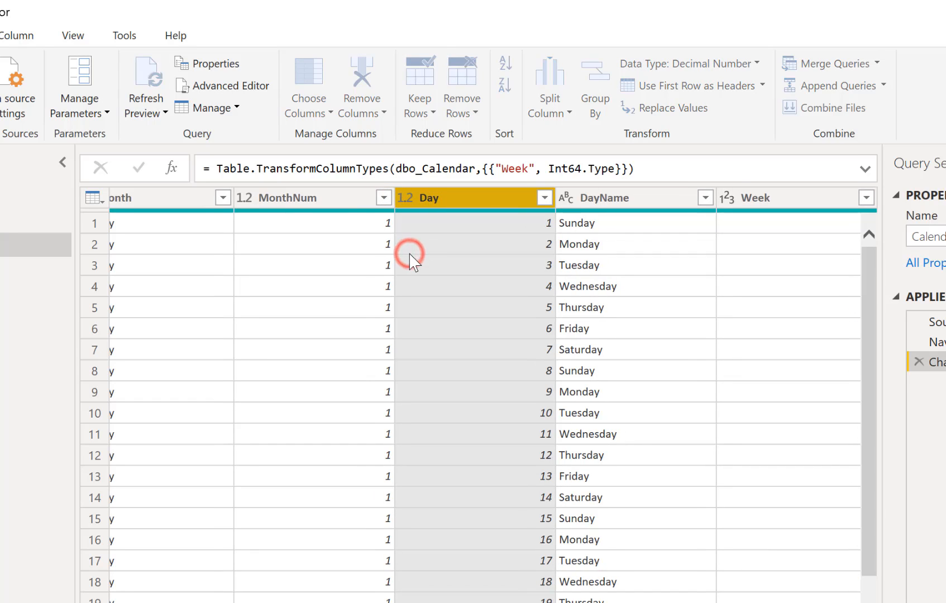
pyautogui.click(244, 199)
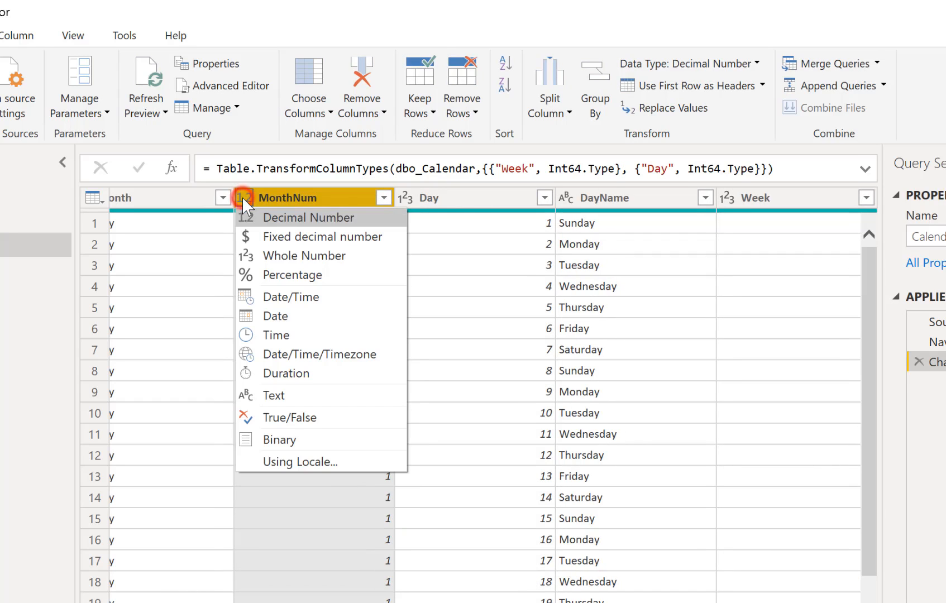
pyautogui.click(263, 255)
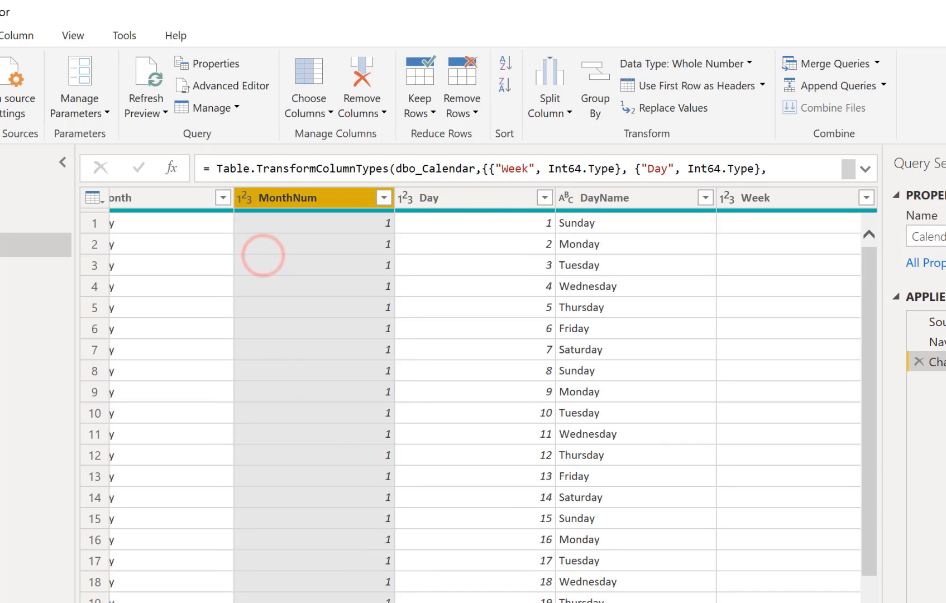
pyautogui.hscroll(-4, 478, 402)
pyautogui.hscroll(-2, 493, 396)
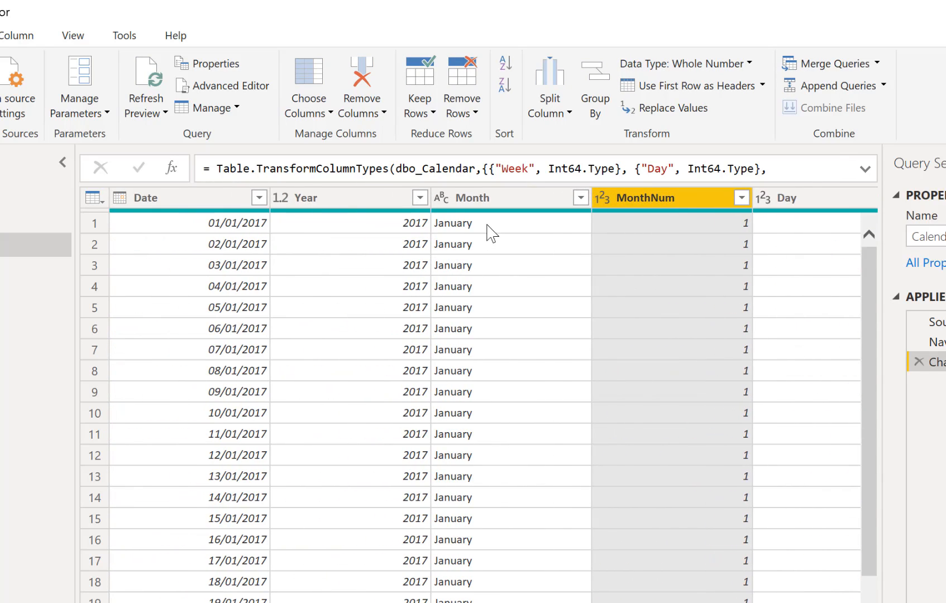
pyautogui.click(282, 199)
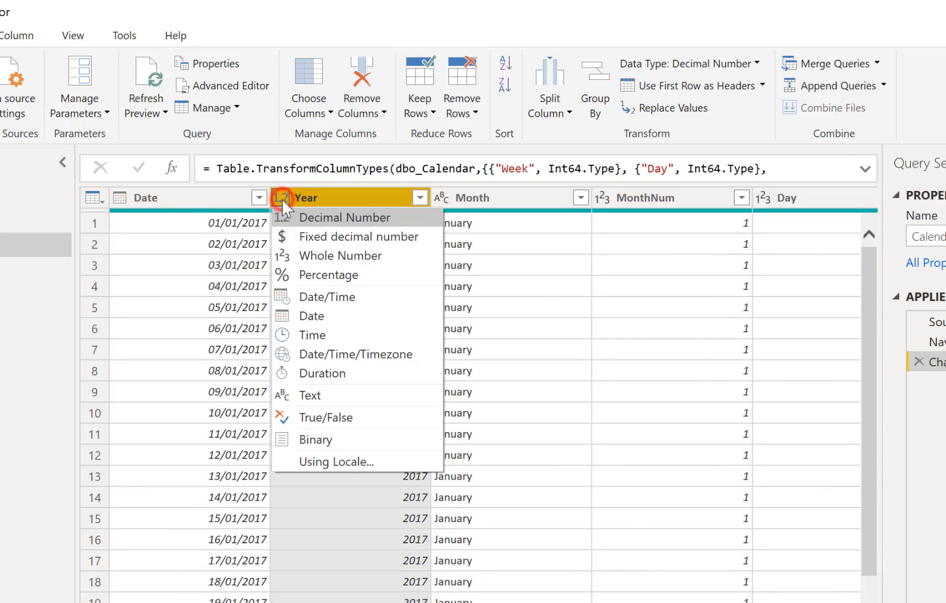
pyautogui.click(304, 257)
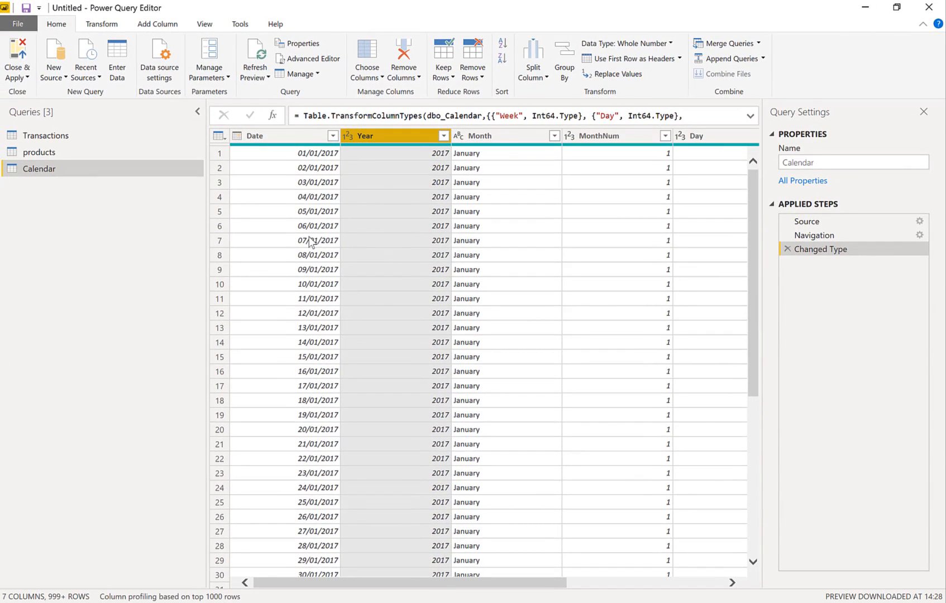
pyautogui.hscroll(5, 361, 583)
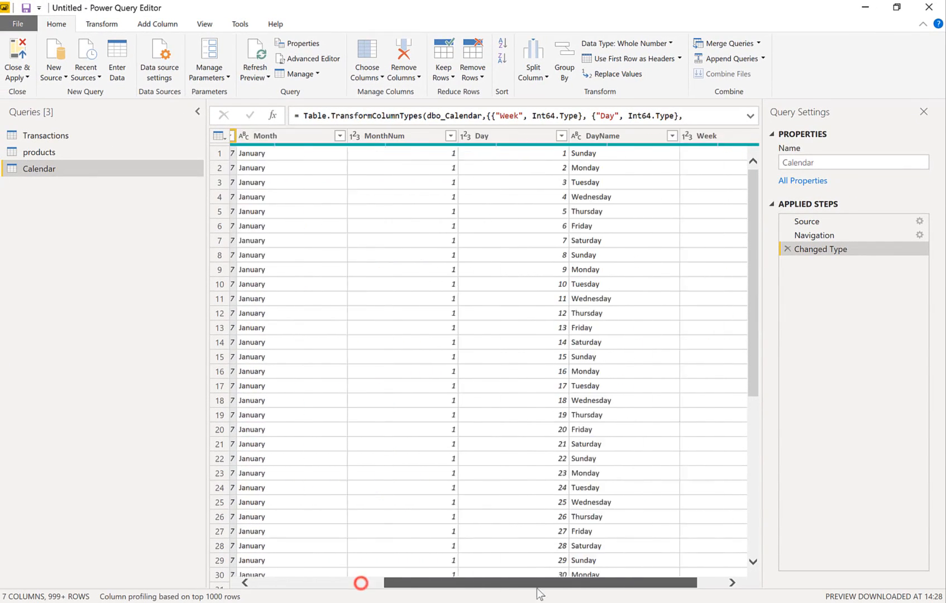
# Check the products query, close the editor with changes applied, and view the loaded Calendar, products and Transactions tables in Data view
pyautogui.click(41, 149)
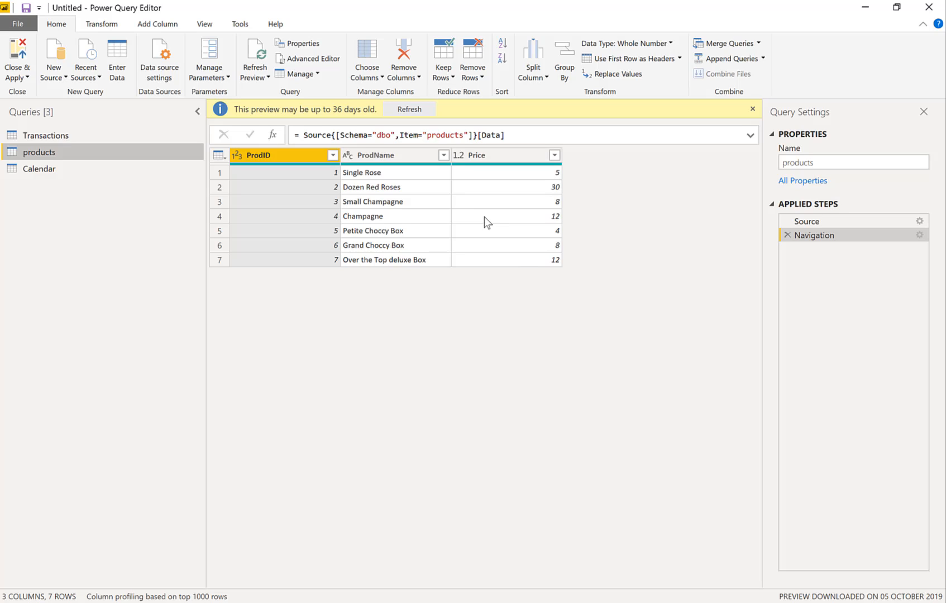
pyautogui.click(20, 53)
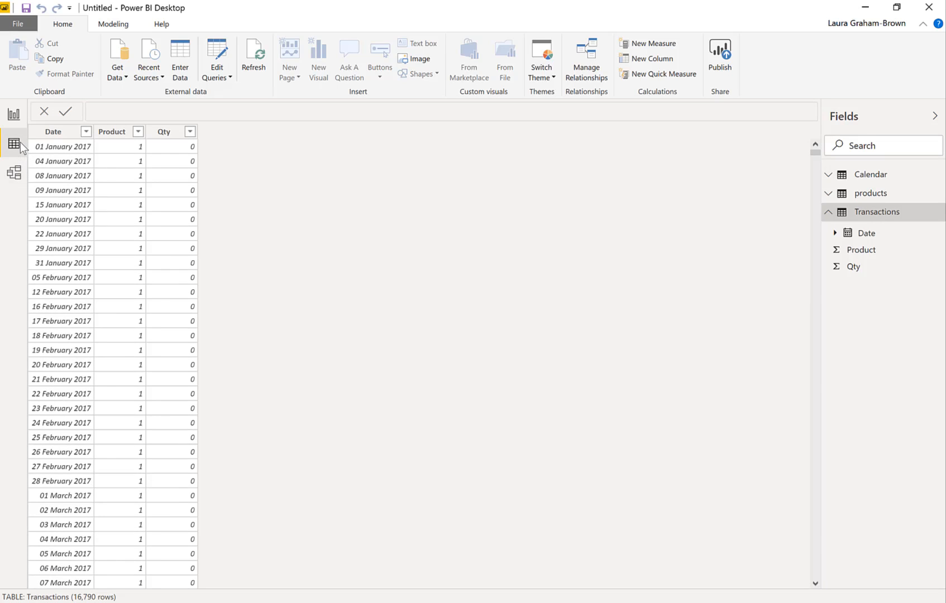
pyautogui.click(871, 177)
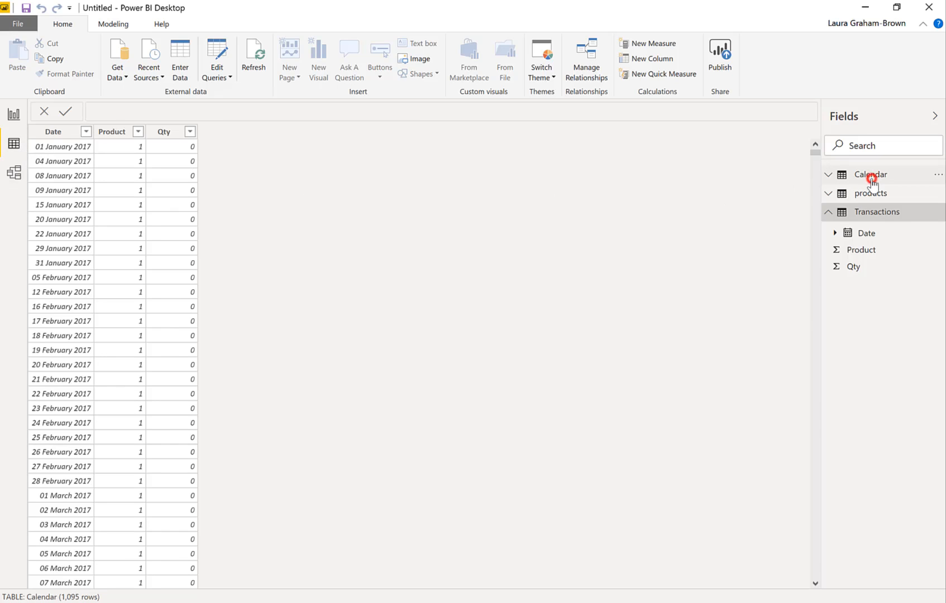
pyautogui.click(862, 316)
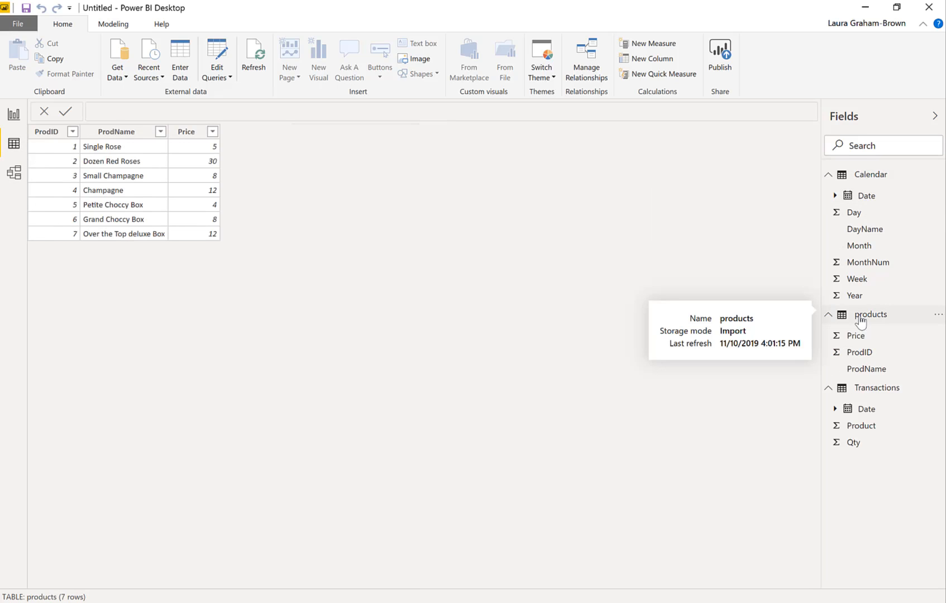
pyautogui.click(869, 390)
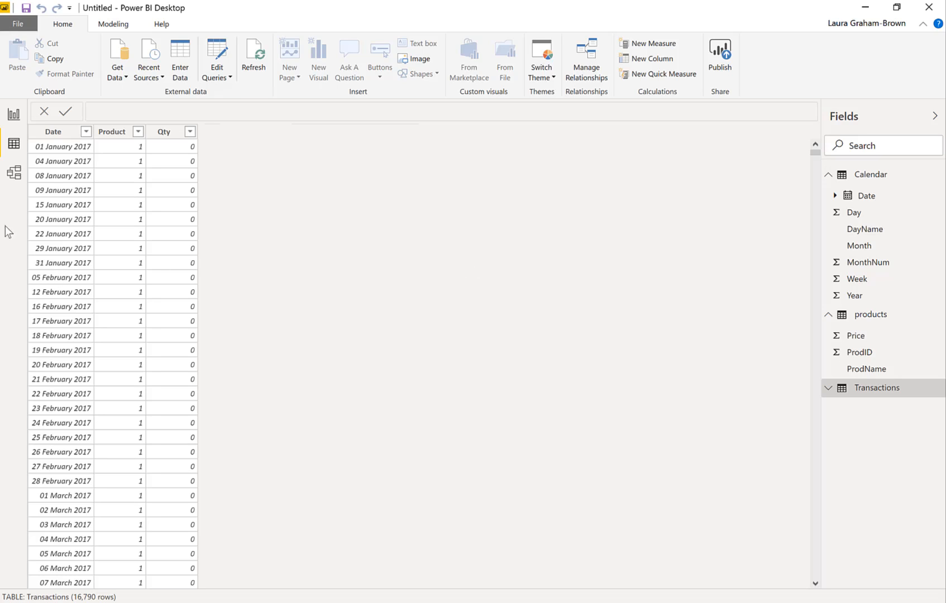
# Arrange the tables in Model view with Calendar above products and Transactions beside them on the right
pyautogui.click(15, 175)
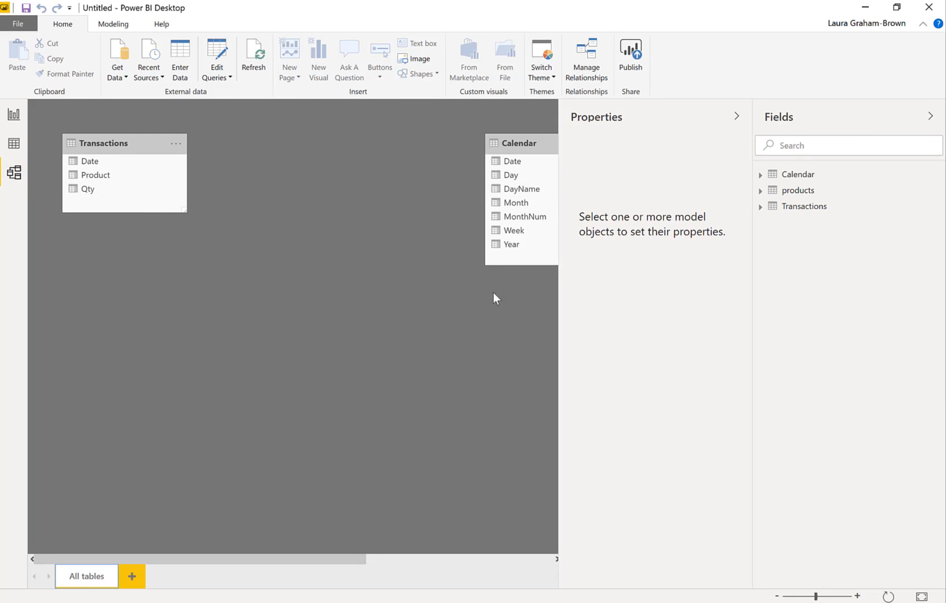
pyautogui.click(777, 596)
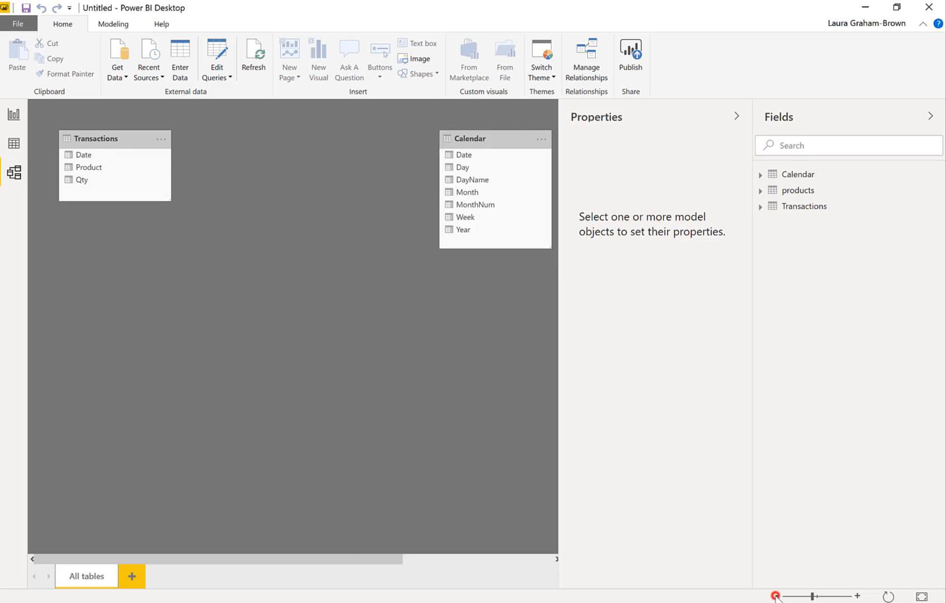
pyautogui.click(777, 596)
pyautogui.click(777, 596)
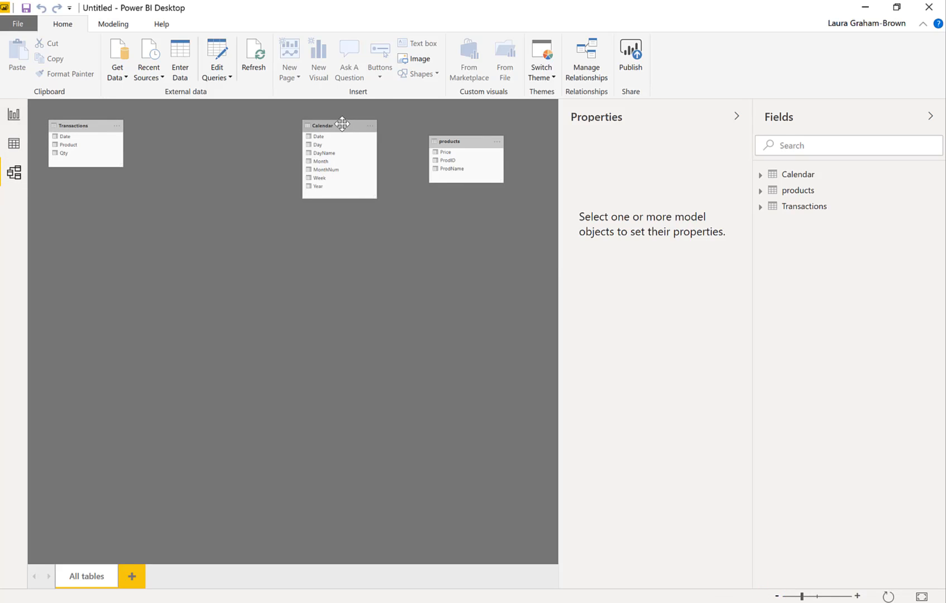
pyautogui.moveTo(340, 123); pyautogui.dragTo(186, 124)
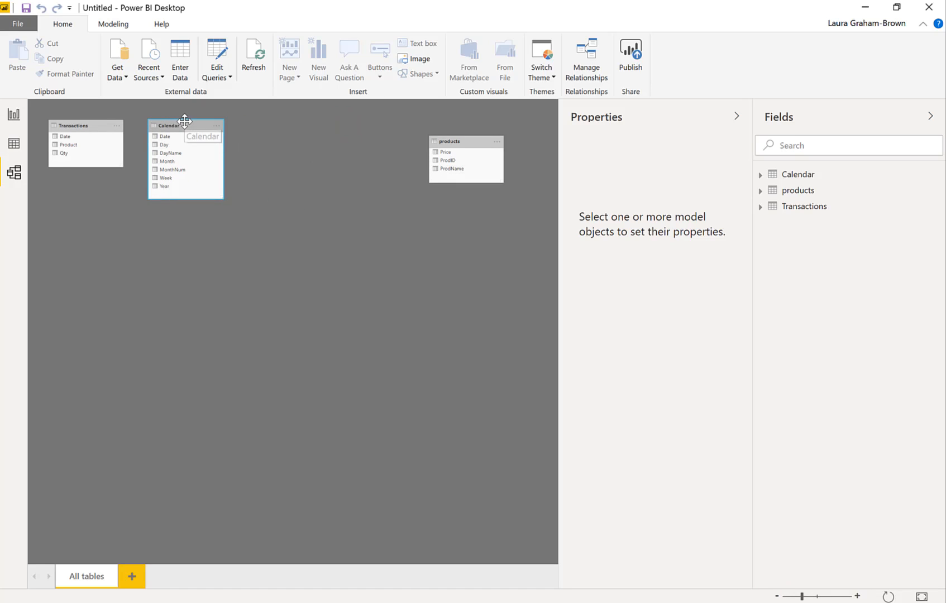
pyautogui.moveTo(184, 123); pyautogui.dragTo(95, 185)
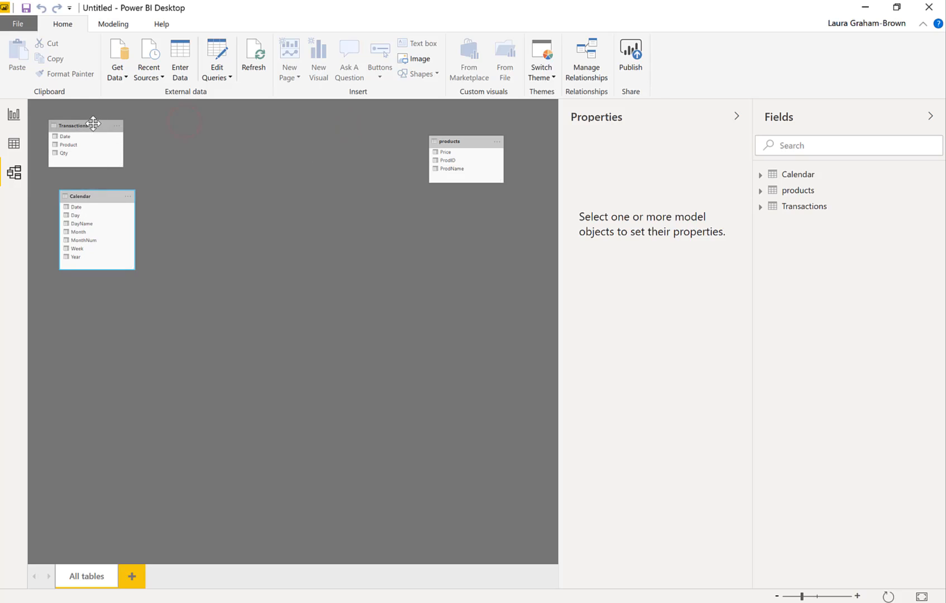
pyautogui.moveTo(91, 123); pyautogui.dragTo(230, 178)
pyautogui.moveTo(90, 168); pyautogui.dragTo(76, 112)
pyautogui.moveTo(464, 144); pyautogui.dragTo(83, 222)
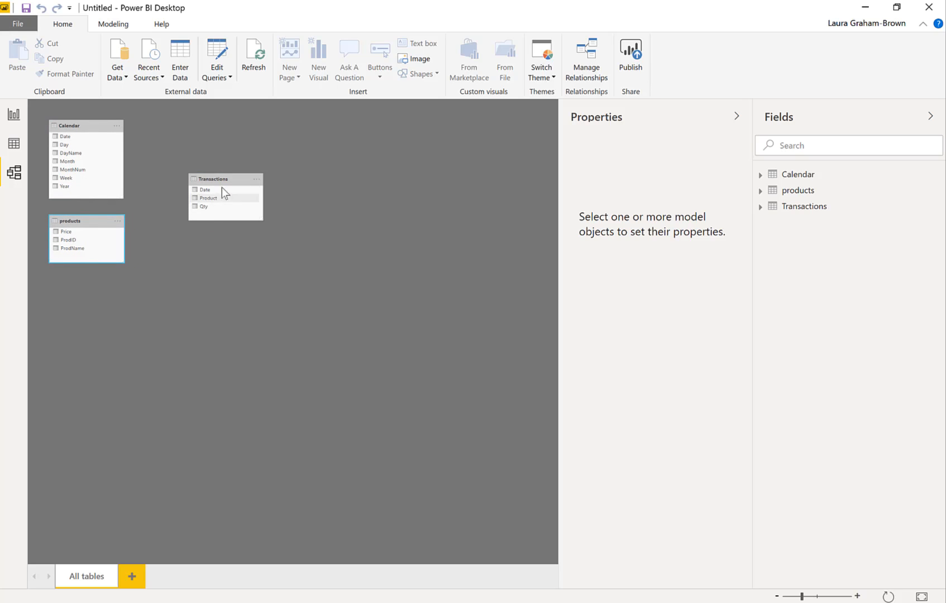
pyautogui.moveTo(223, 177); pyautogui.dragTo(210, 175)
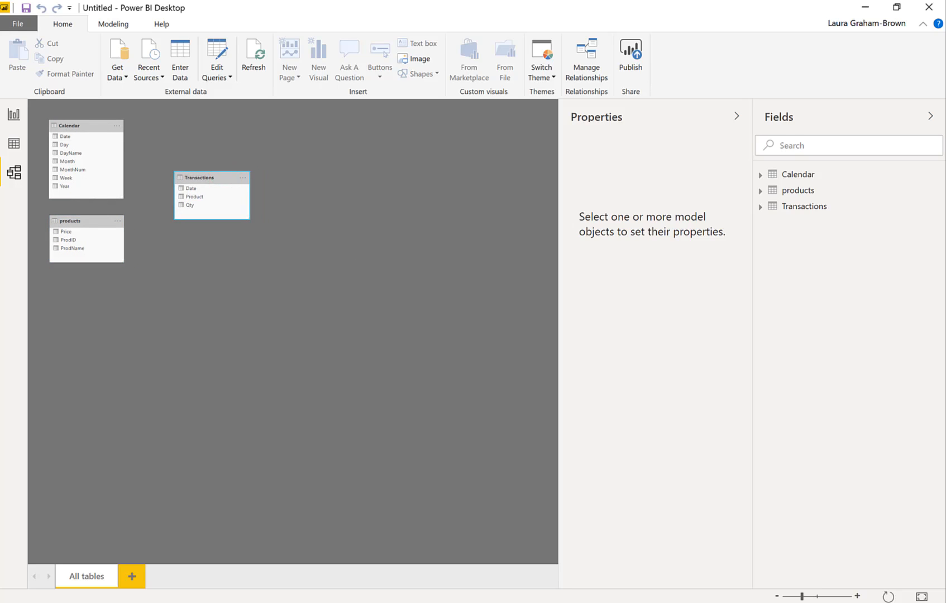
# Create relationships between Calendar Date and Transactions Date, and between Transactions Product and products ProdID
pyautogui.click(861, 596)
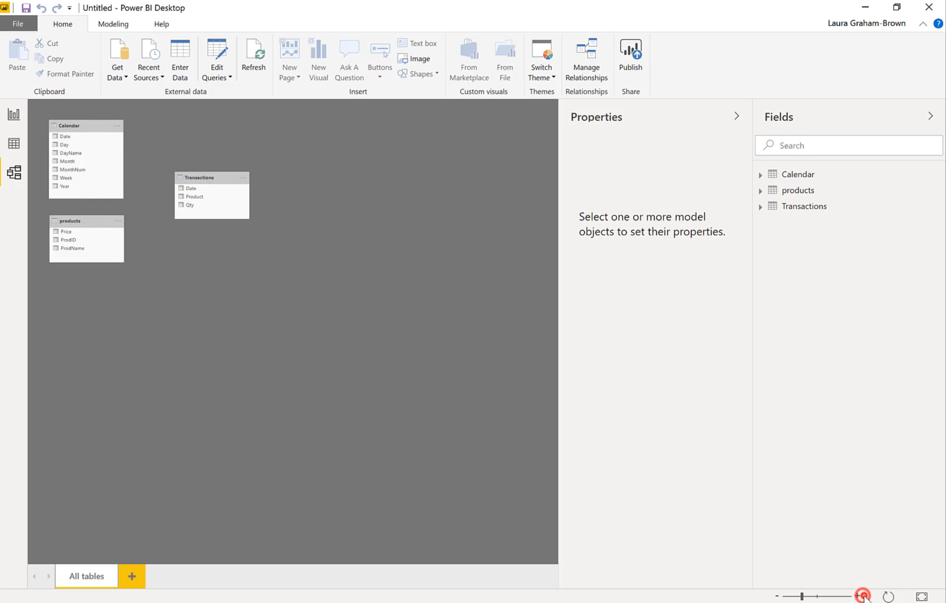
pyautogui.click(857, 596)
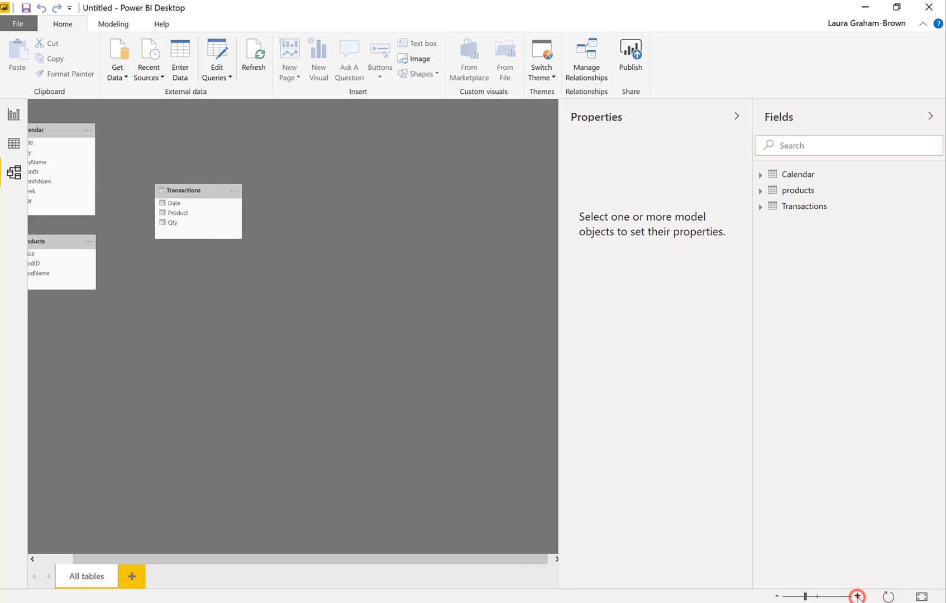
pyautogui.moveTo(408, 553); pyautogui.dragTo(221, 565)
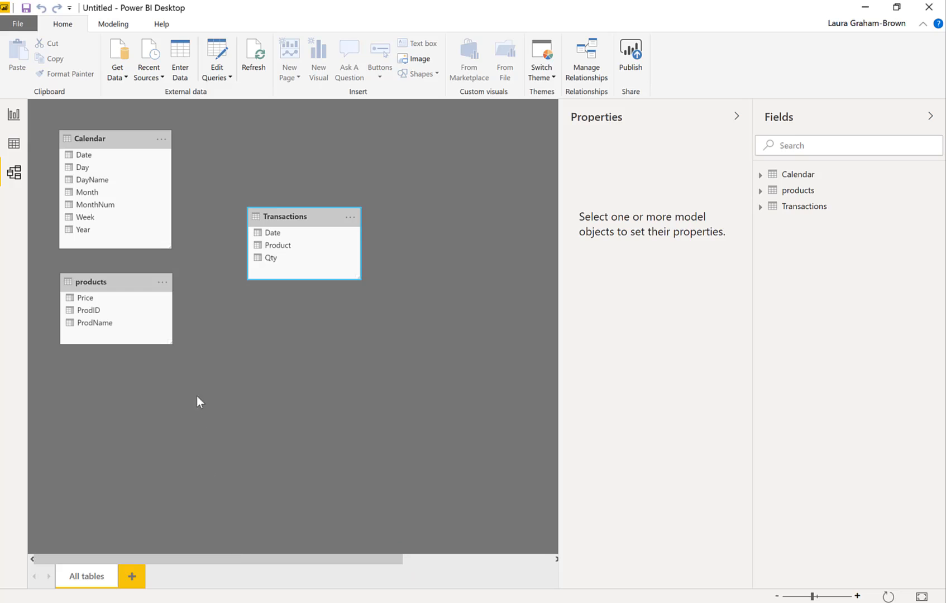
pyautogui.click(87, 157)
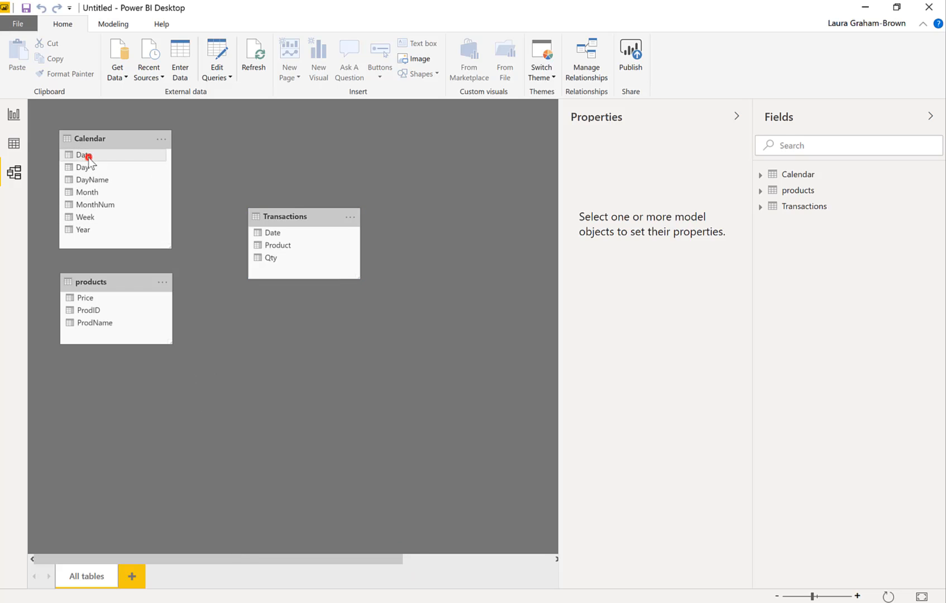
pyautogui.moveTo(87, 158); pyautogui.dragTo(272, 235)
pyautogui.moveTo(271, 234); pyautogui.dragTo(271, 234)
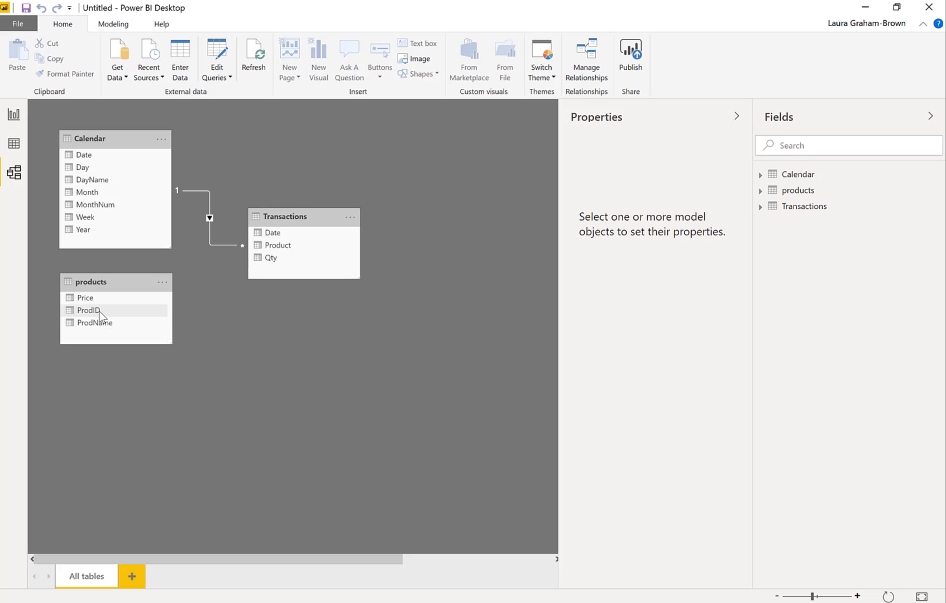
pyautogui.moveTo(284, 247); pyautogui.dragTo(89, 313)
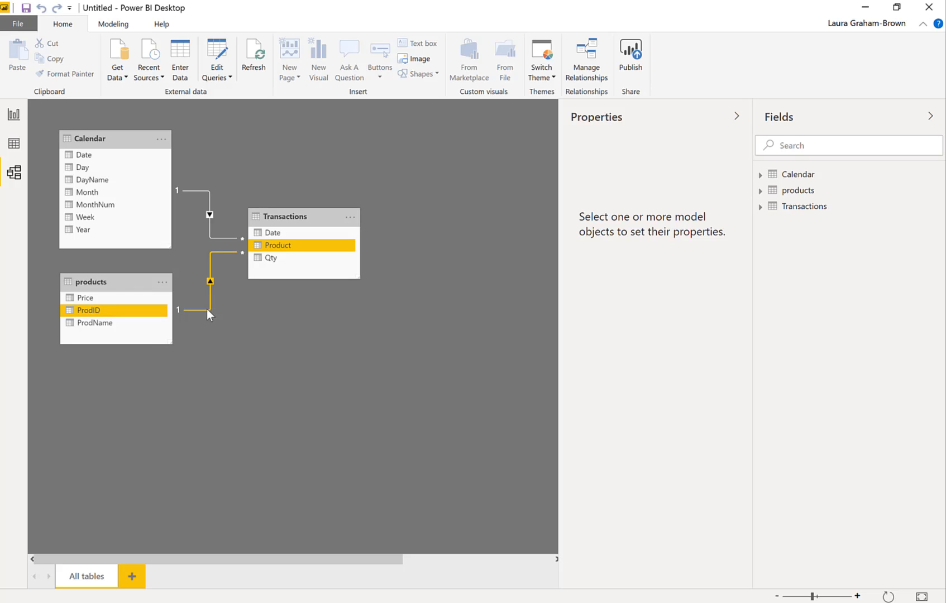
pyautogui.rightClick(207, 309)
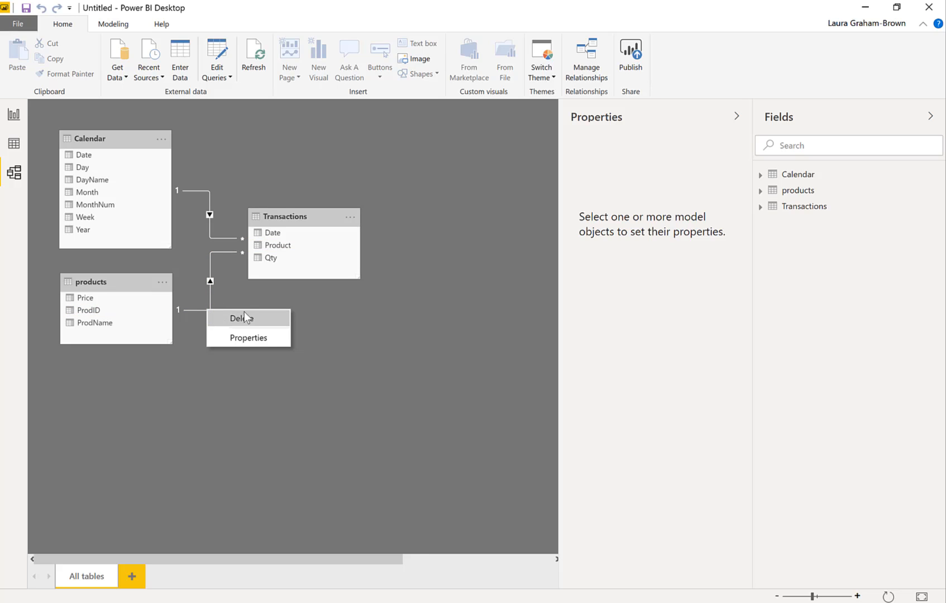
pyautogui.click(351, 301)
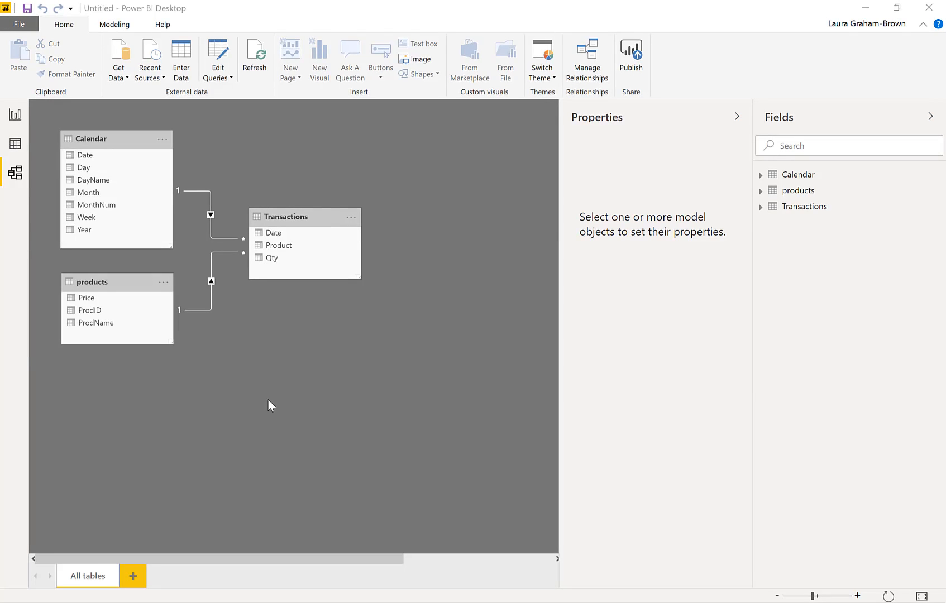
# Switch to Report view, collapse the Filters pane, and place a stacked bar chart near the report page's upper-left corner
pyautogui.click(16, 116)
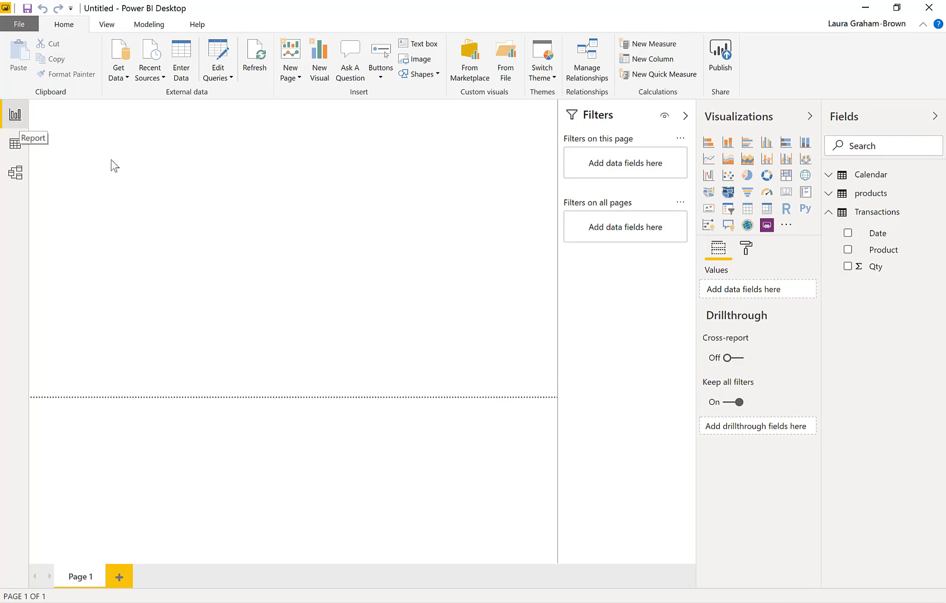
pyautogui.click(685, 117)
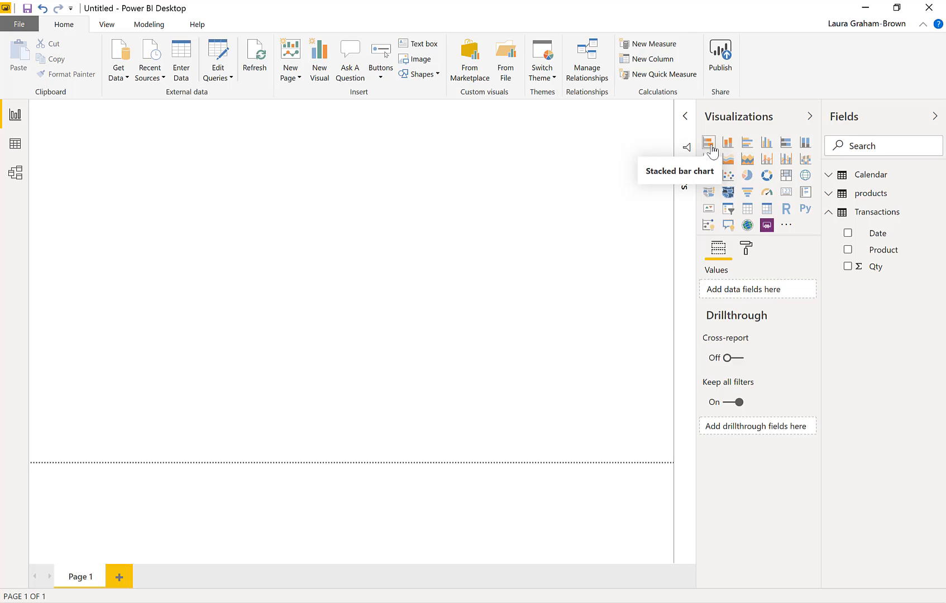
pyautogui.click(709, 144)
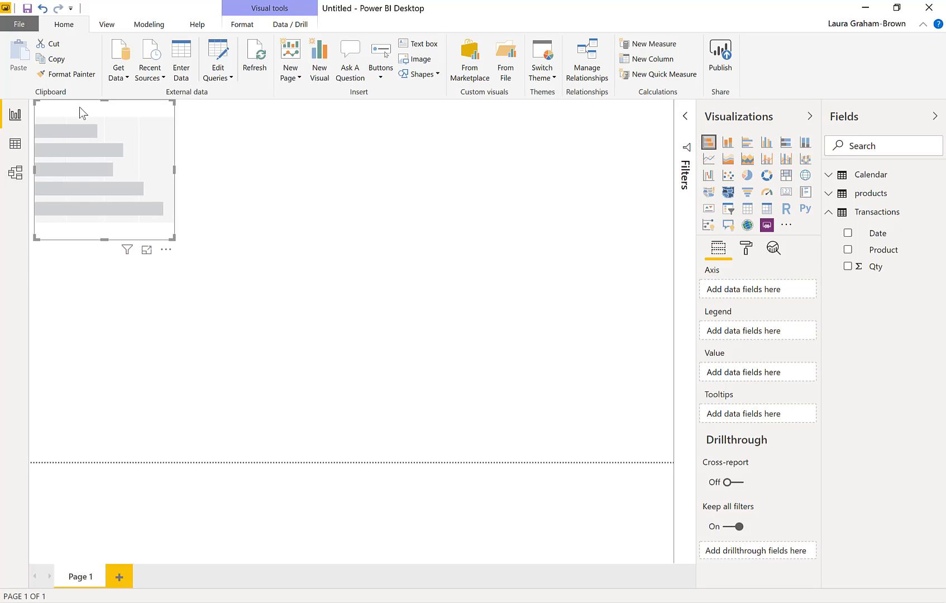
pyautogui.moveTo(80, 108); pyautogui.dragTo(138, 160)
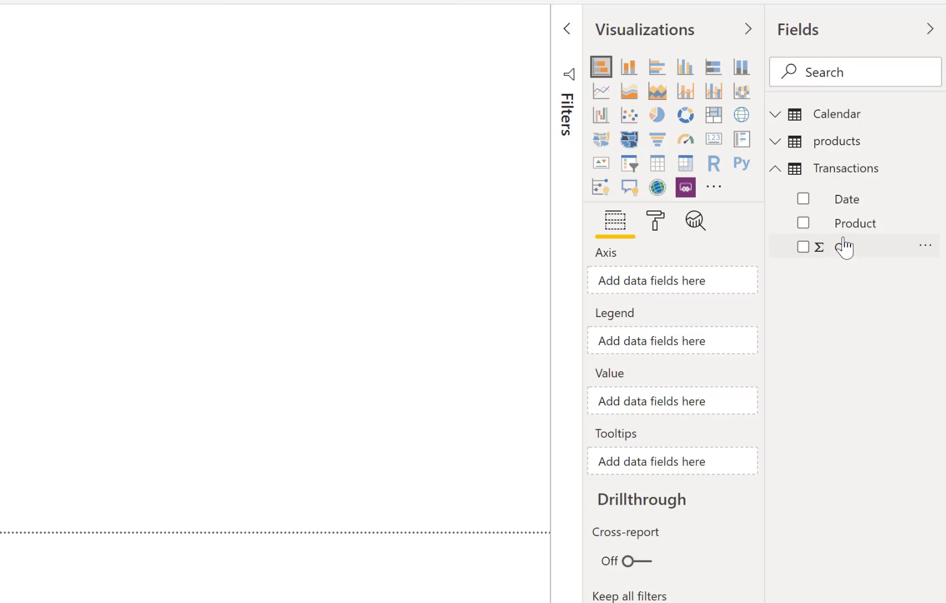
# Assign products ProdName as the bar chart's axis and Transactions Qty as its value, and enlarge the chart
pyautogui.click(776, 141)
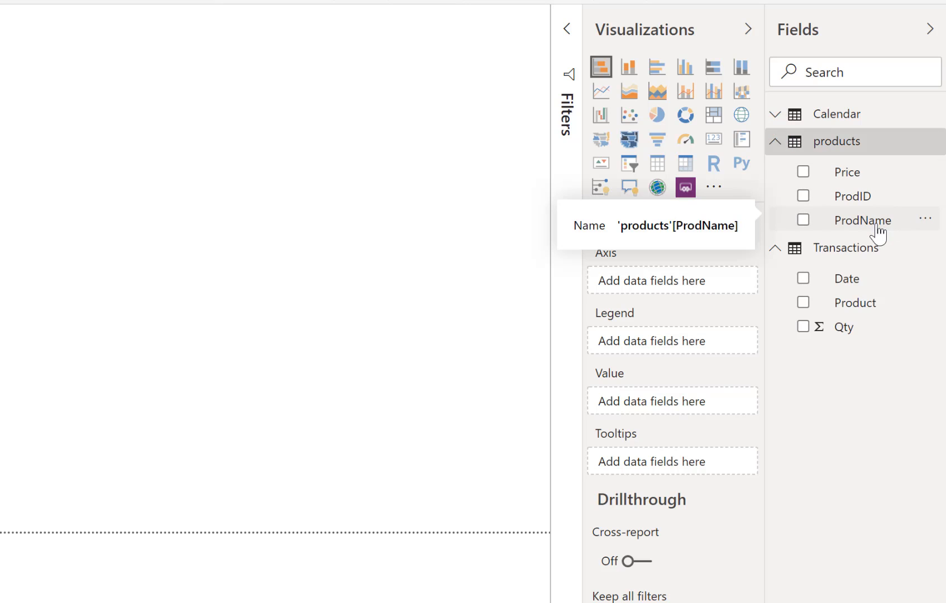
pyautogui.moveTo(878, 225); pyautogui.dragTo(719, 290)
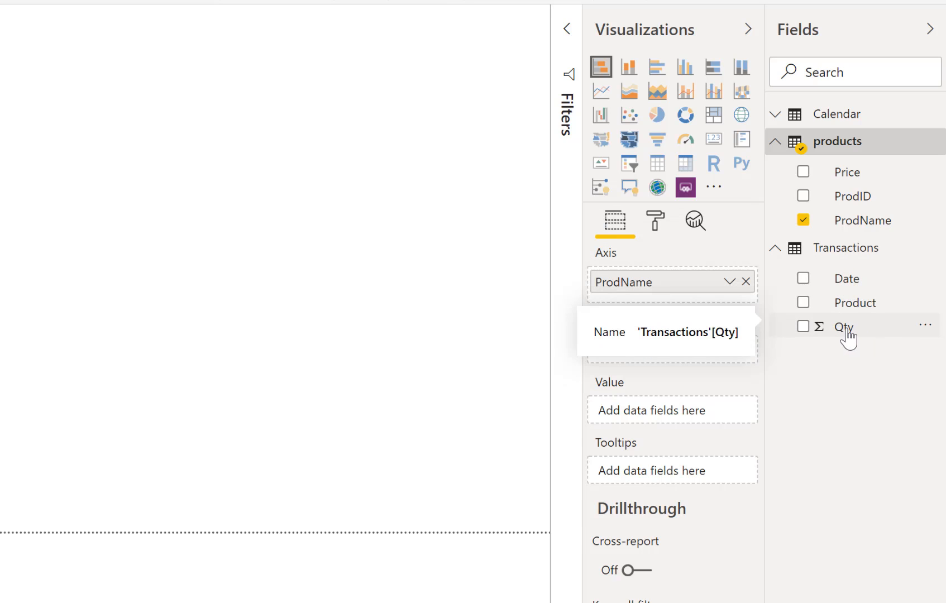
pyautogui.moveTo(848, 338); pyautogui.dragTo(691, 418)
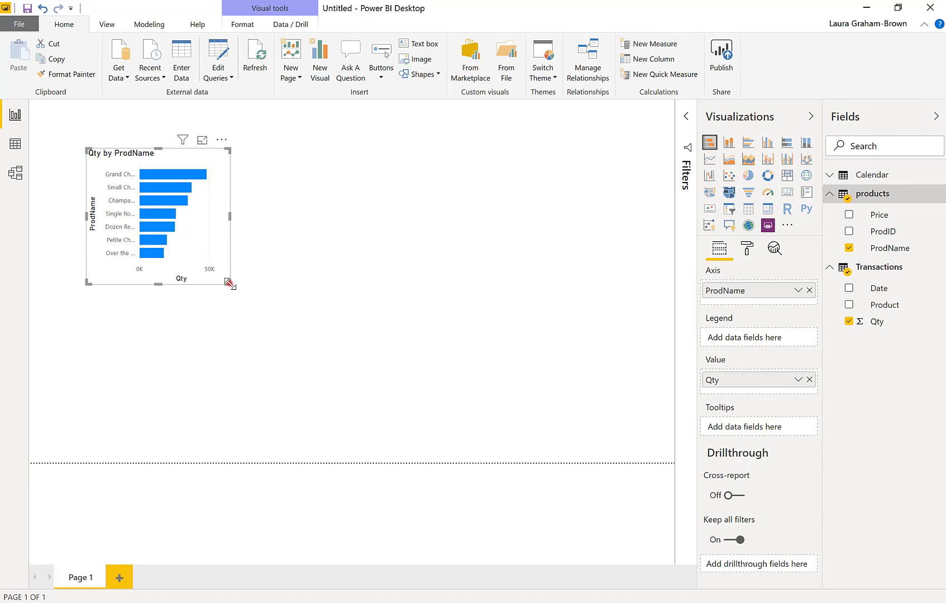
pyautogui.moveTo(228, 283); pyautogui.dragTo(347, 319)
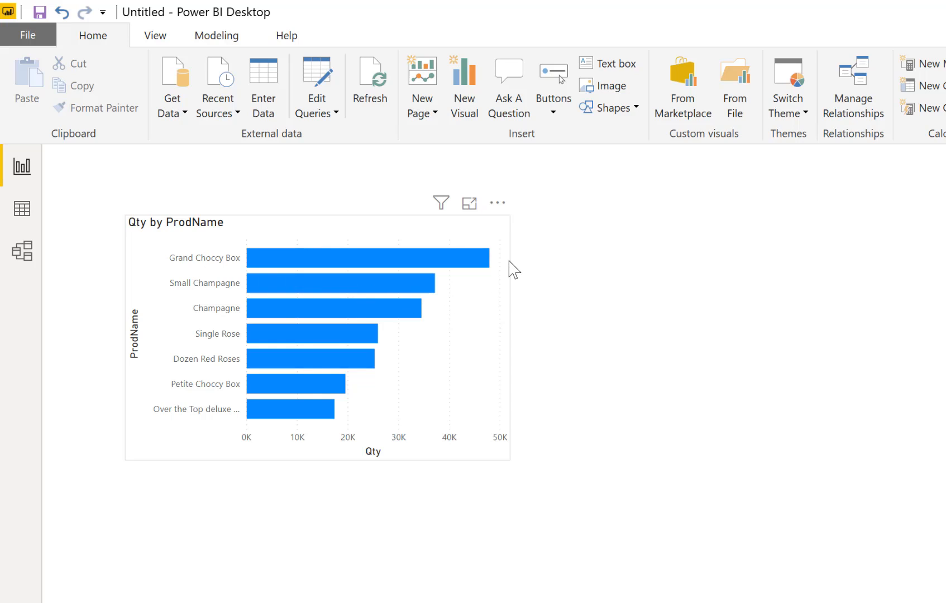
# Sort the Qty by ProdName bar chart by ProdName in ascending order
pyautogui.click(498, 204)
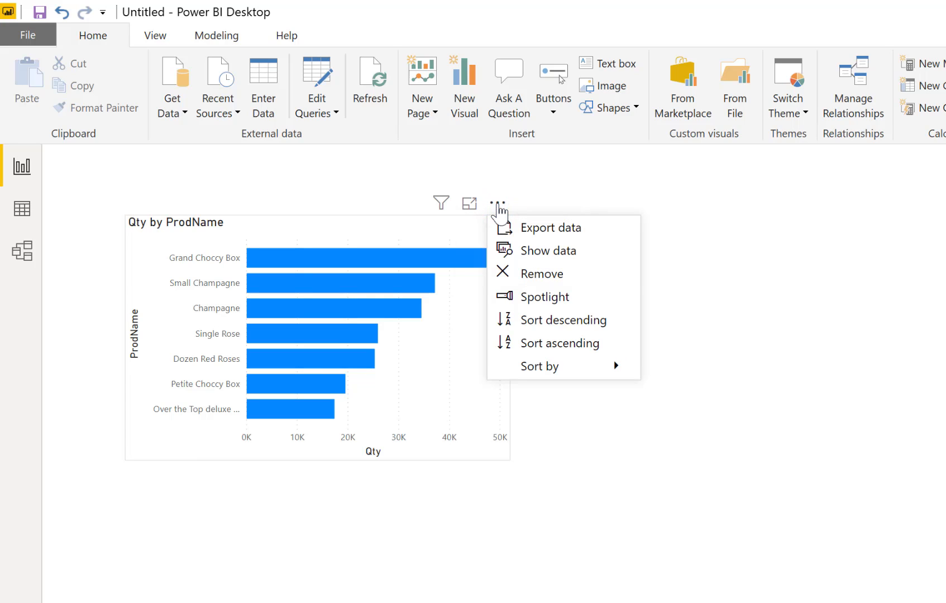
pyautogui.moveTo(519, 367)
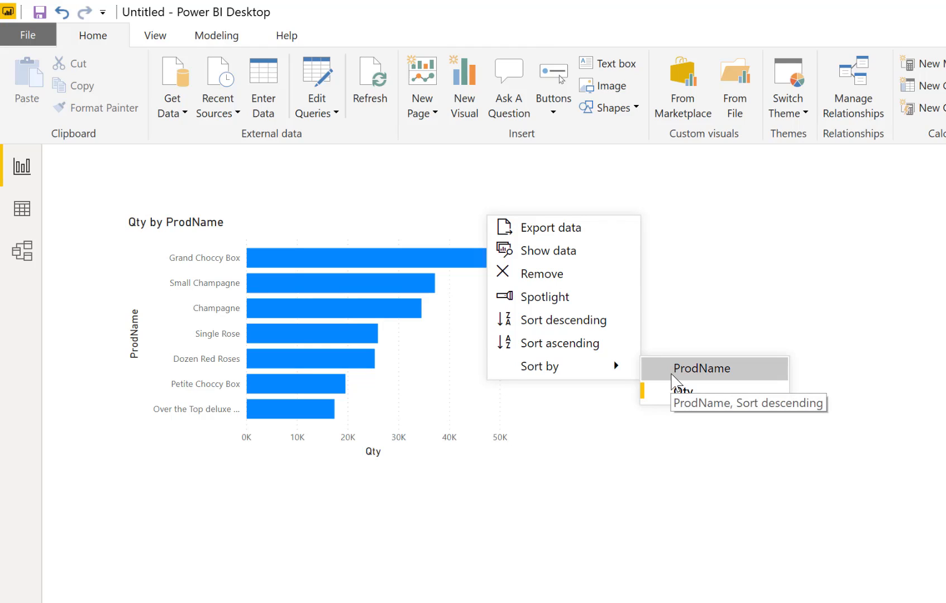
pyautogui.click(672, 374)
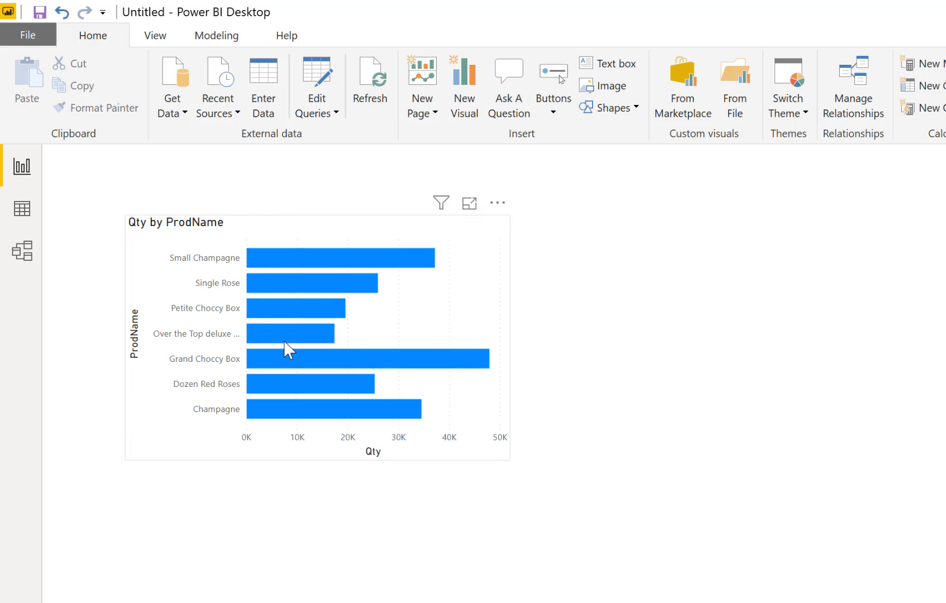
pyautogui.moveTo(283, 340)
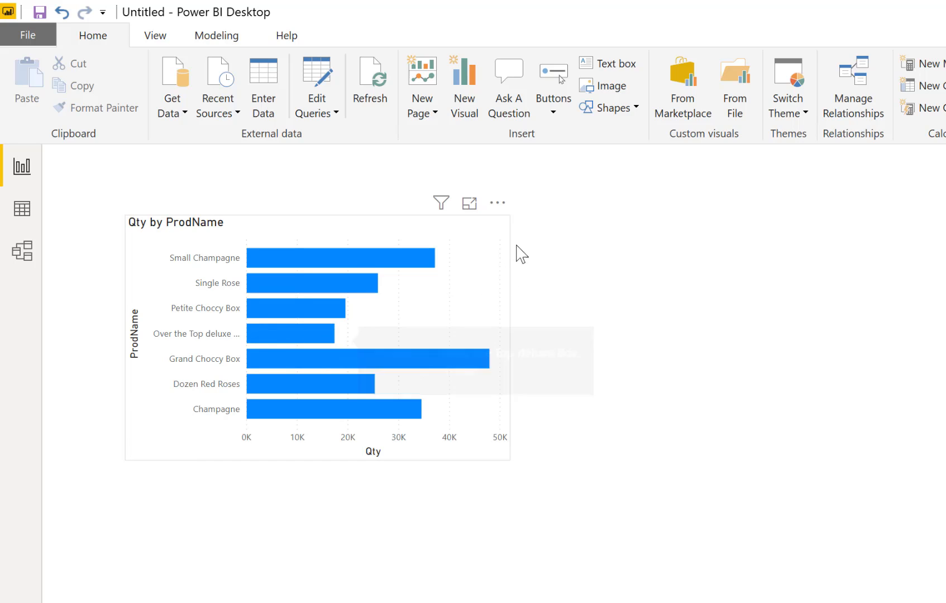
pyautogui.click(497, 203)
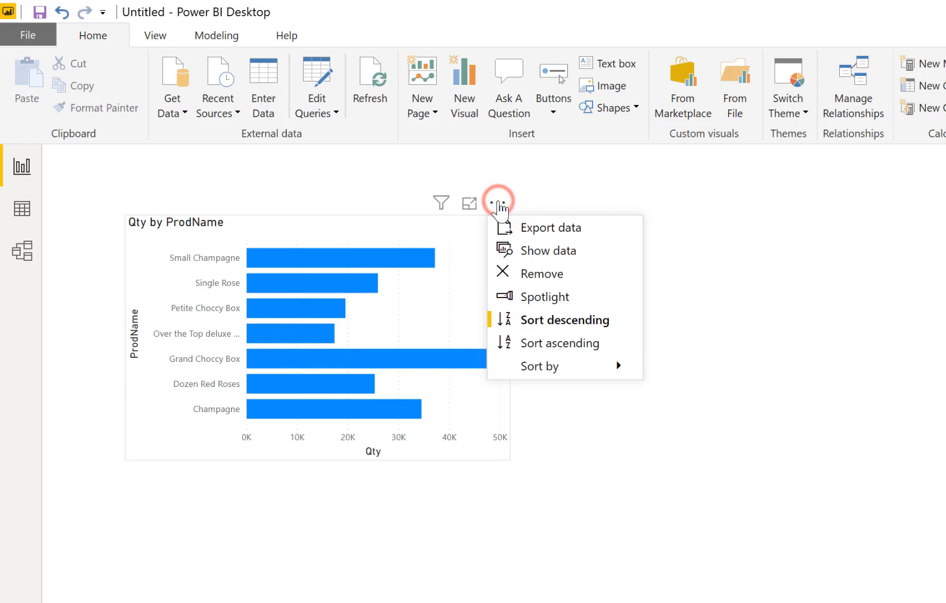
pyautogui.click(555, 347)
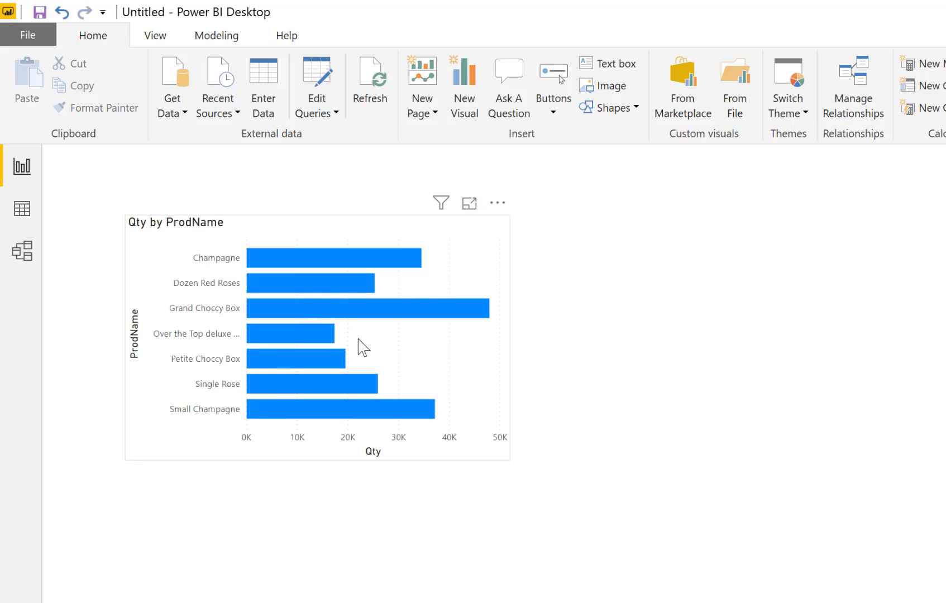
pyautogui.moveTo(415, 422)
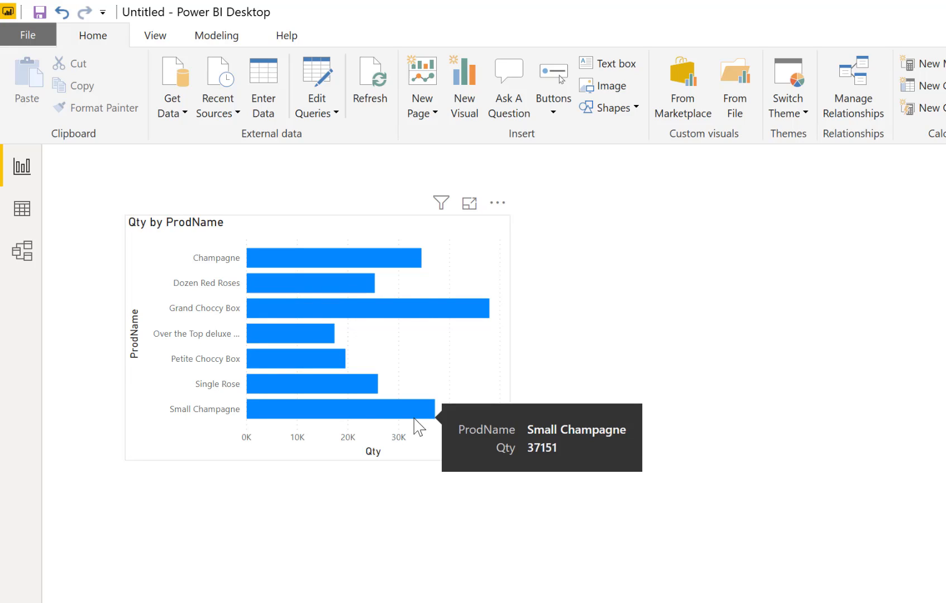
# Add a slicer on the Calendar Year field below the bar chart and show it as a list
pyautogui.click(600, 384)
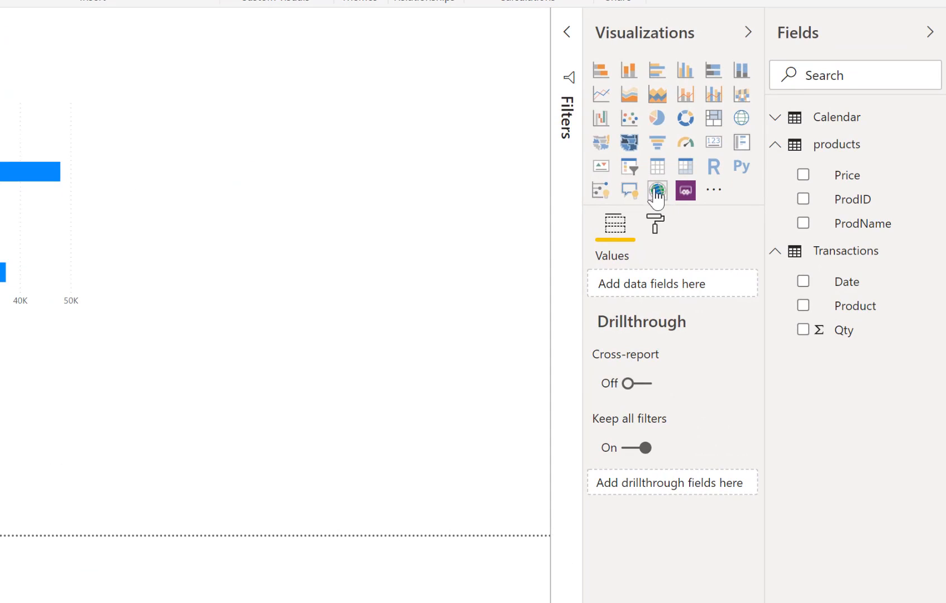
pyautogui.click(629, 168)
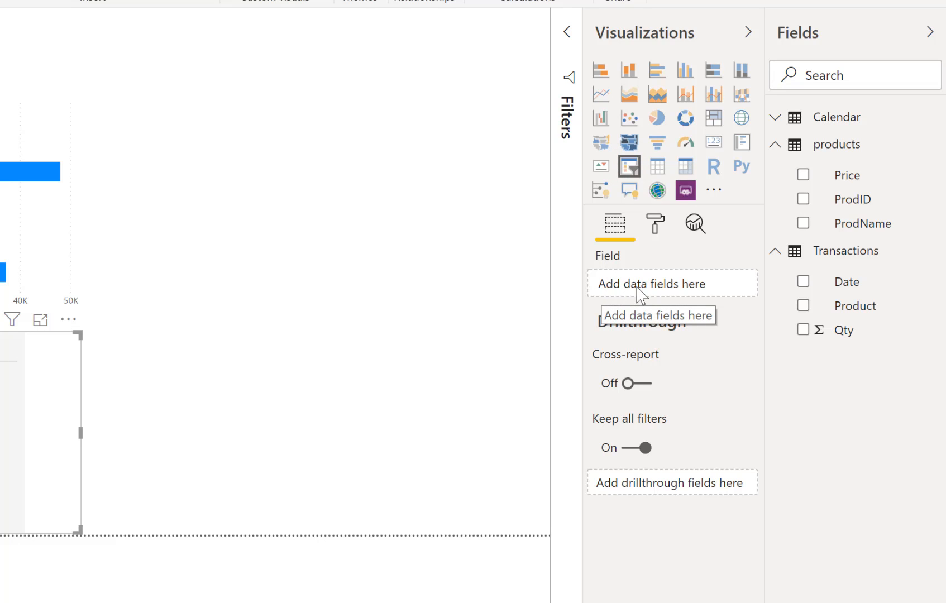
pyautogui.click(780, 115)
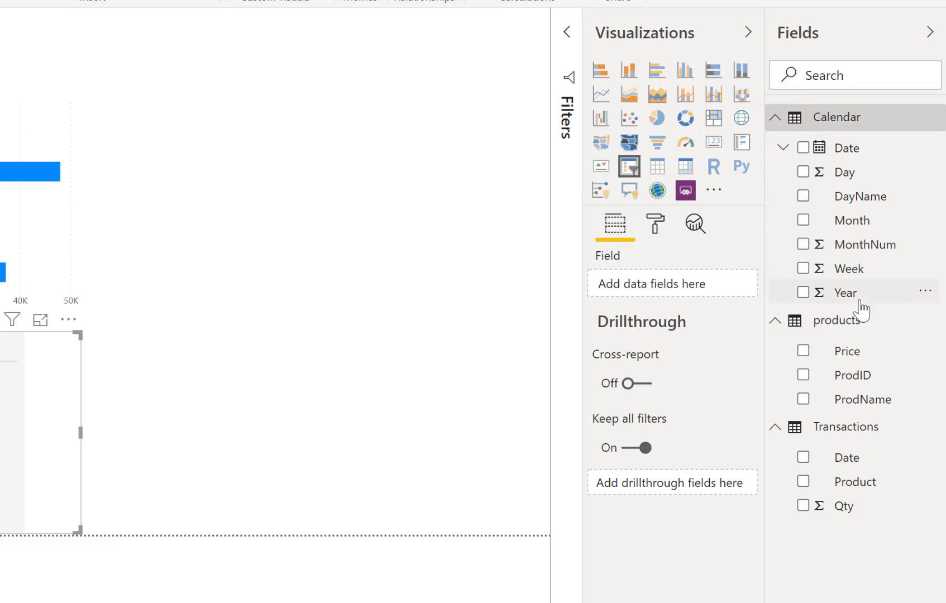
pyautogui.moveTo(847, 294); pyautogui.dragTo(690, 291)
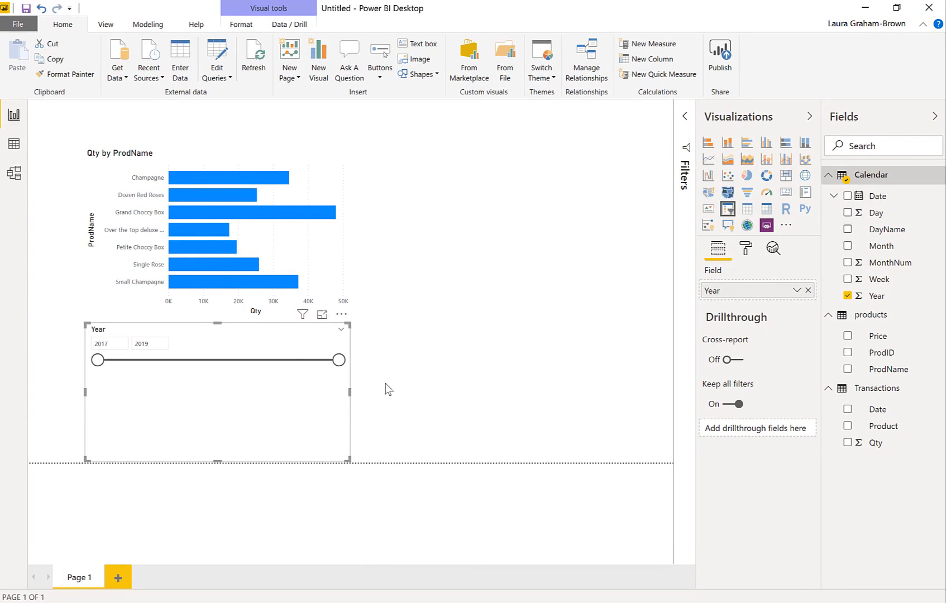
pyautogui.click(334, 363)
pyautogui.moveTo(330, 363)
pyautogui.mouseDown()
pyautogui.moveTo(123, 363)
pyautogui.moveTo(337, 363)
pyautogui.mouseUp()
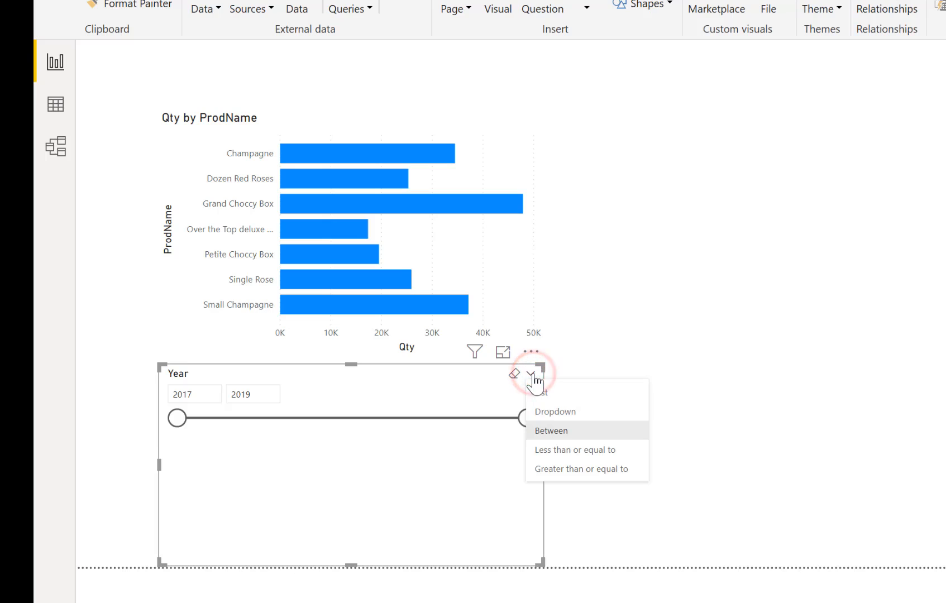
pyautogui.click(575, 401)
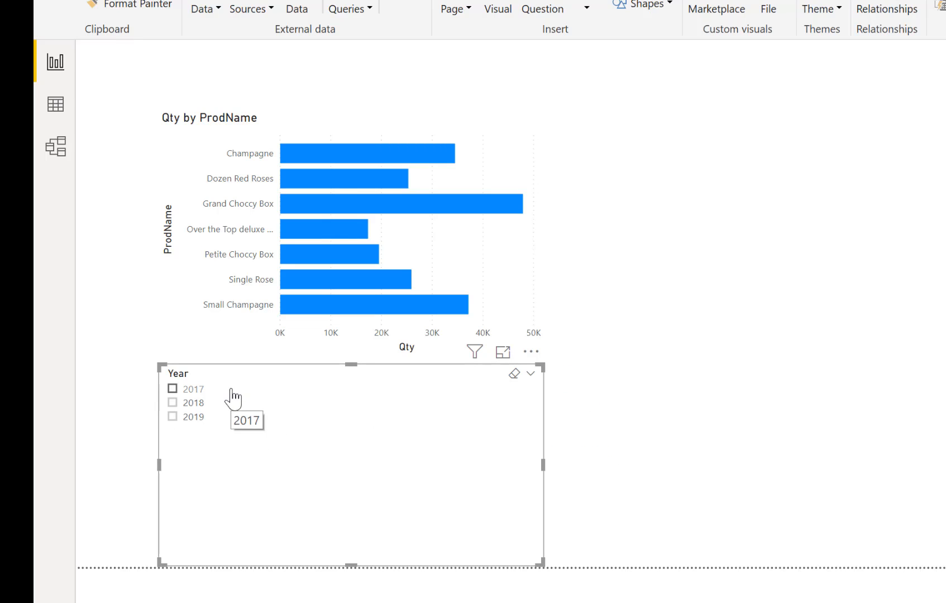
# Check how the bar chart responds to each Year slicer value, 2017, 2018 and 2019, and clear the selection
pyautogui.click(173, 388)
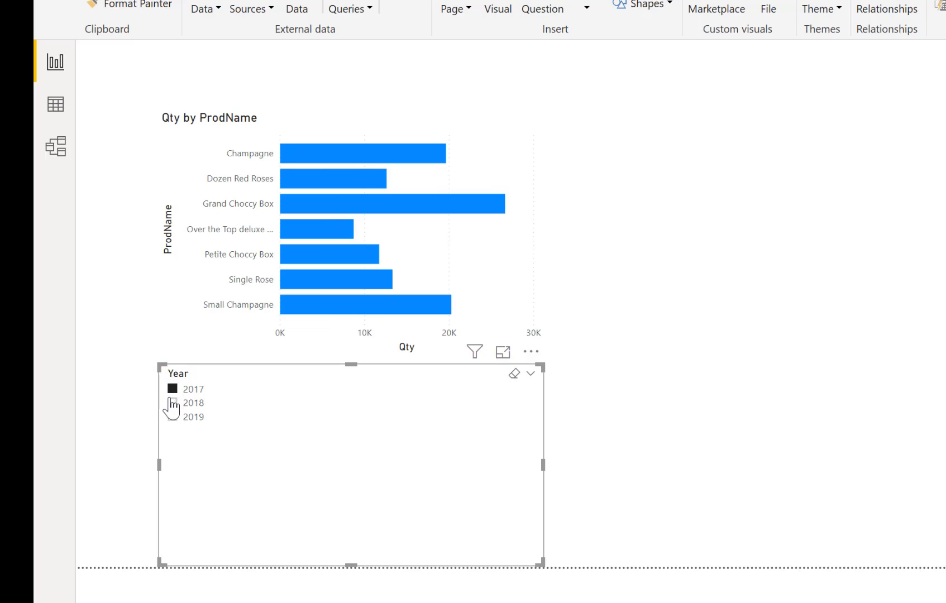
pyautogui.click(173, 403)
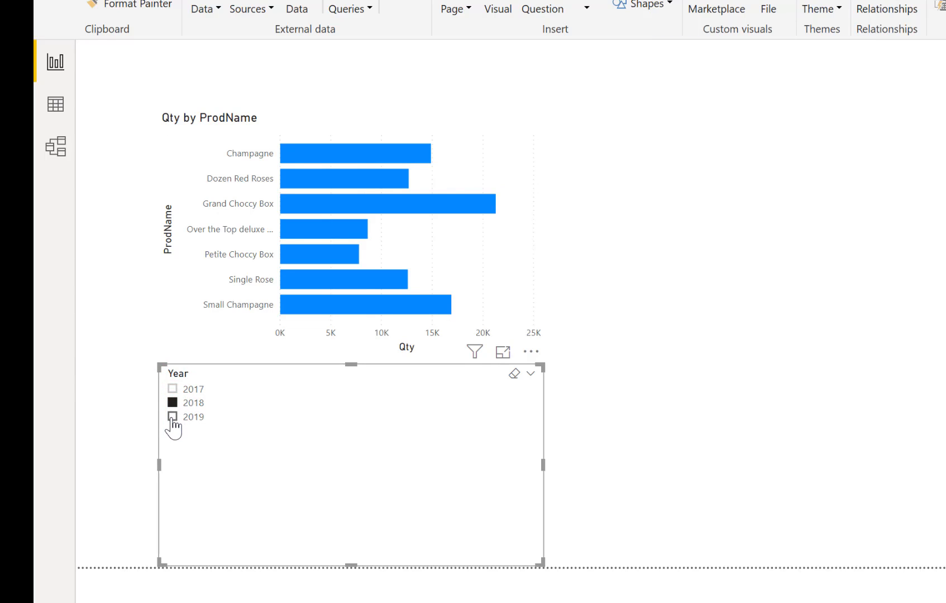
pyautogui.click(173, 417)
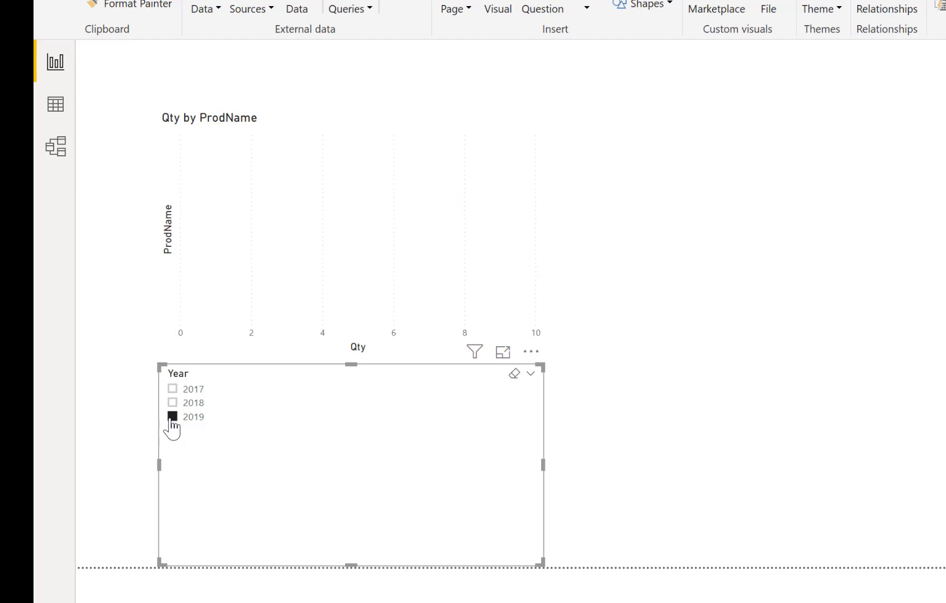
pyautogui.click(172, 403)
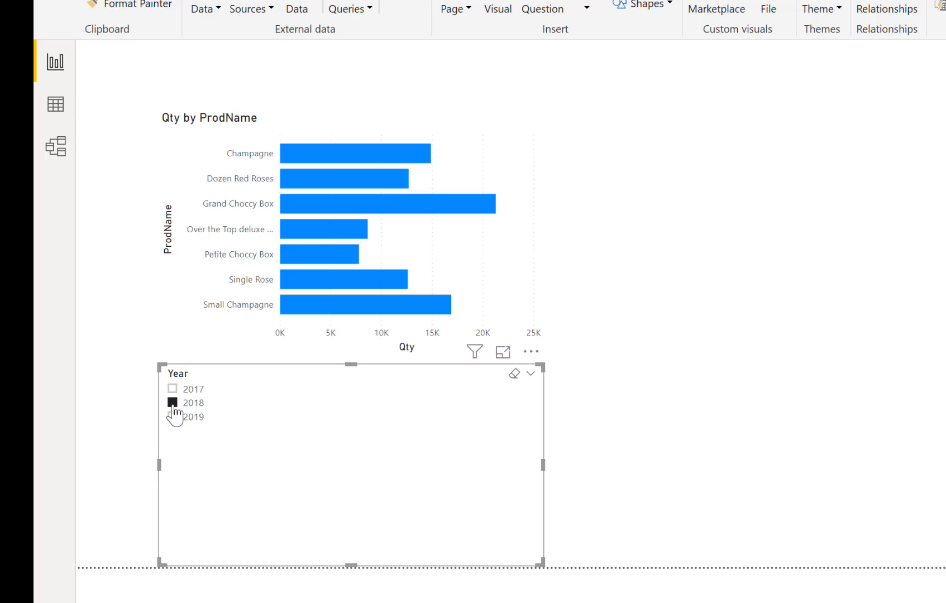
pyautogui.click(170, 402)
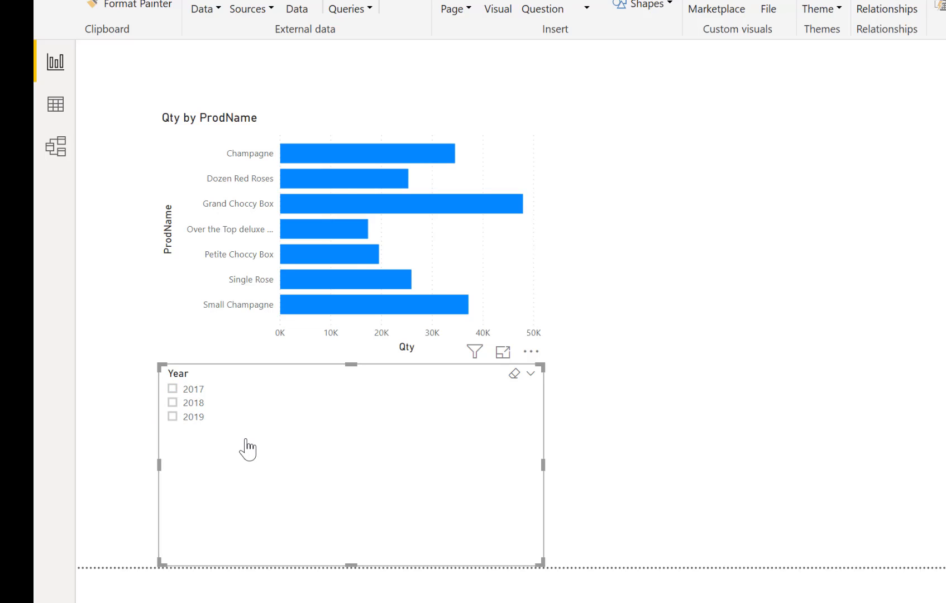
# Add a card showing Transactions Qty beside the bar chart and shrink it to a smaller size
pyautogui.click(802, 396)
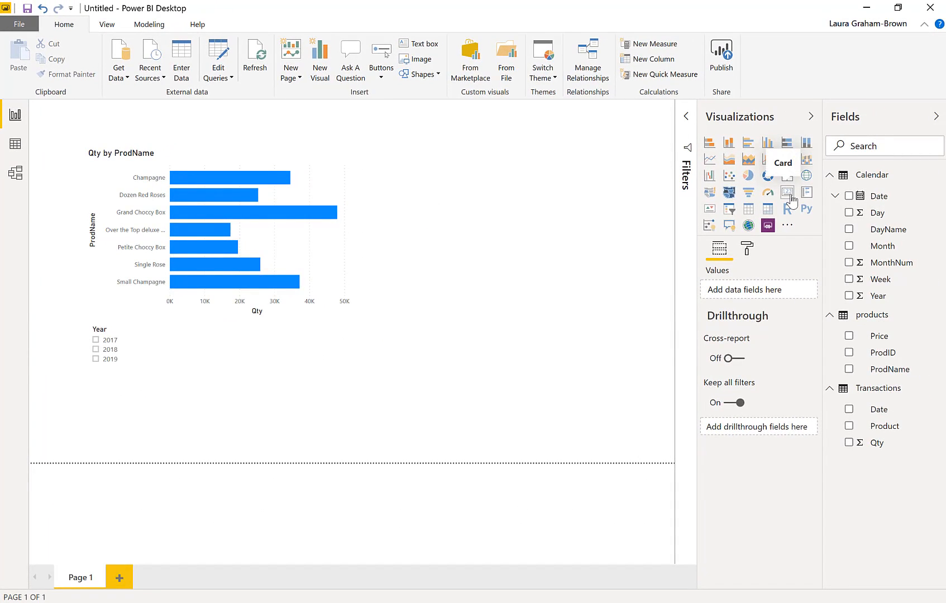
pyautogui.click(791, 196)
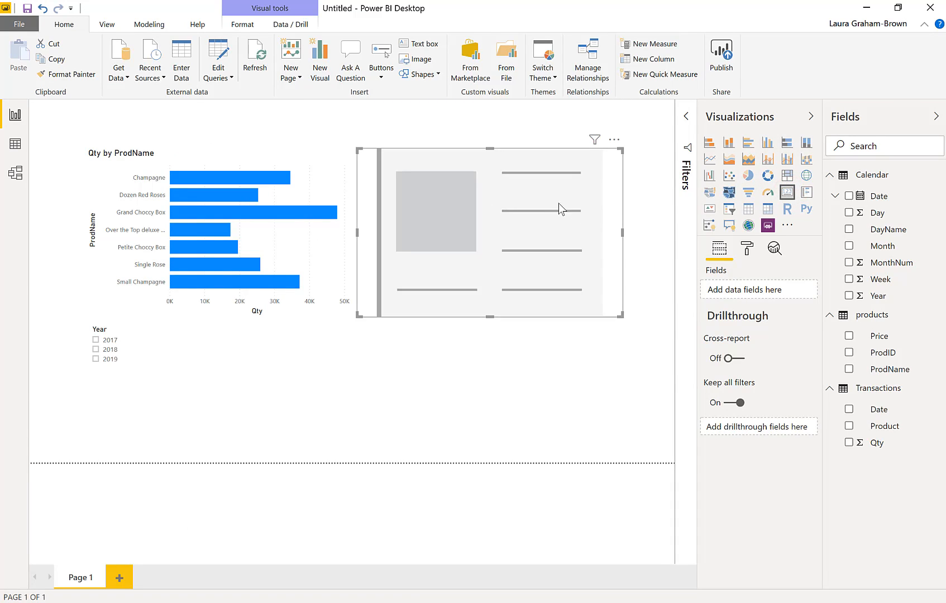
pyautogui.moveTo(620, 316); pyautogui.dragTo(532, 222)
pyautogui.click(533, 224)
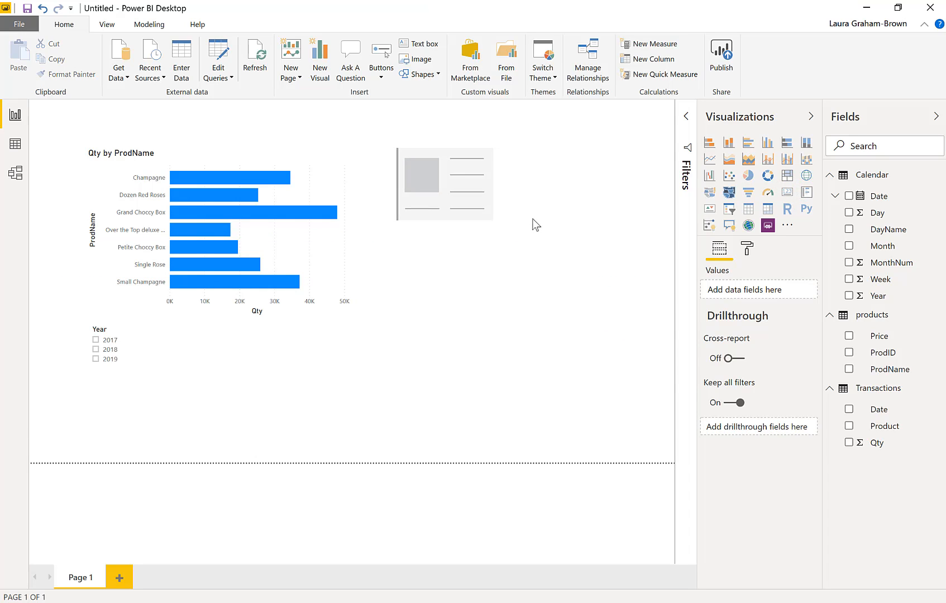
pyautogui.click(514, 188)
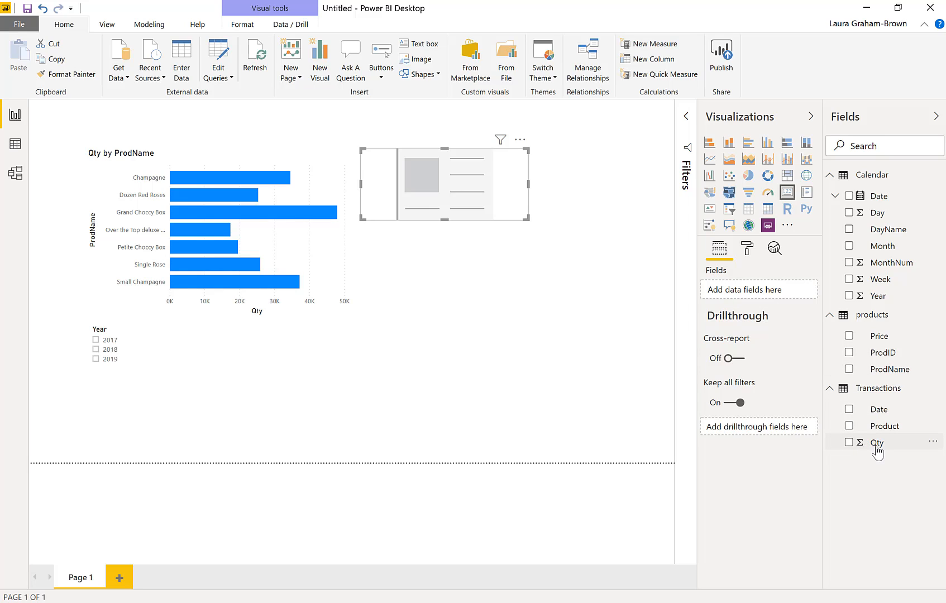
pyautogui.click(848, 442)
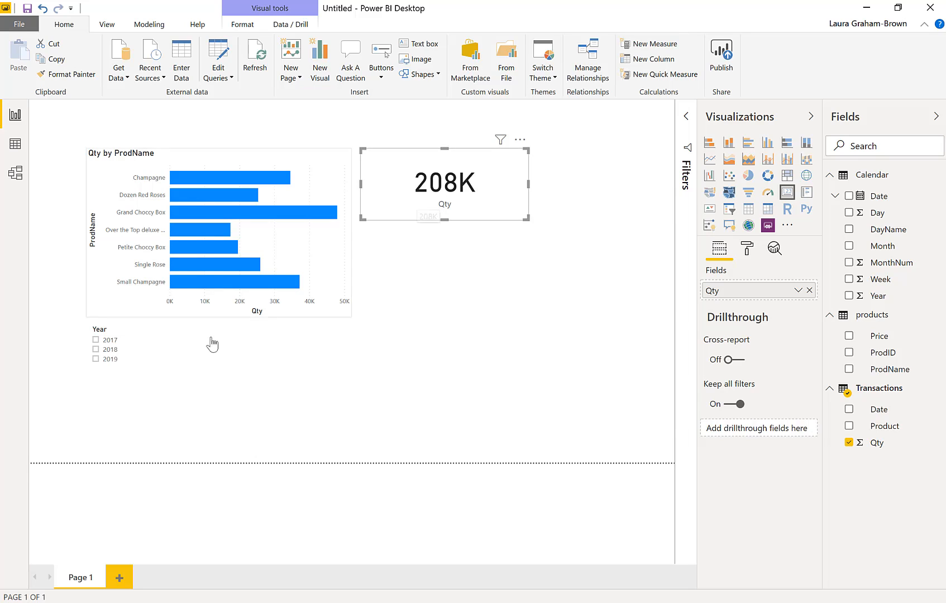
# Filter the bar chart and Qty card by year 2017, and switch the year filter to 2018
pyautogui.click(102, 344)
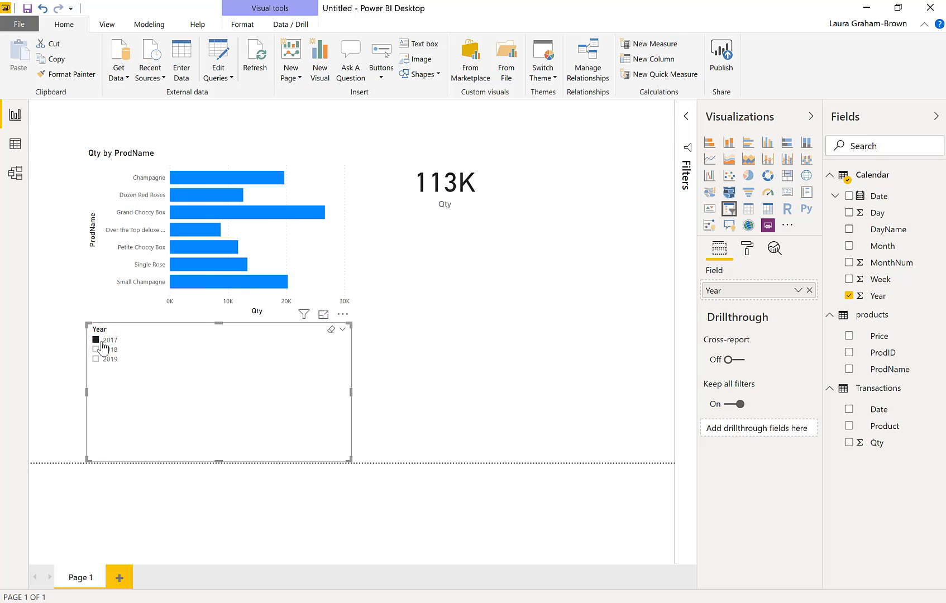
pyautogui.click(104, 350)
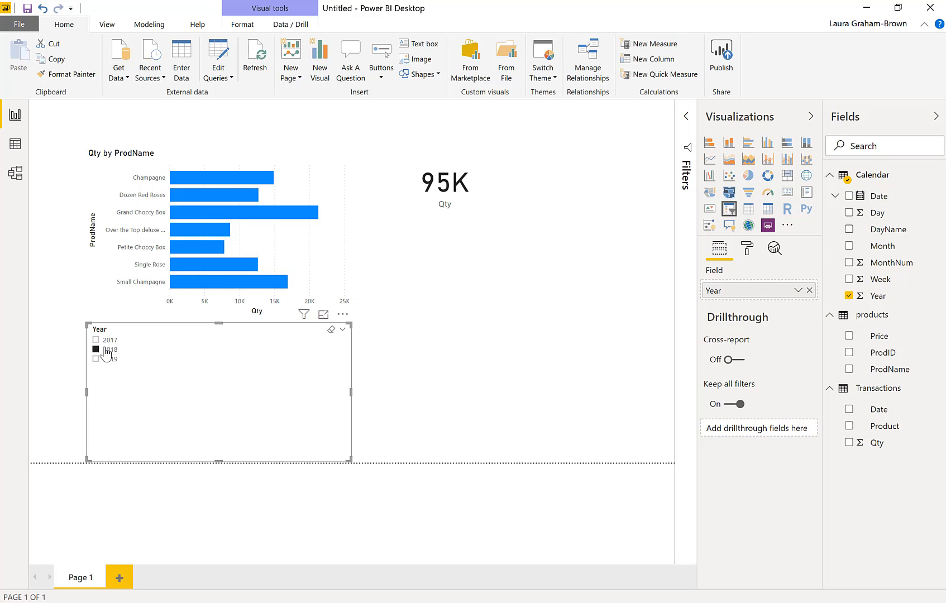
# Clear the 2018 year filter and cross-filter the Qty card by the Grand Choccy Box and Petite Choccy Box bars
pyautogui.click(105, 350)
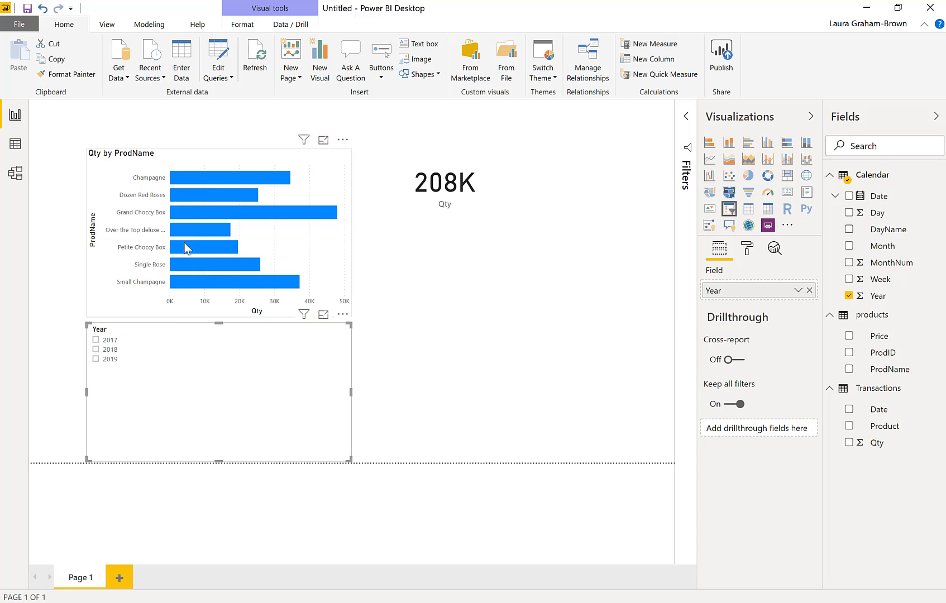
pyautogui.click(186, 214)
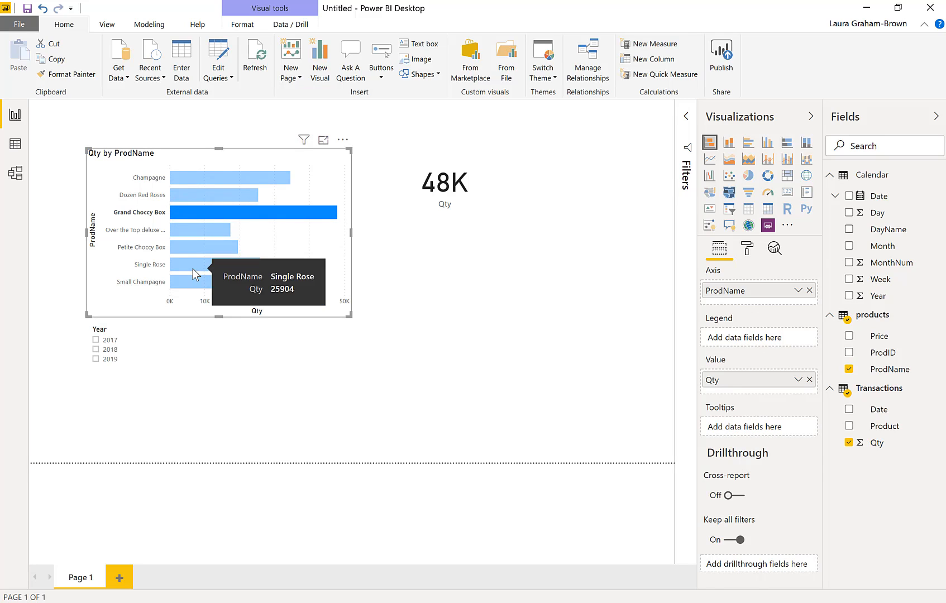
pyautogui.moveTo(455, 197)
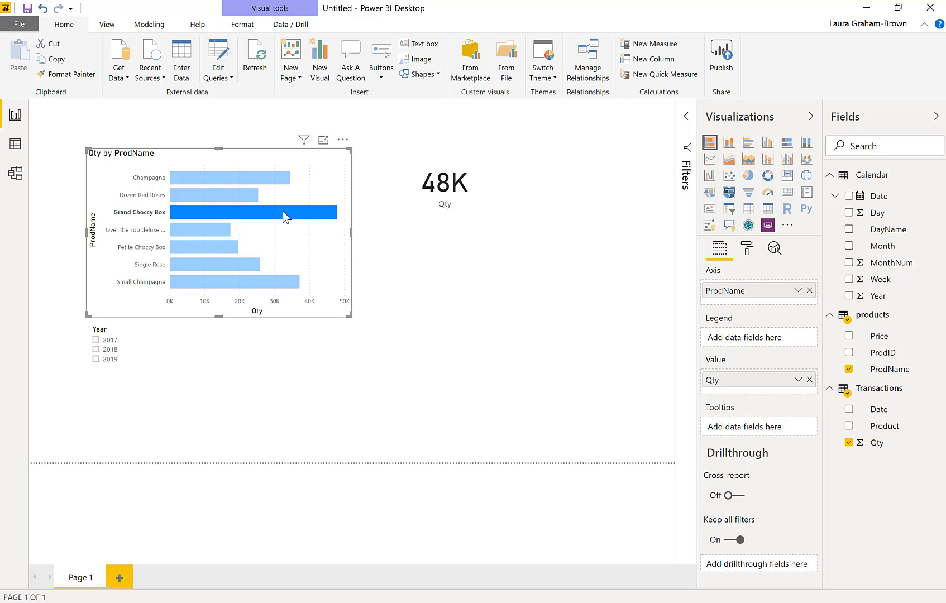
pyautogui.moveTo(285, 217)
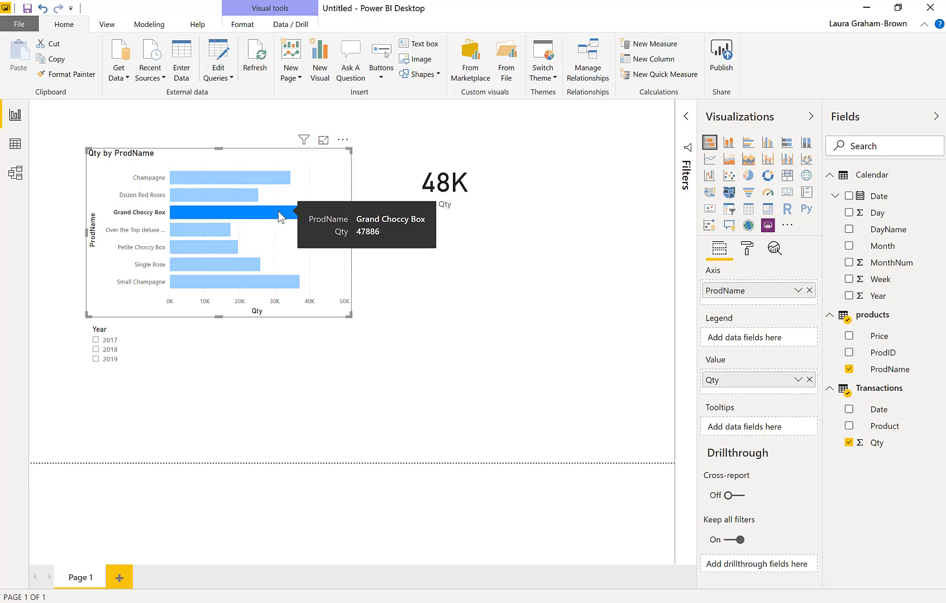
pyautogui.press('ctrl')
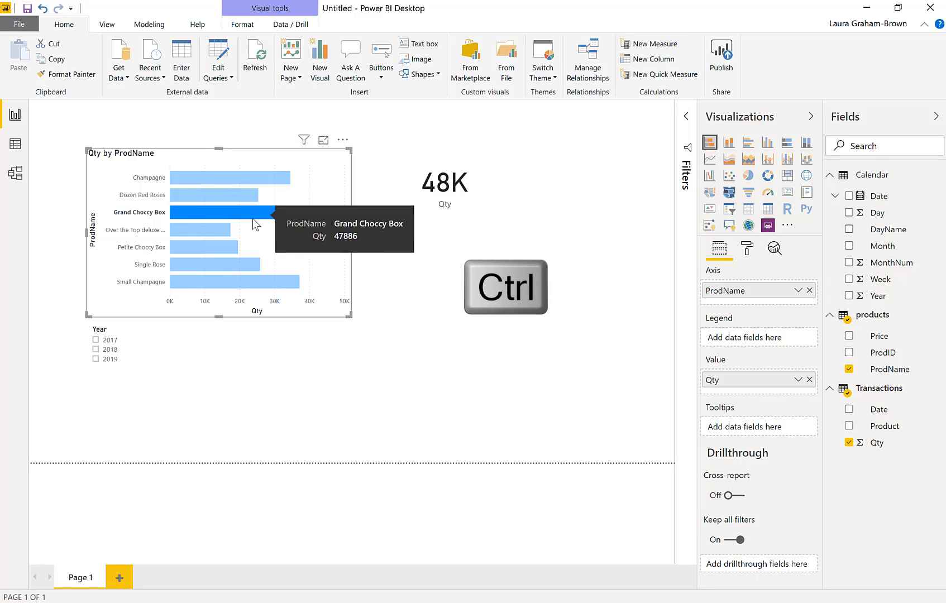
pyautogui.keyDown('ctrl'); pyautogui.click(211, 248); pyautogui.keyUp('ctrl')
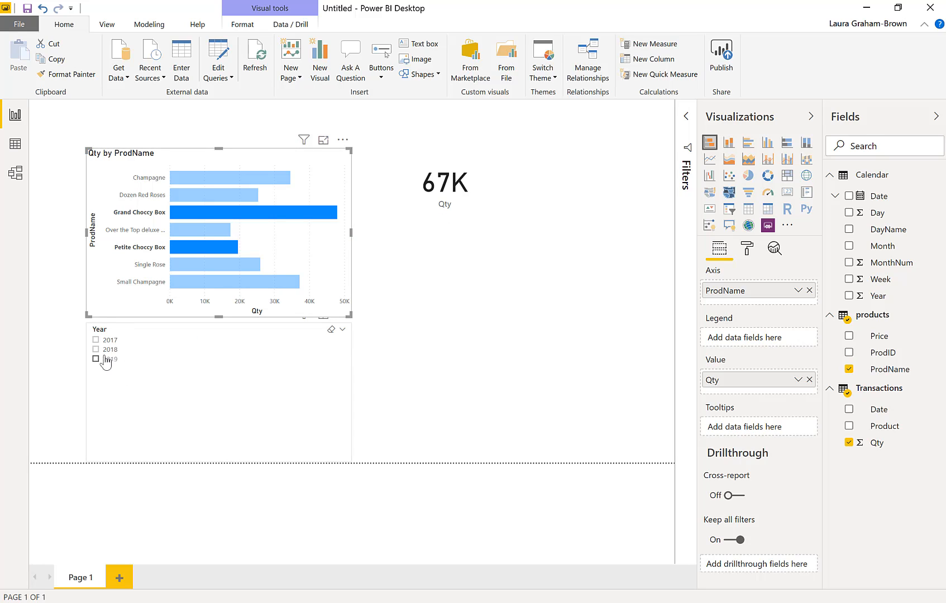
# Apply and remove the 2017 year filter on the highlighted products, and clear the product selection in the bar chart
pyautogui.click(96, 340)
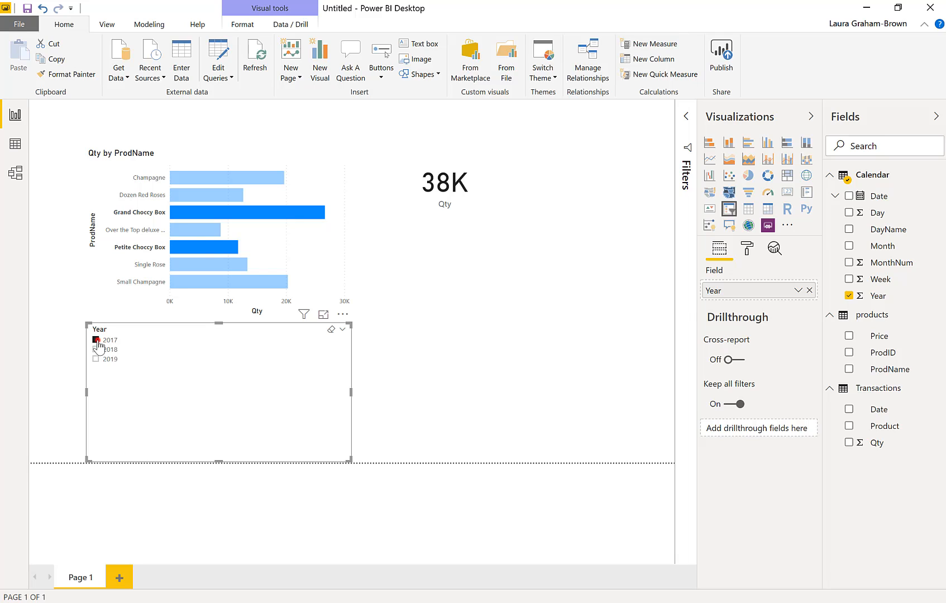
pyautogui.click(96, 340)
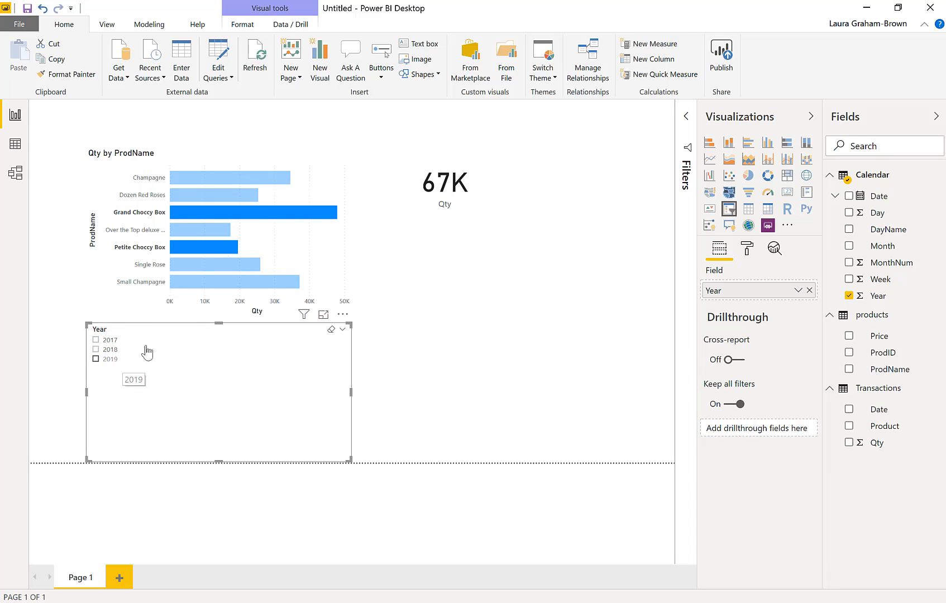
pyautogui.click(248, 212)
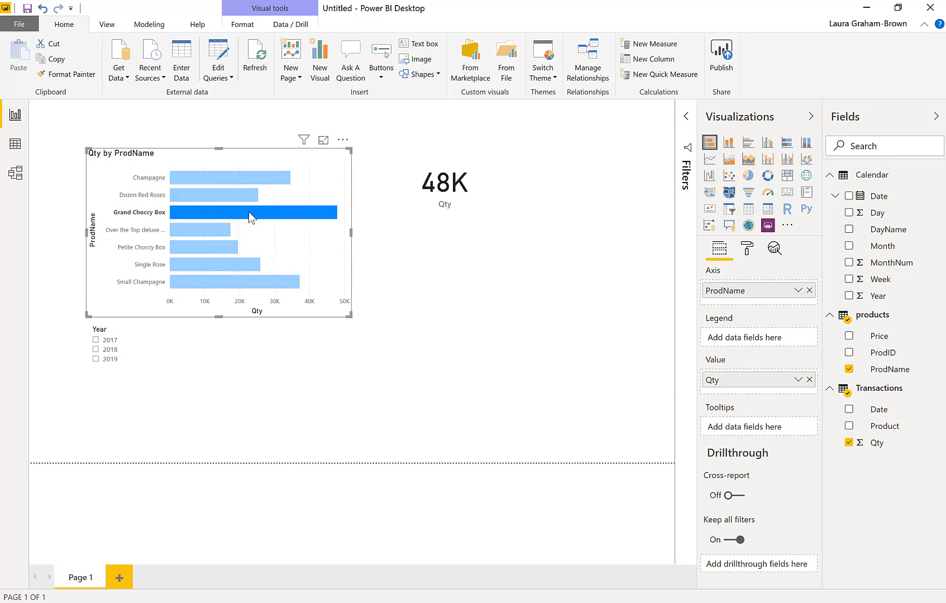
pyautogui.click(248, 211)
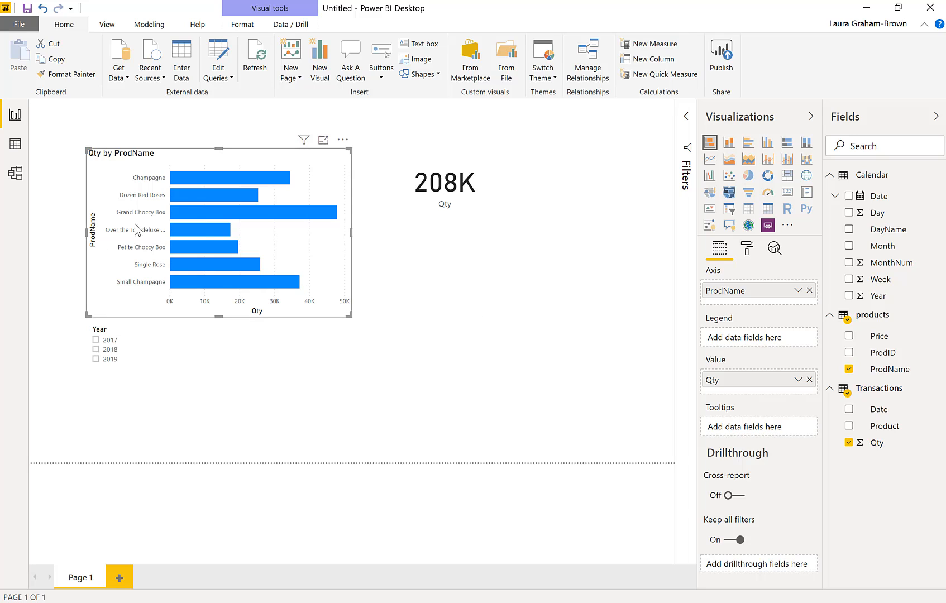
# Examine the columns of the Transactions and products tables in the data view, finishing on Transactions
pyautogui.click(16, 144)
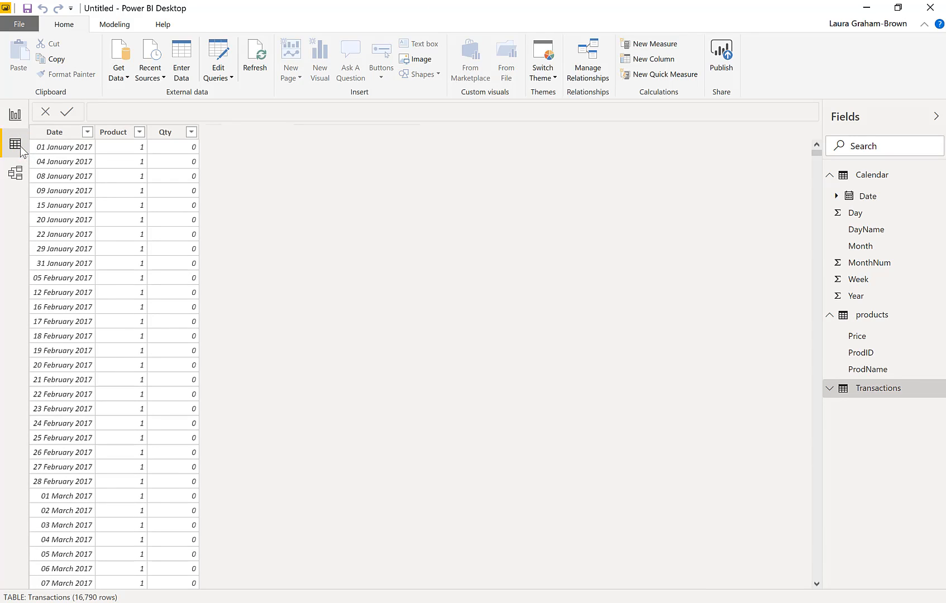
pyautogui.click(873, 391)
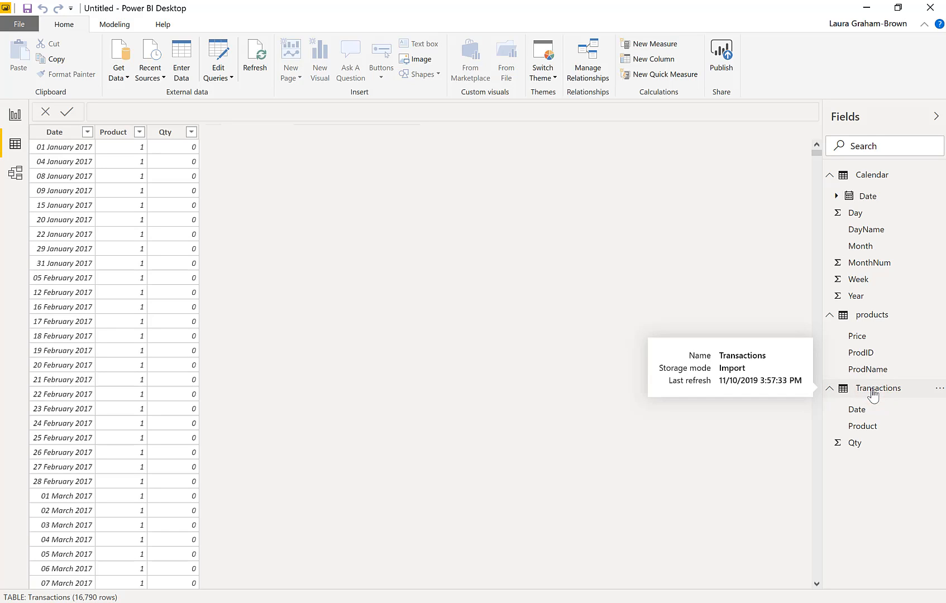
pyautogui.click(873, 312)
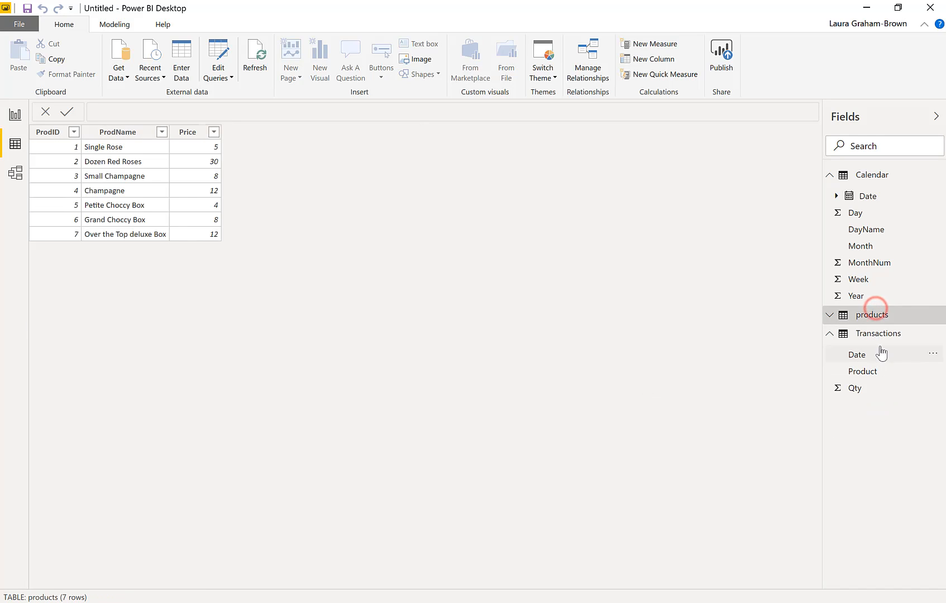
pyautogui.click(880, 334)
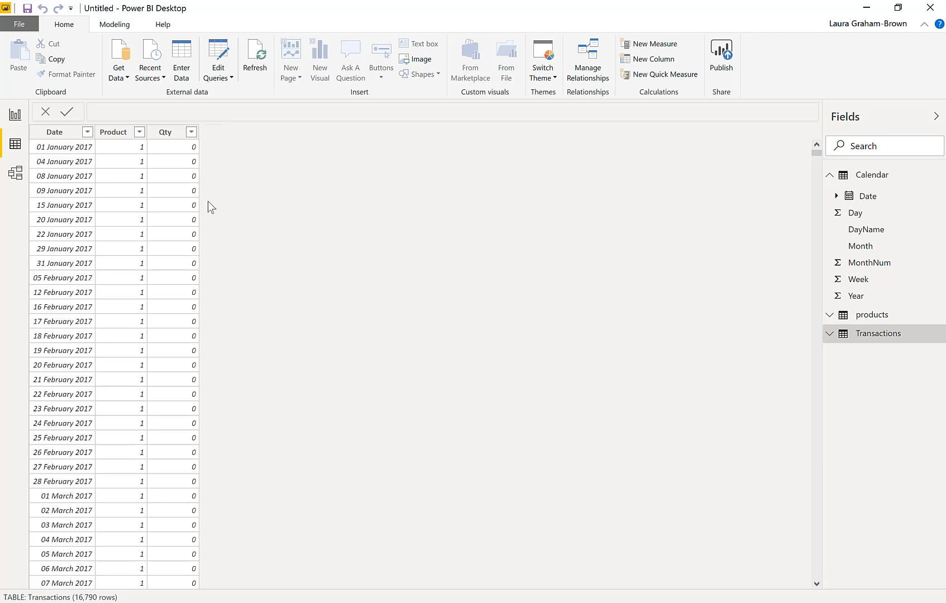
pyautogui.click(862, 315)
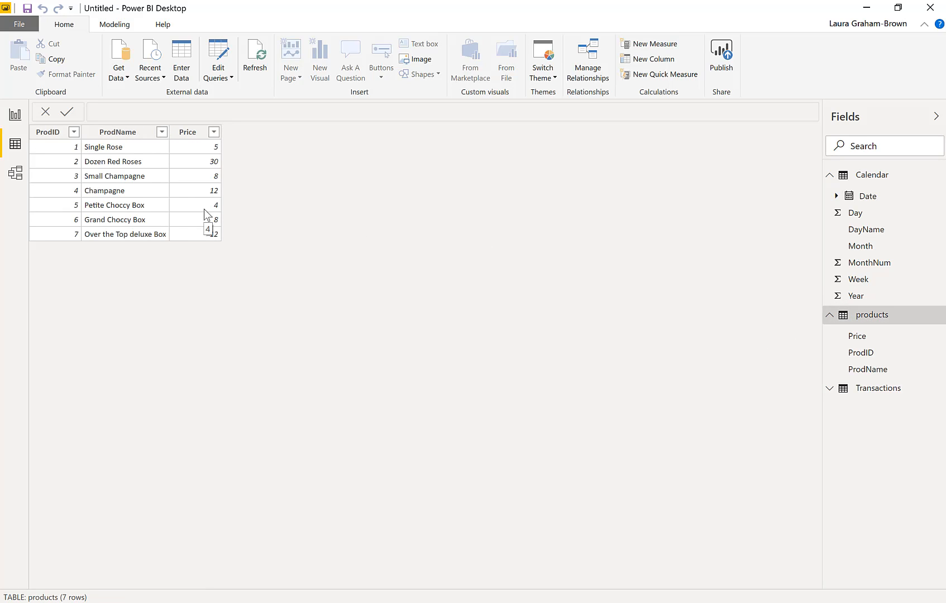
pyautogui.click(881, 391)
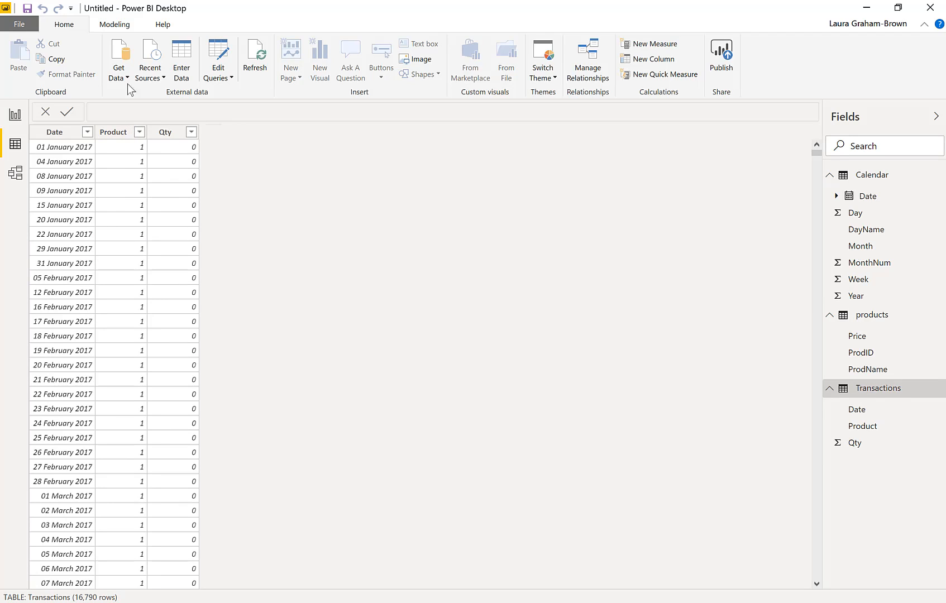
# Add a calculated column named Price to the Transactions table and start its formula with the RELATED function
pyautogui.click(124, 25)
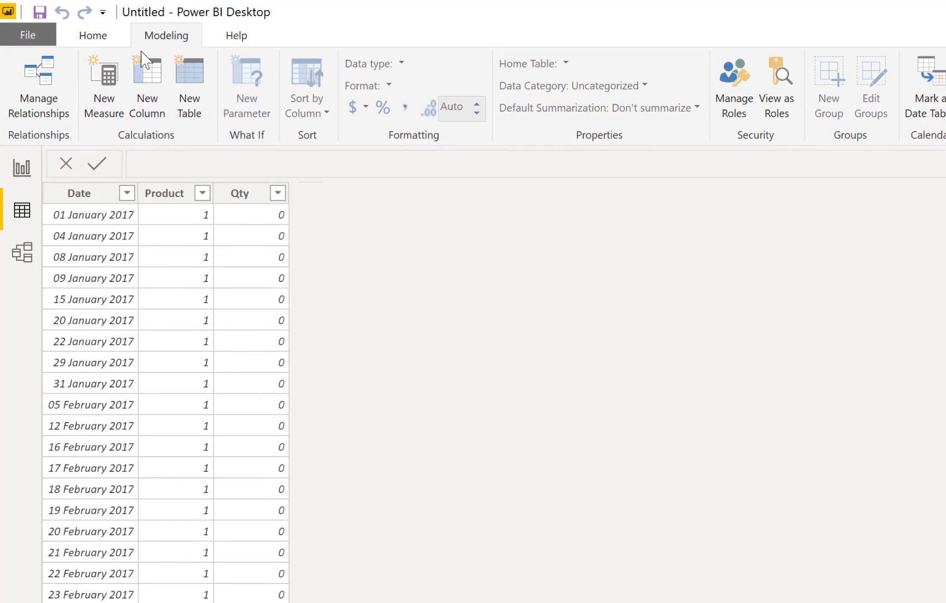
pyautogui.click(149, 115)
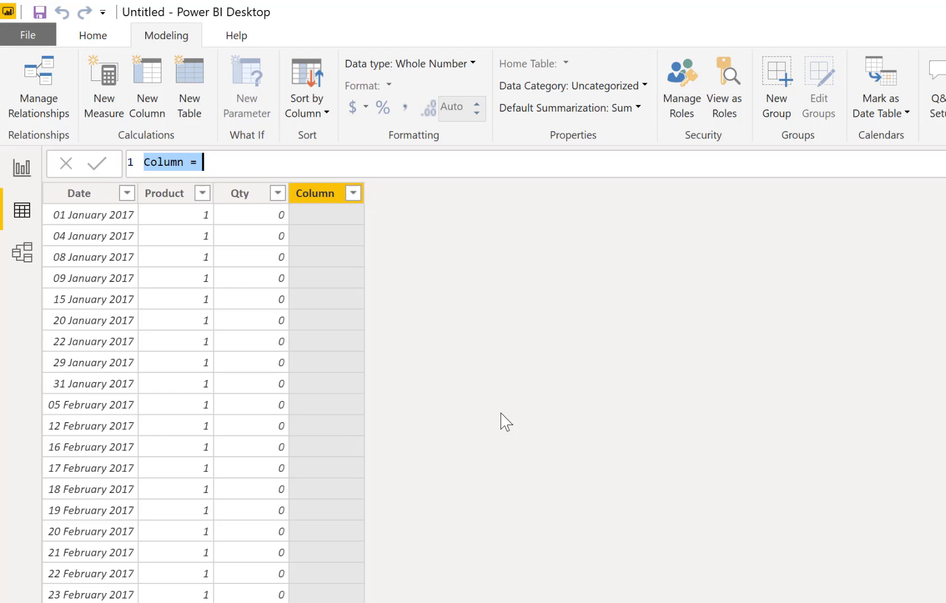
pyautogui.write('P')
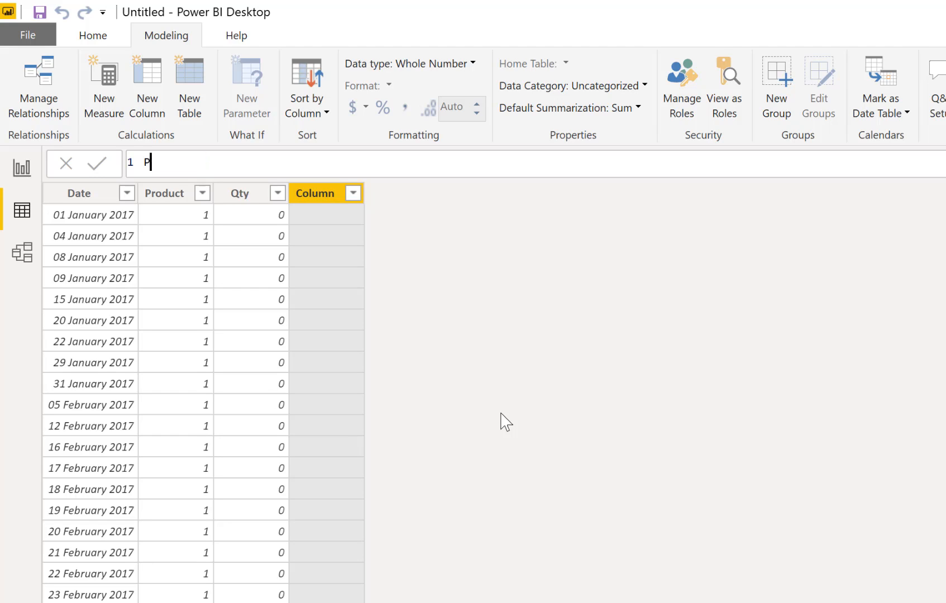
pyautogui.write('rice =')
pyautogui.write('re')
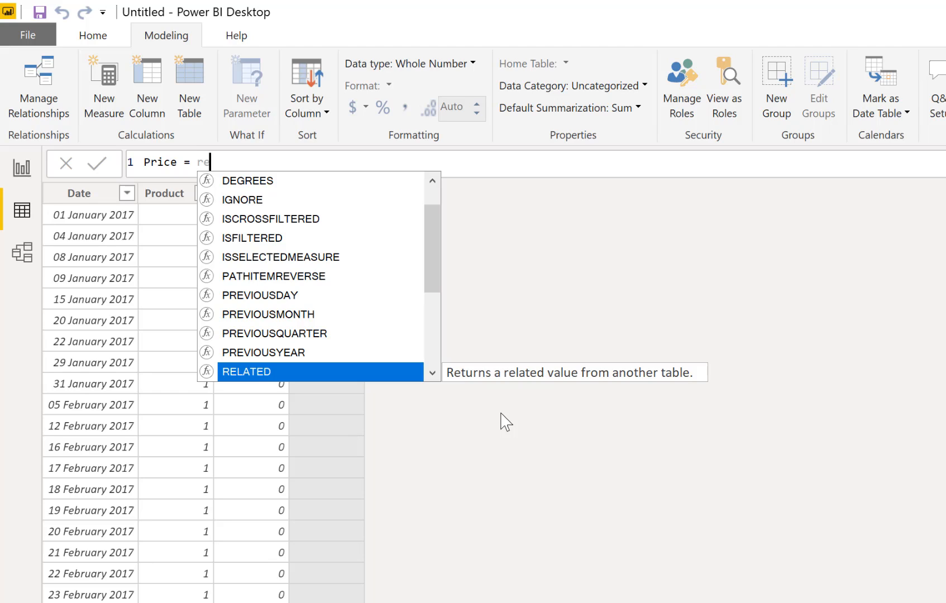
pyautogui.press('Tab')
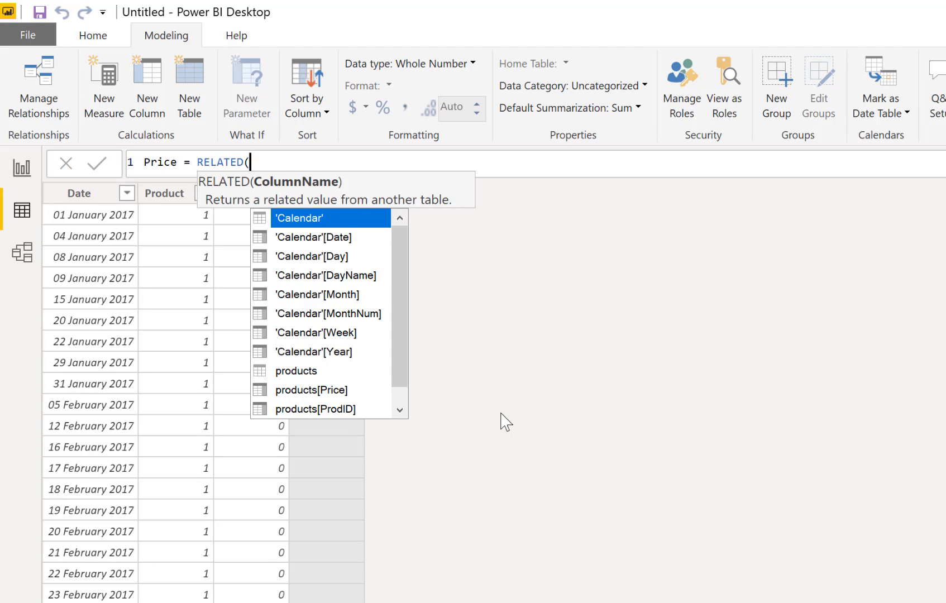
# Complete the Price column formula as RELATED(products[Price]) and commit it
pyautogui.press('Down')
pyautogui.press('Down')
pyautogui.press('Down')
pyautogui.press('Down')
pyautogui.press('Down')
pyautogui.press('Down')
pyautogui.press('Down')
pyautogui.press('Down')
pyautogui.press('Down')
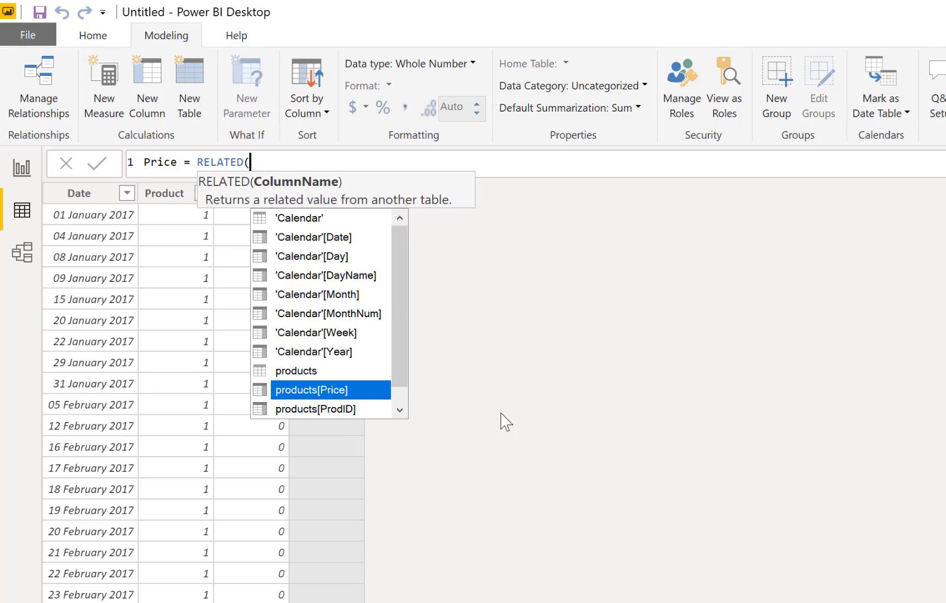
pyautogui.press('Down')
pyautogui.press('Down')
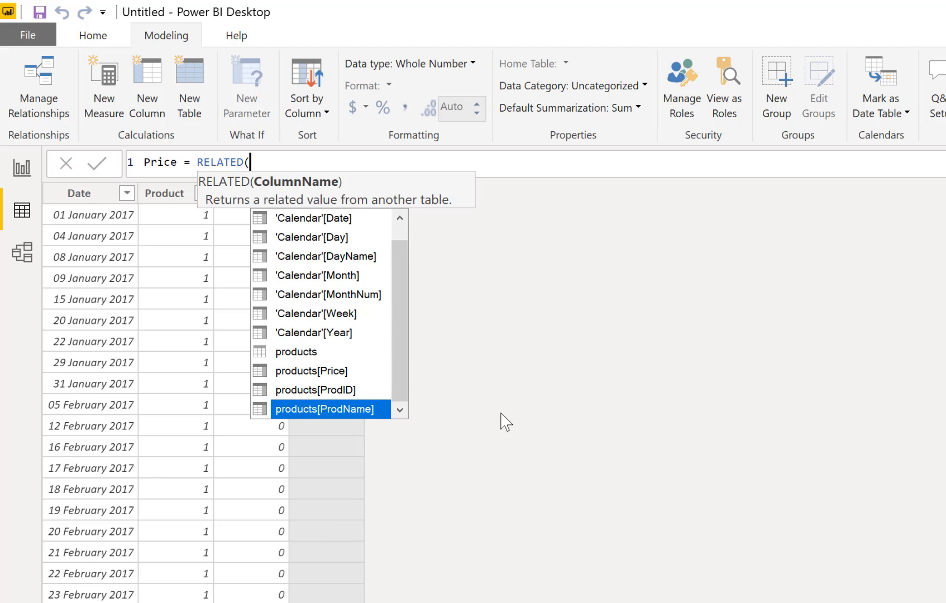
pyautogui.press('Up')
pyautogui.press('Up')
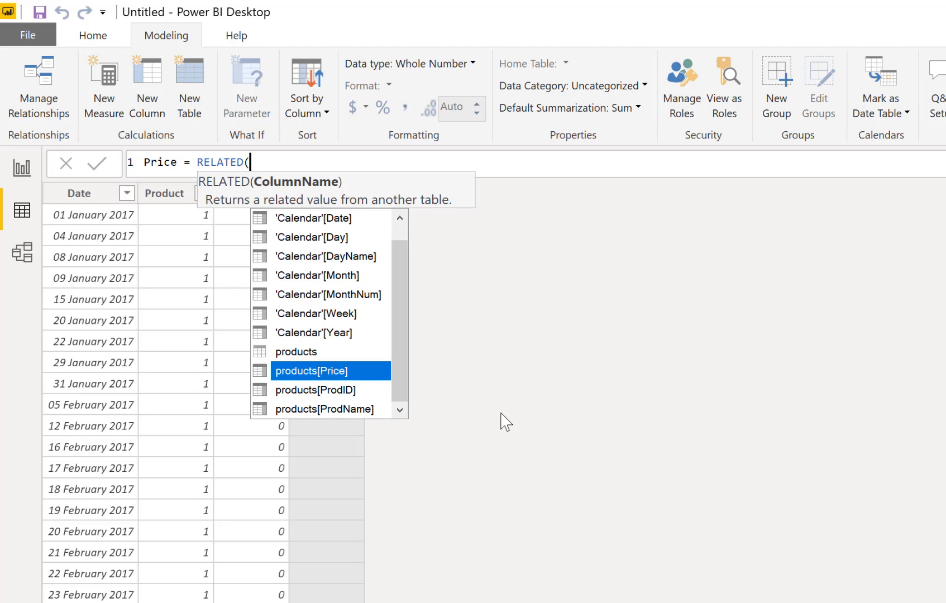
pyautogui.press('Tab')
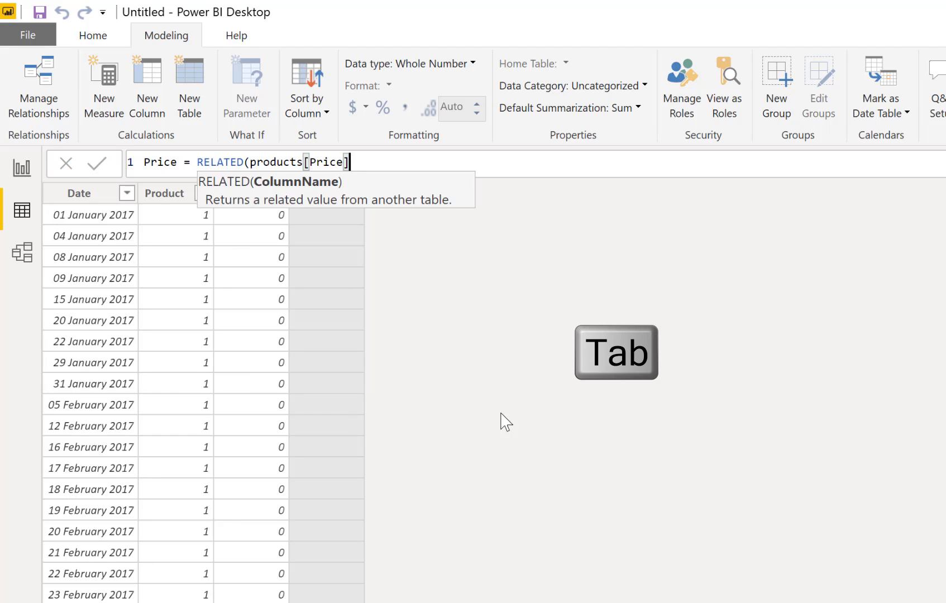
pyautogui.write(')')
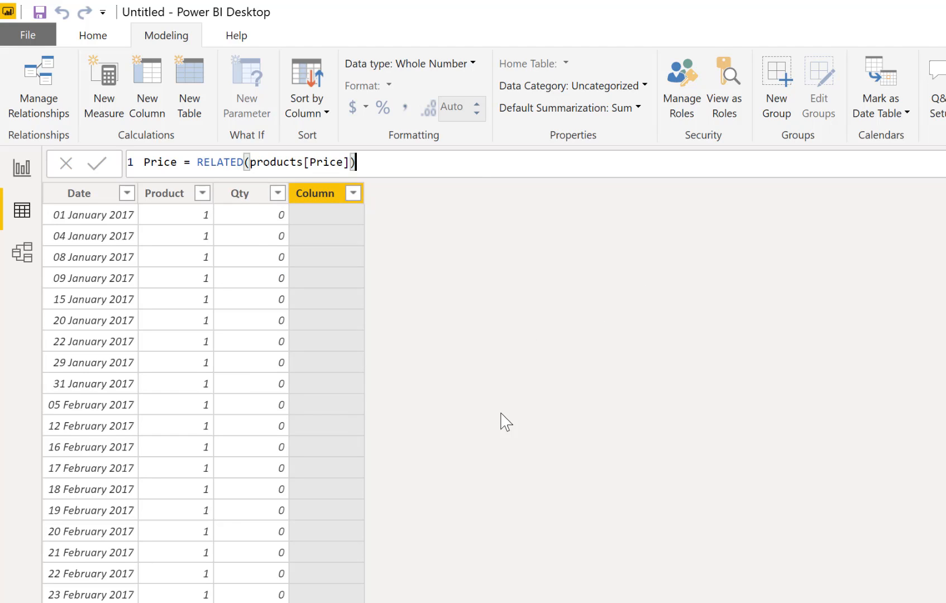
pyautogui.press('Return')
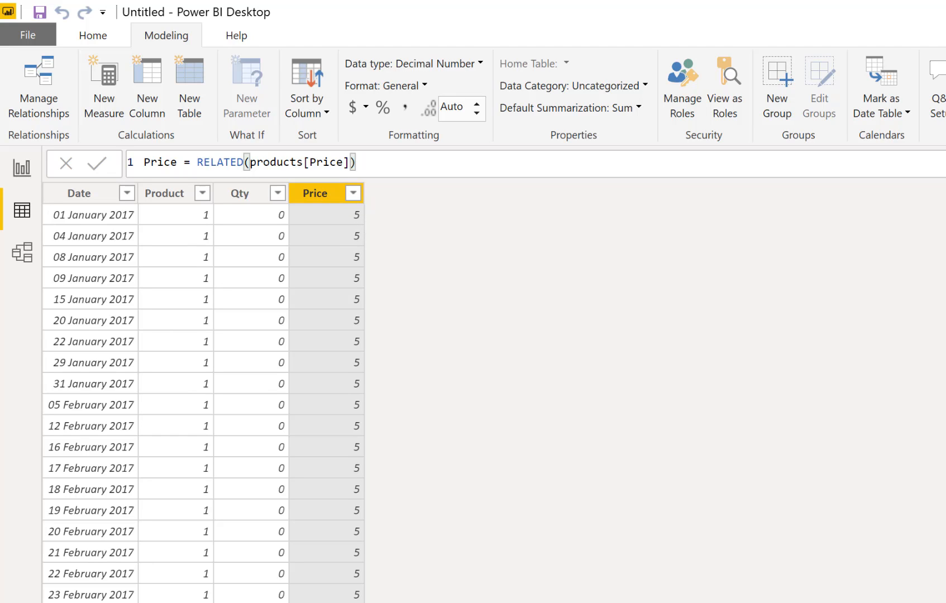
# Add another calculated column to Transactions named Value and begin its formula with Transactions[Qty]
pyautogui.click(944, 430)
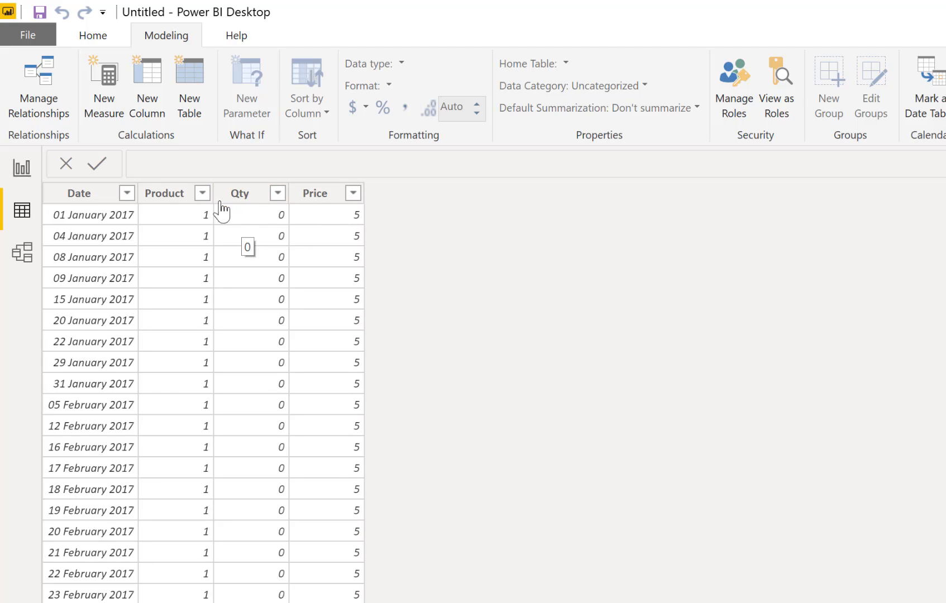
pyautogui.click(147, 87)
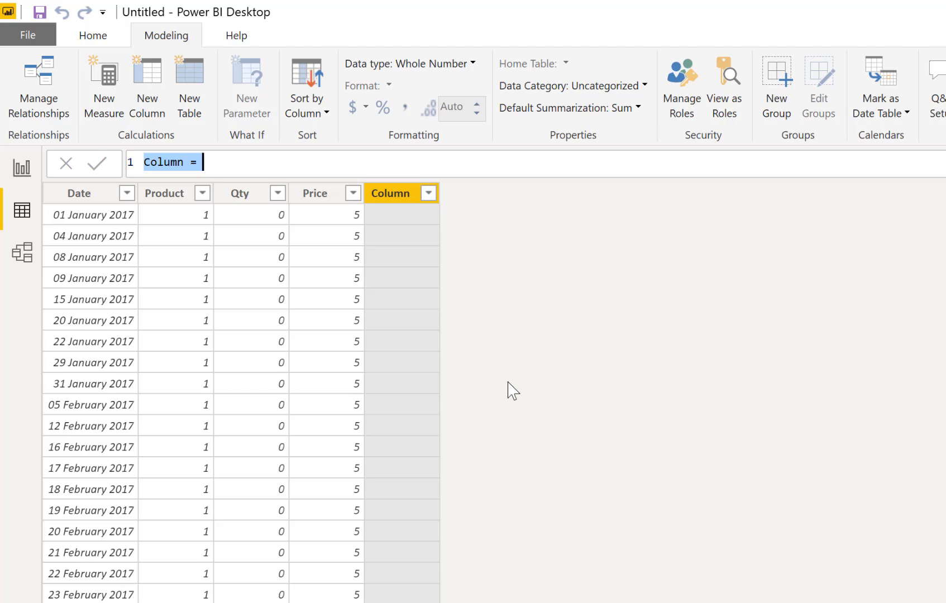
pyautogui.write('Value =')
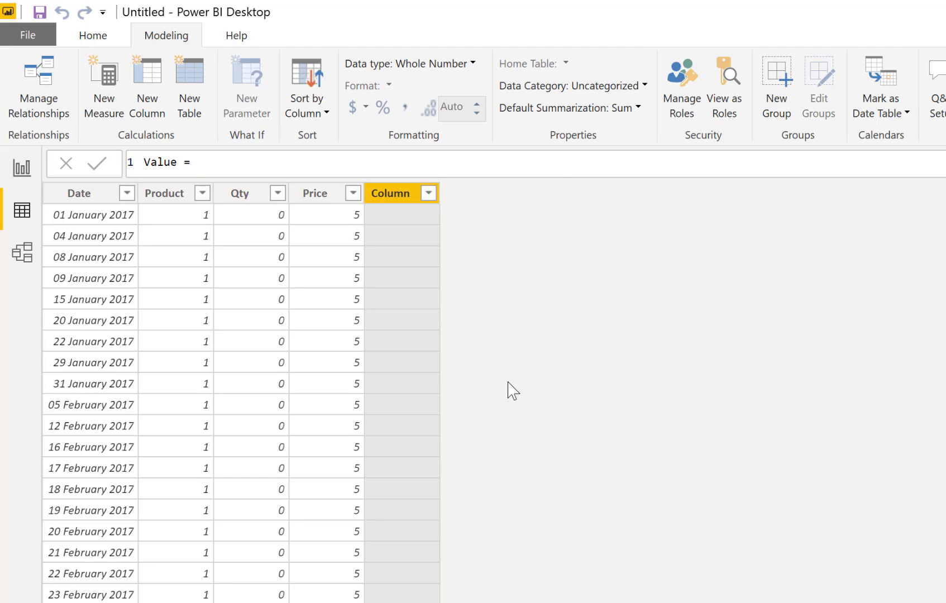
pyautogui.write(' qt')
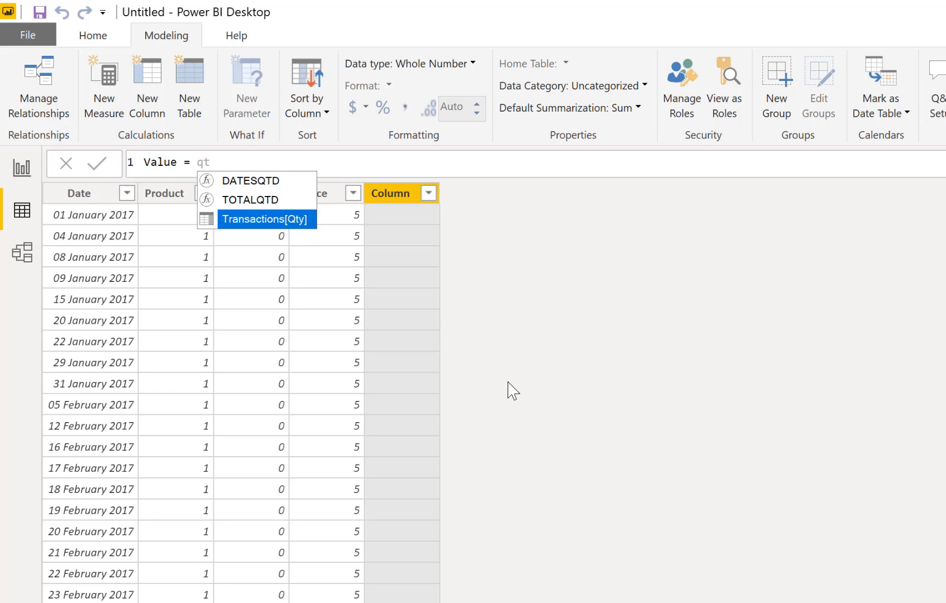
pyautogui.press('Tab')
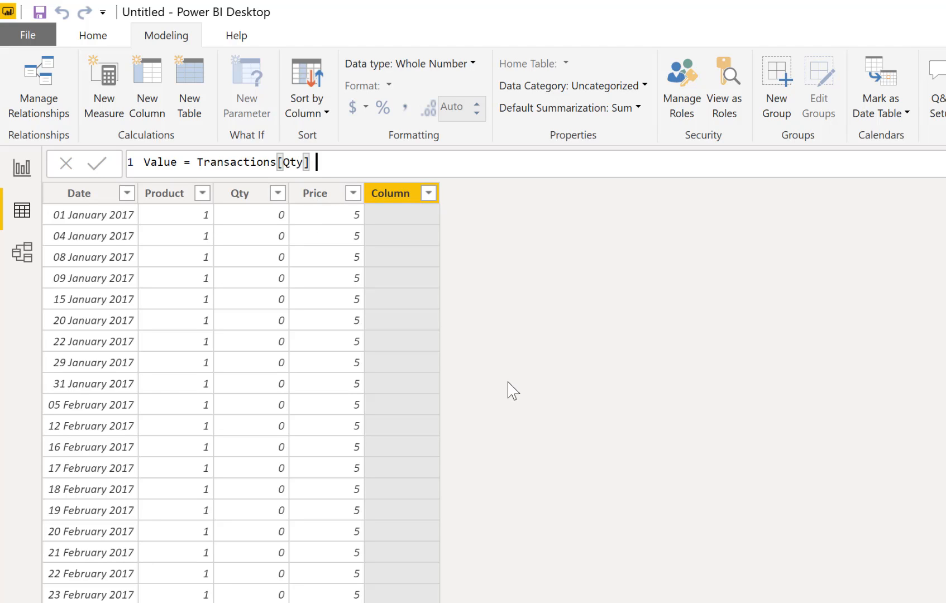
# Complete the Value column formula as Transactions[Qty] * Transactions[Price] and commit it
pyautogui.write('* P')
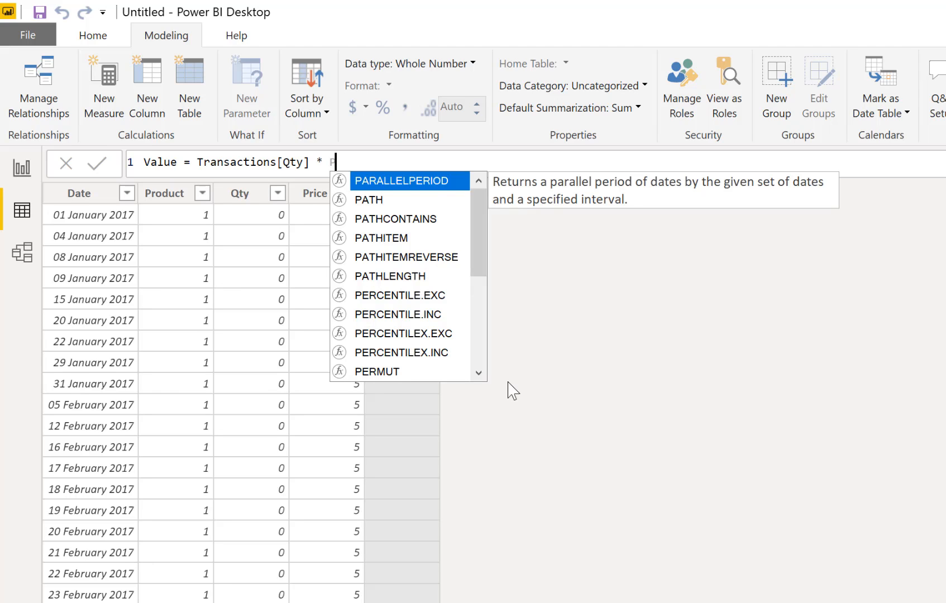
pyautogui.write('r')
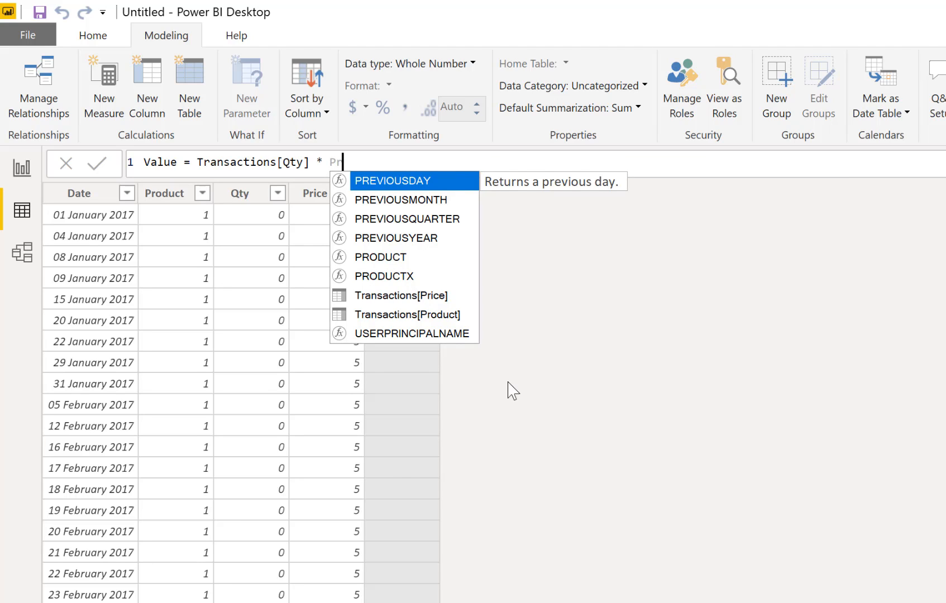
pyautogui.press('Down')
pyautogui.press('Down')
pyautogui.press('Down')
pyautogui.press('Down')
pyautogui.press('Down')
pyautogui.press('Down')
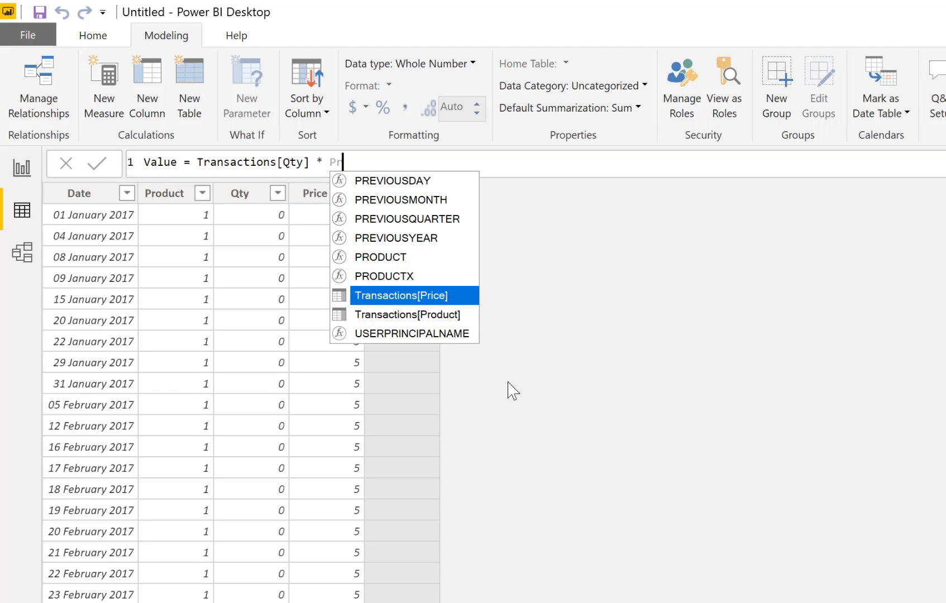
pyautogui.press('Tab')
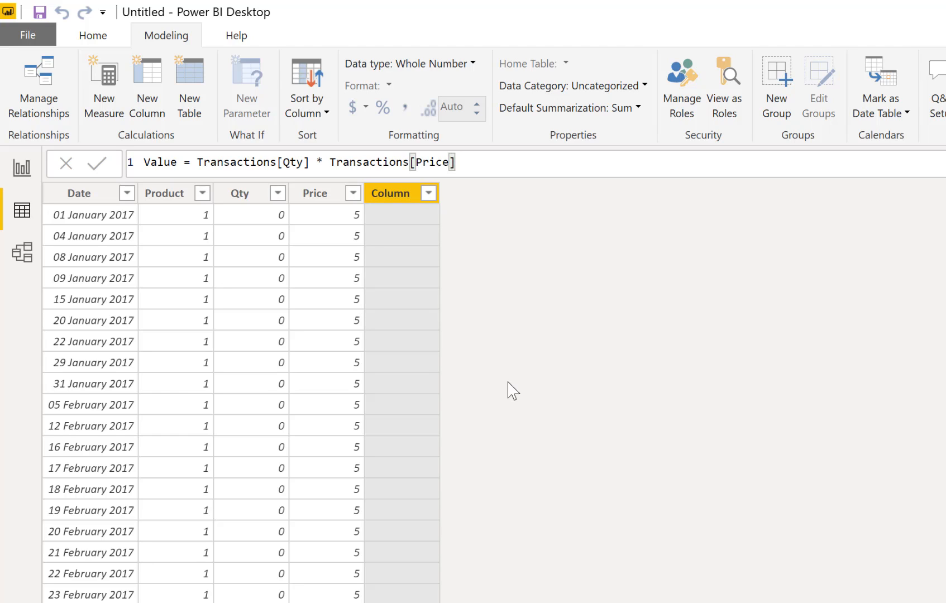
pyautogui.press('Return')
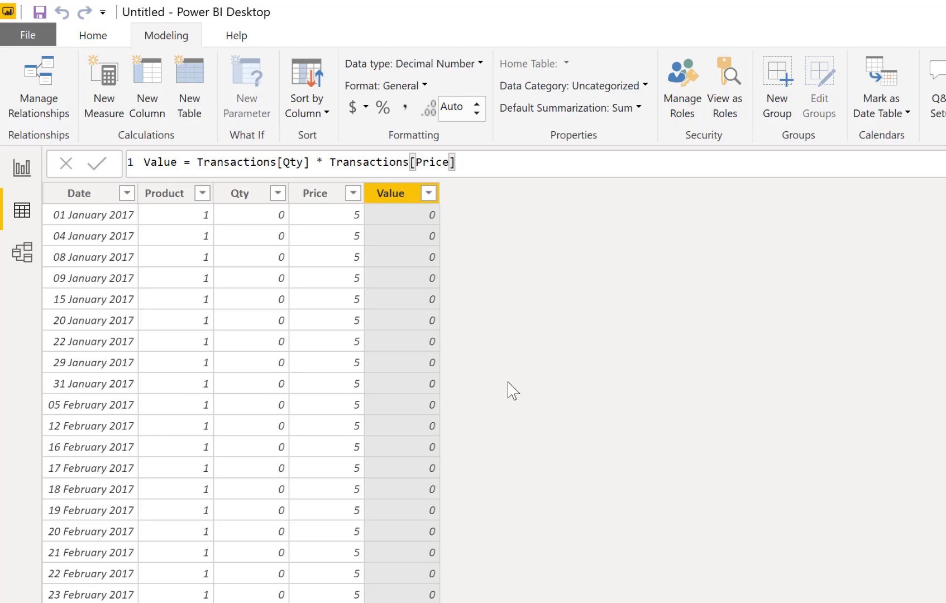
# Add a card visual showing the Transactions Value field to the report page, below the Qty card
pyautogui.click(26, 173)
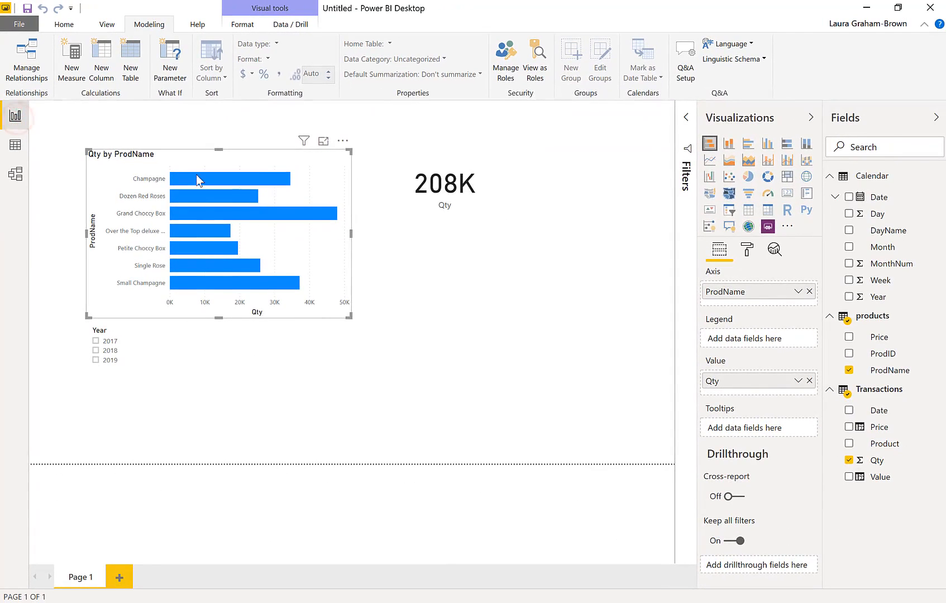
pyautogui.click(469, 291)
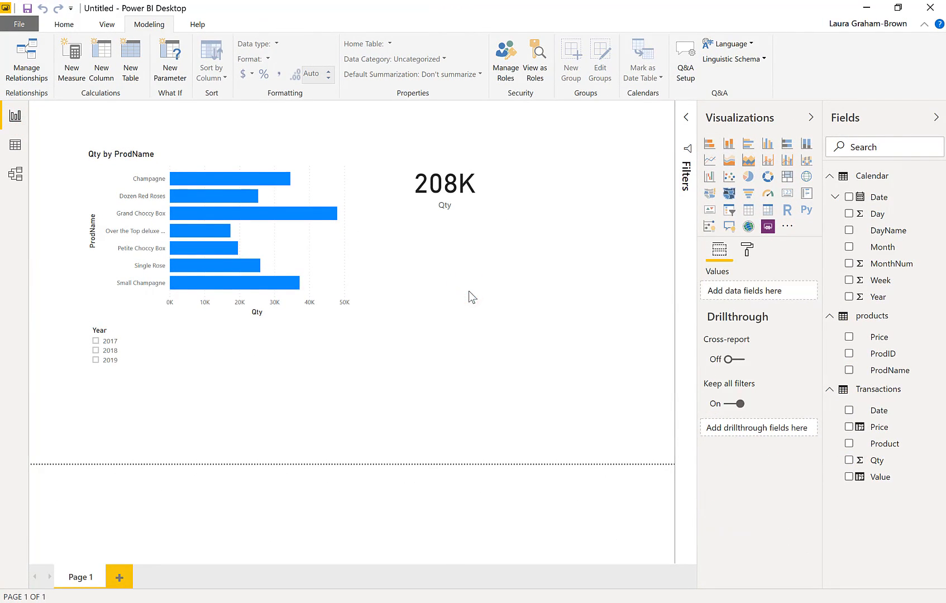
pyautogui.click(789, 194)
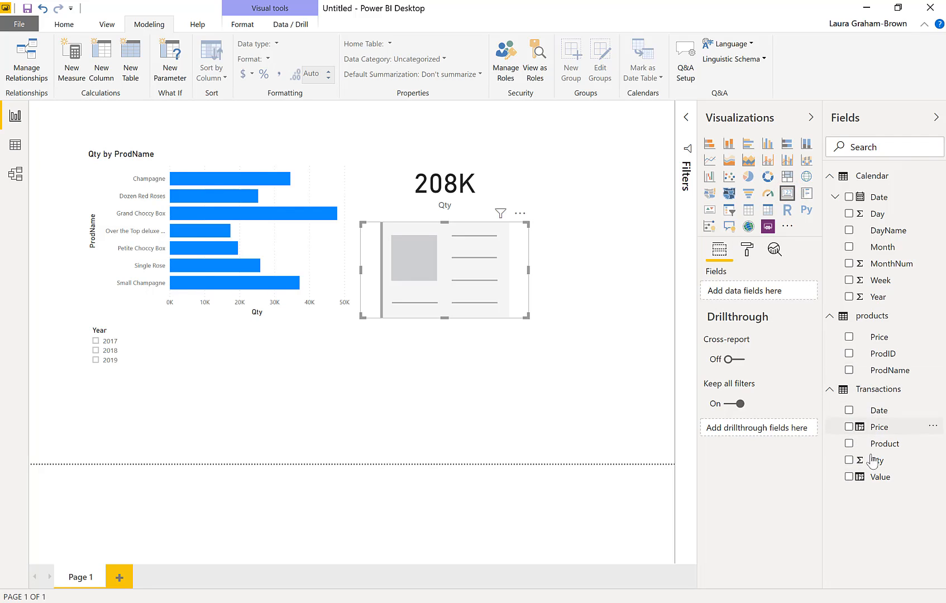
pyautogui.click(848, 478)
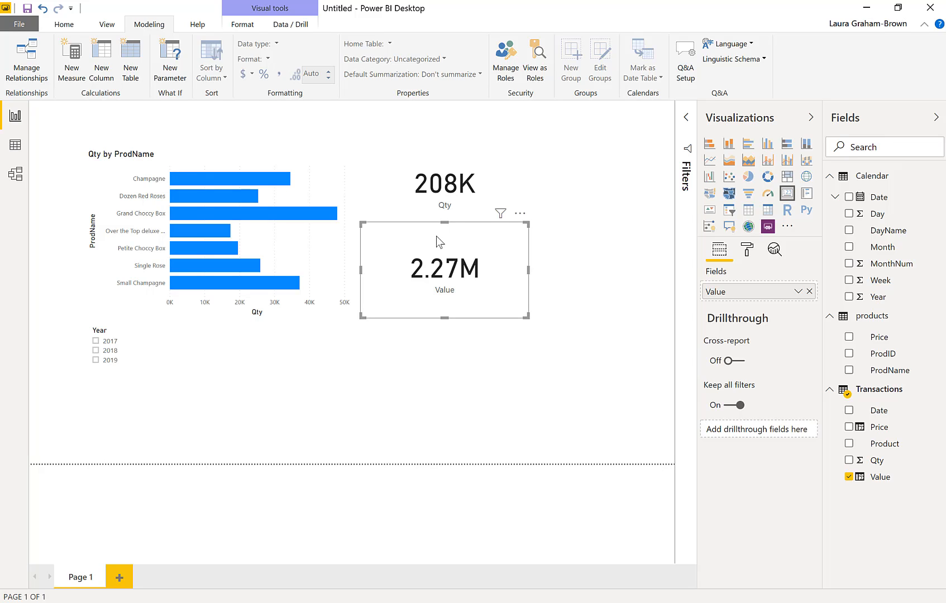
# Format the Value column of the Transactions table as £ English (United Kingdom) currency
pyautogui.click(14, 146)
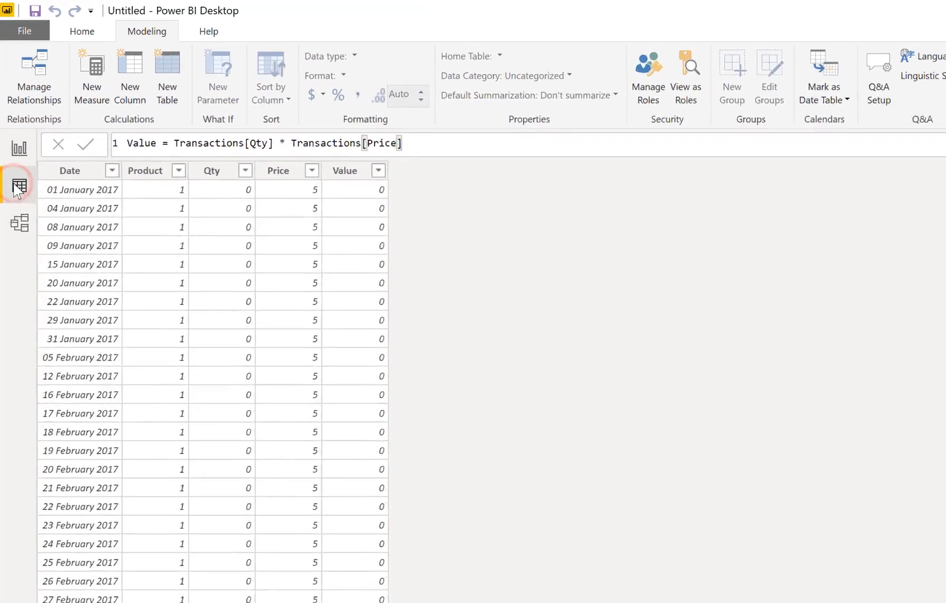
pyautogui.click(391, 194)
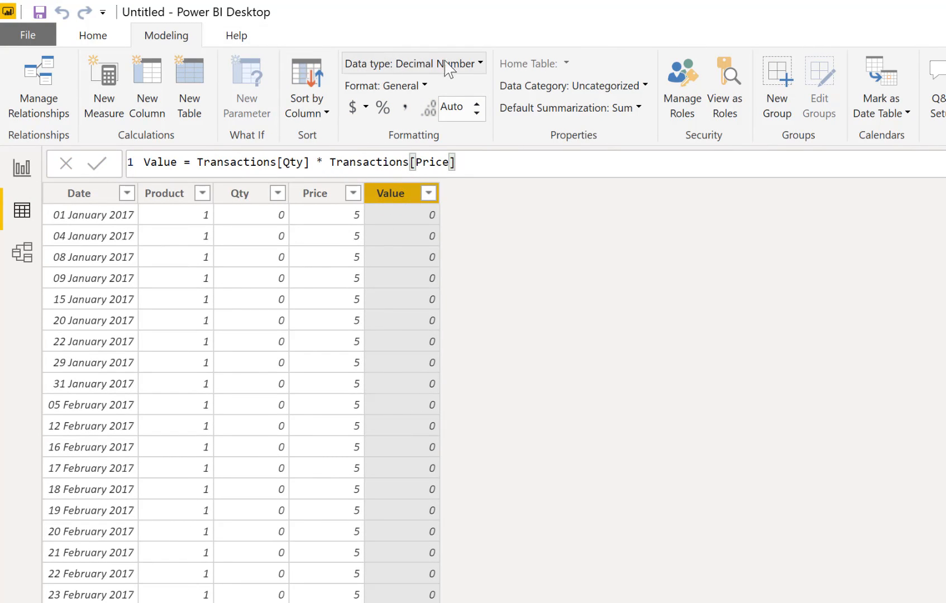
pyautogui.click(367, 107)
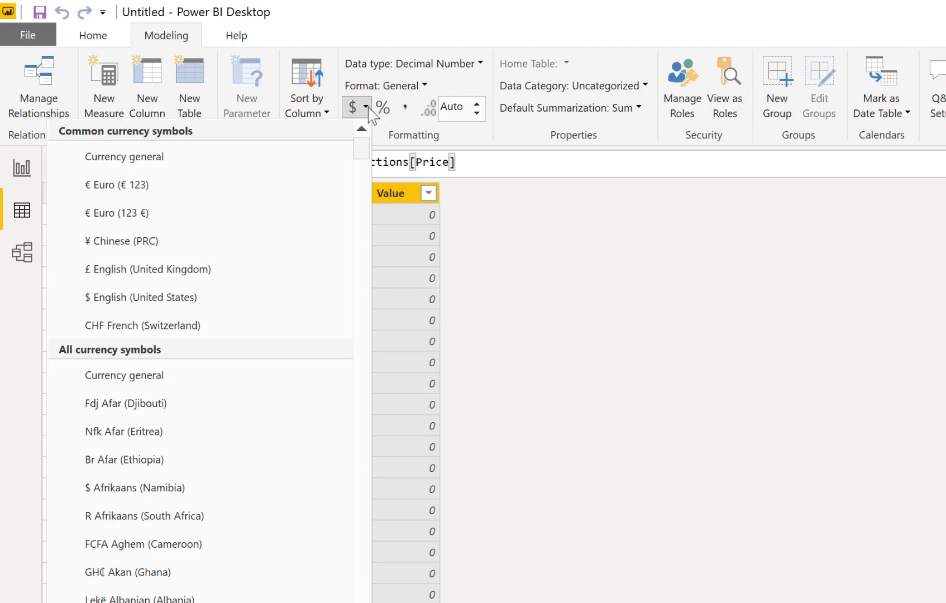
pyautogui.click(233, 267)
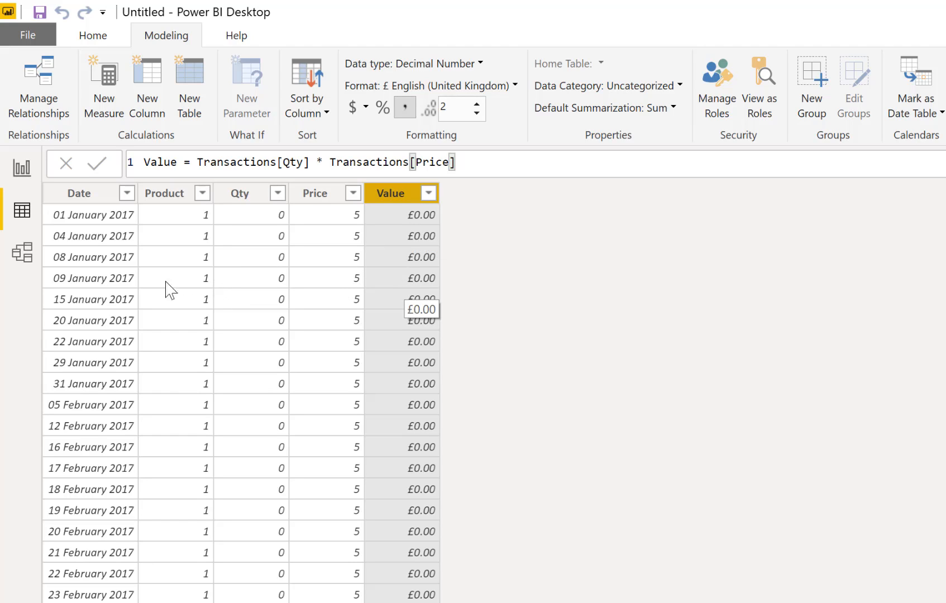
# Test the report's cross-filtering with the Grand Choccy Box and Over the Top deluxe bars, leaving only the 2017 year filter applied
pyautogui.click(24, 175)
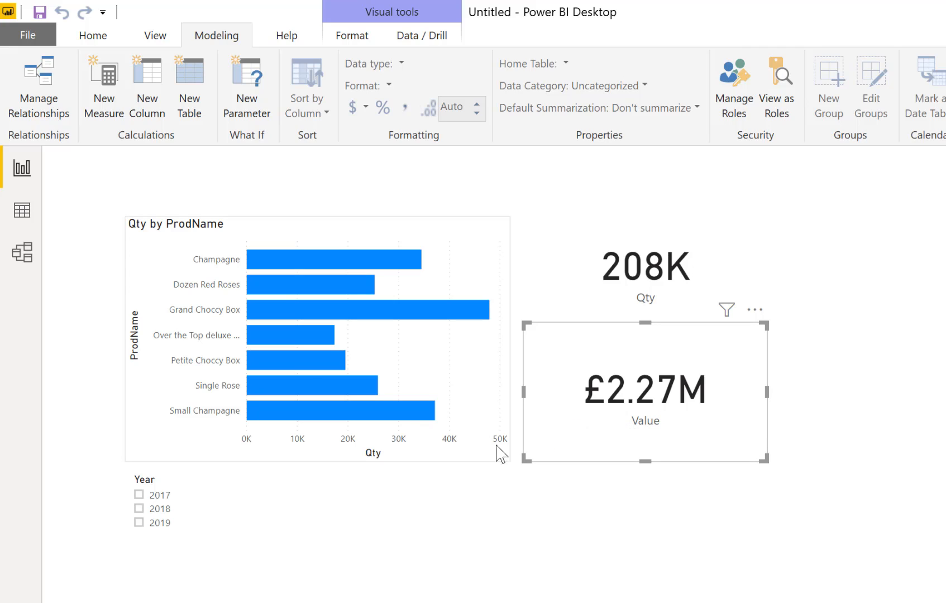
pyautogui.moveTo(284, 312)
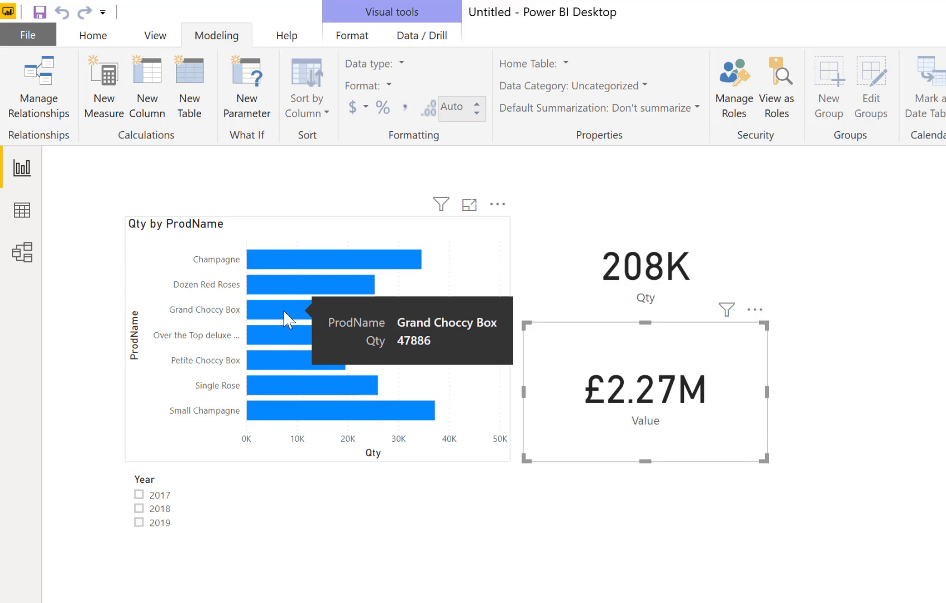
pyautogui.click(283, 310)
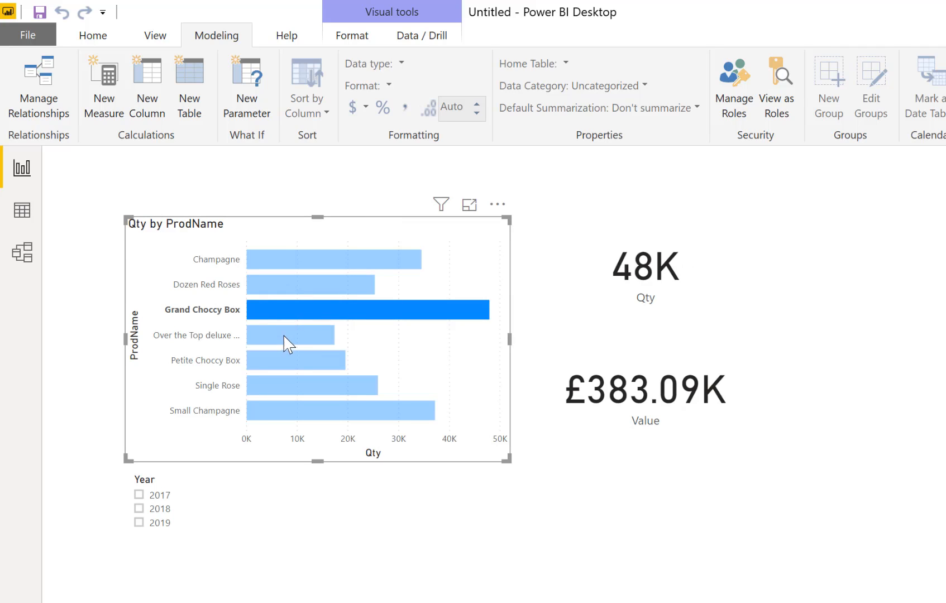
pyautogui.click(283, 336)
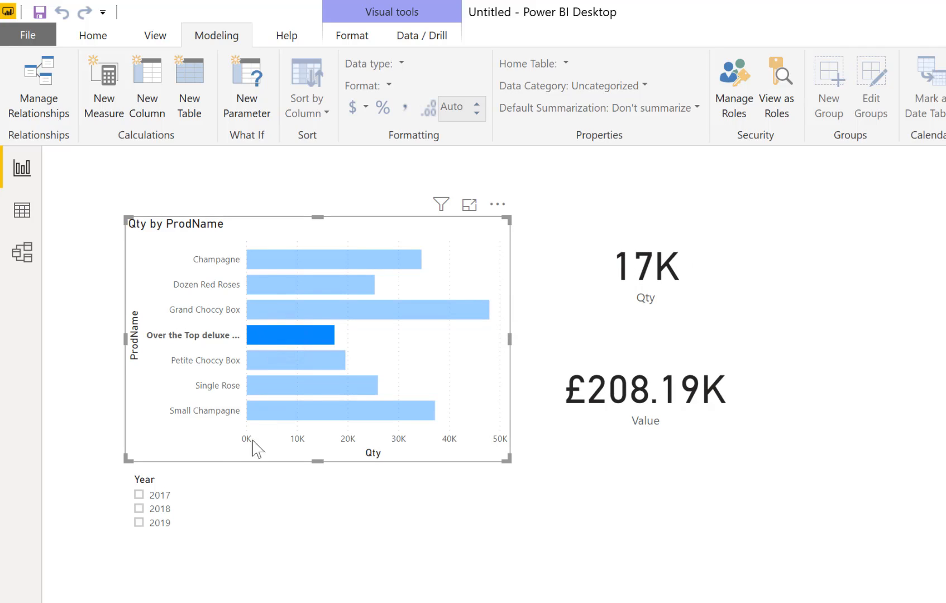
pyautogui.click(162, 494)
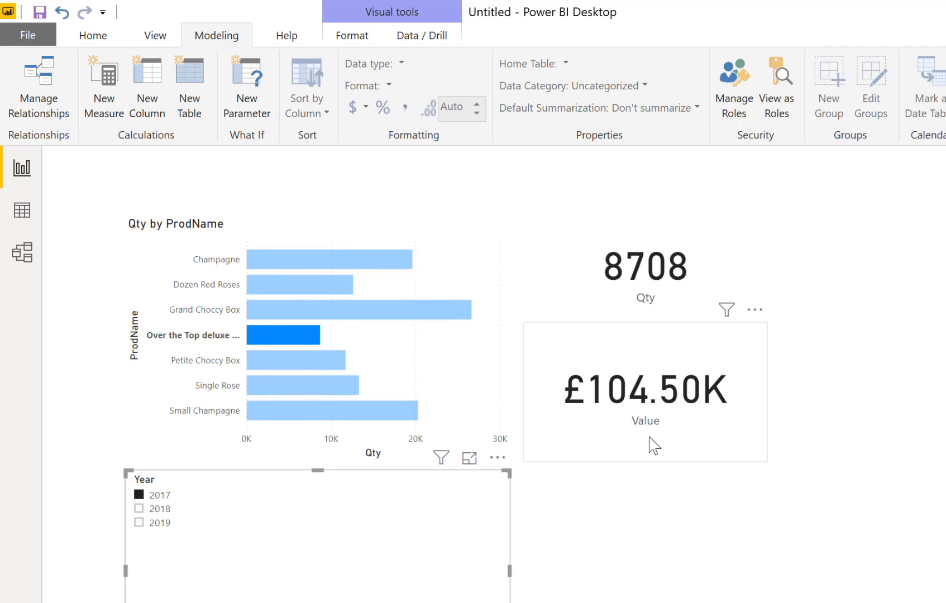
pyautogui.click(285, 334)
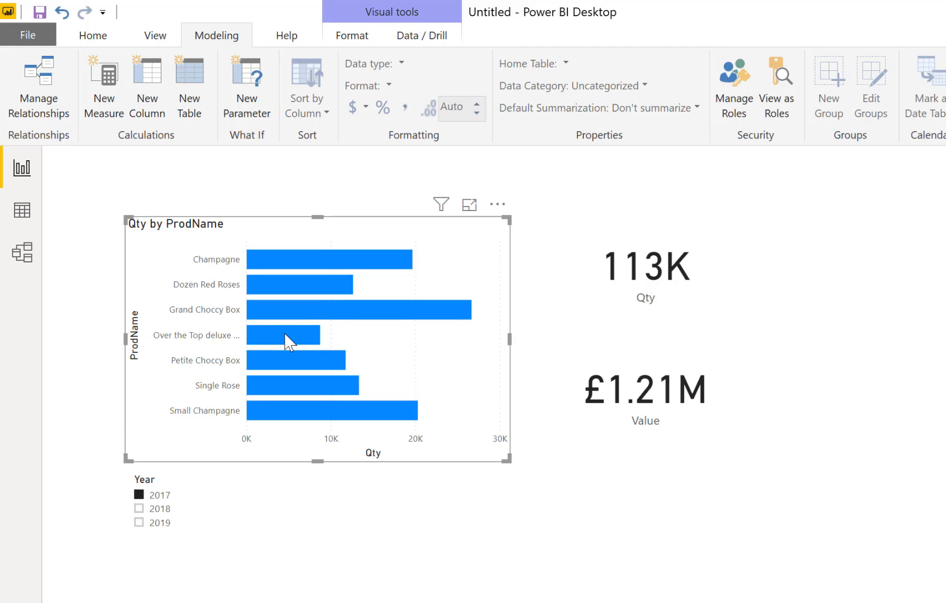
pyautogui.moveTo(286, 337)
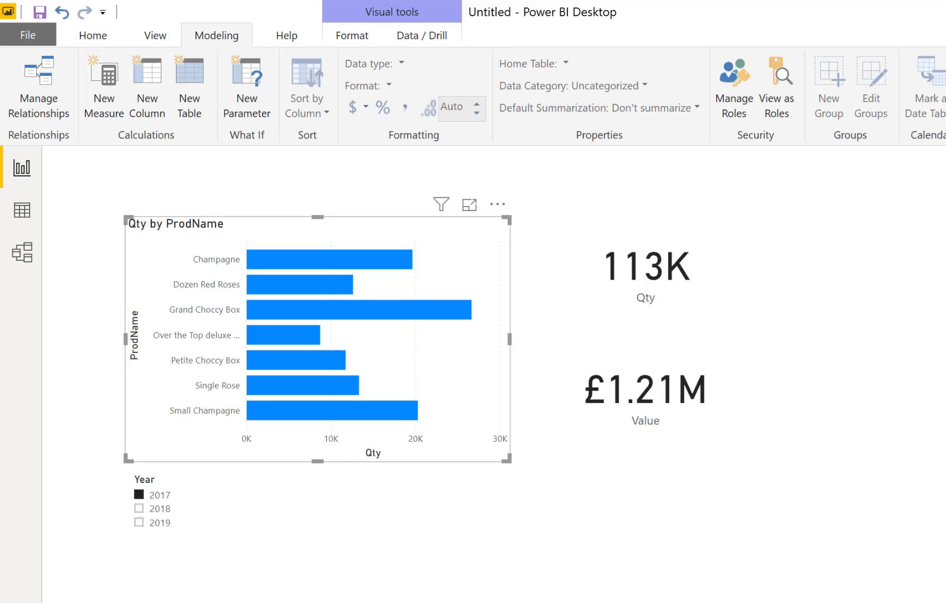
pyautogui.click(611, 600)
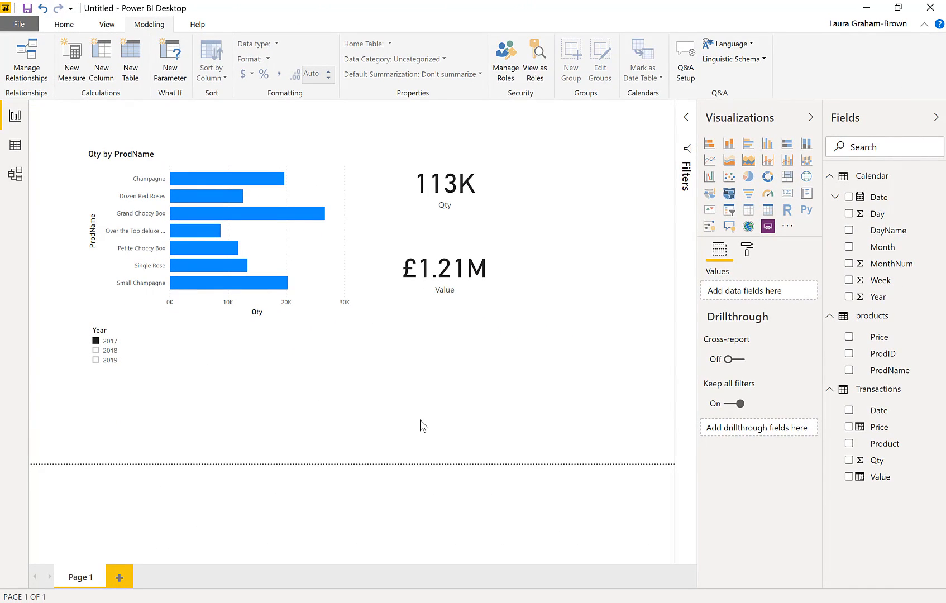
# Create a line chart on a new report page with Calendar Month as the axis and Transactions Value as the values
pyautogui.click(125, 580)
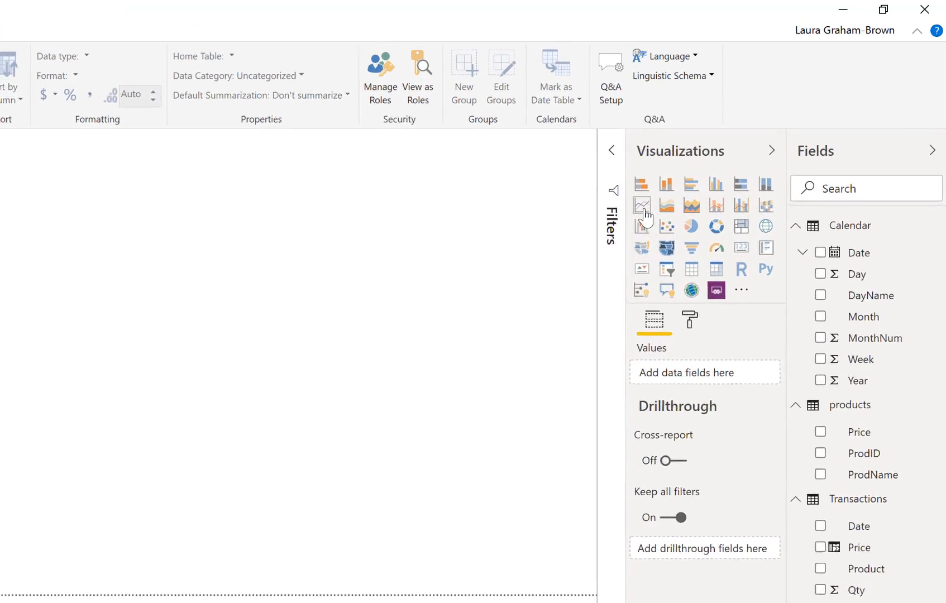
pyautogui.click(604, 239)
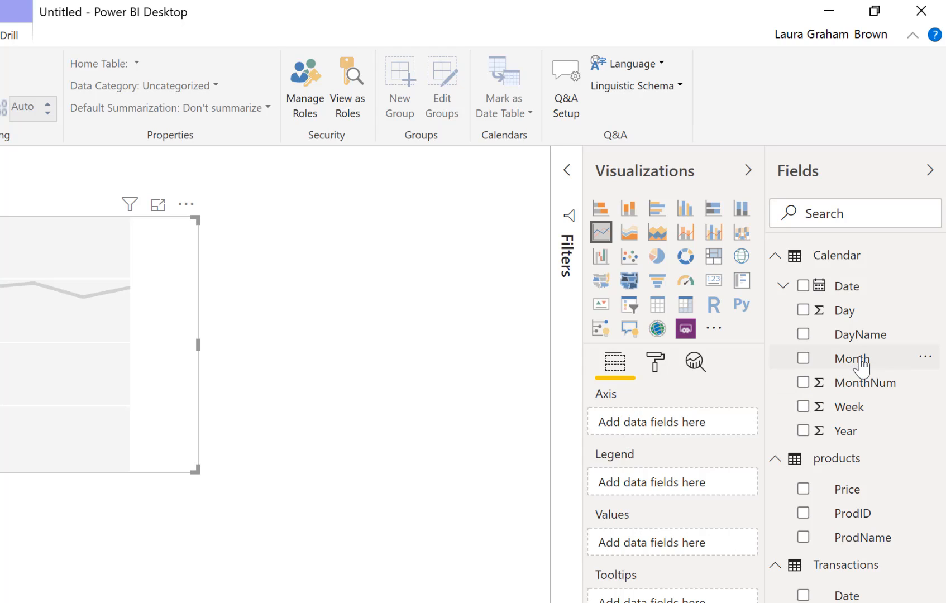
pyautogui.moveTo(860, 360); pyautogui.dragTo(710, 429)
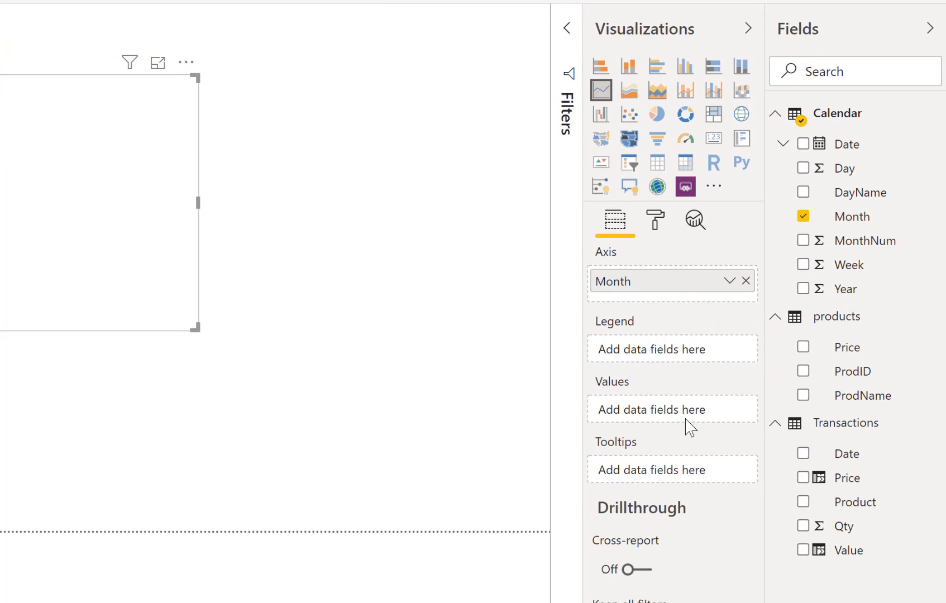
pyautogui.moveTo(848, 553); pyautogui.dragTo(675, 418)
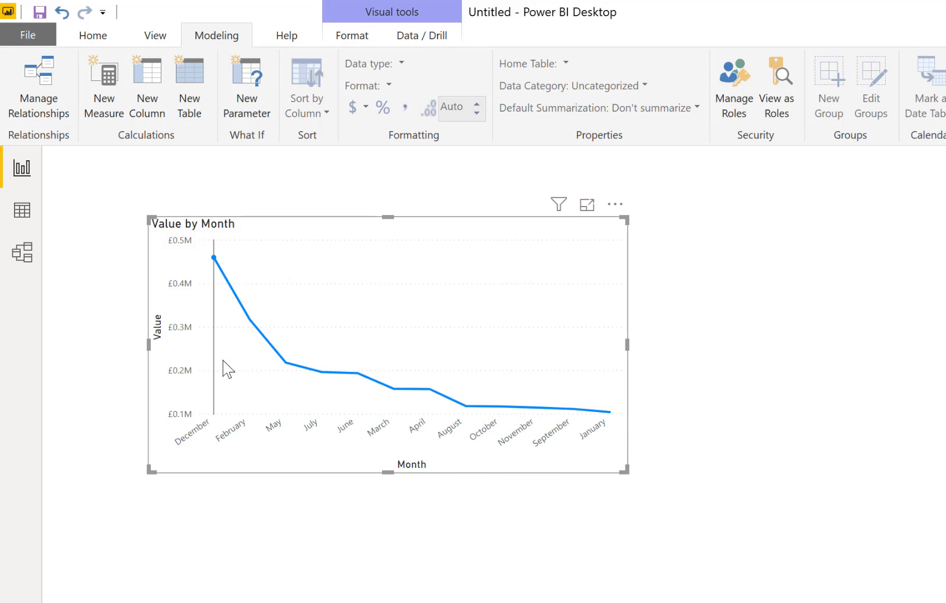
# Sort the Value by Month line chart in ascending order by Month
pyautogui.moveTo(225, 362)
pyautogui.click(615, 205)
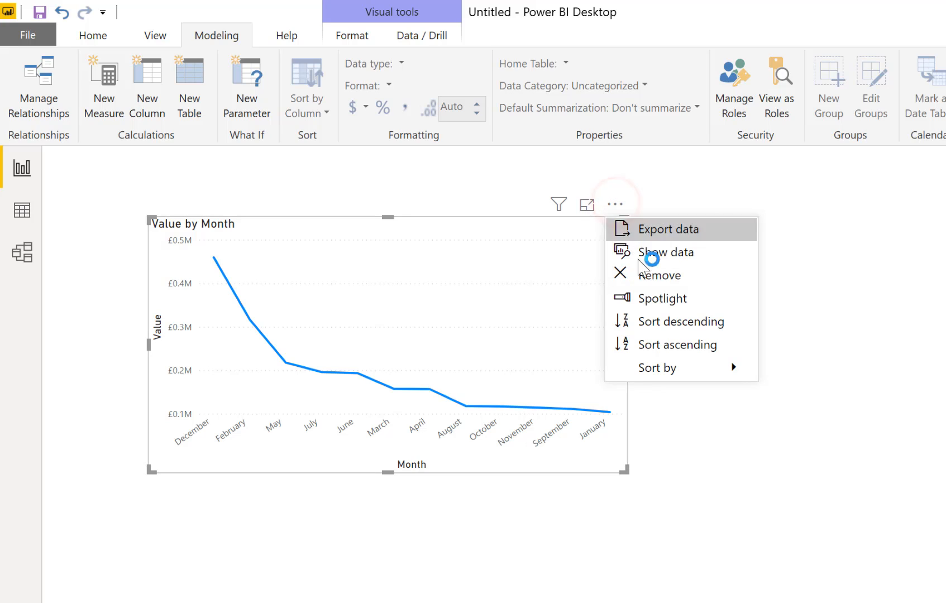
pyautogui.click(658, 347)
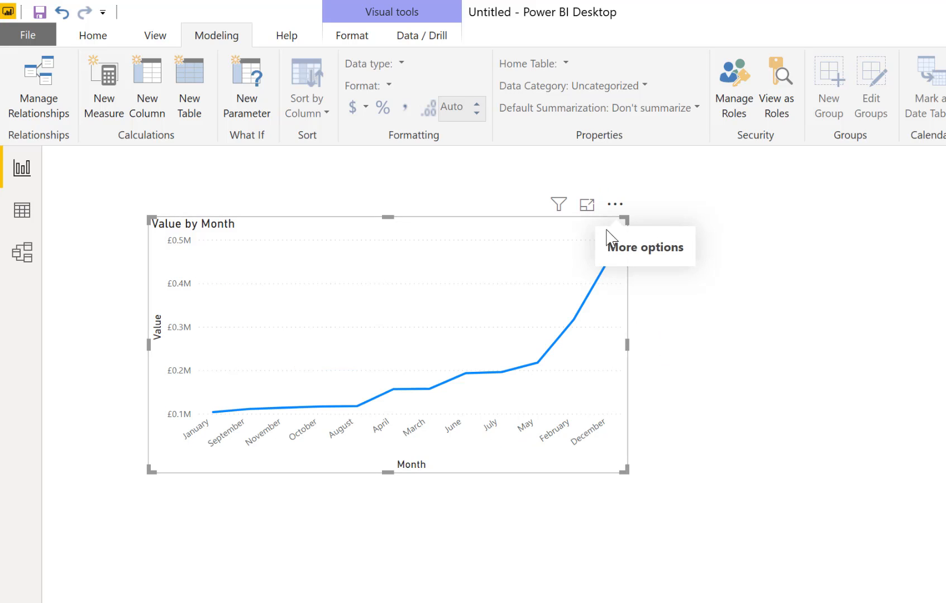
pyautogui.click(614, 205)
pyautogui.moveTo(655, 373)
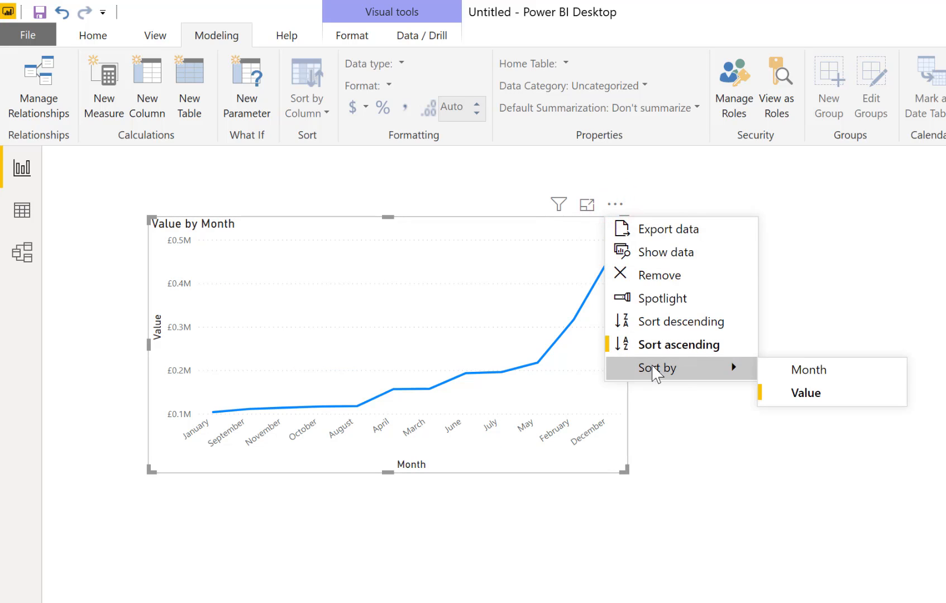
pyautogui.click(815, 375)
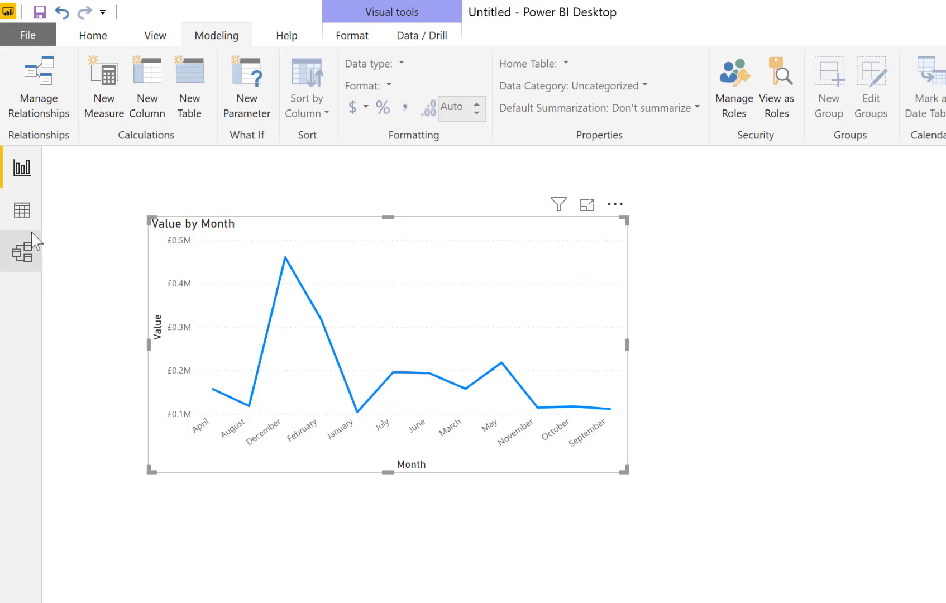
# Set the Calendar table's Month column to sort by MonthNum and return to the line chart on the report page
pyautogui.click(22, 211)
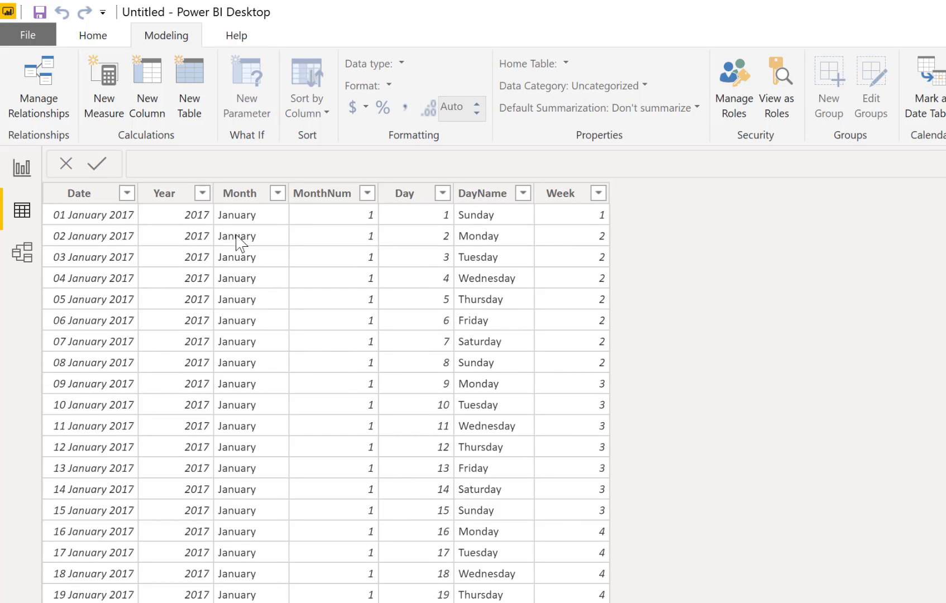
pyautogui.click(244, 201)
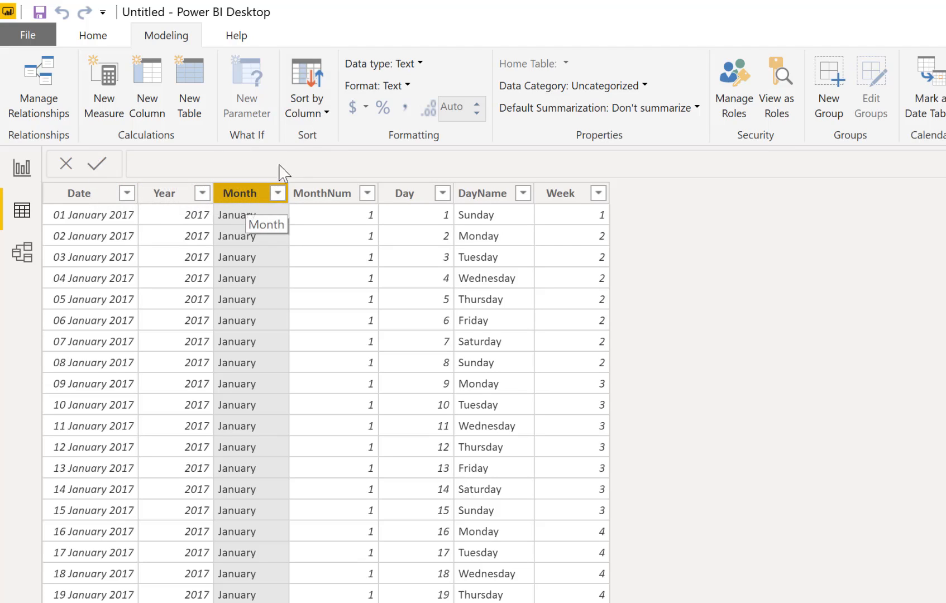
pyautogui.click(323, 115)
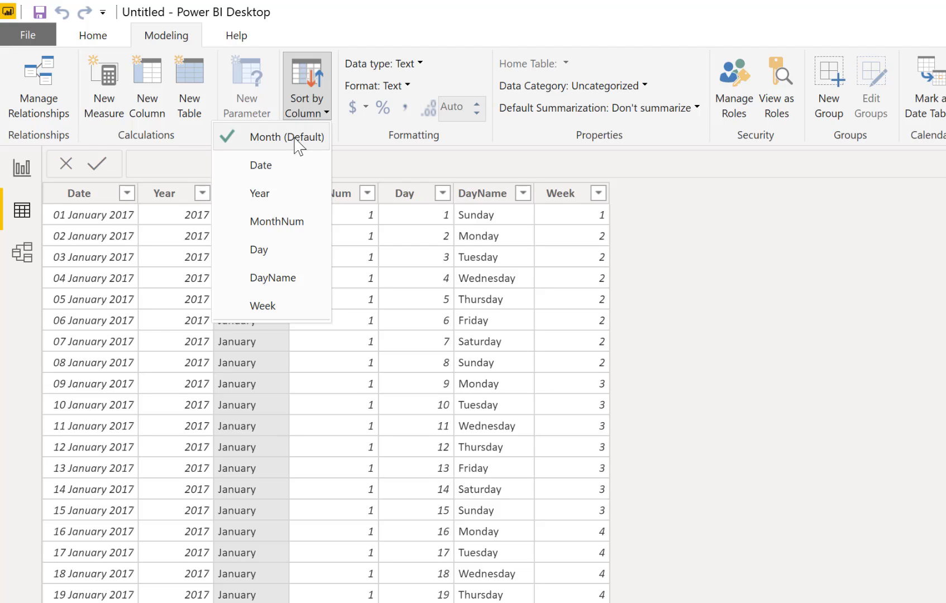
pyautogui.click(257, 226)
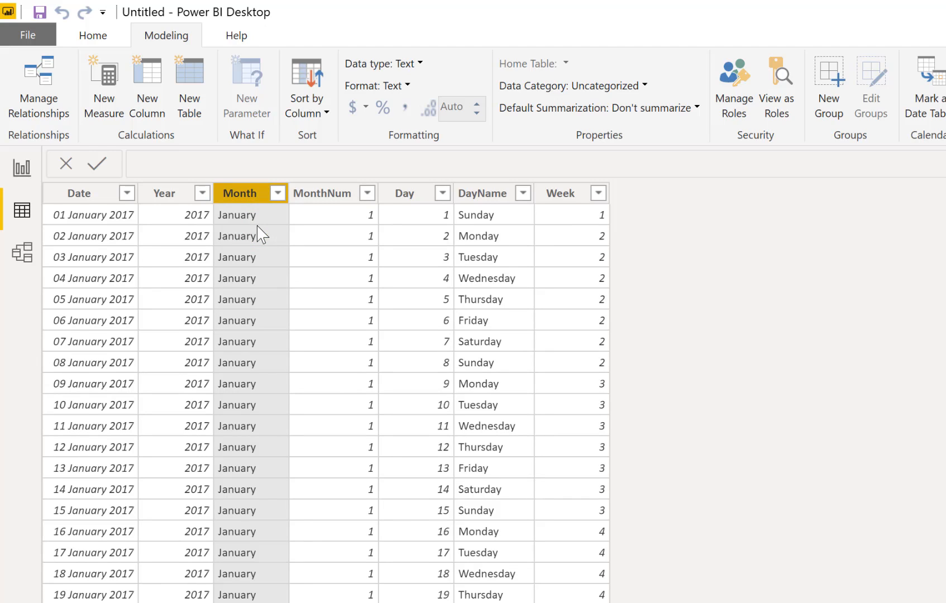
pyautogui.click(14, 175)
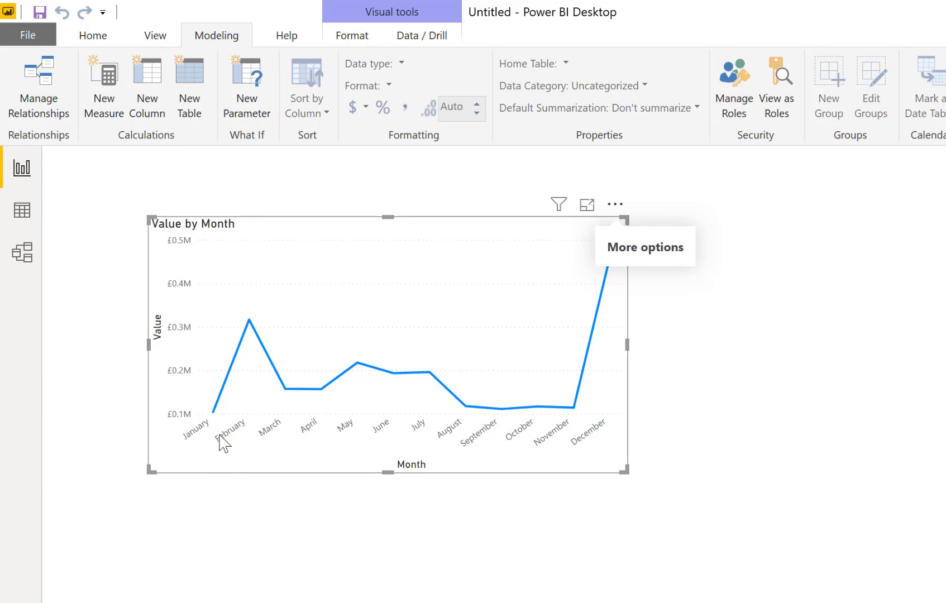
pyautogui.moveTo(256, 391)
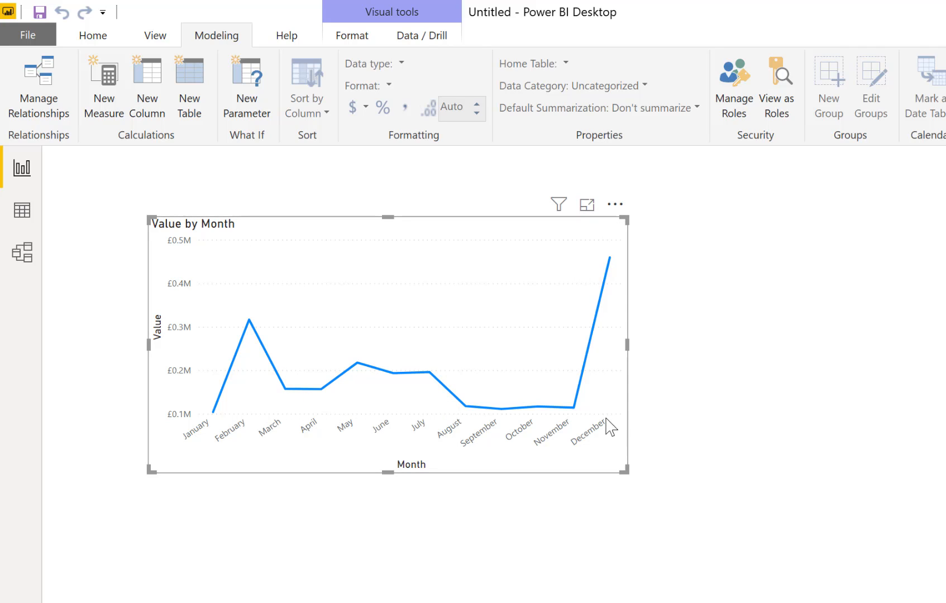
# Add a slicer on the products ProdName field below the Value by Month line chart
pyautogui.moveTo(606, 411)
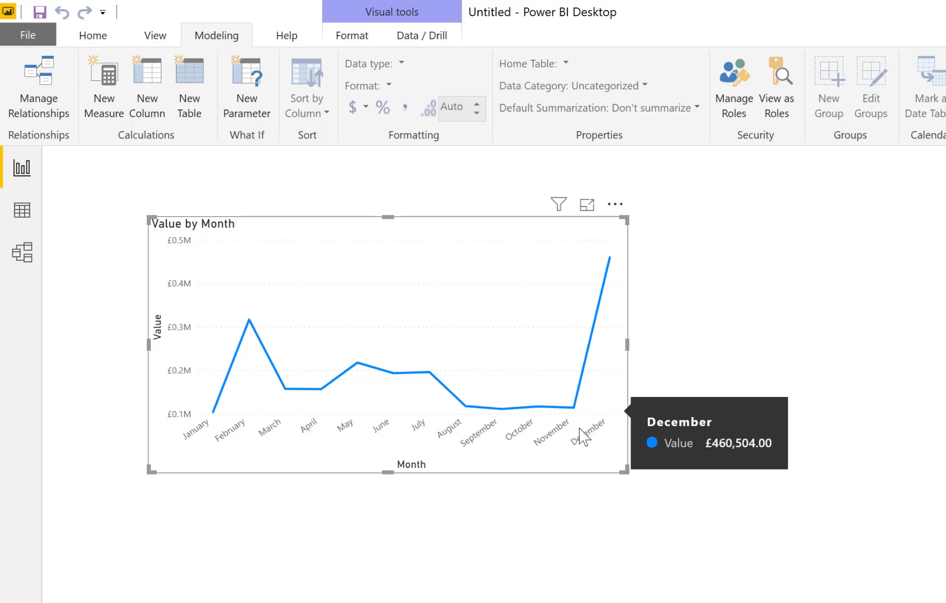
pyautogui.click(341, 537)
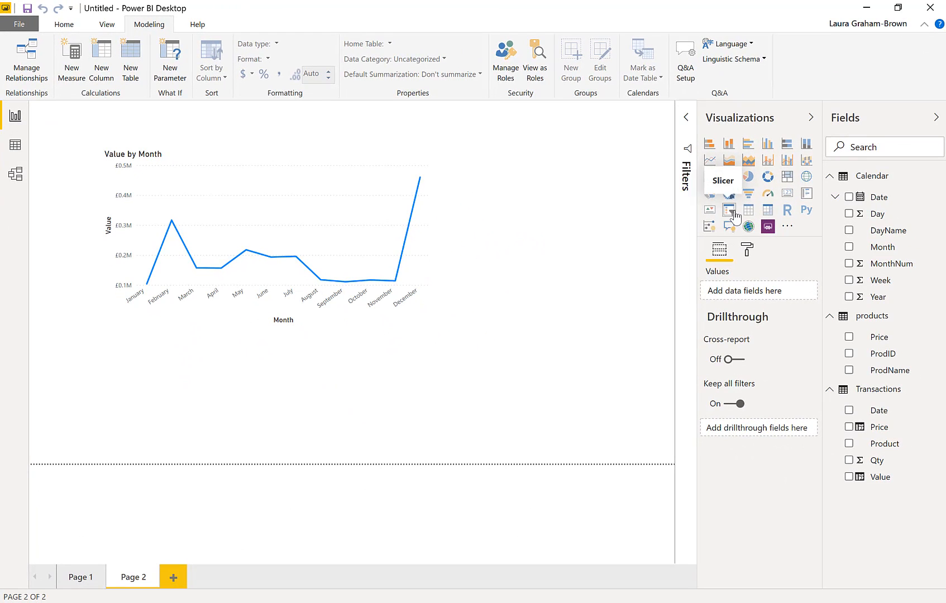
pyautogui.click(728, 210)
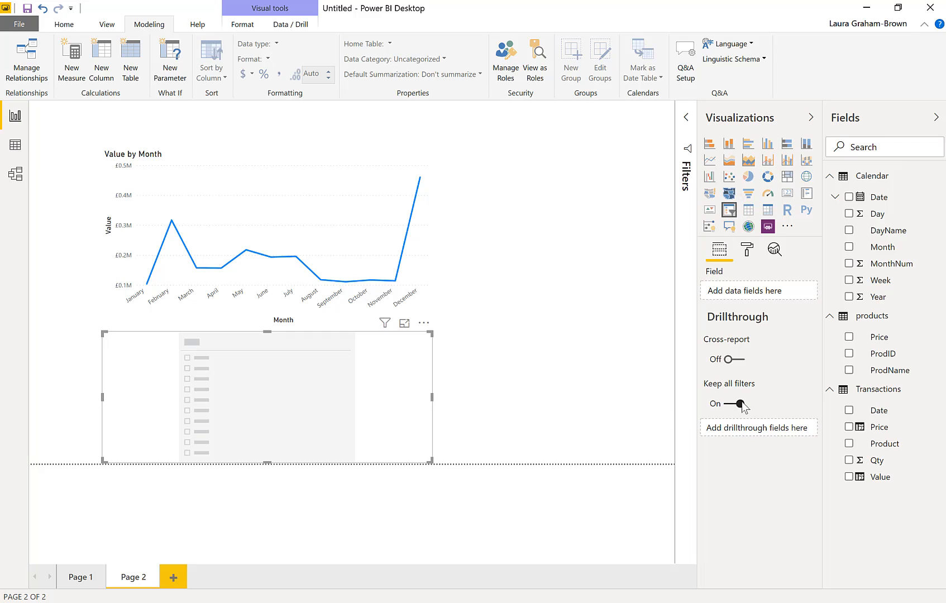
pyautogui.click(849, 370)
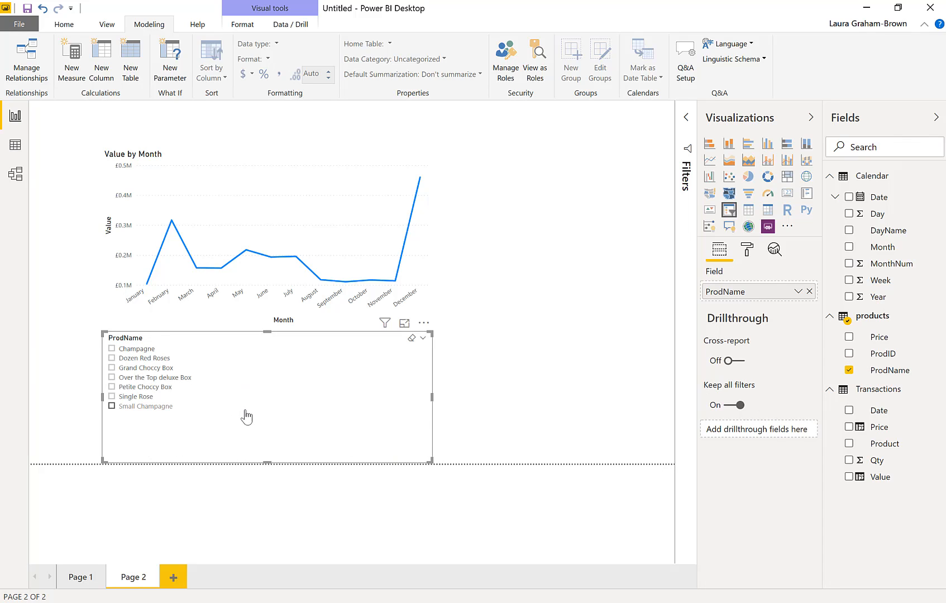
# Test the ProdName slicer on the line chart with Grand Choccy Box, Single Rose and Petite Choccy Box, leaving no product selected
pyautogui.click(139, 378)
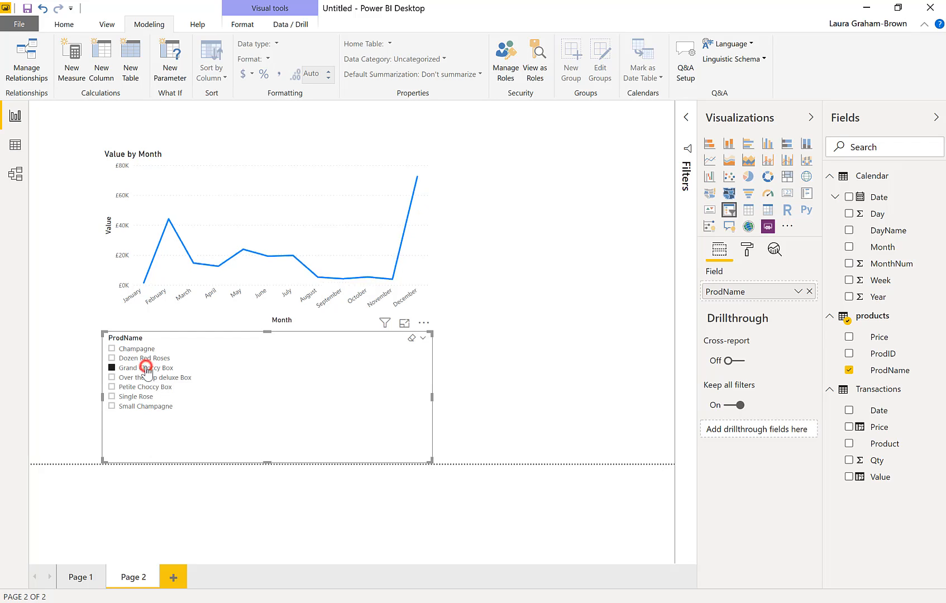
pyautogui.click(135, 396)
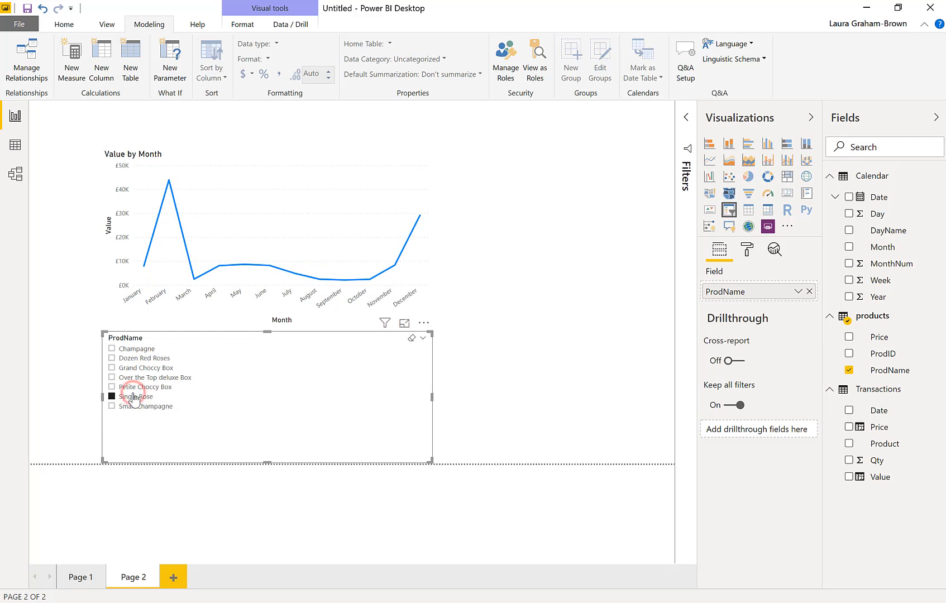
pyautogui.click(132, 386)
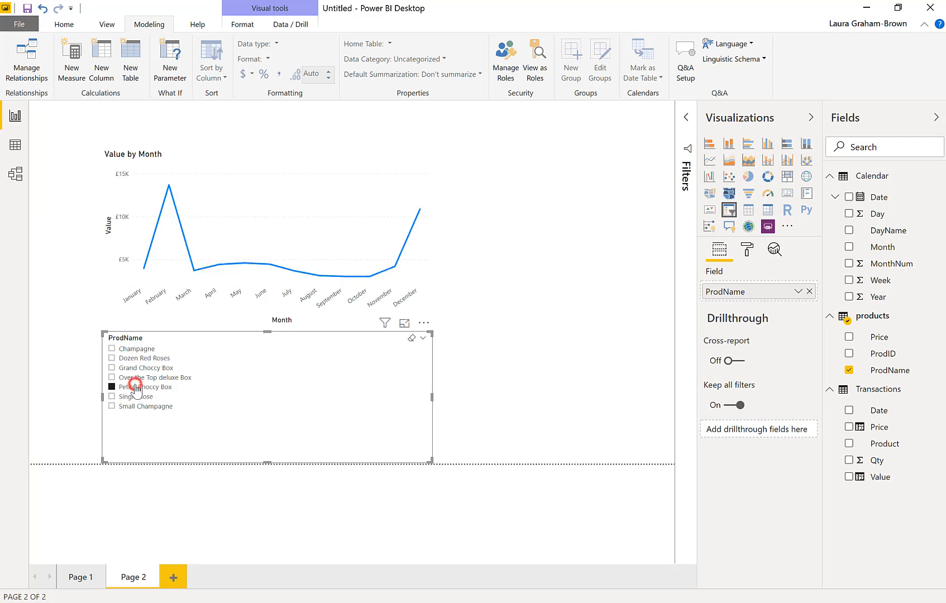
pyautogui.click(132, 386)
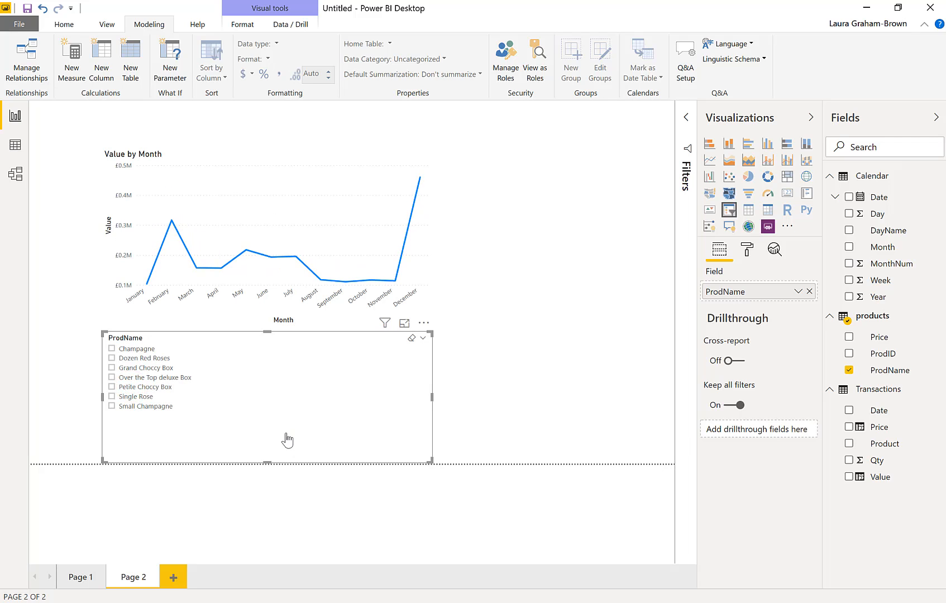
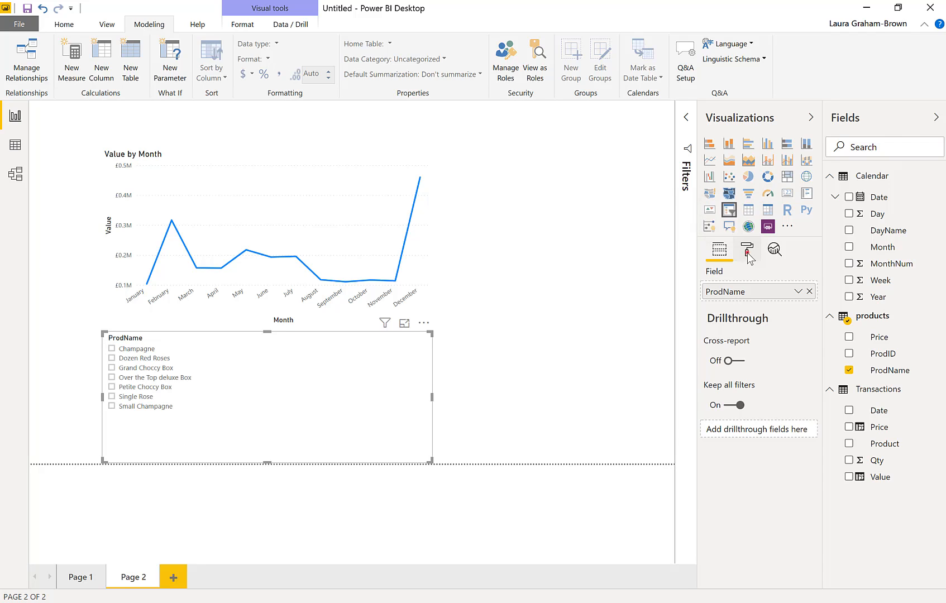
# Set the ProdName slicer's orientation to Horizontal in its General format settings
pyautogui.click(747, 252)
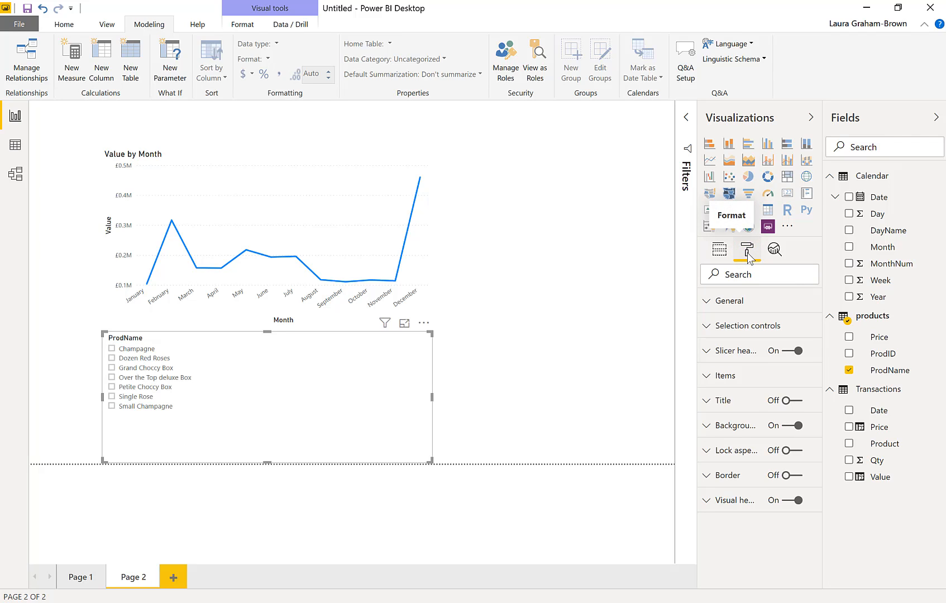
pyautogui.click(734, 306)
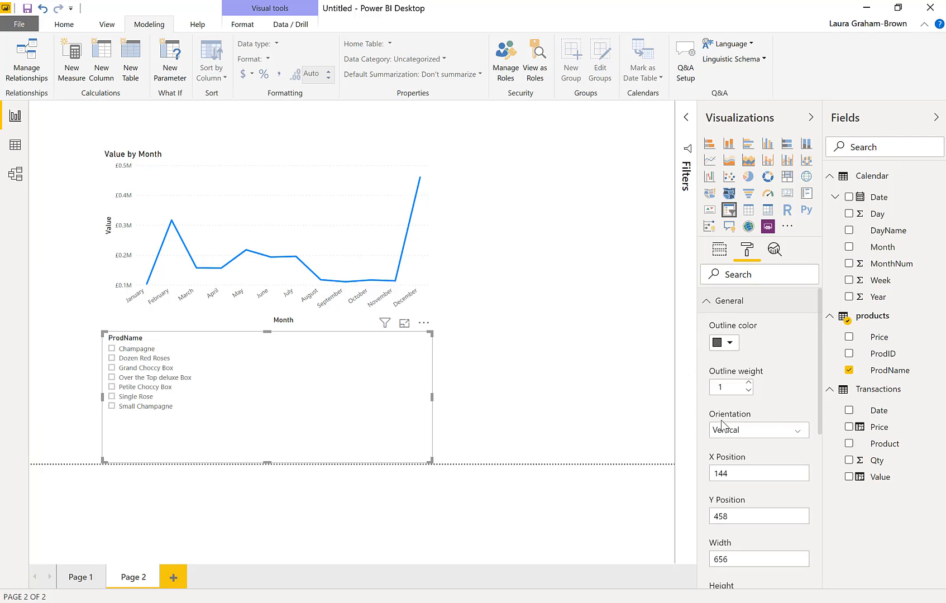
pyautogui.click(744, 439)
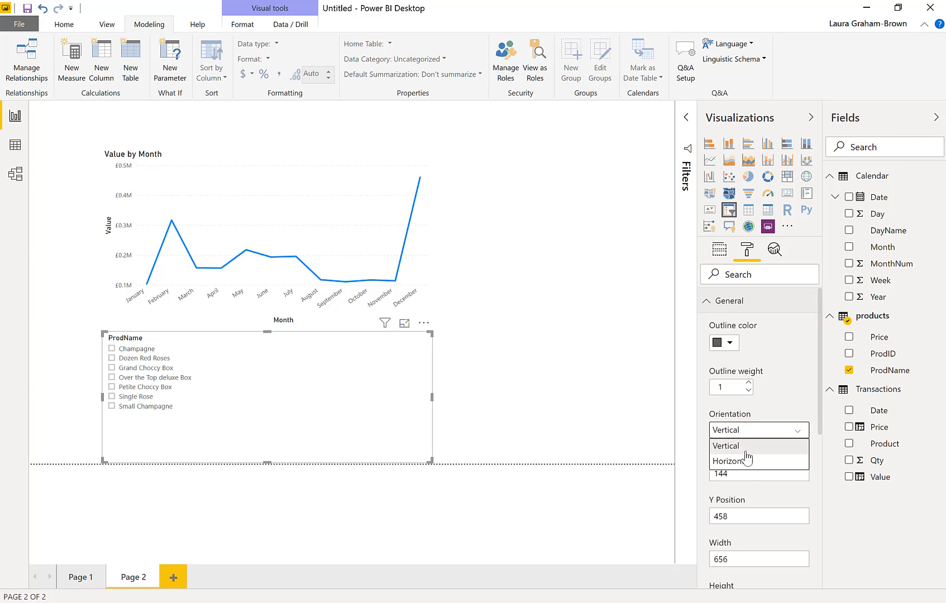
pyautogui.click(743, 466)
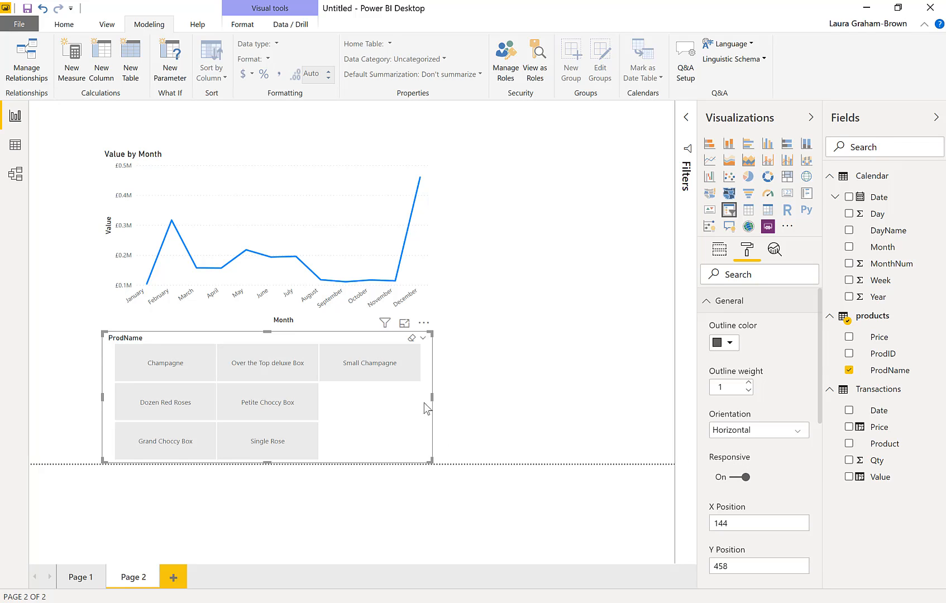
# Widen the ProdName slicer across the page and reduce its height so all product buttons sit in a single row
pyautogui.moveTo(432, 397); pyautogui.dragTo(634, 400)
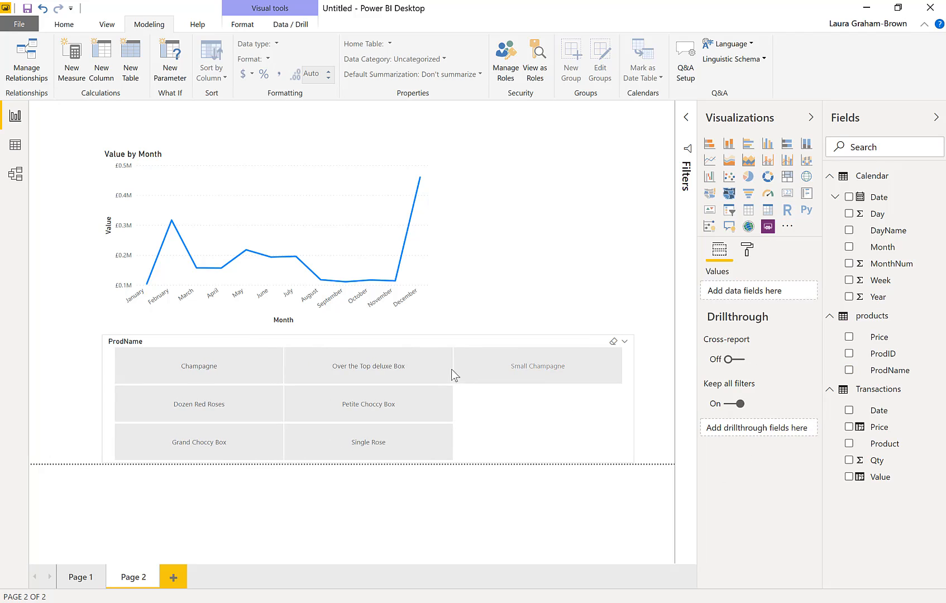
pyautogui.click(386, 343)
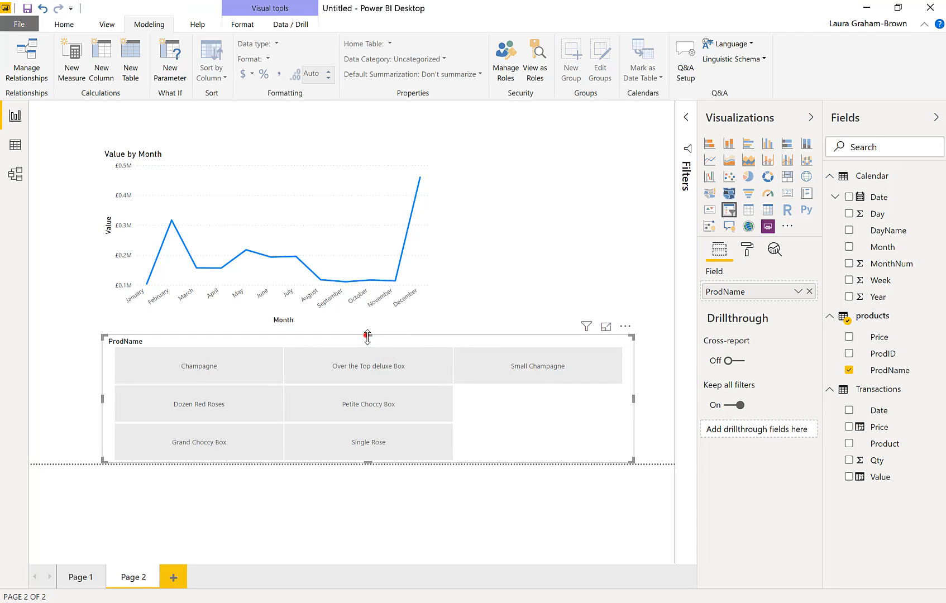
pyautogui.moveTo(368, 336); pyautogui.dragTo(369, 405)
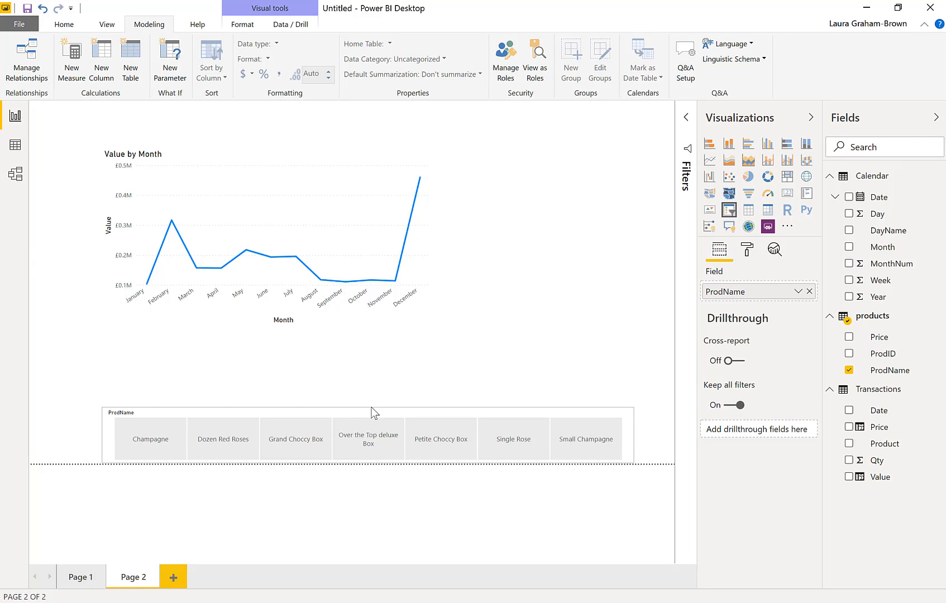
pyautogui.click(376, 382)
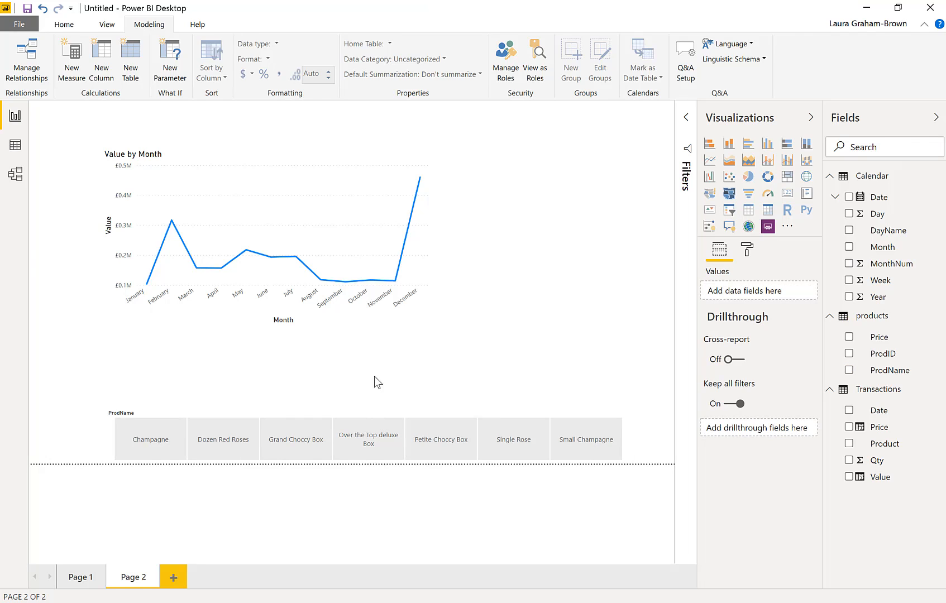
# Test the slicer with Champagne, Dozen Red Roses, Grand Choccy Box, Over the Top deluxe Box, Single Rose and Small Champagne, leaving no product selected
pyautogui.click(150, 454)
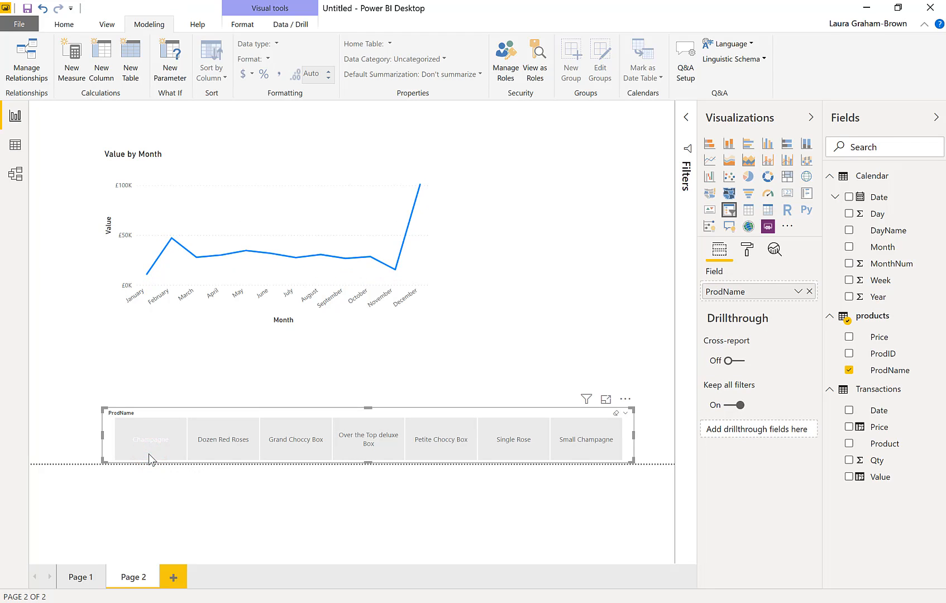
pyautogui.click(226, 454)
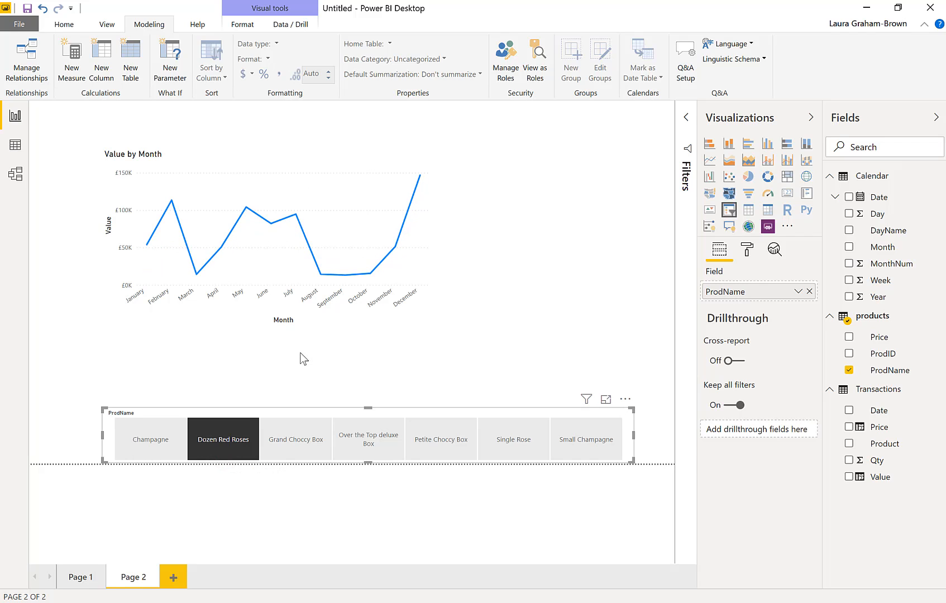
pyautogui.moveTo(196, 279)
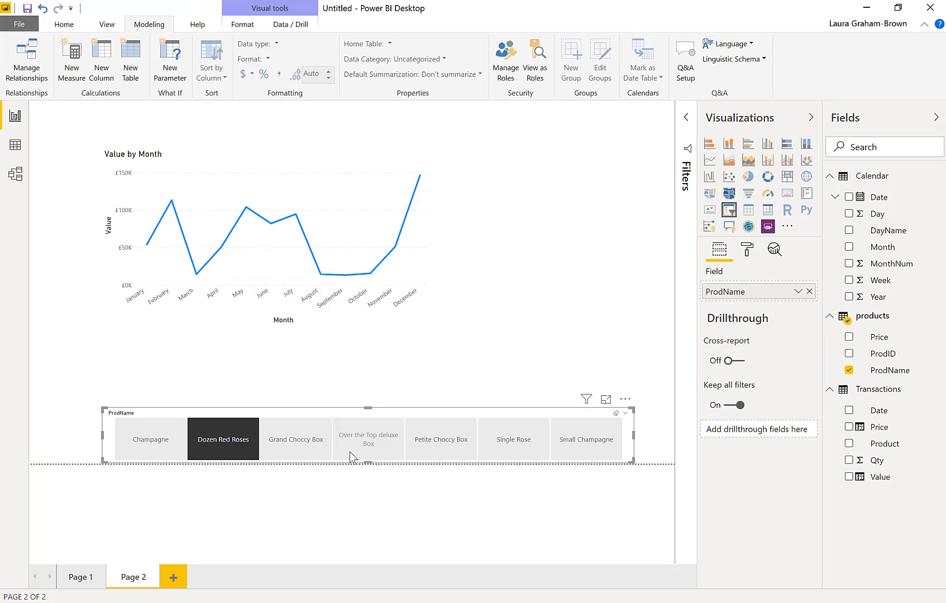
pyautogui.click(306, 452)
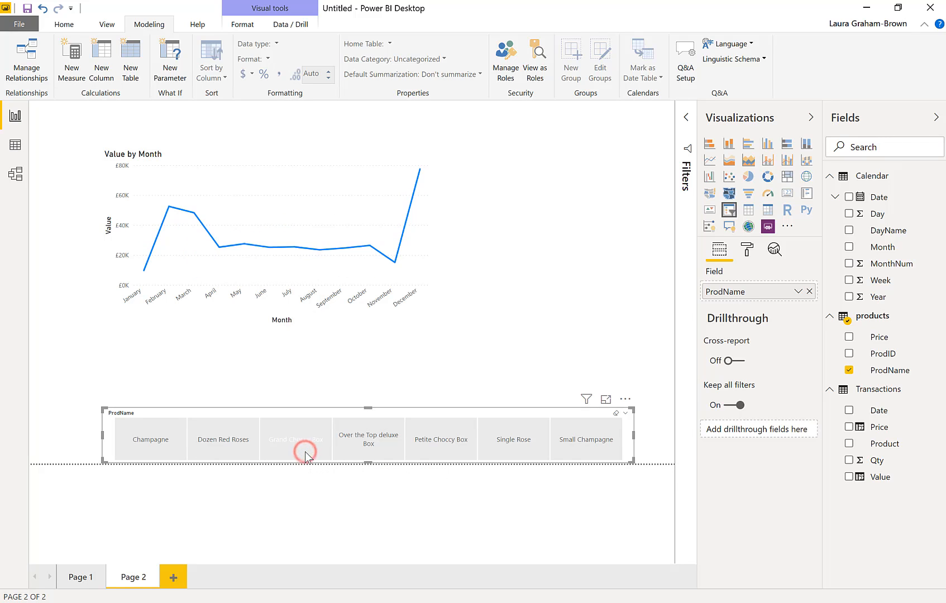
pyautogui.click(360, 454)
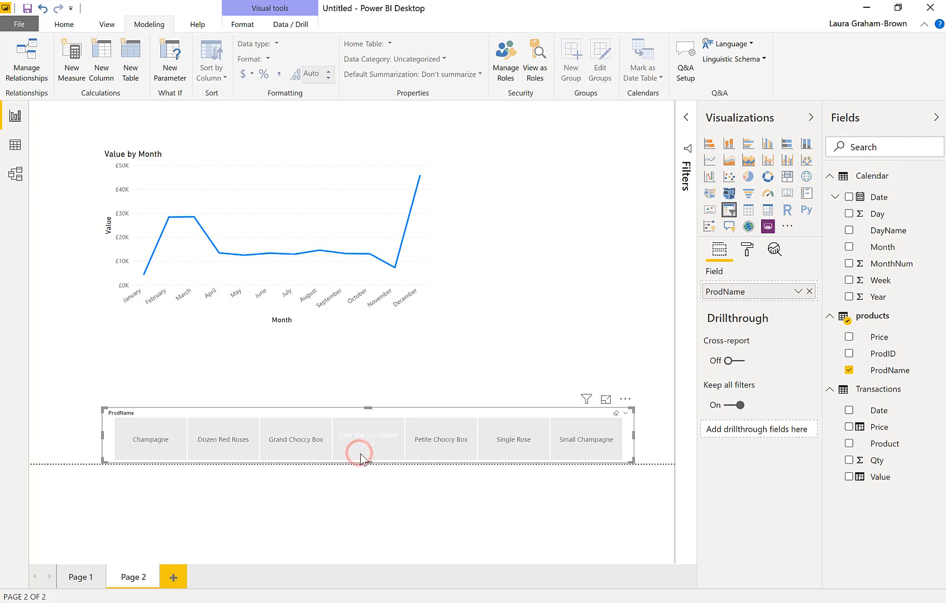
pyautogui.click(505, 446)
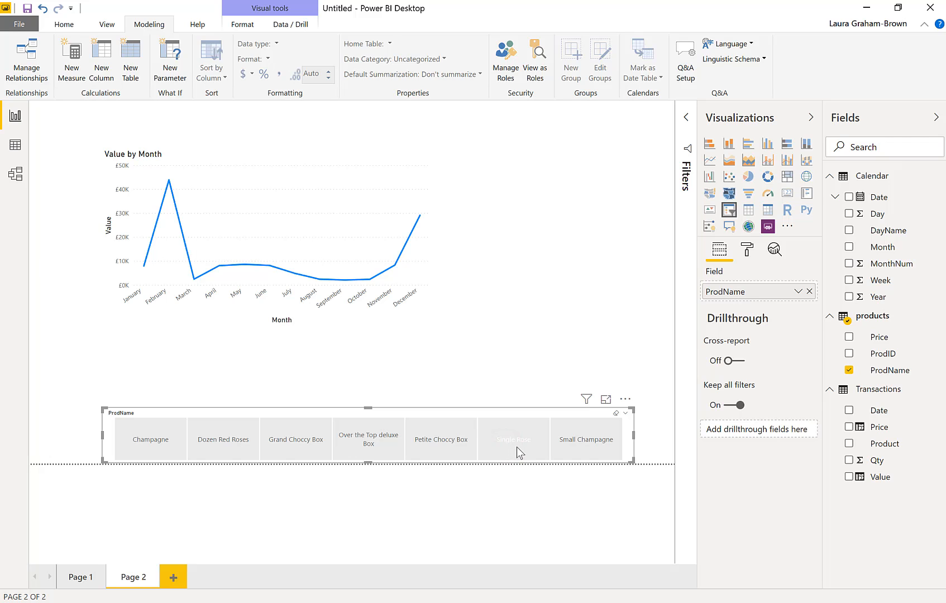
pyautogui.click(572, 449)
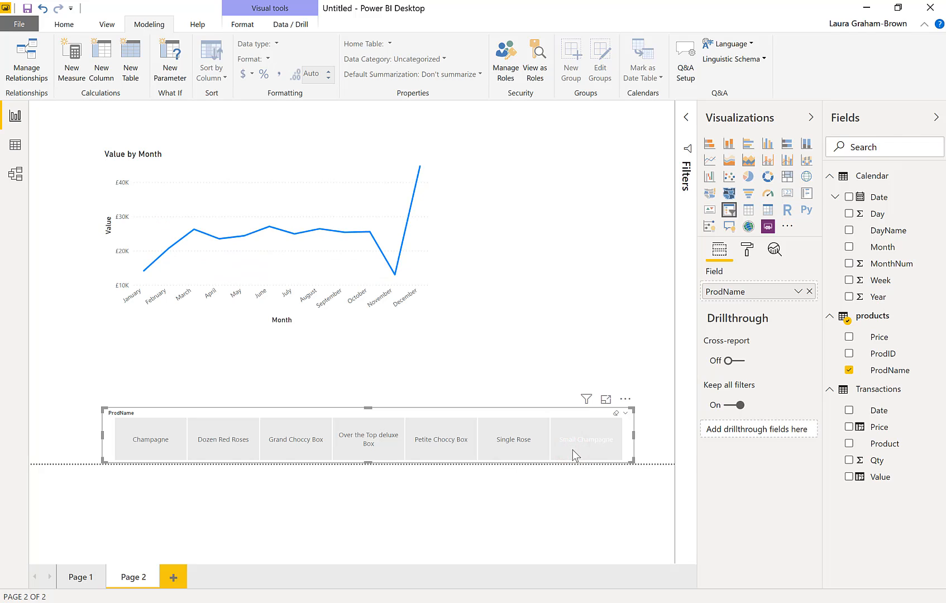
pyautogui.click(572, 449)
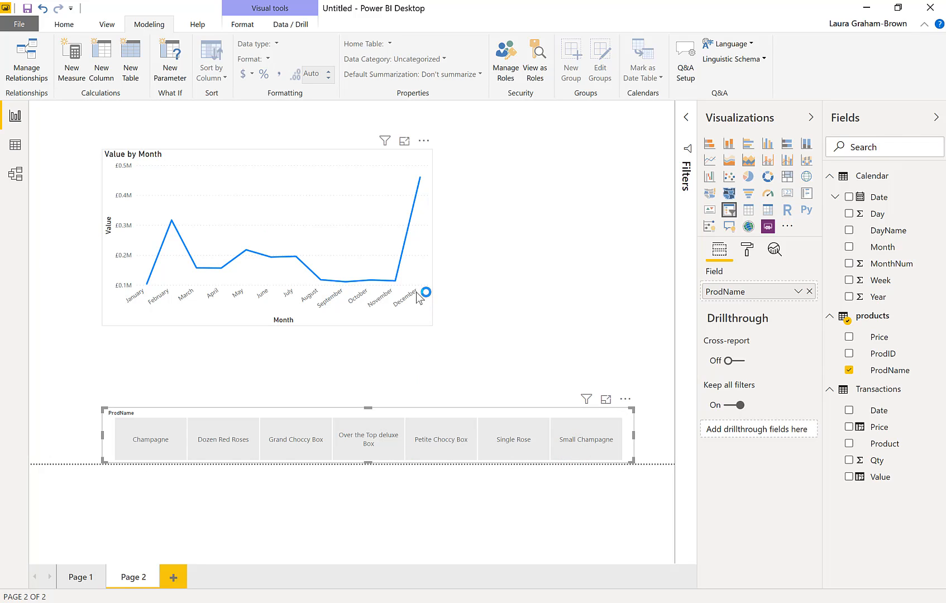
# Add a treemap to the page, sized and placed beside the Value by Month line chart above the slicer
pyautogui.moveTo(421, 290)
pyautogui.click(548, 253)
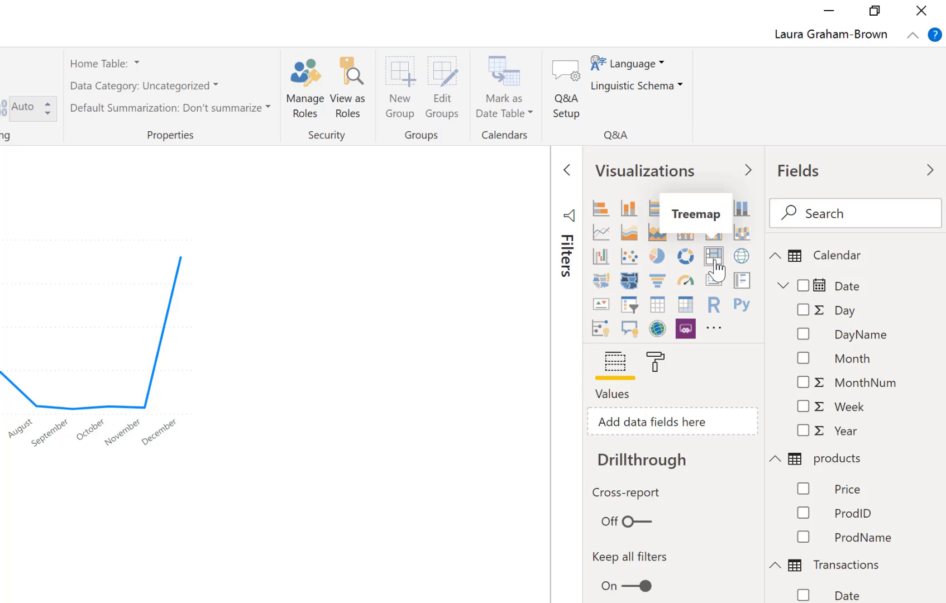
pyautogui.click(715, 258)
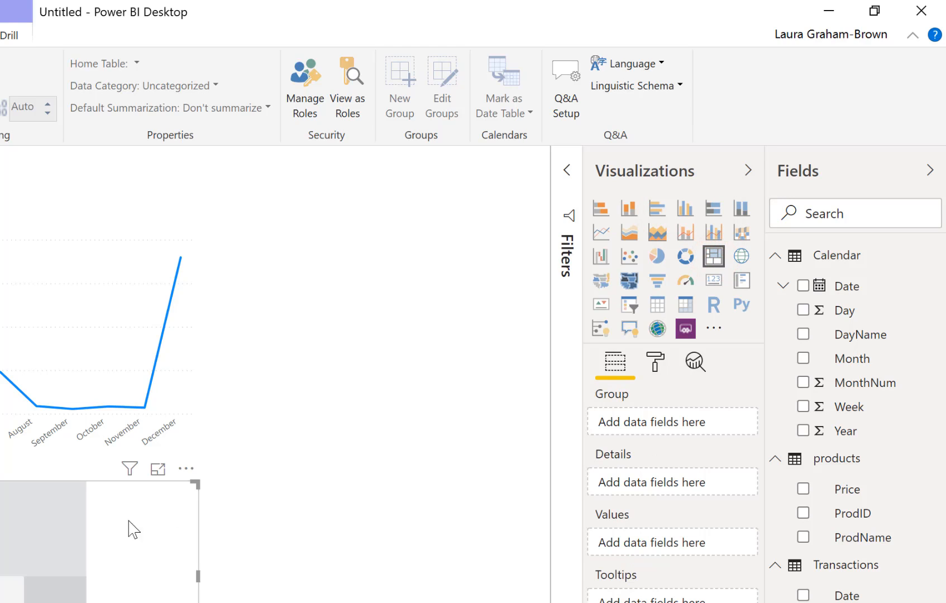
pyautogui.moveTo(198, 484); pyautogui.dragTo(491, 265)
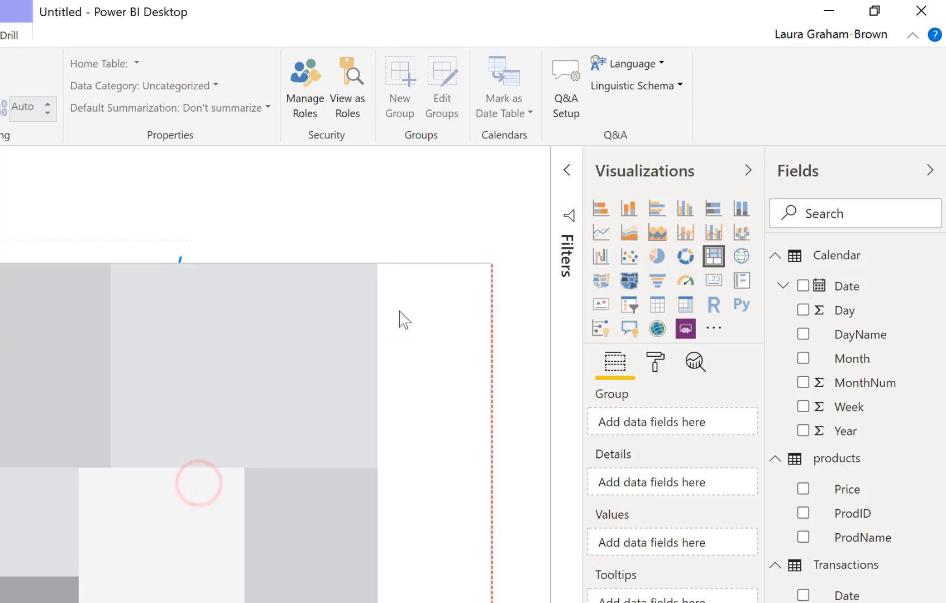
pyautogui.click(3, 591)
pyautogui.moveTo(0, 602); pyautogui.dragTo(220, 483)
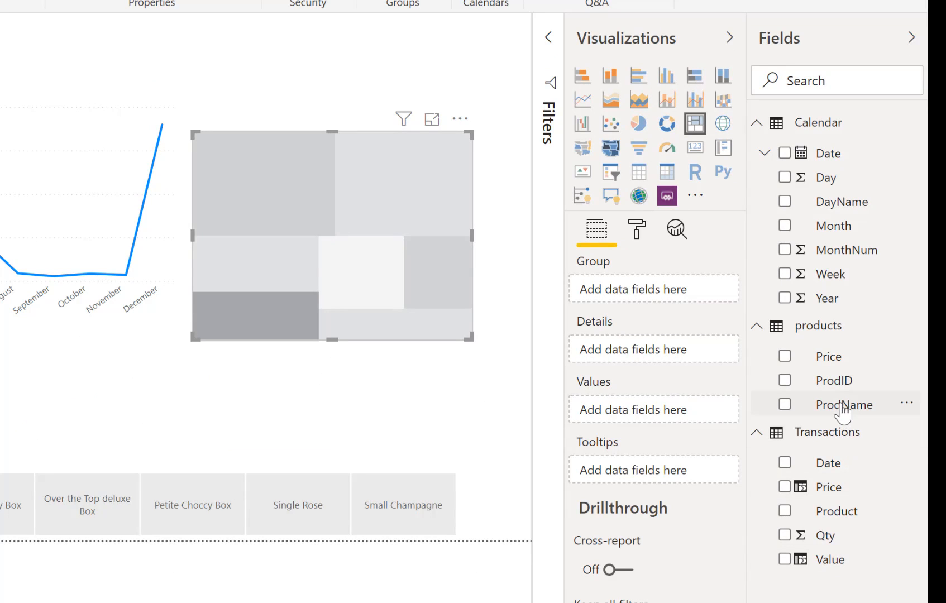
# Group the treemap by the products ProdName field and use the Transactions Qty field as its values
pyautogui.moveTo(843, 408); pyautogui.dragTo(650, 293)
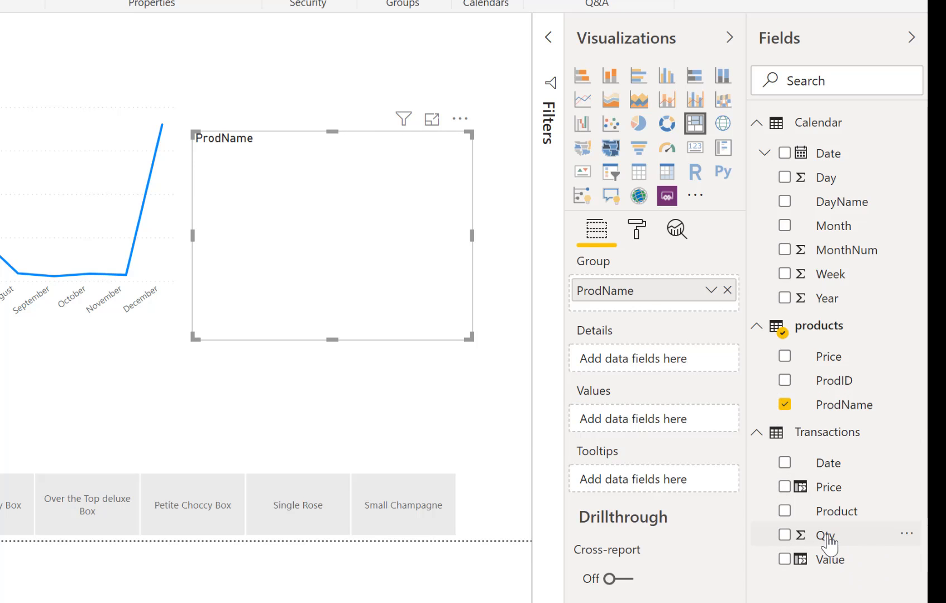
pyautogui.moveTo(828, 540); pyautogui.dragTo(670, 427)
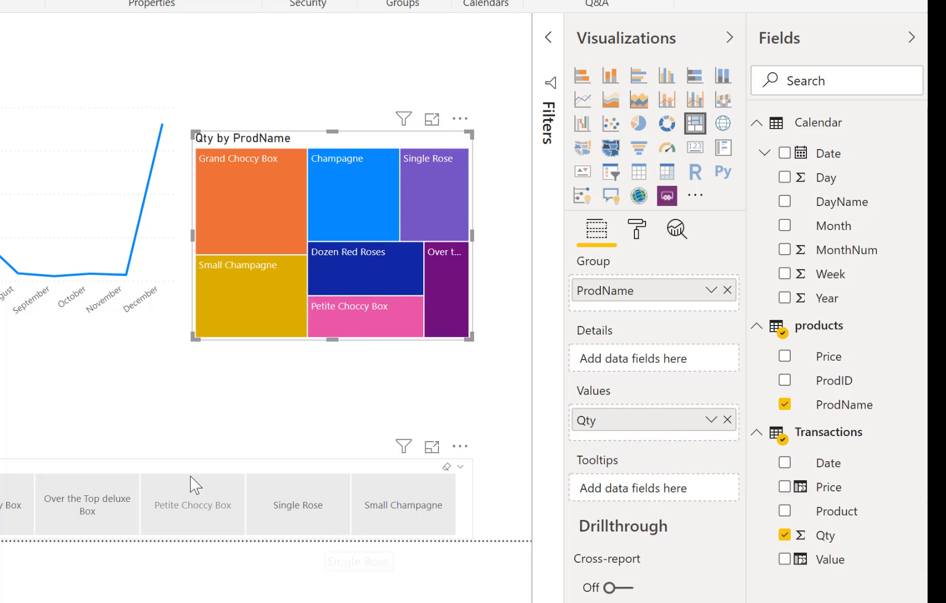
pyautogui.click(196, 412)
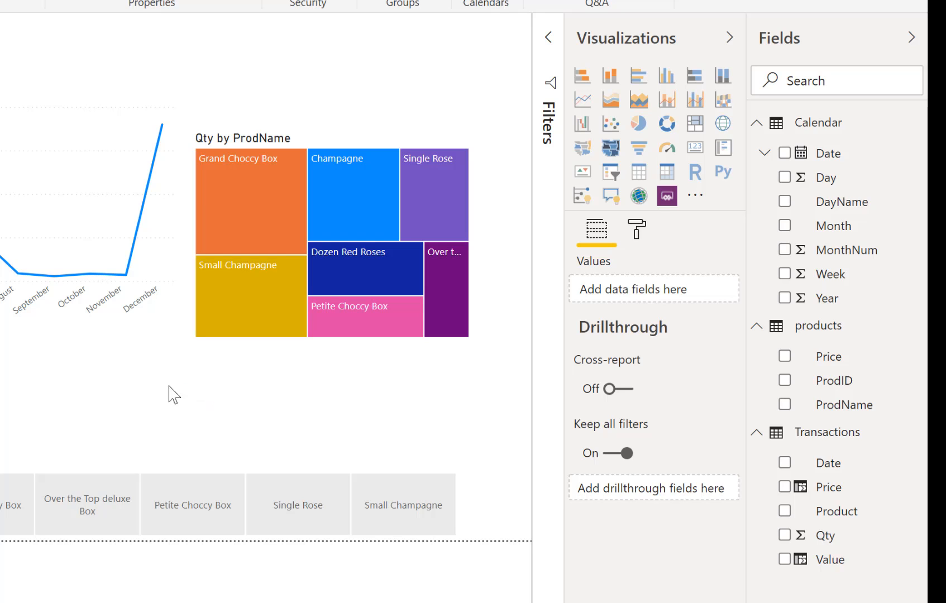
# Set the treemap's data color for Over the Top deluxe Box to a dark pink theme shade
pyautogui.click(202, 254)
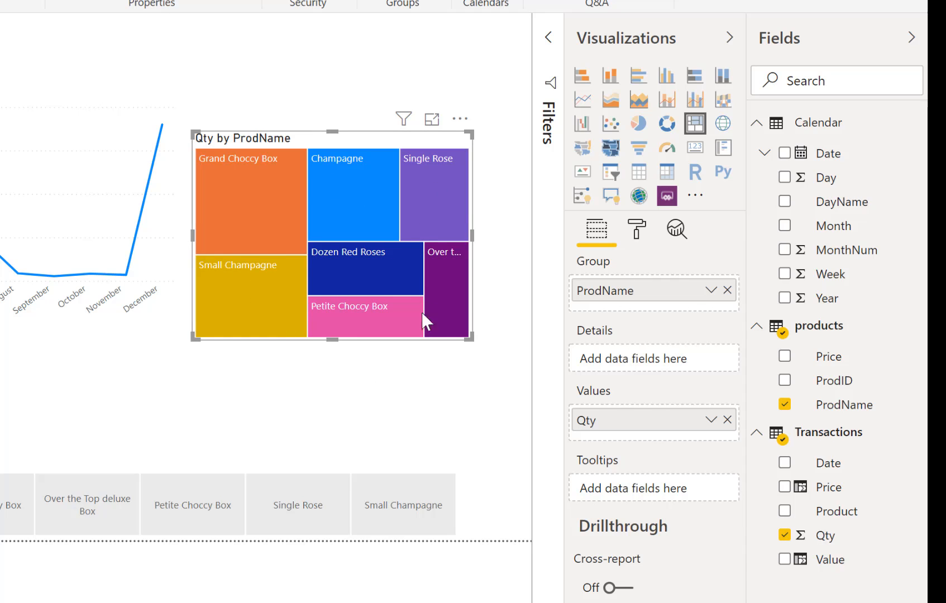
pyautogui.moveTo(388, 277)
pyautogui.moveTo(367, 172)
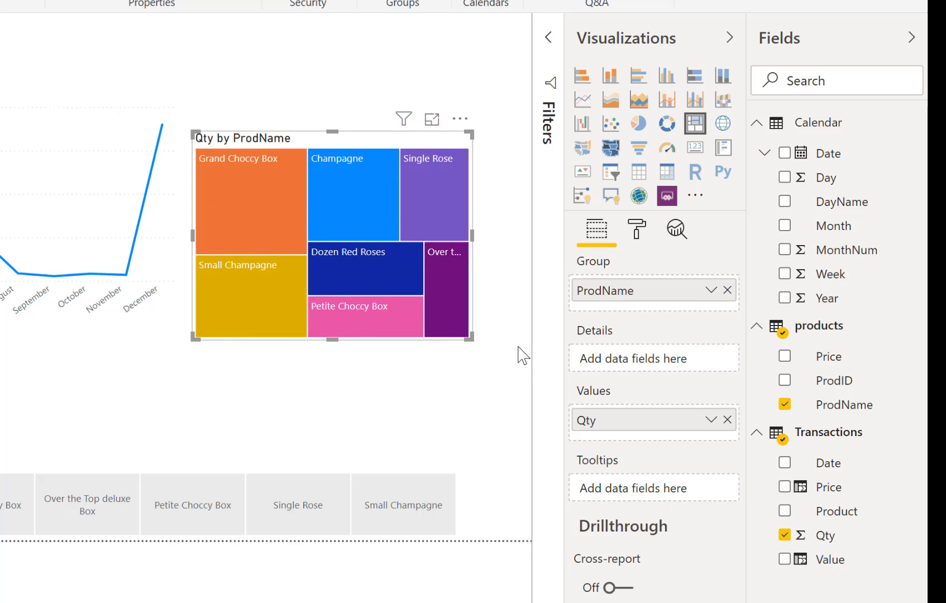
pyautogui.click(647, 238)
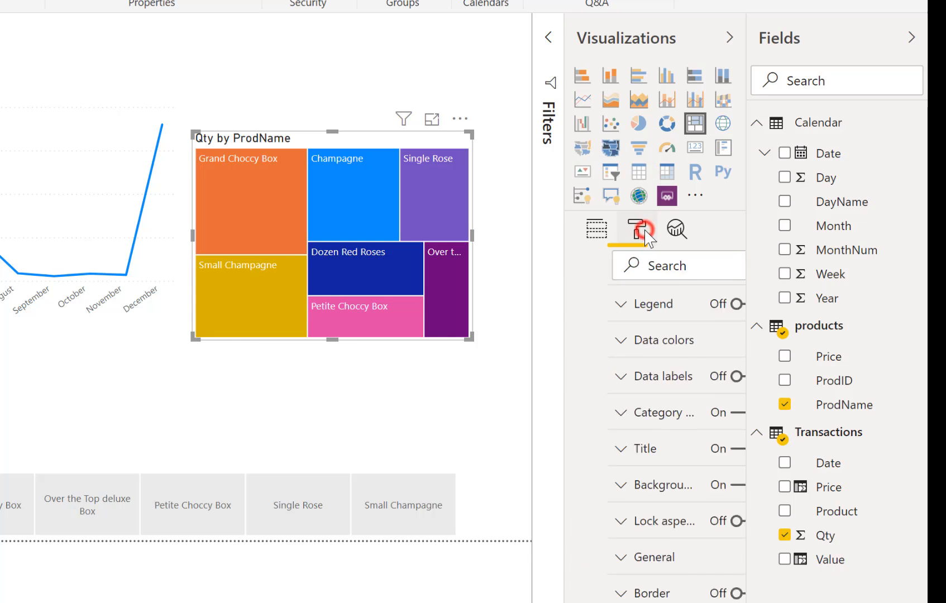
pyautogui.click(619, 347)
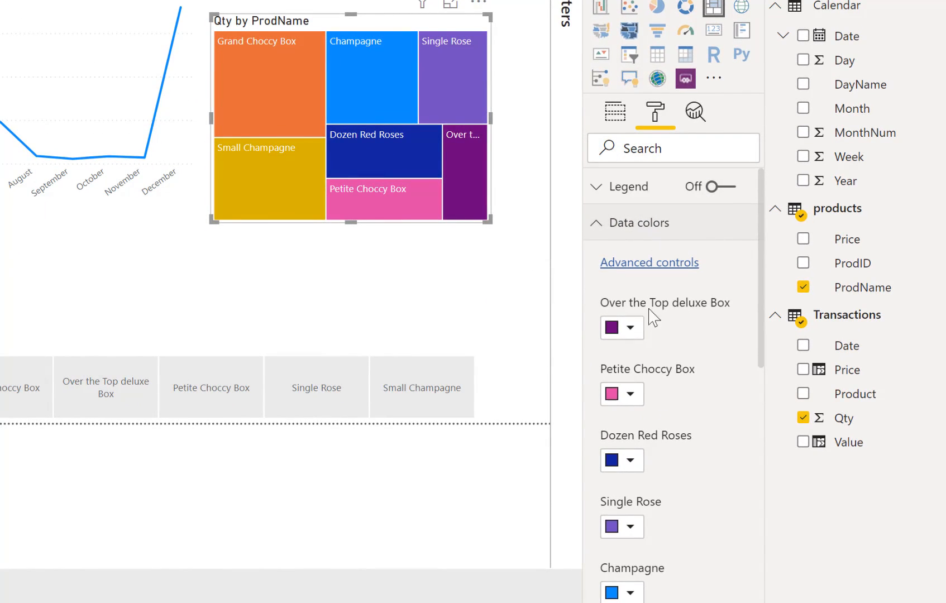
pyautogui.click(630, 327)
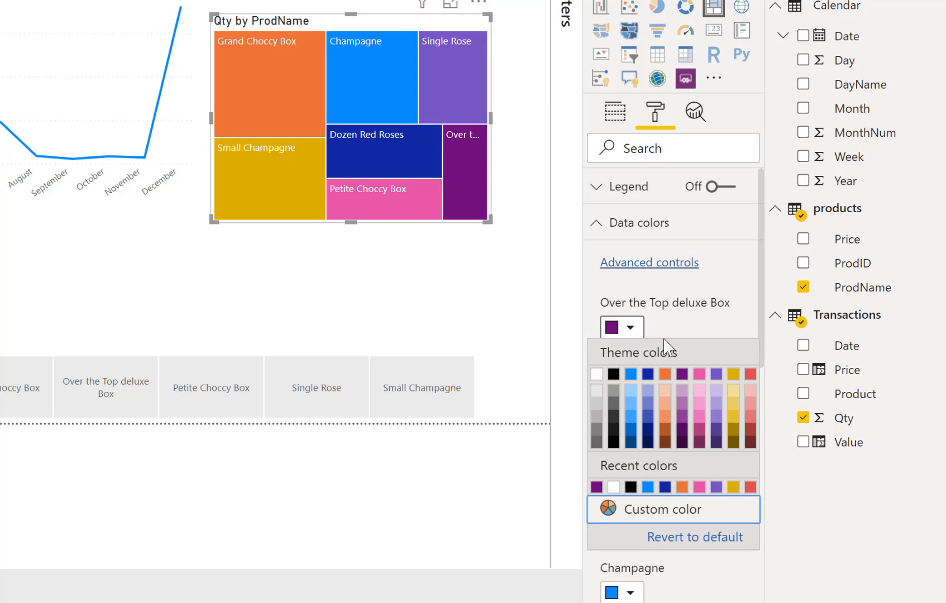
pyautogui.click(702, 430)
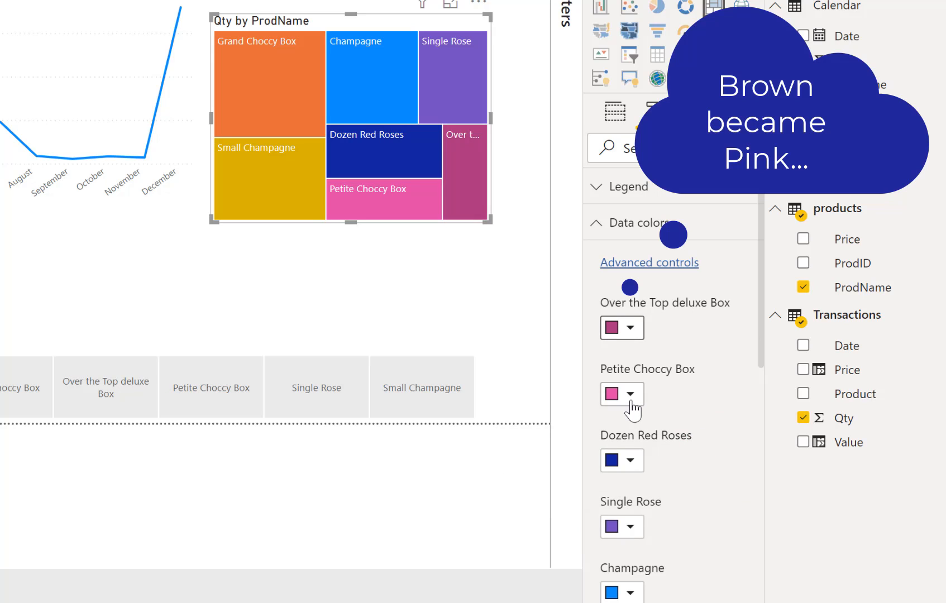
# Set the treemap's data colors to dark red for Dozen Red Roses and light red for Single Rose
pyautogui.click(630, 460)
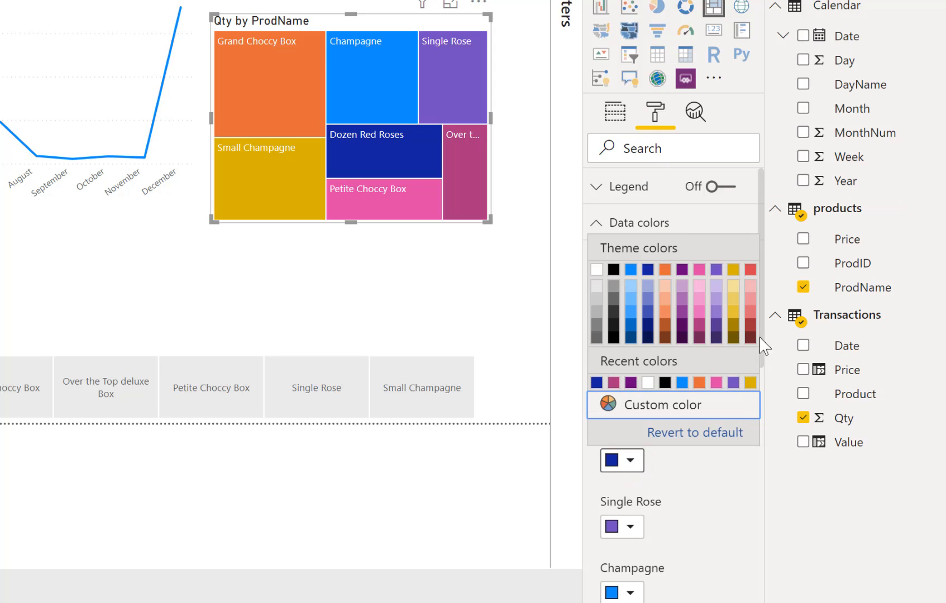
pyautogui.click(751, 330)
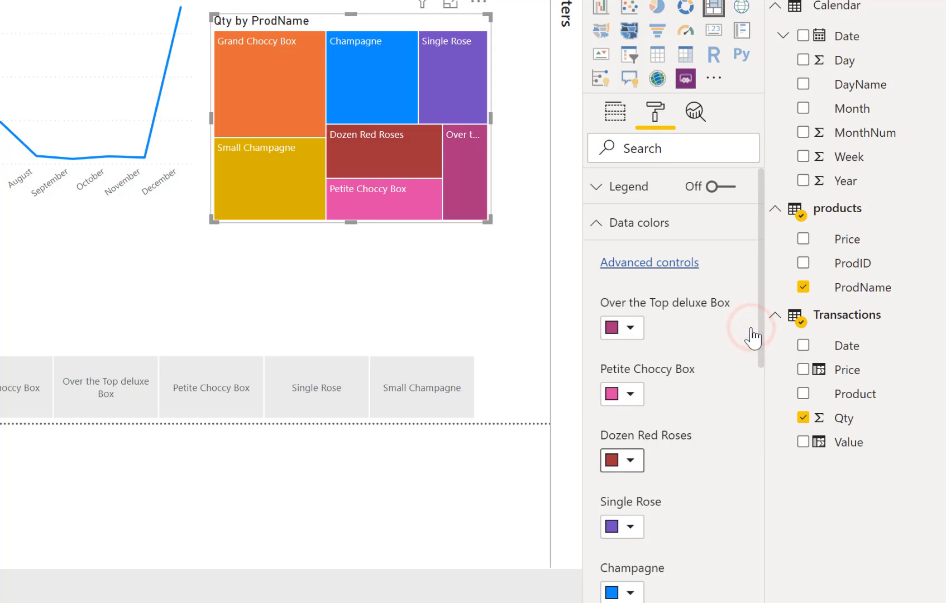
pyautogui.click(630, 526)
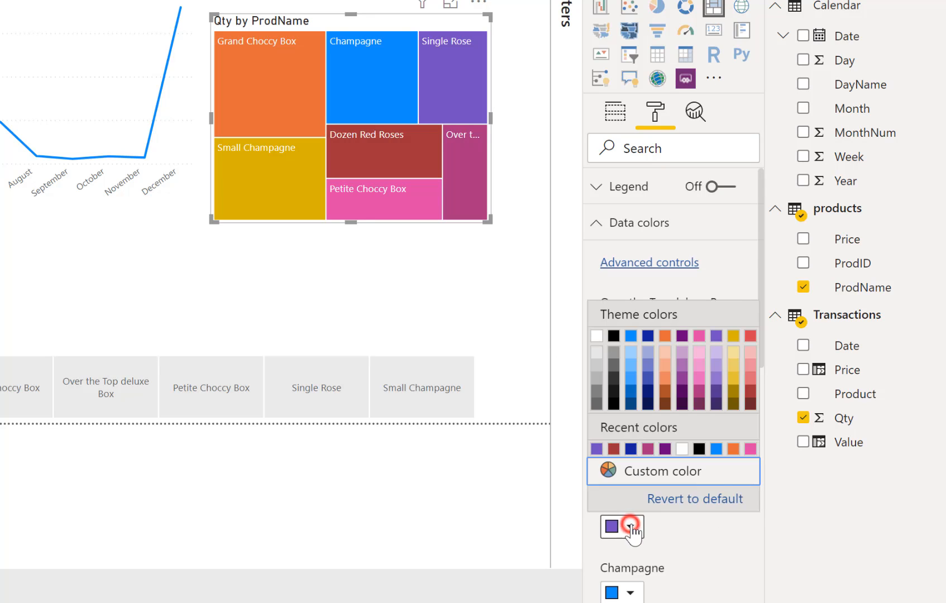
pyautogui.click(751, 371)
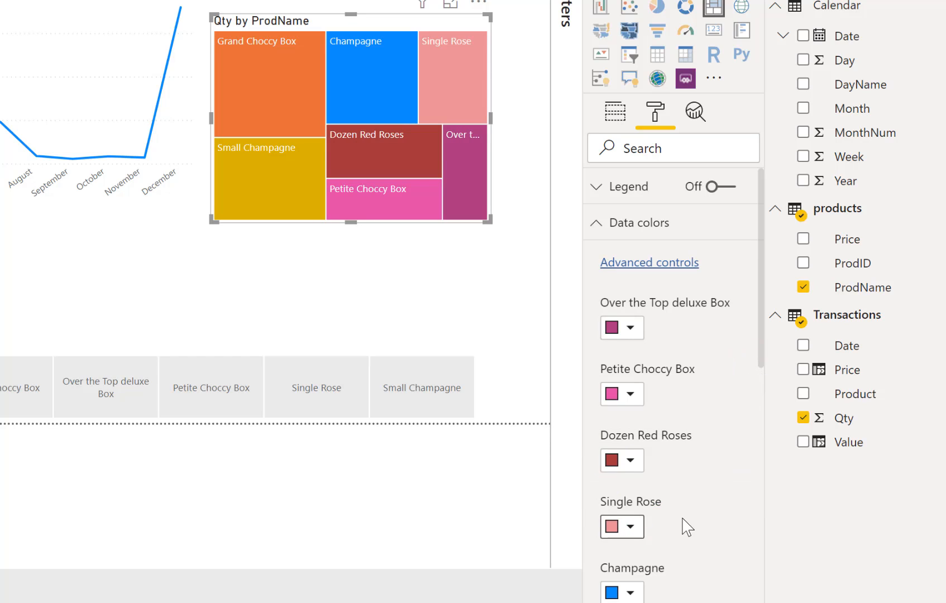
# Set the treemap's data colors to dark purple for Champagne, light purple for Small Champagne and dark pink for Grand Choccy Box
pyautogui.scroll(-3, 687, 527)
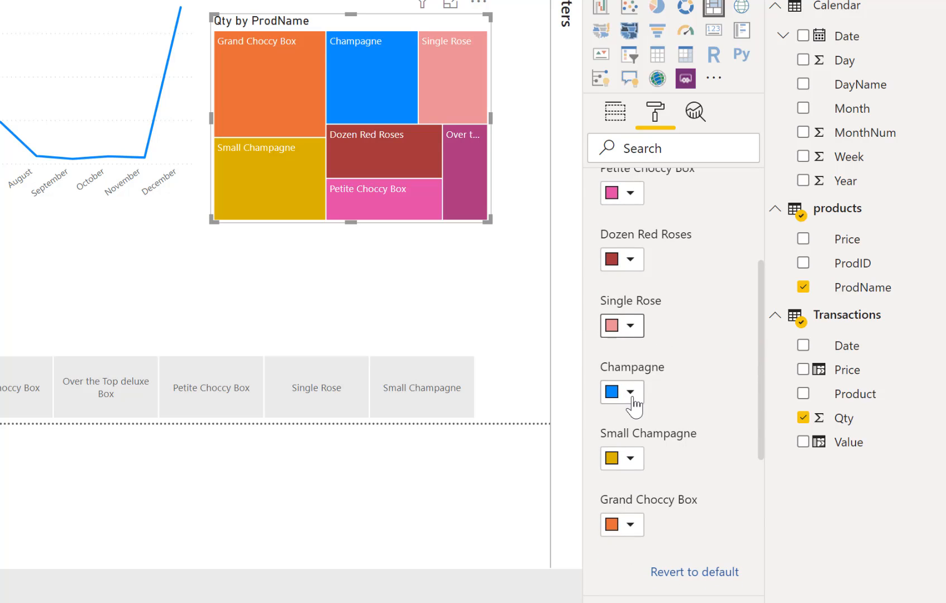
pyautogui.click(631, 394)
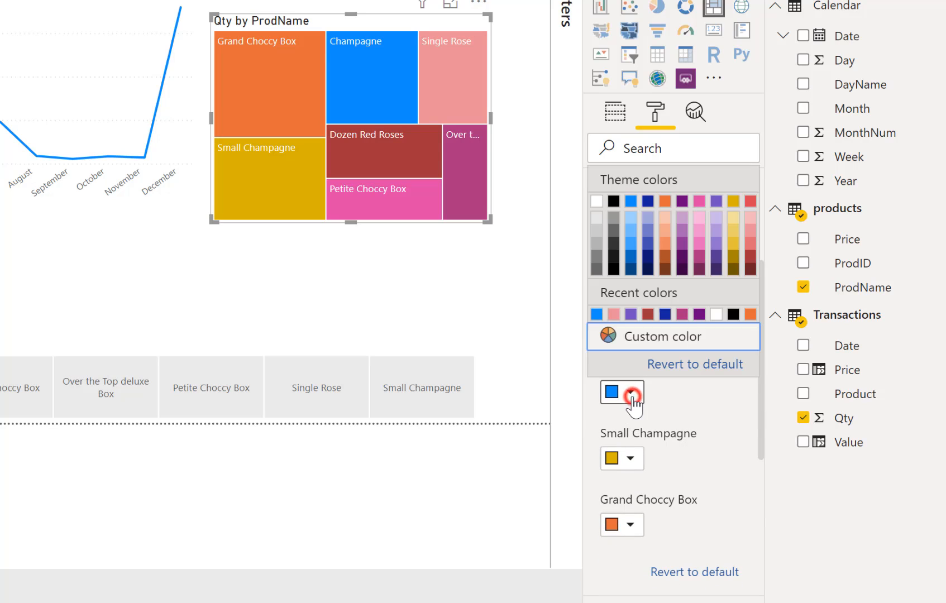
pyautogui.click(717, 258)
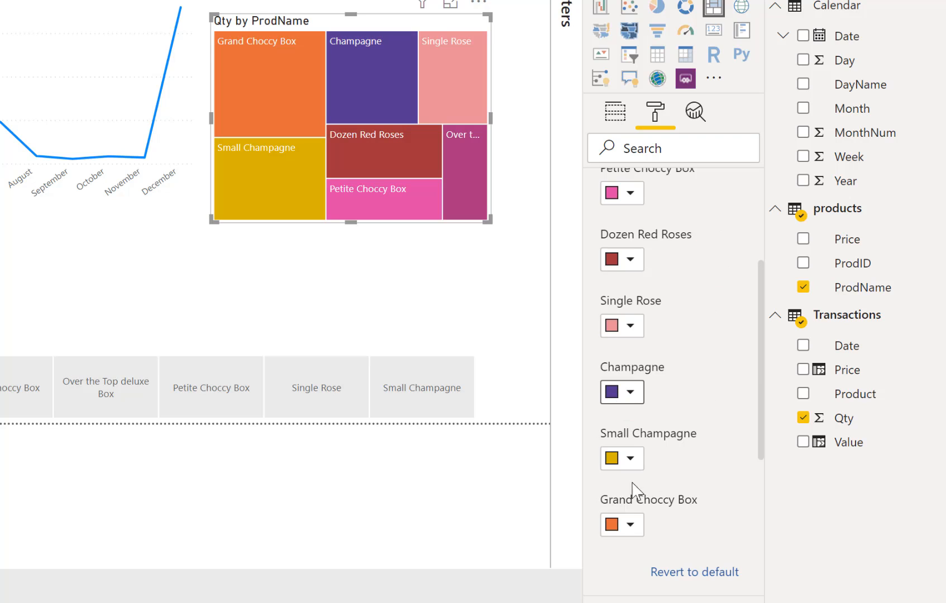
pyautogui.click(631, 459)
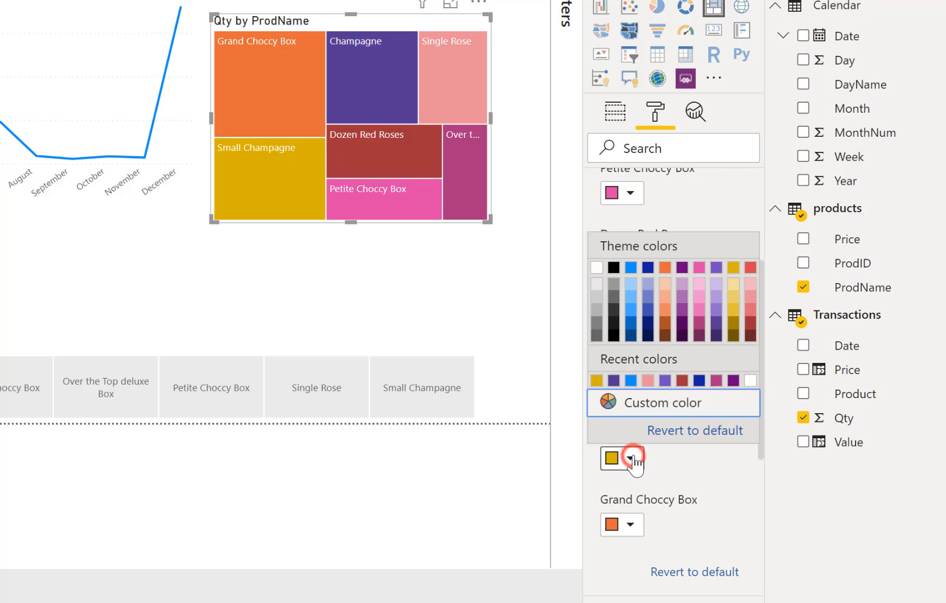
pyautogui.click(716, 308)
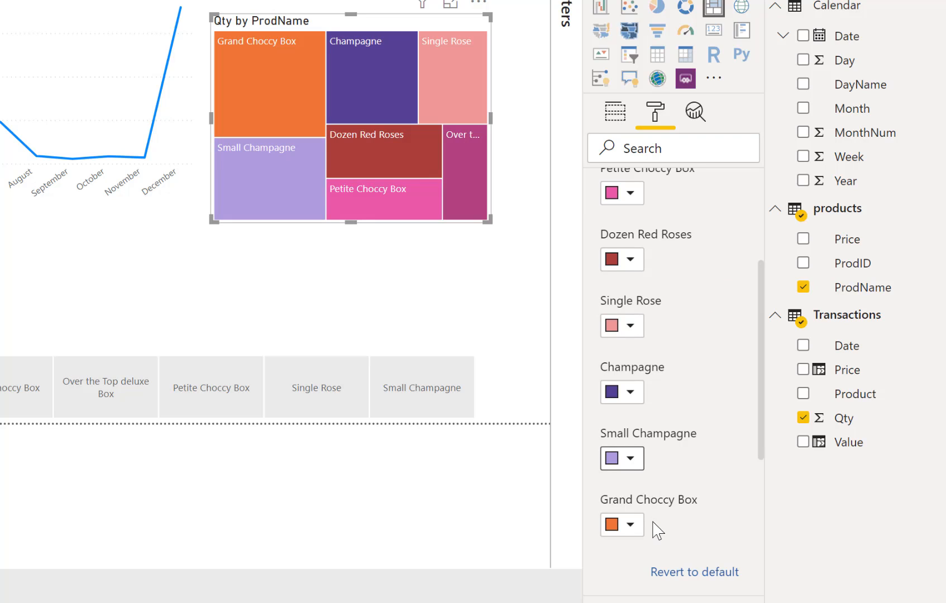
pyautogui.click(630, 526)
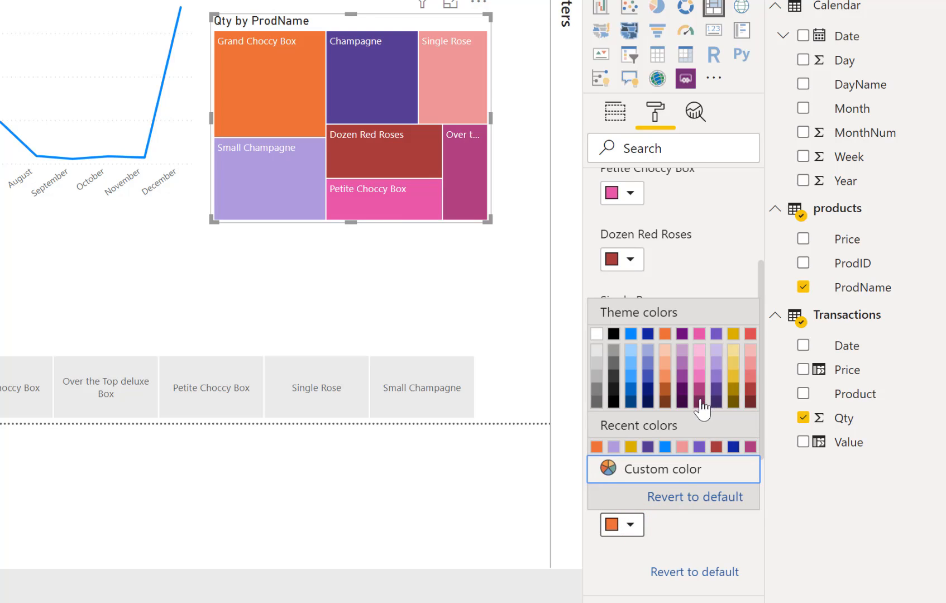
pyautogui.click(700, 398)
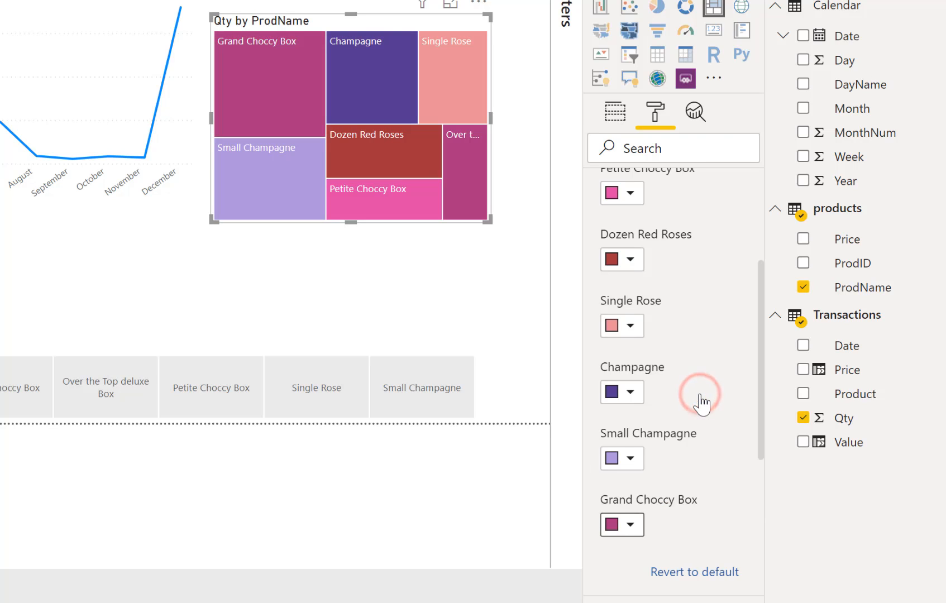
pyautogui.click(420, 293)
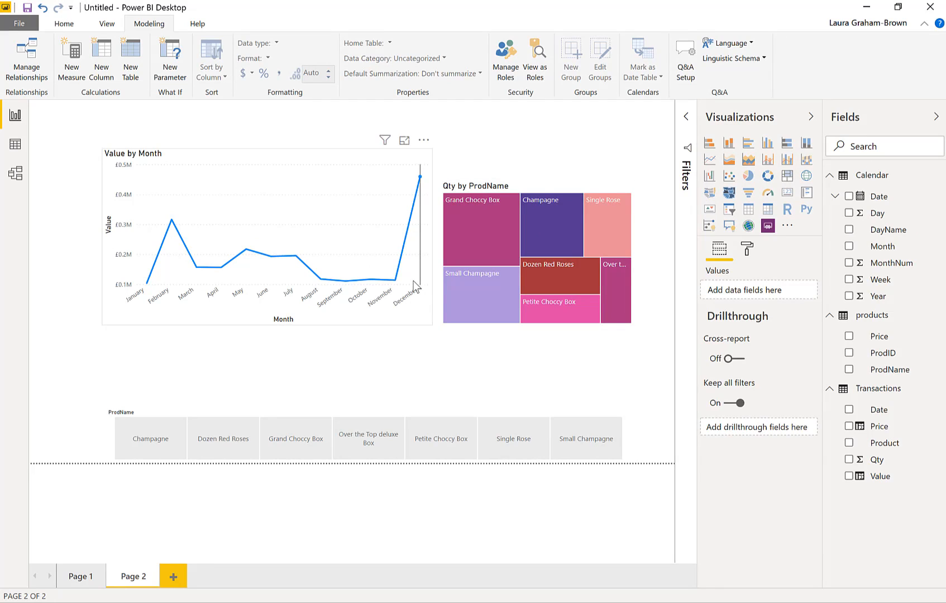
# Try the products ProdName field as the legend of the Value by Month line chart, and remove it again
pyautogui.click(255, 153)
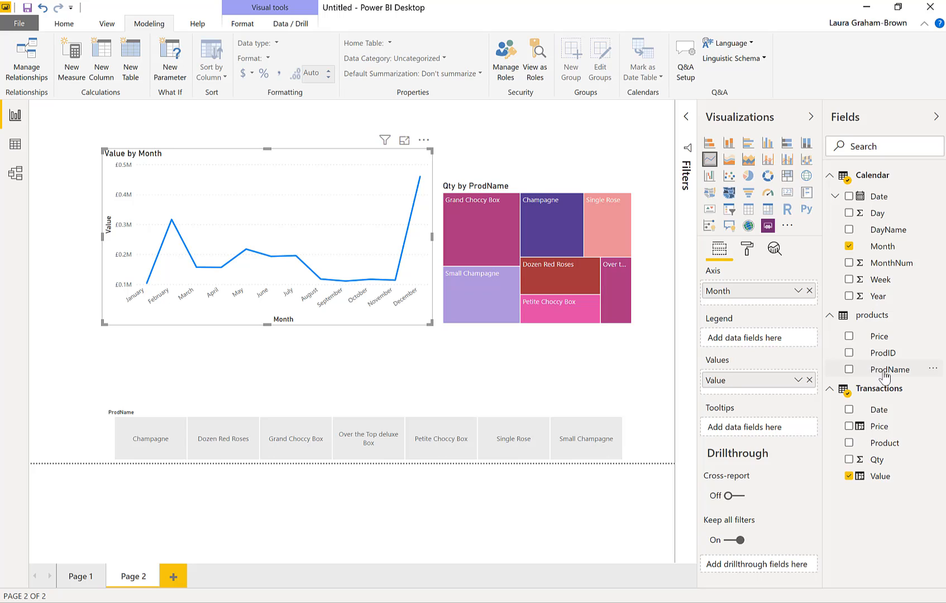
pyautogui.moveTo(883, 369); pyautogui.dragTo(767, 342)
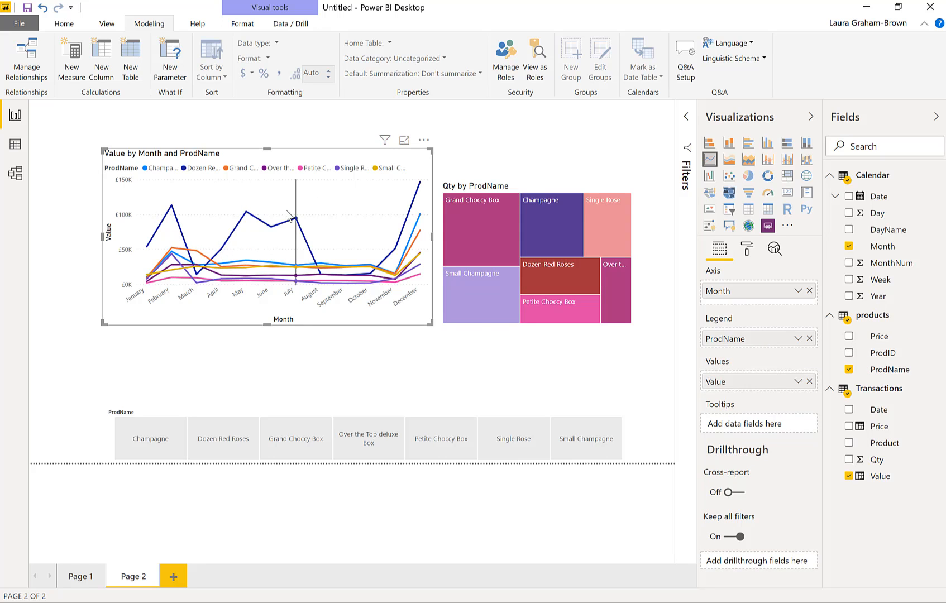
pyautogui.moveTo(288, 216)
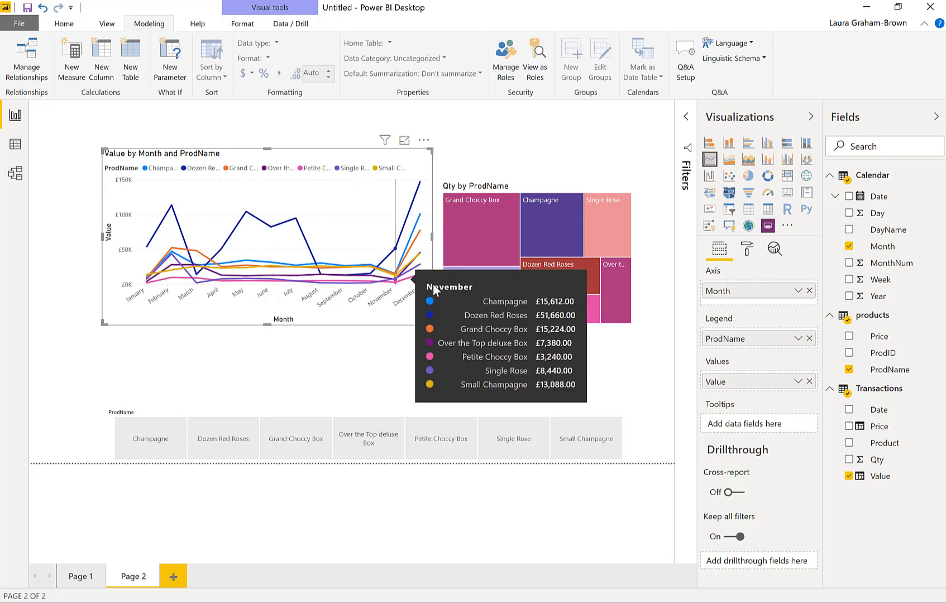
pyautogui.moveTo(237, 262)
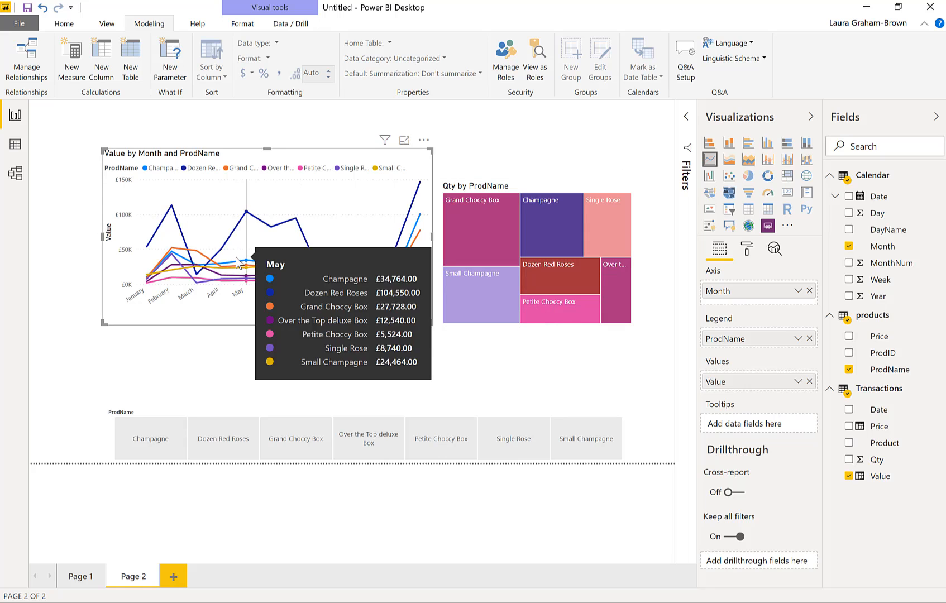
pyautogui.click(810, 339)
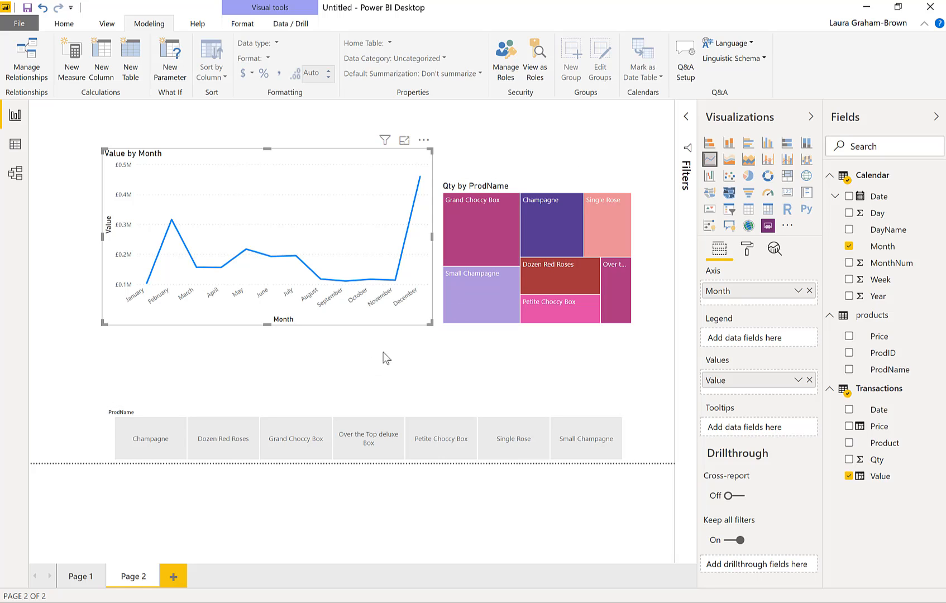
# Cross-filter the Value by Month line chart with Champagne in the treemap, and clear the selection
pyautogui.click(540, 233)
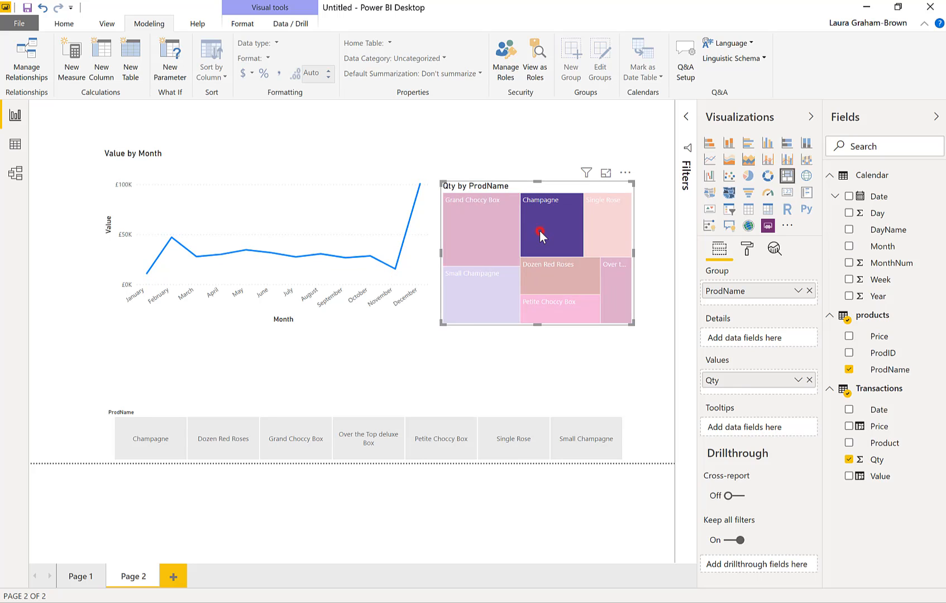
pyautogui.click(539, 231)
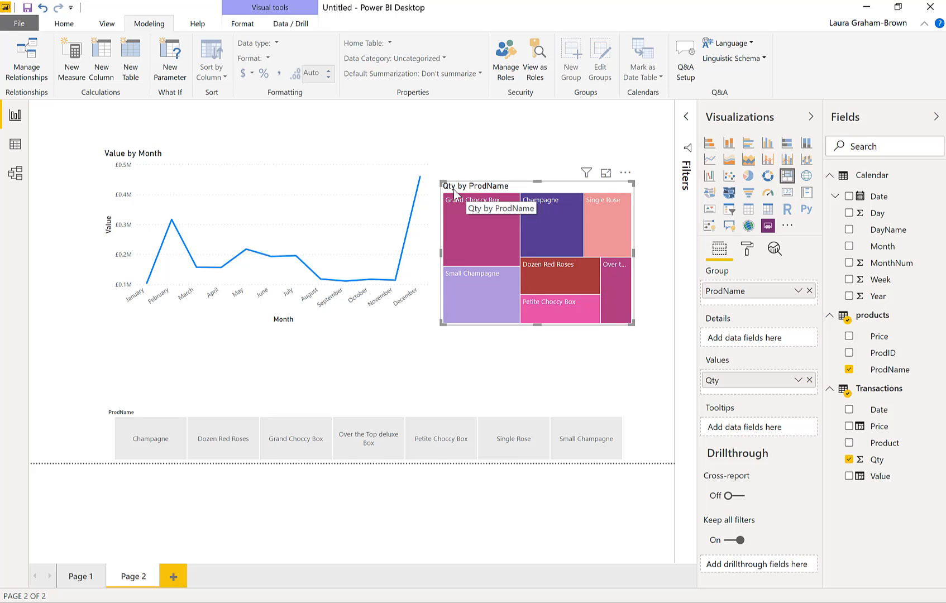
# Change the treemap's title text to "Product by Quantity"
pyautogui.click(747, 248)
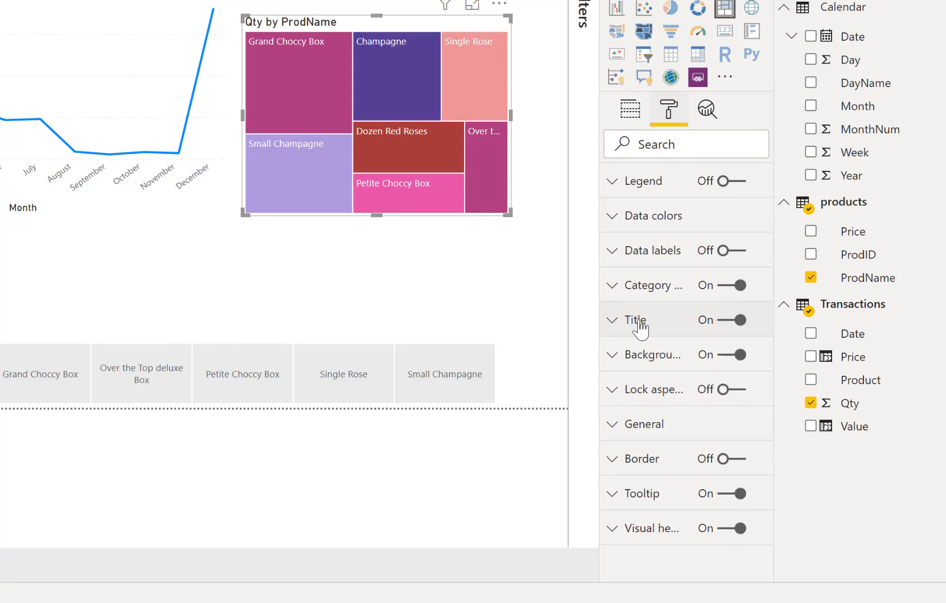
pyautogui.click(639, 323)
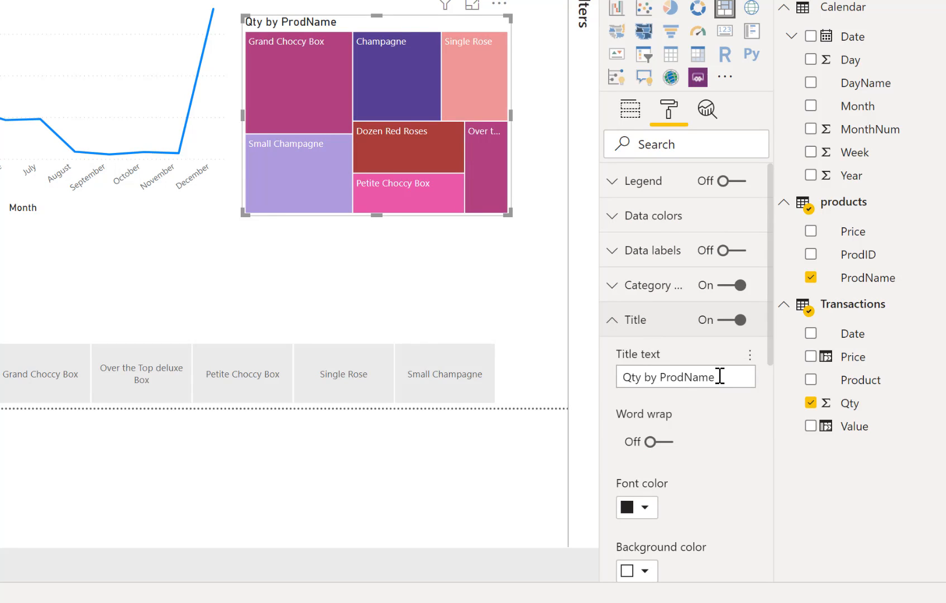
pyautogui.moveTo(720, 377); pyautogui.dragTo(618, 377)
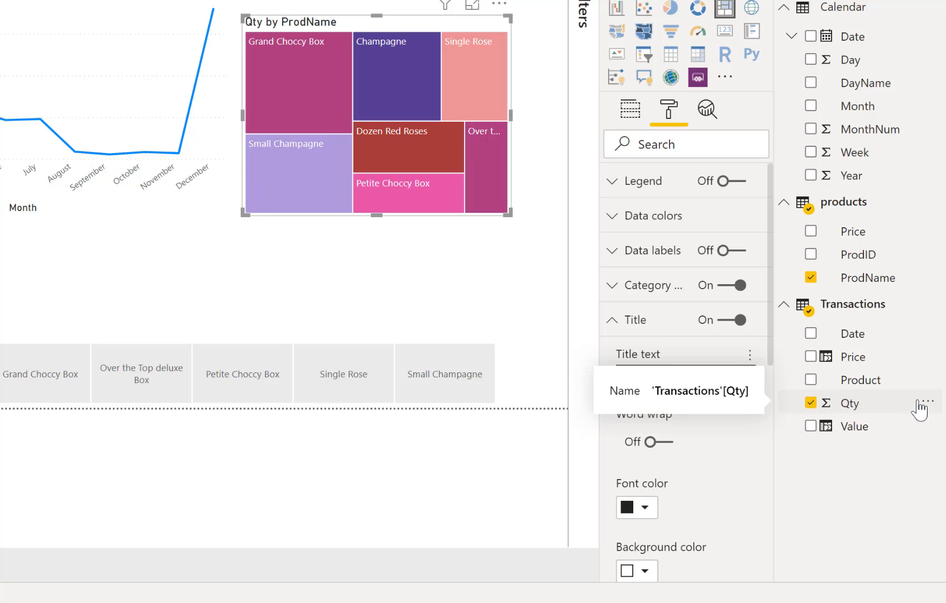
pyautogui.write('P')
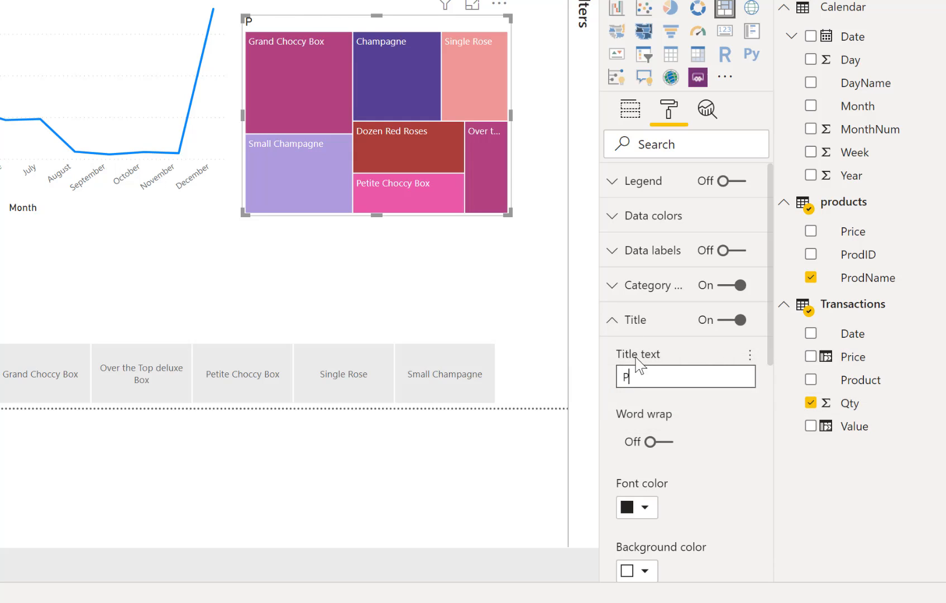
pyautogui.write('roduct b')
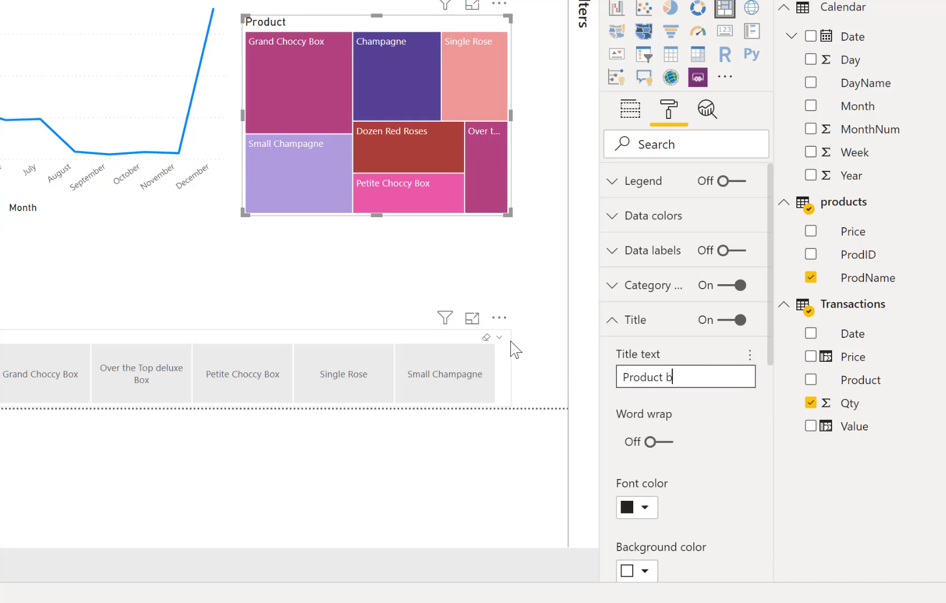
pyautogui.write('y Quantity')
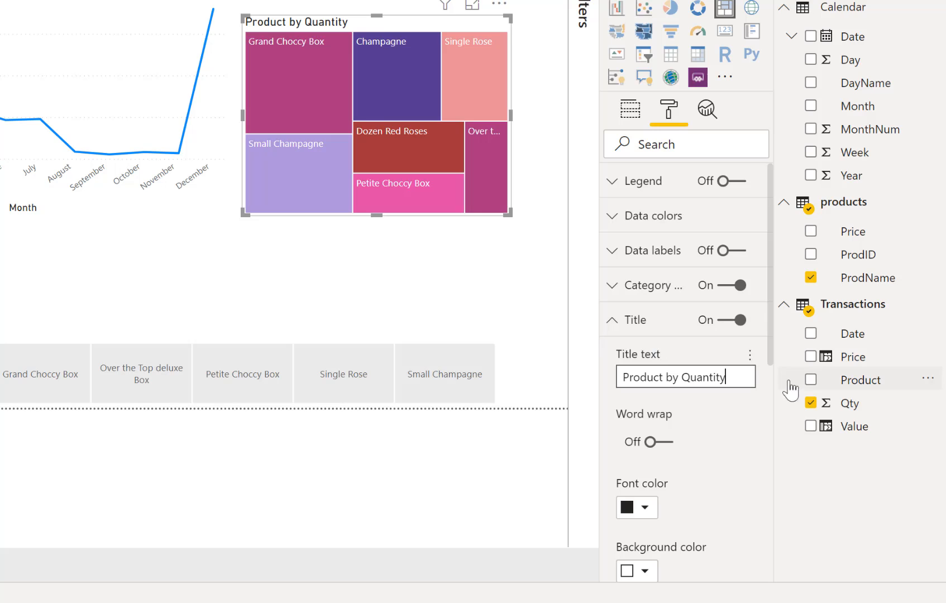
# Format the treemap's title with a darker blue theme font color, centered alignment and 18 pt text
pyautogui.click(646, 507)
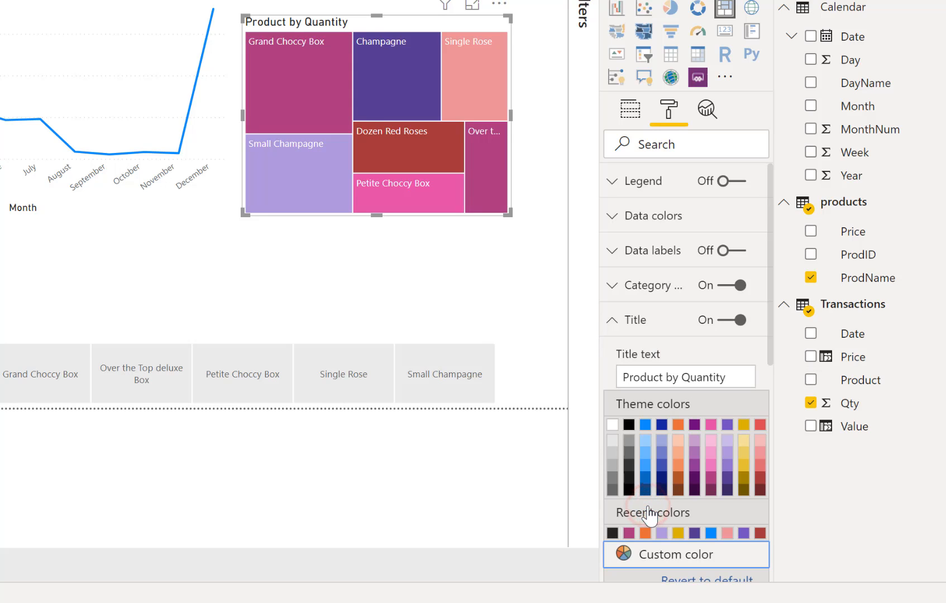
pyautogui.click(646, 478)
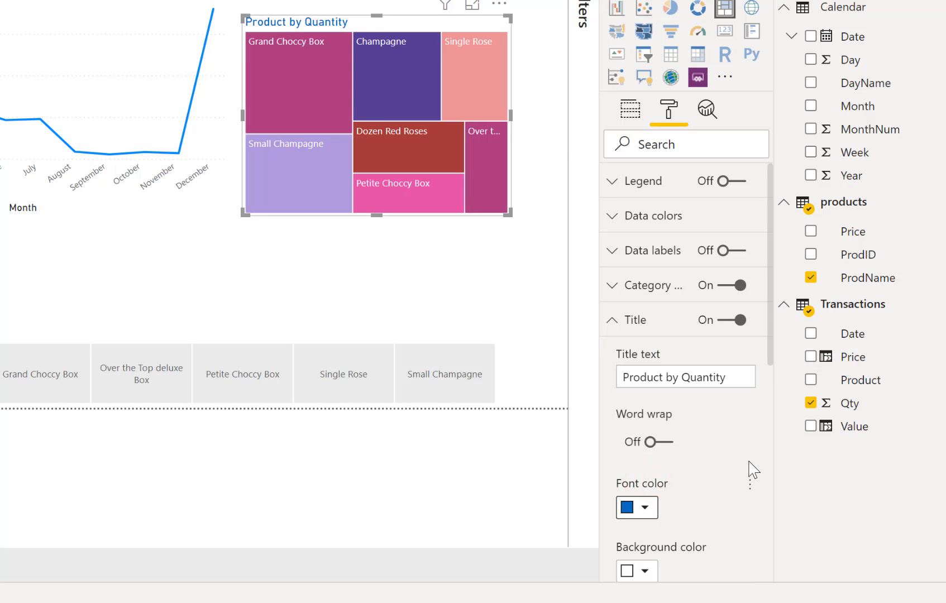
pyautogui.scroll(-3, 750, 469)
pyautogui.click(650, 440)
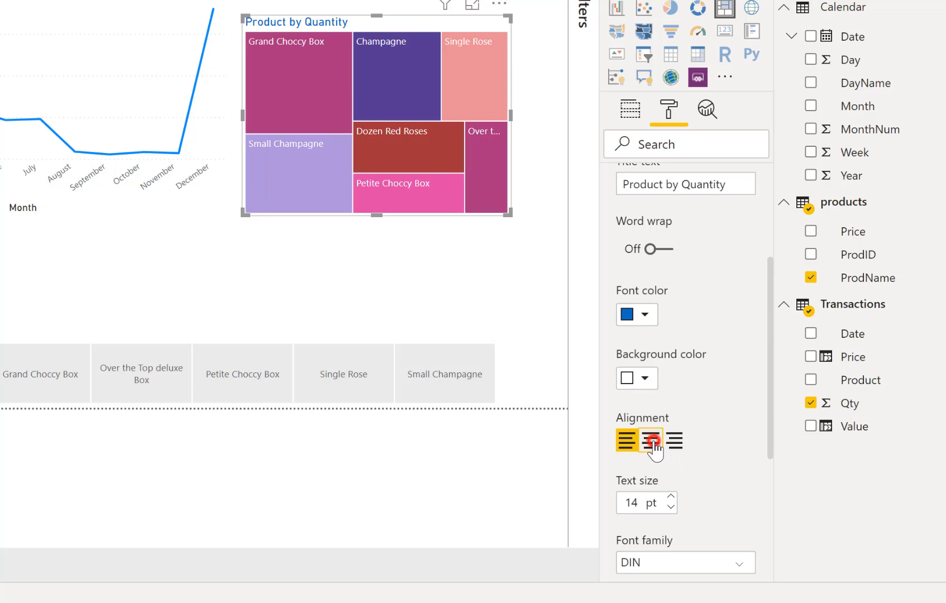
pyautogui.click(670, 497)
pyautogui.click(671, 496)
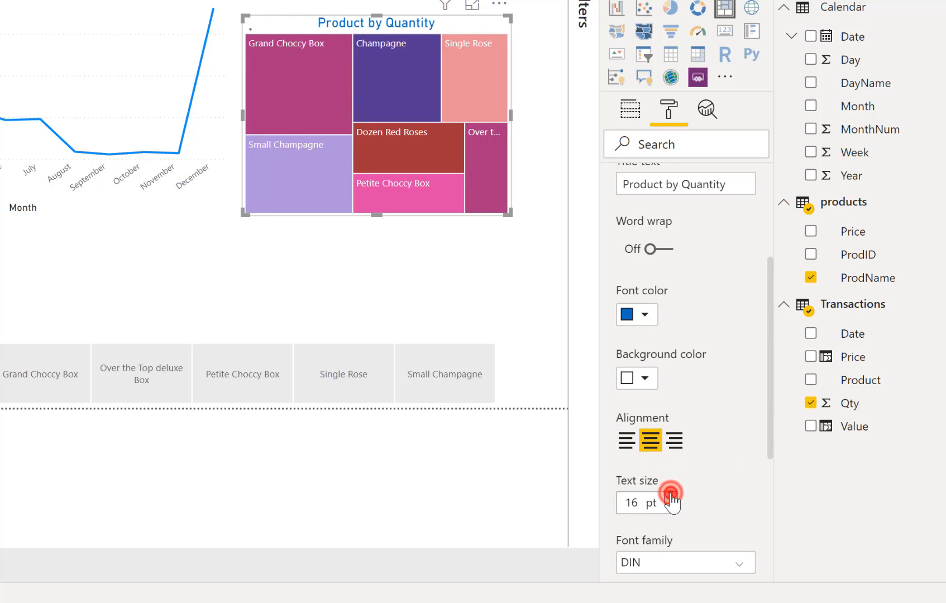
pyautogui.click(670, 496)
pyautogui.click(671, 497)
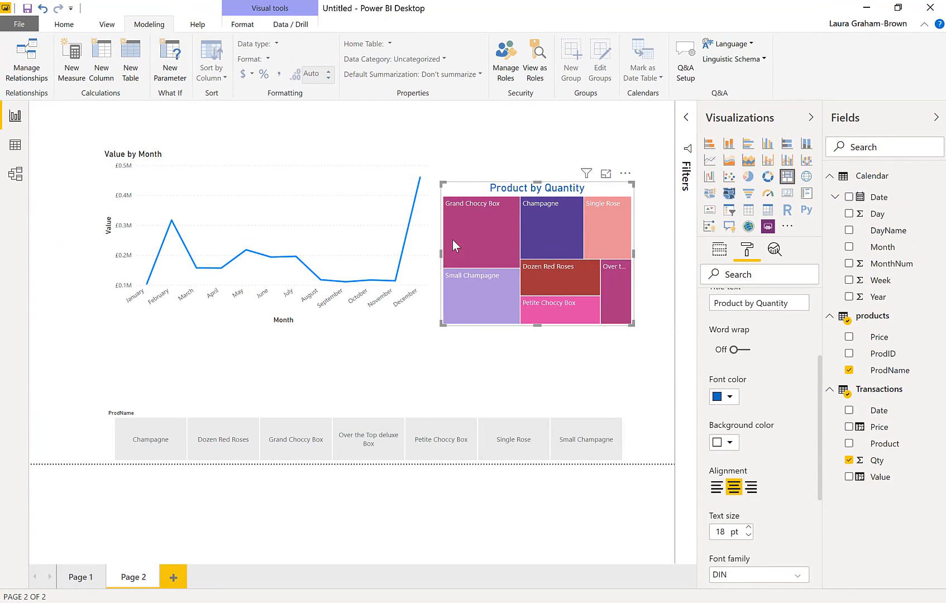
# Copy the treemap's formatting onto the Value by Month line chart with the Format Painter
pyautogui.moveTo(580, 303)
pyautogui.click(65, 26)
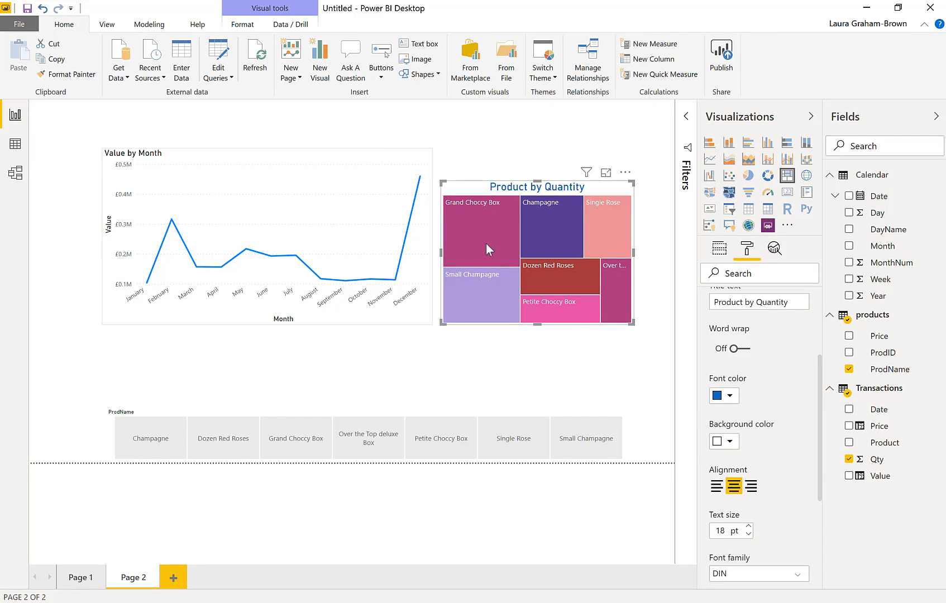
pyautogui.click(62, 74)
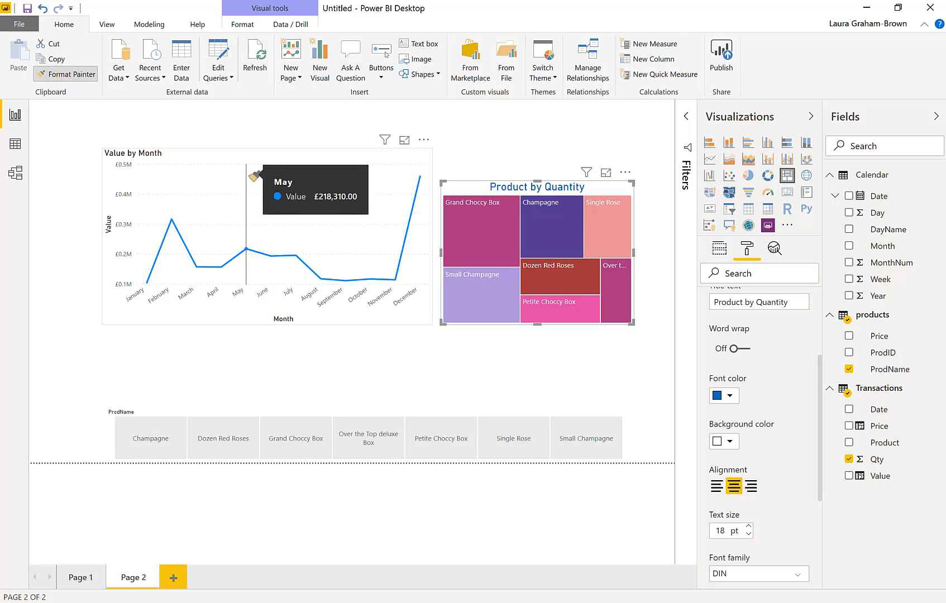
pyautogui.click(229, 159)
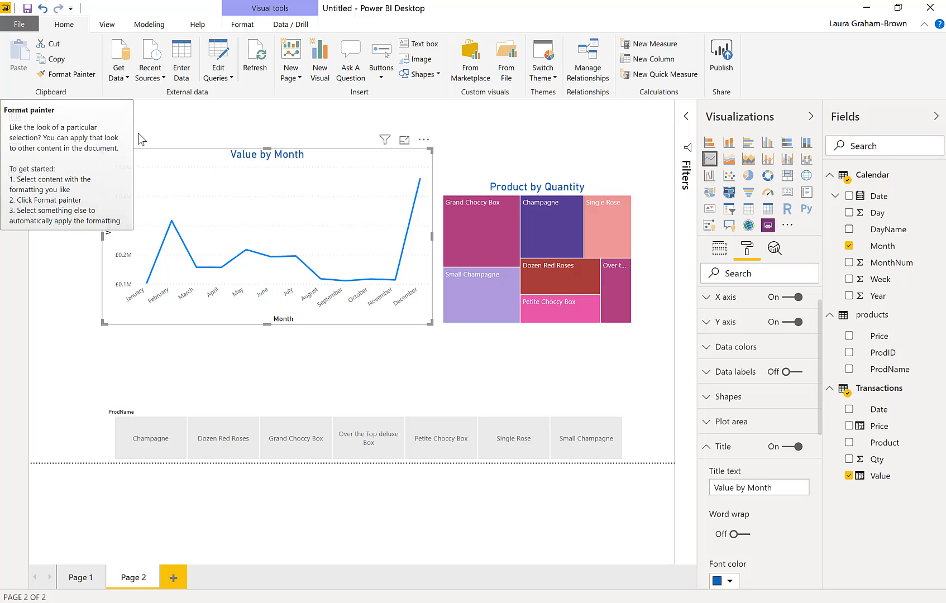
# Turn off the category label of the Qty card on Page 1
pyautogui.click(82, 579)
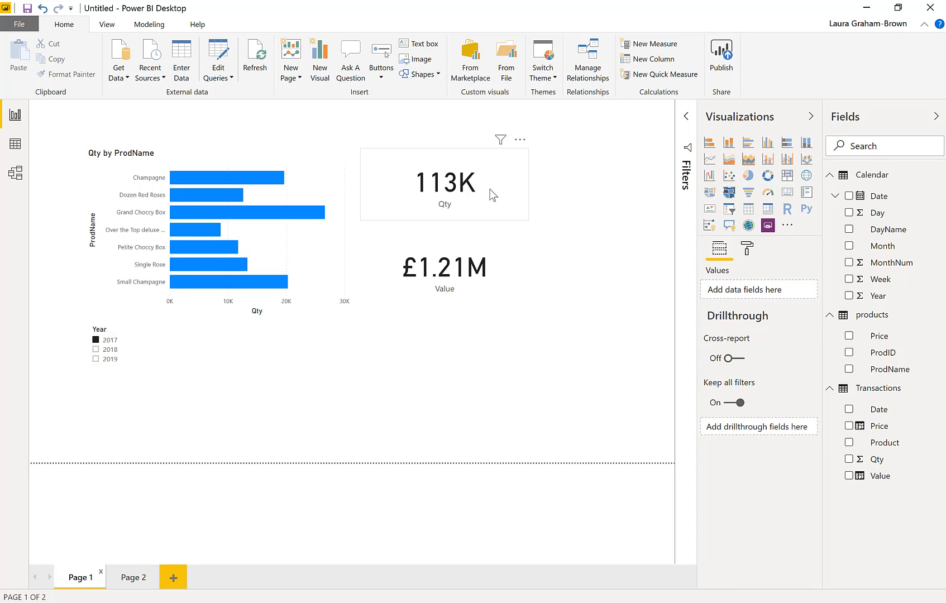
pyautogui.click(490, 190)
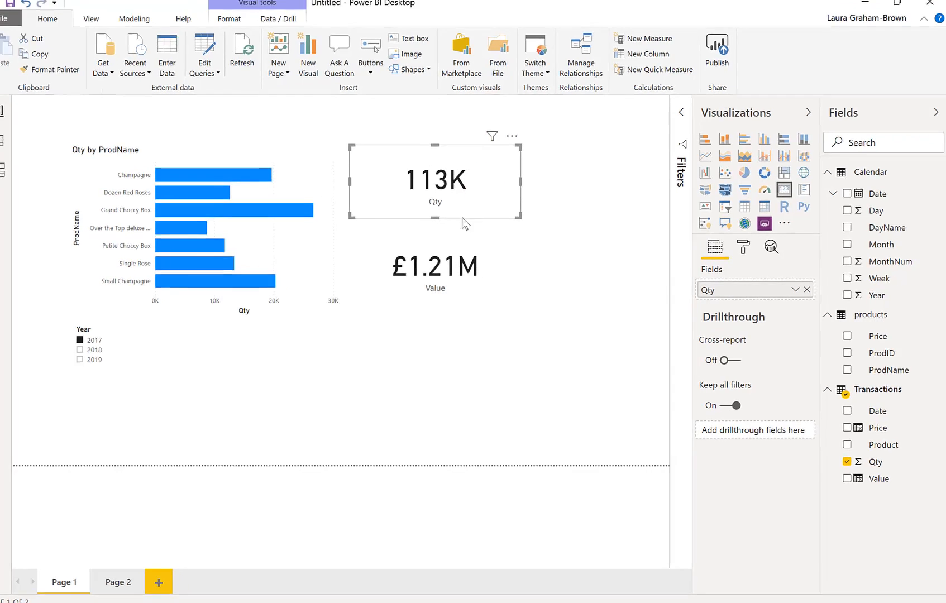
pyautogui.click(746, 247)
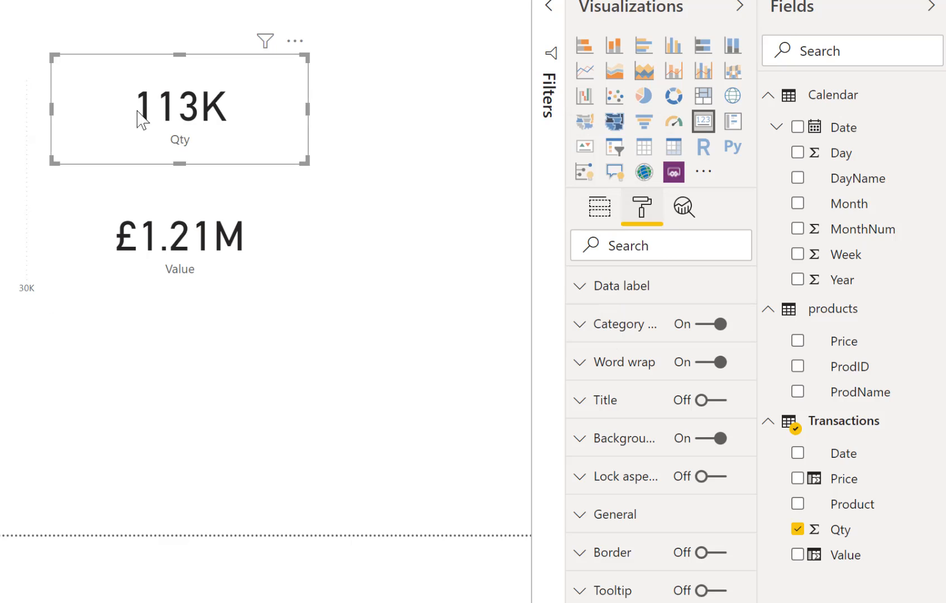
pyautogui.click(705, 329)
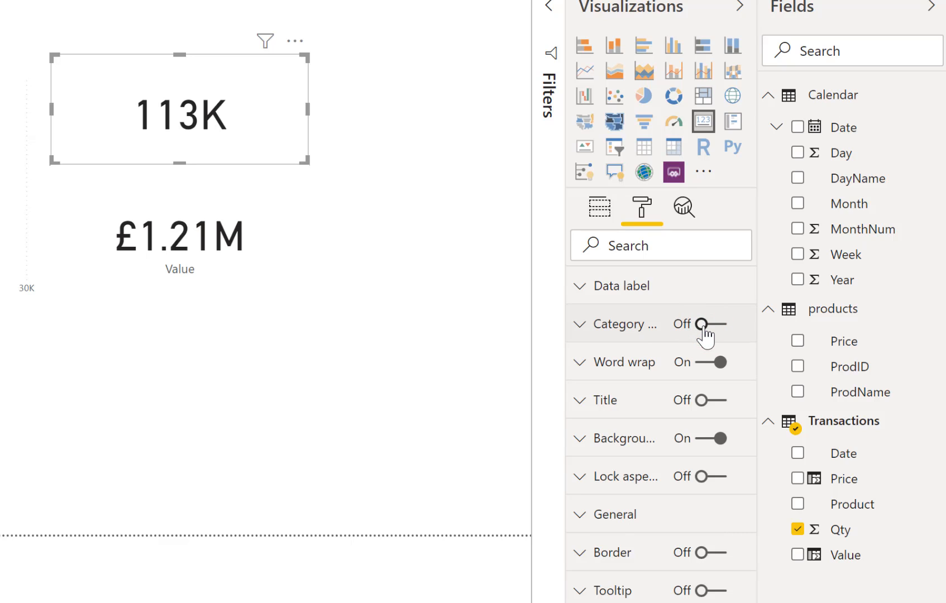
pyautogui.click(704, 329)
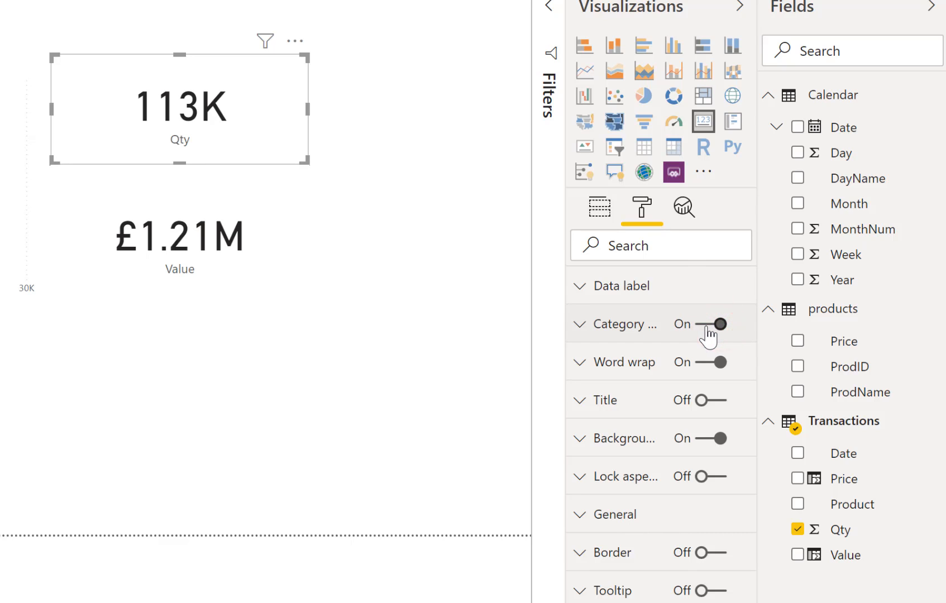
pyautogui.click(706, 329)
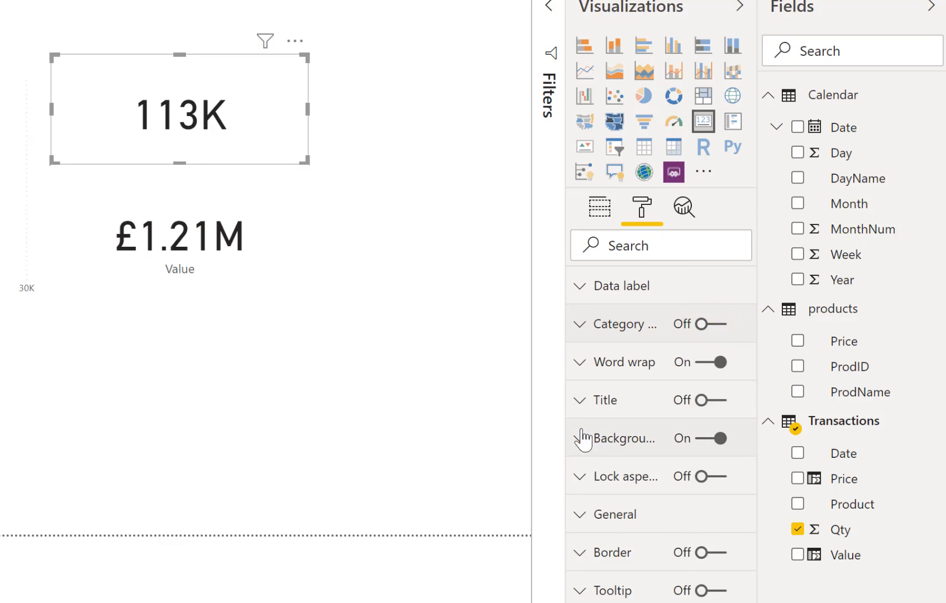
# Turn on the Qty card's title and set its text to "Quantity"
pyautogui.click(714, 404)
pyautogui.click(645, 411)
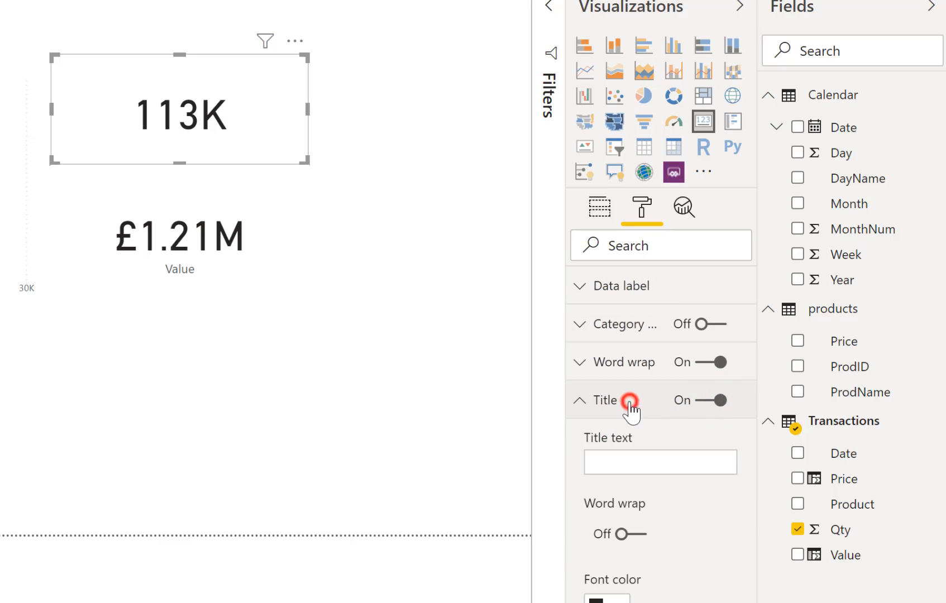
pyautogui.click(619, 467)
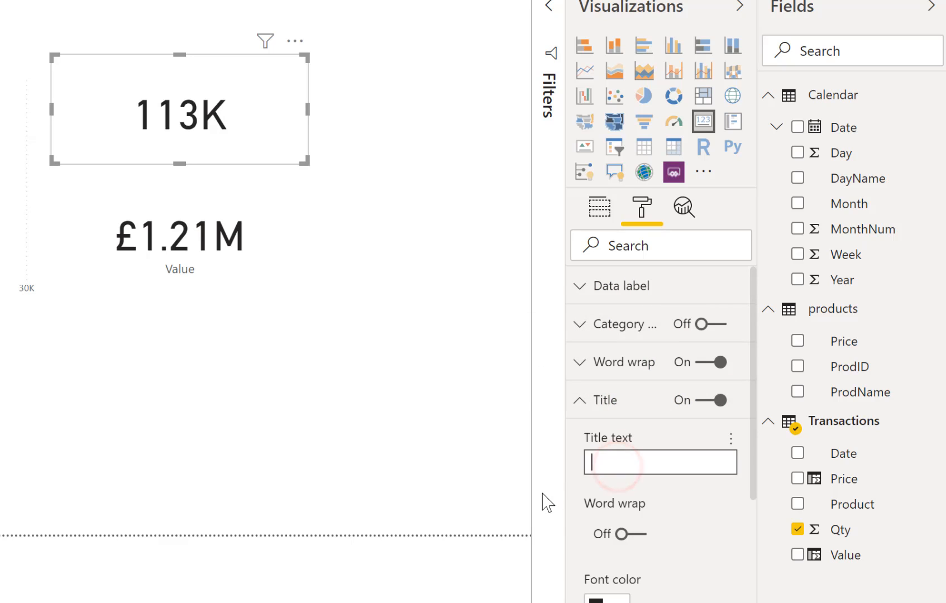
pyautogui.write('Qua')
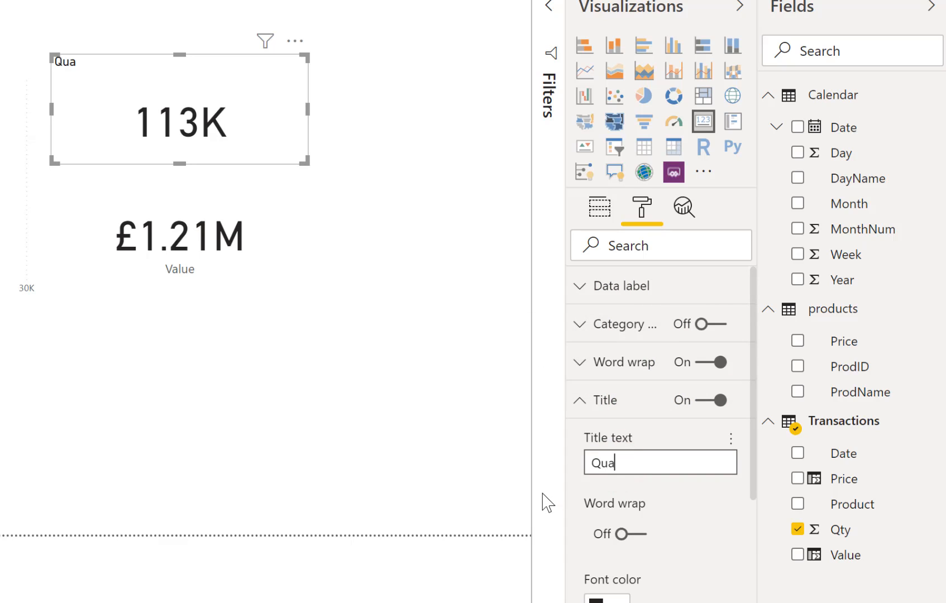
pyautogui.write('ntity')
# Format the Quantity card's title with a darker blue theme font color, centered alignment and 20 pt text
pyautogui.scroll(-2, 658, 542)
pyautogui.click(615, 500)
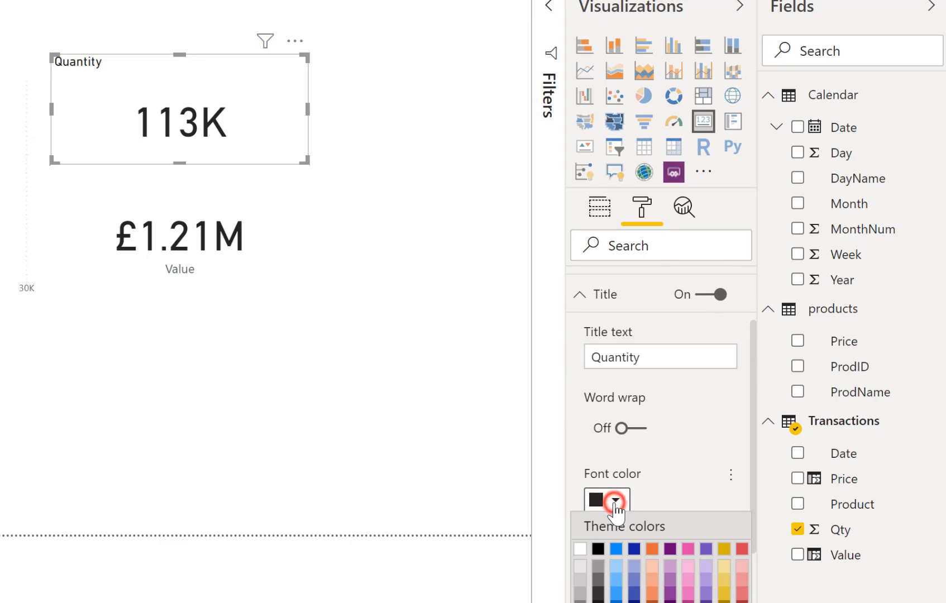
pyautogui.click(616, 597)
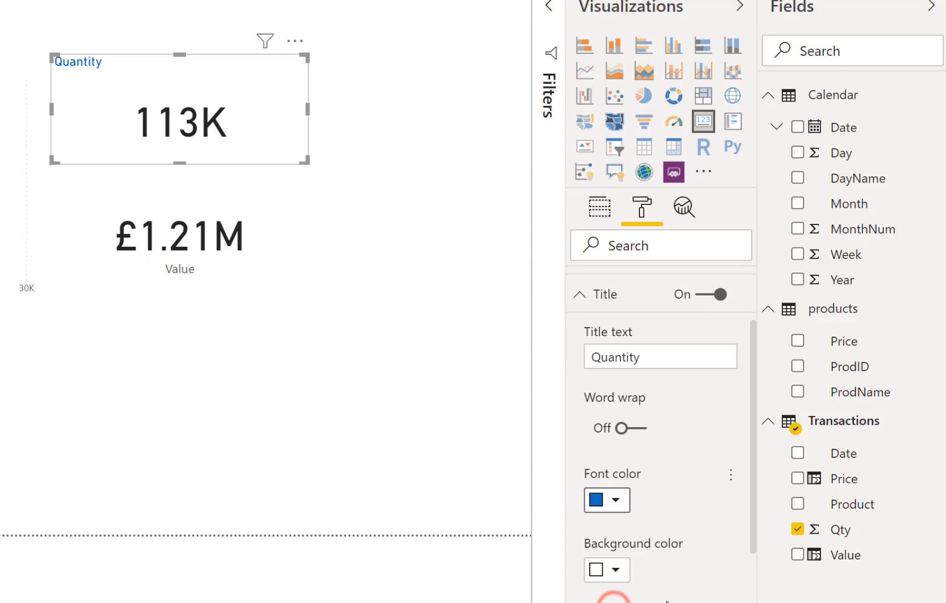
pyautogui.click(654, 574)
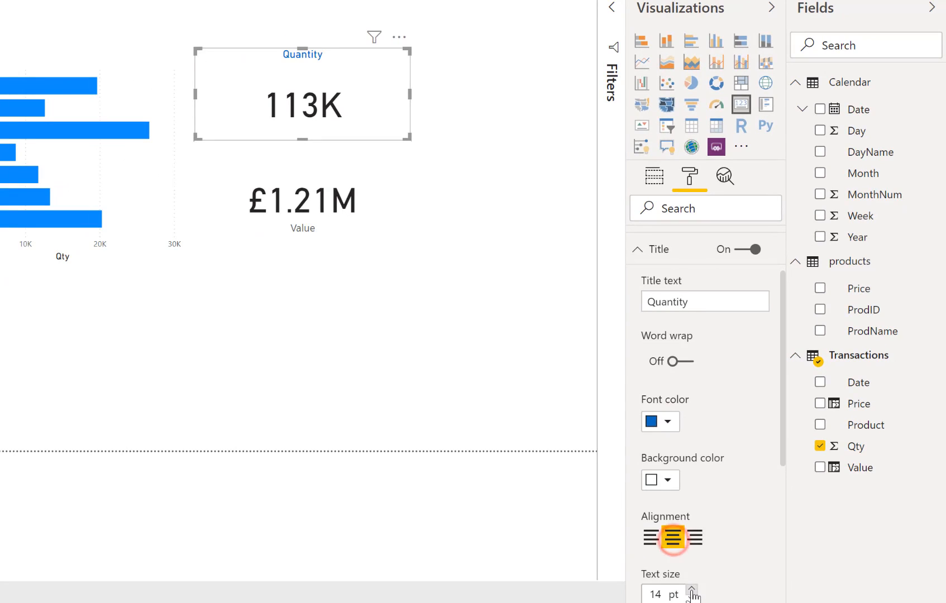
pyautogui.click(691, 589)
pyautogui.click(691, 588)
pyautogui.click(691, 589)
pyautogui.click(691, 588)
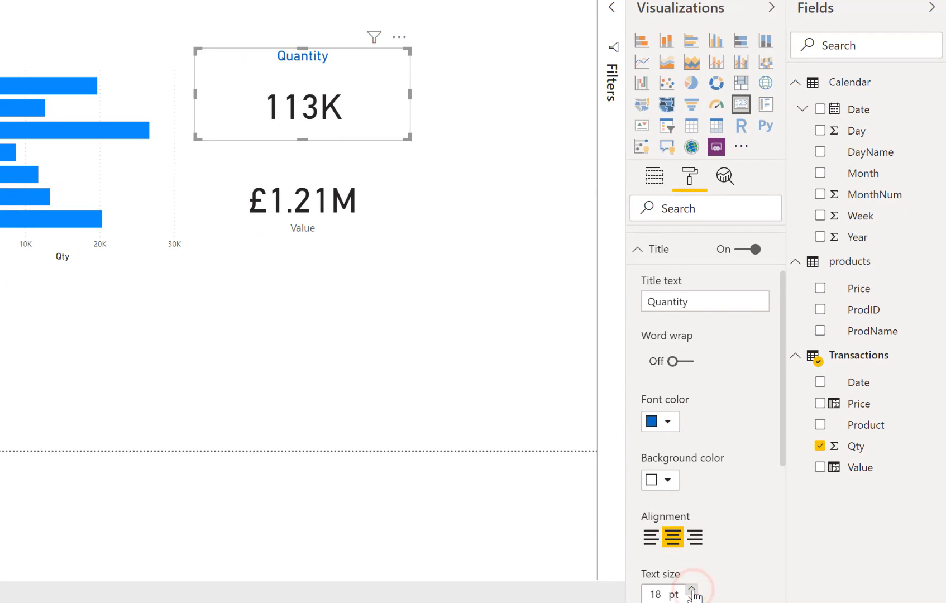
pyautogui.click(691, 588)
pyautogui.click(691, 589)
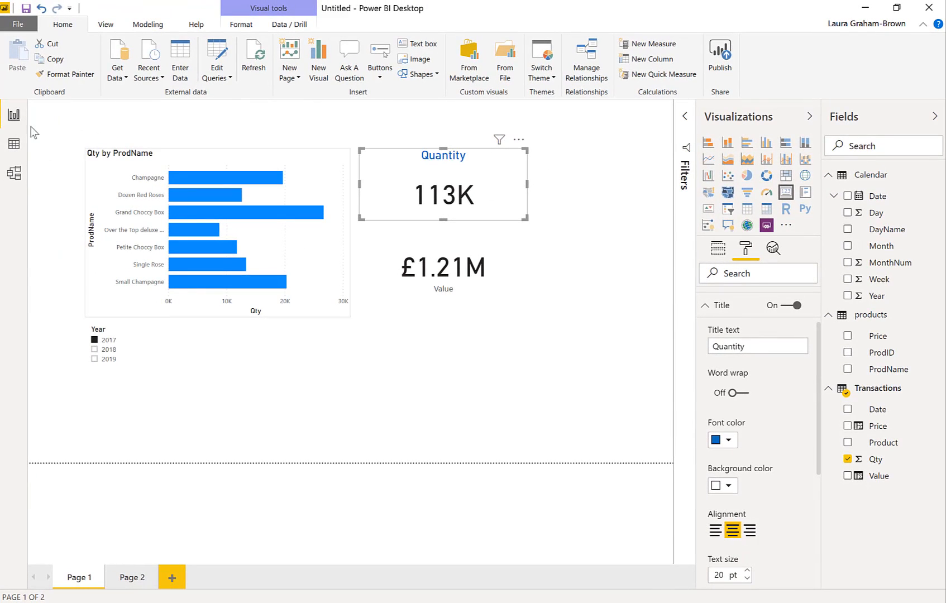
# Copy the Quantity card's formatting onto the Value card with the Format Painter
pyautogui.click(60, 74)
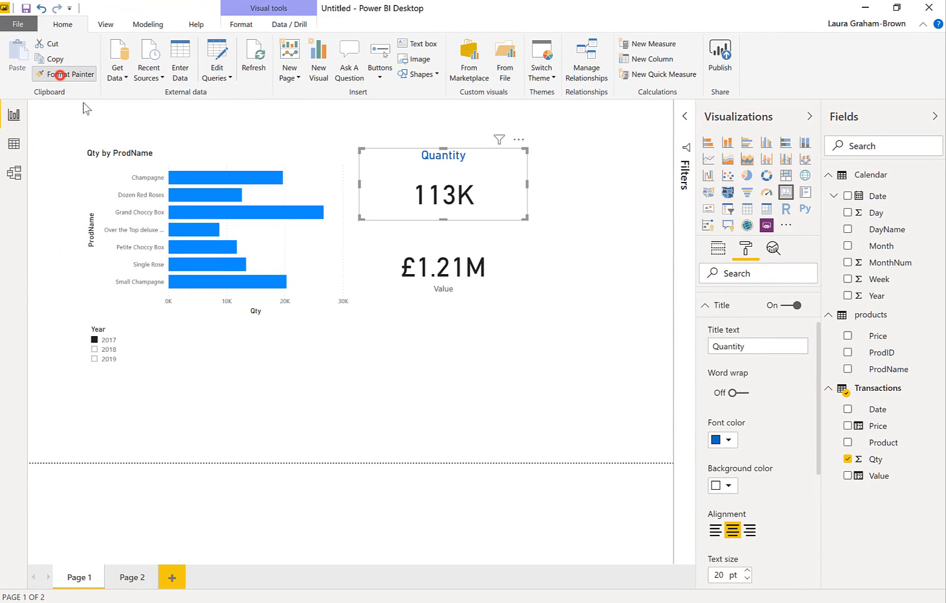
pyautogui.click(431, 286)
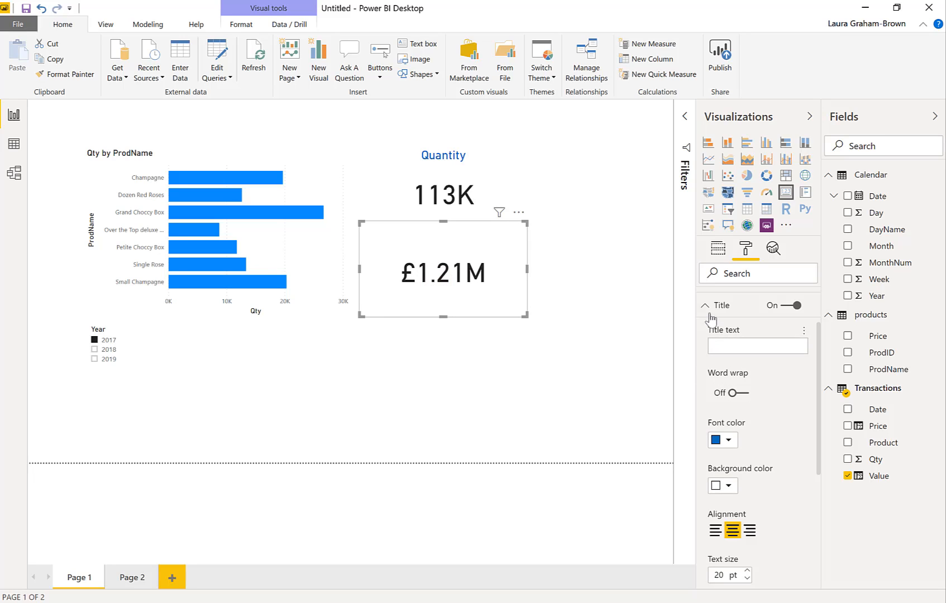
pyautogui.click(492, 181)
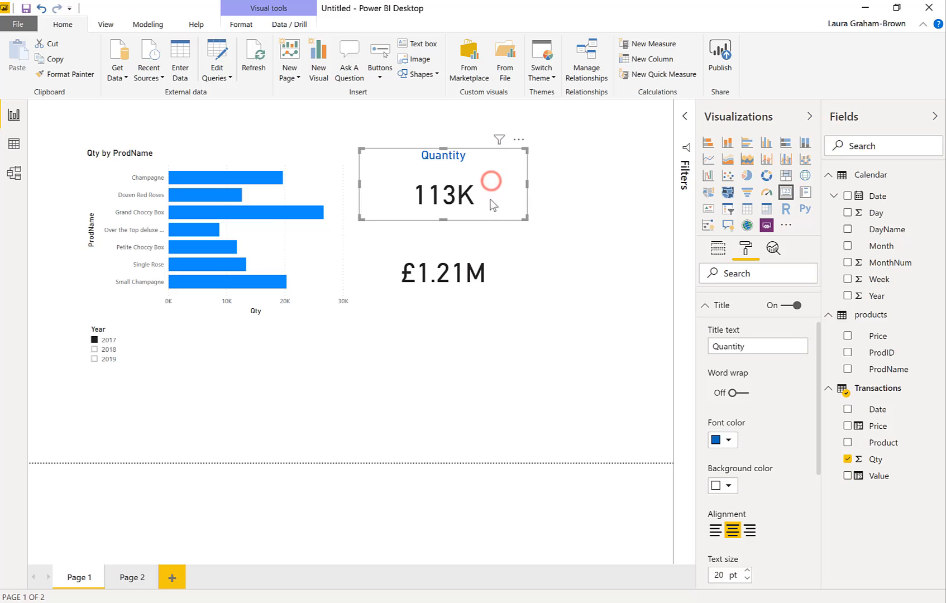
pyautogui.click(504, 266)
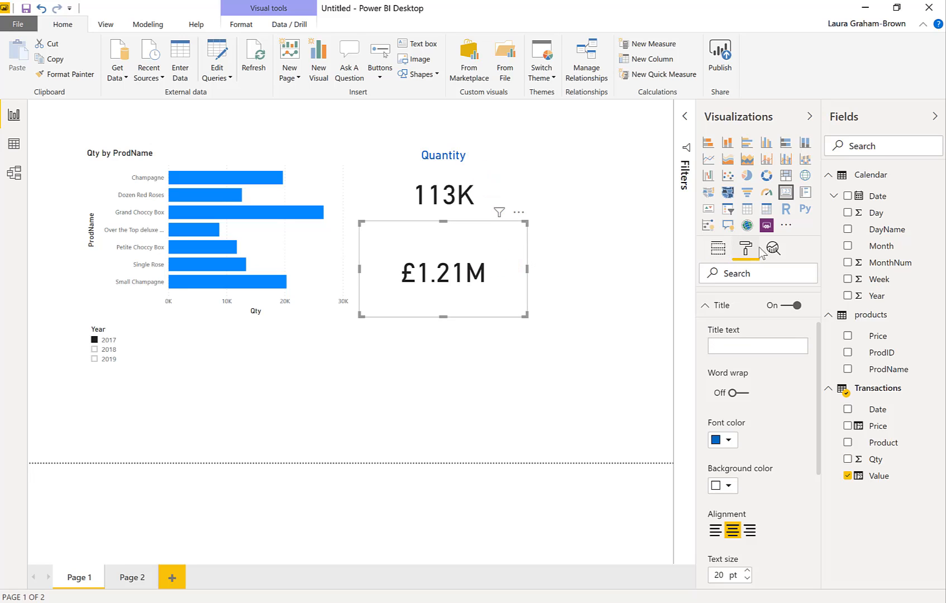
# Set the Value card's title text to "Total Value" and deselect the card
pyautogui.click(732, 346)
pyautogui.write('Total Value')
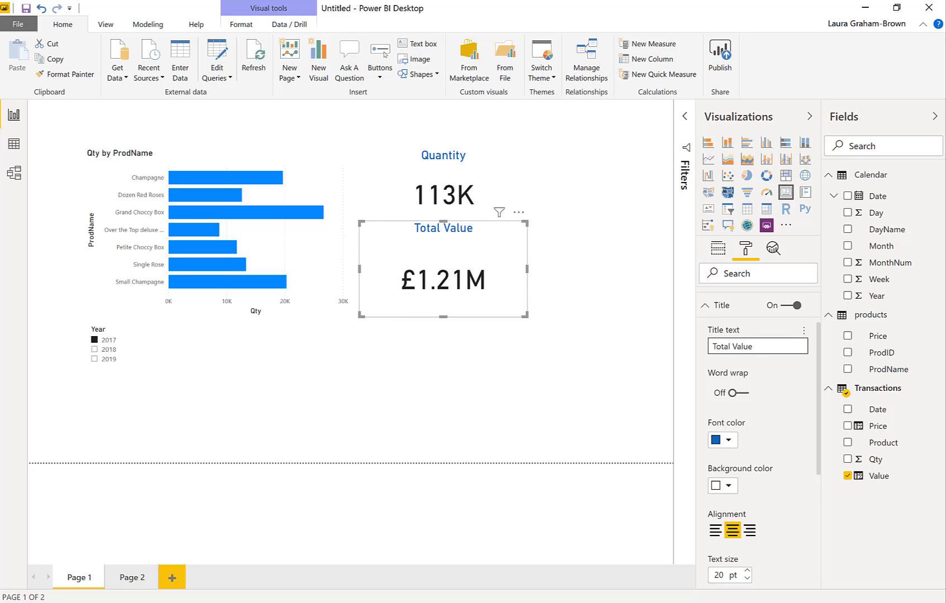
pyautogui.click(482, 383)
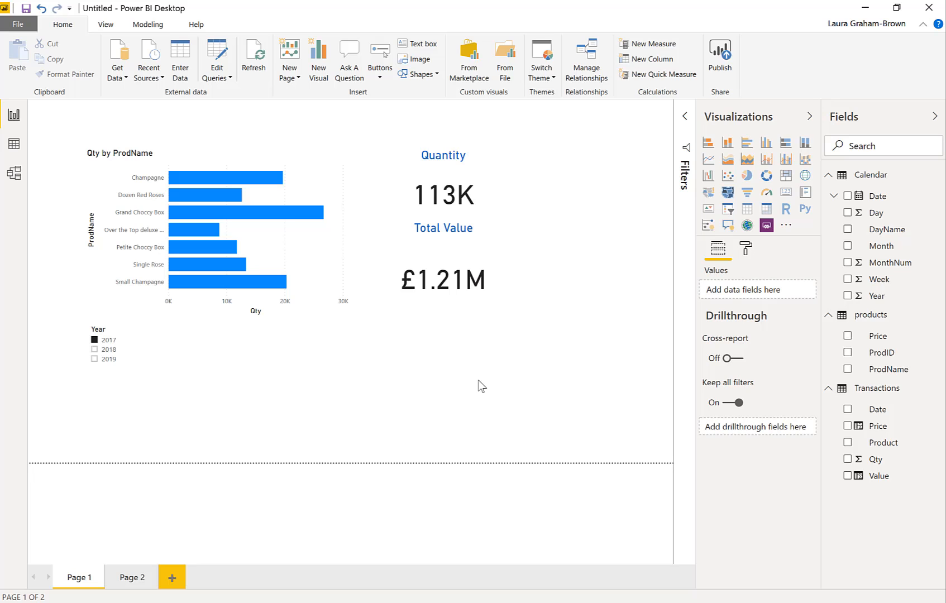
# Examine the rows of the Calendar and Transactions tables, the products fields and the relationships between the three tables
pyautogui.click(13, 144)
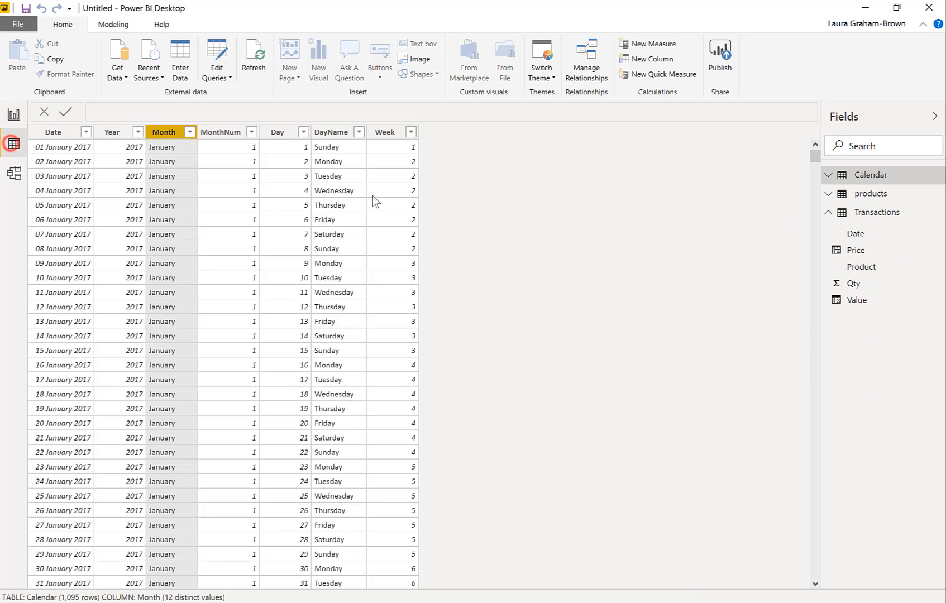
pyautogui.click(876, 215)
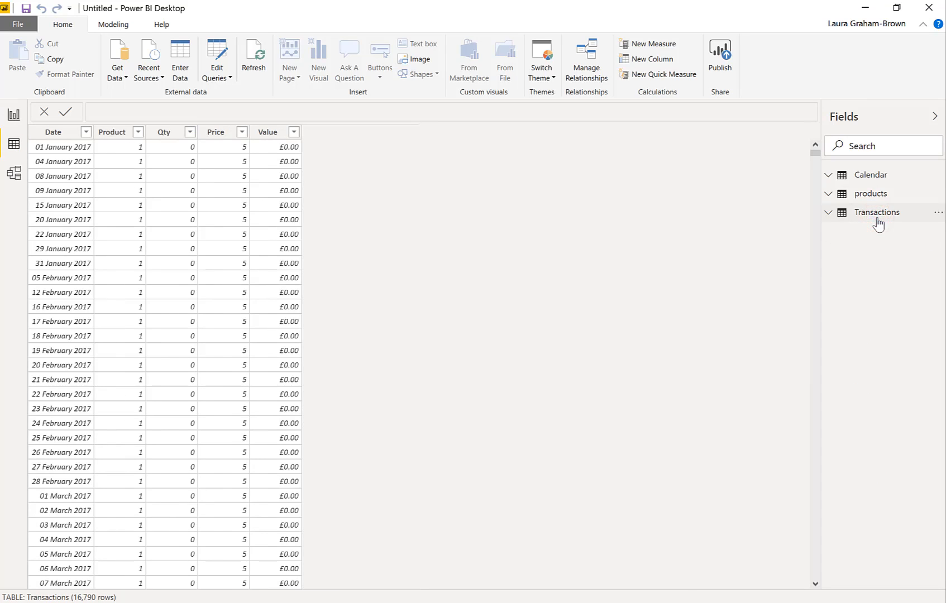
pyautogui.click(872, 197)
pyautogui.click(871, 176)
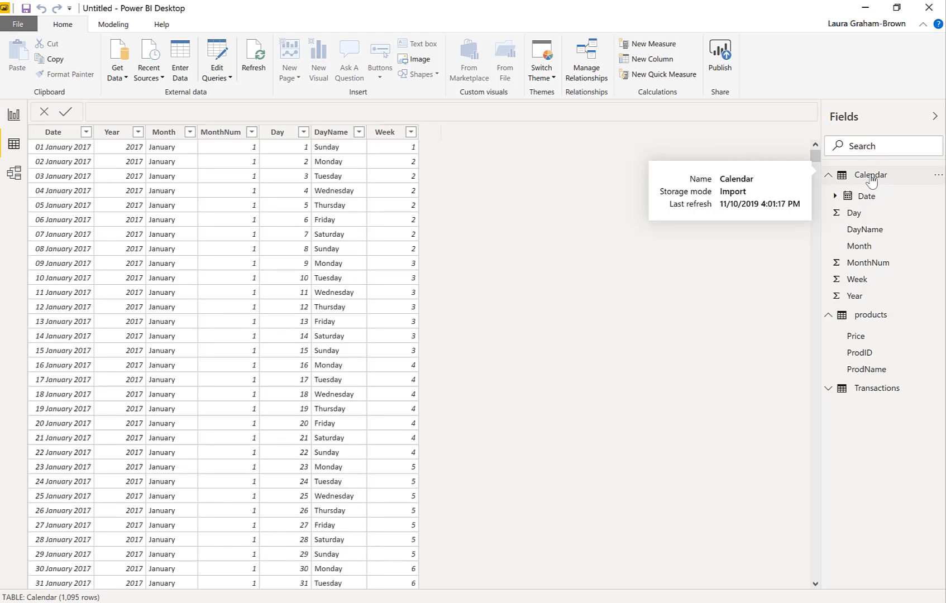
pyautogui.click(14, 173)
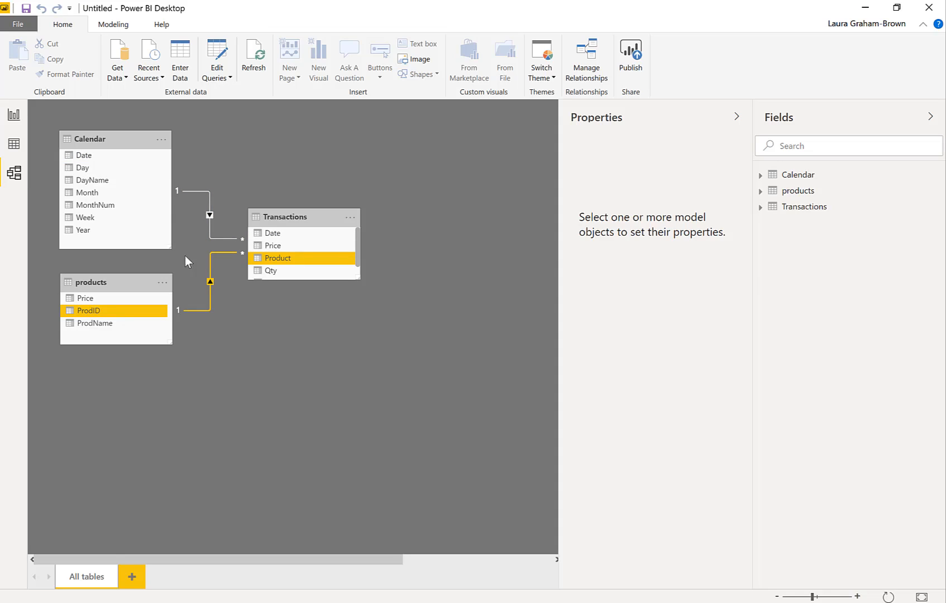
pyautogui.click(14, 145)
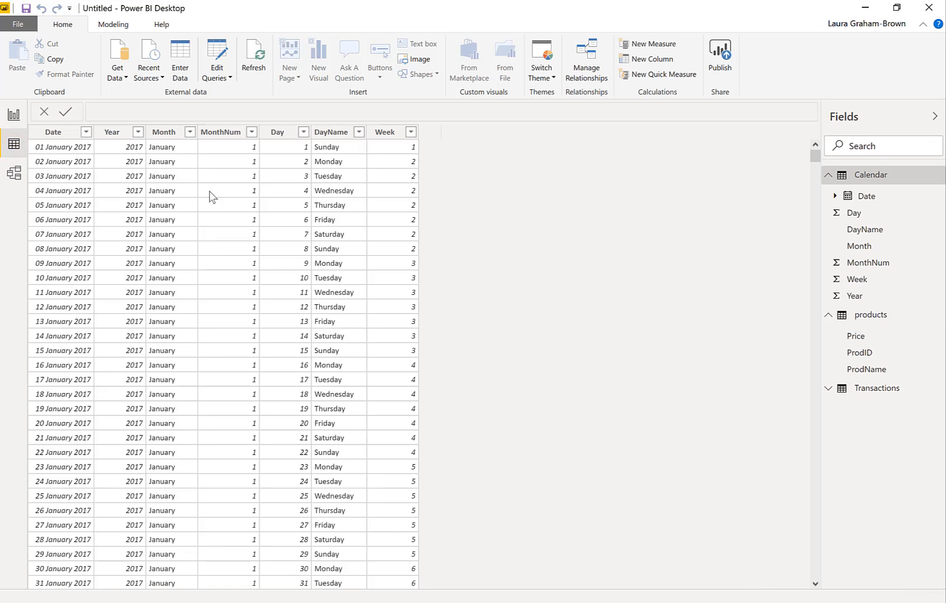
pyautogui.click(869, 392)
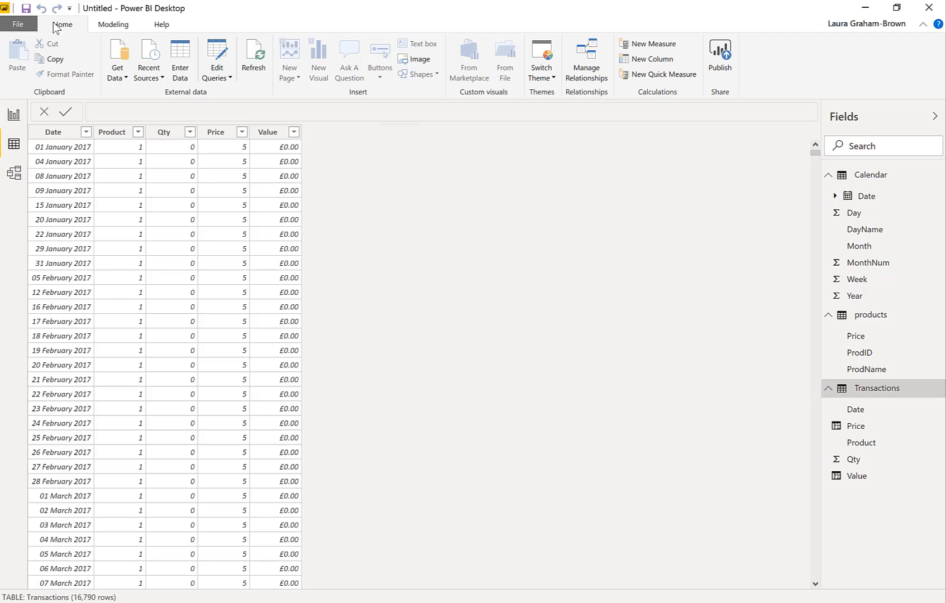
# In the Power Query Editor, filter the Transactions query to keep rows where Qty does not equal 0, and check the filter condition
pyautogui.click(220, 52)
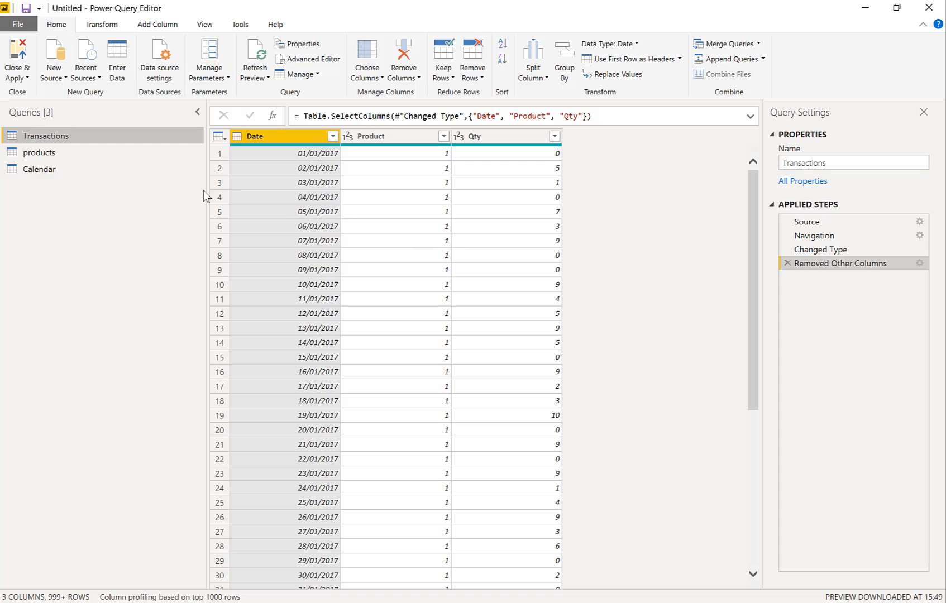
pyautogui.click(39, 154)
pyautogui.click(39, 170)
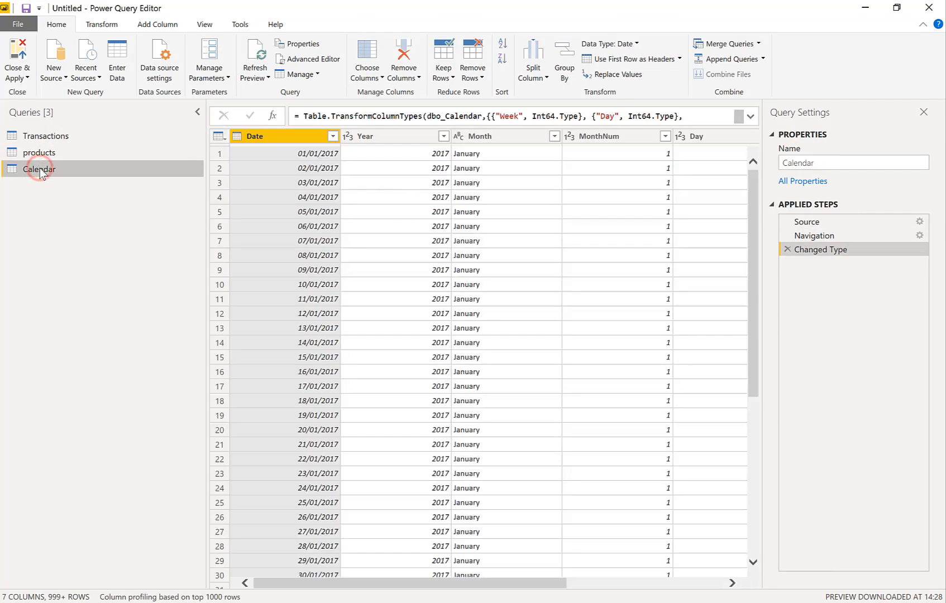
pyautogui.click(41, 136)
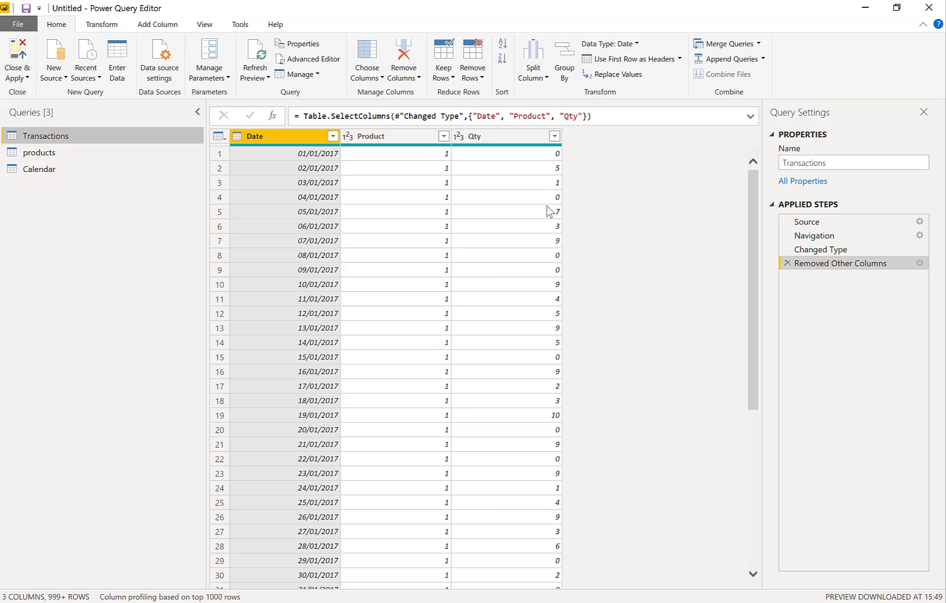
pyautogui.click(523, 156)
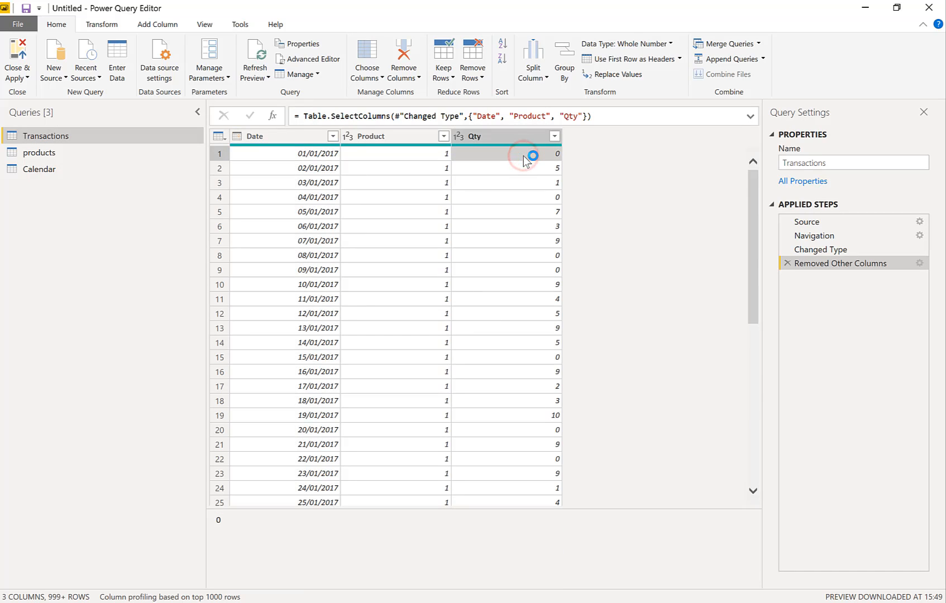
pyautogui.click(525, 257)
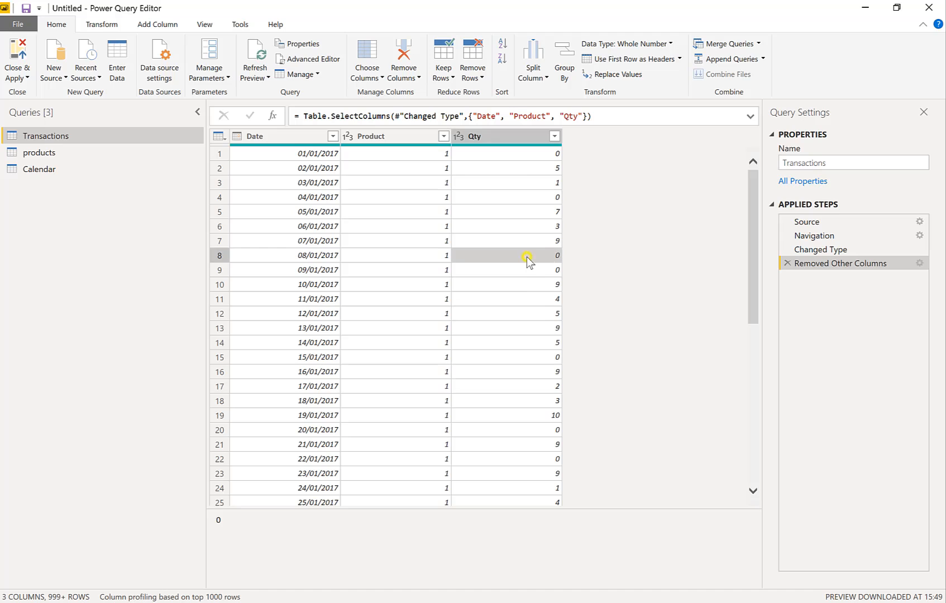
pyautogui.rightClick(527, 257)
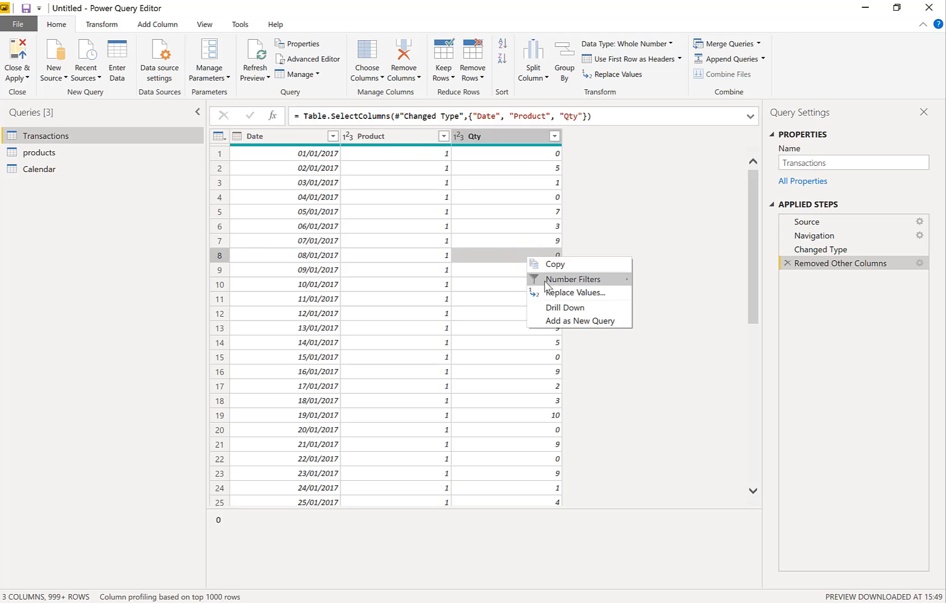
pyautogui.moveTo(548, 281)
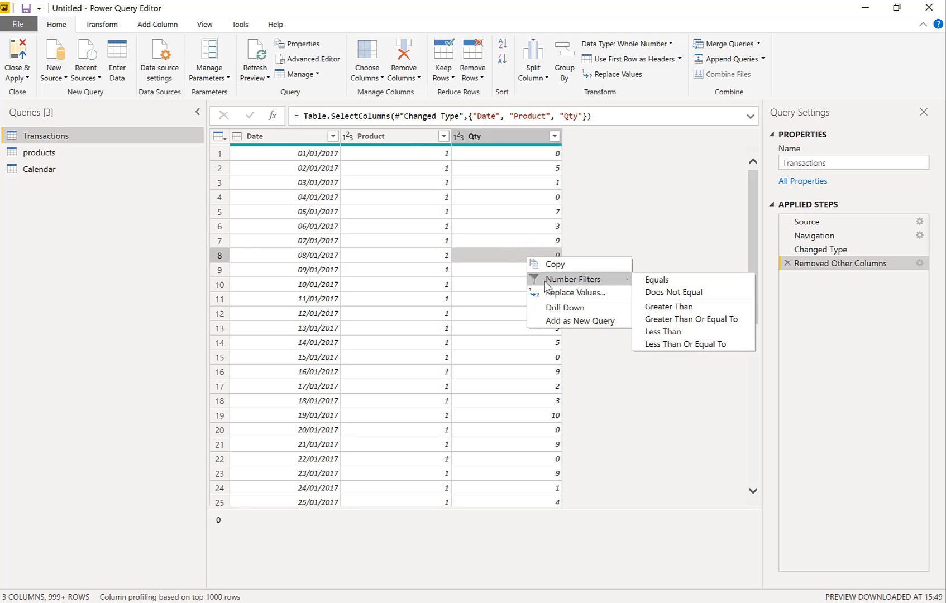
pyautogui.click(647, 292)
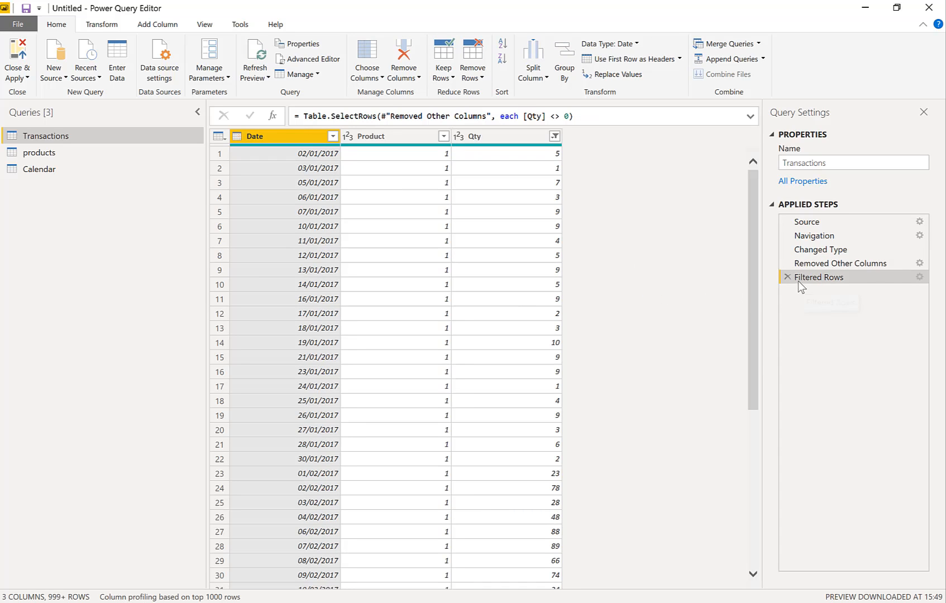
pyautogui.click(920, 278)
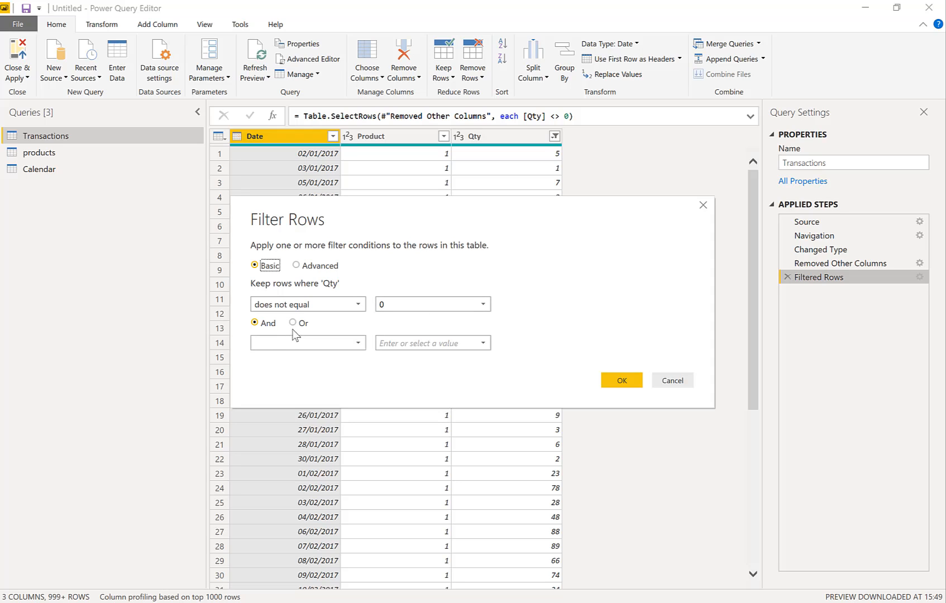
pyautogui.click(622, 381)
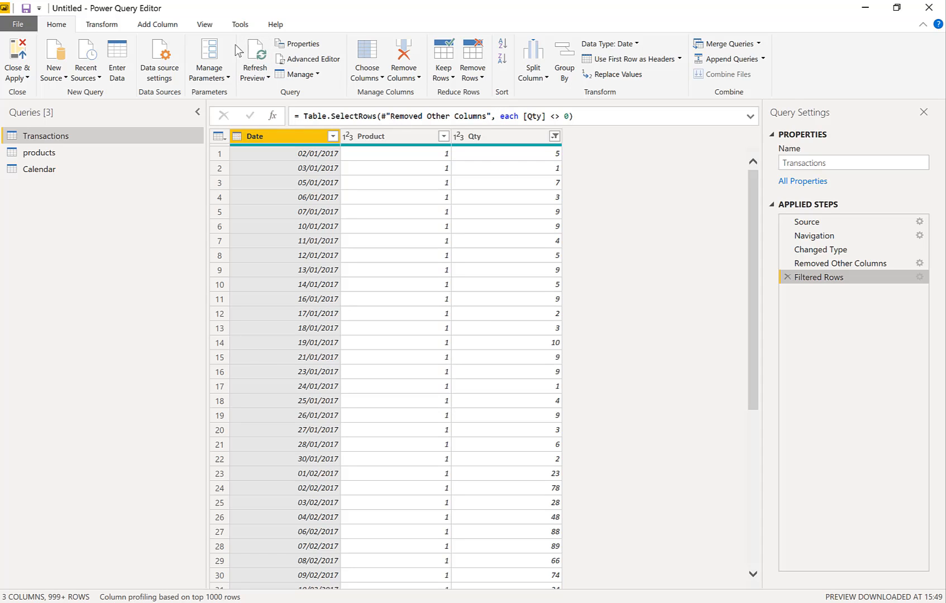
# Close the Power Query Editor and apply the query changes to the data model
pyautogui.click(209, 26)
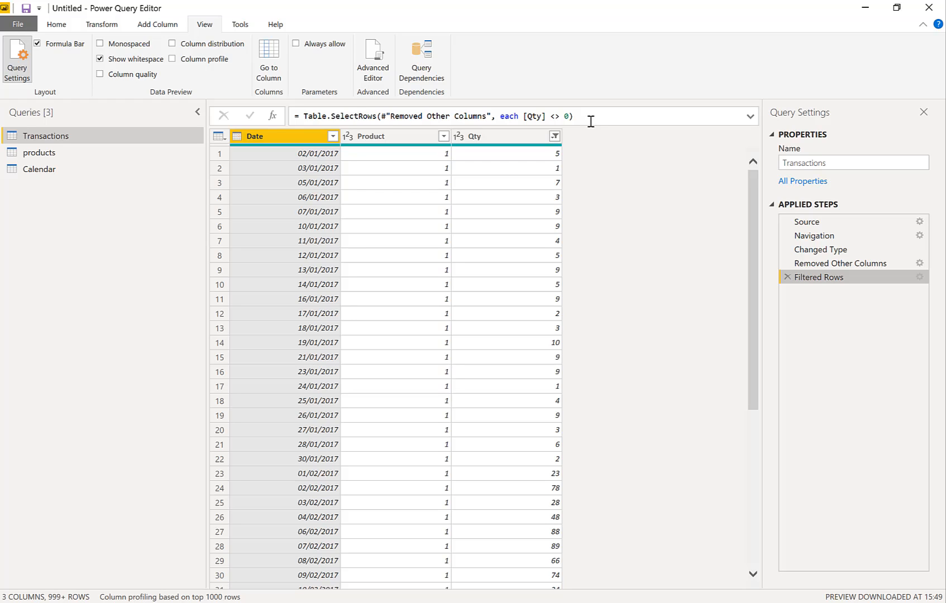
pyautogui.click(57, 25)
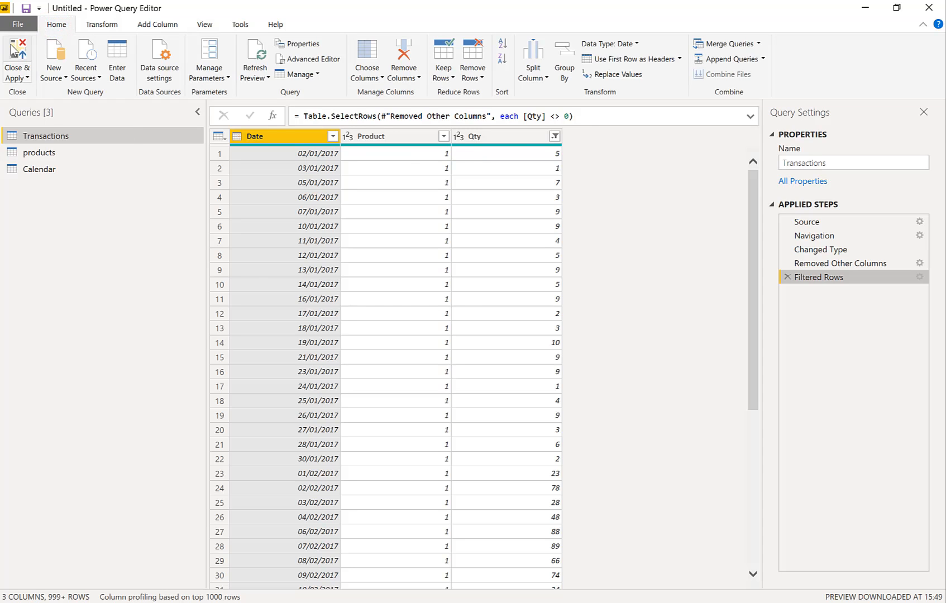
pyautogui.click(15, 49)
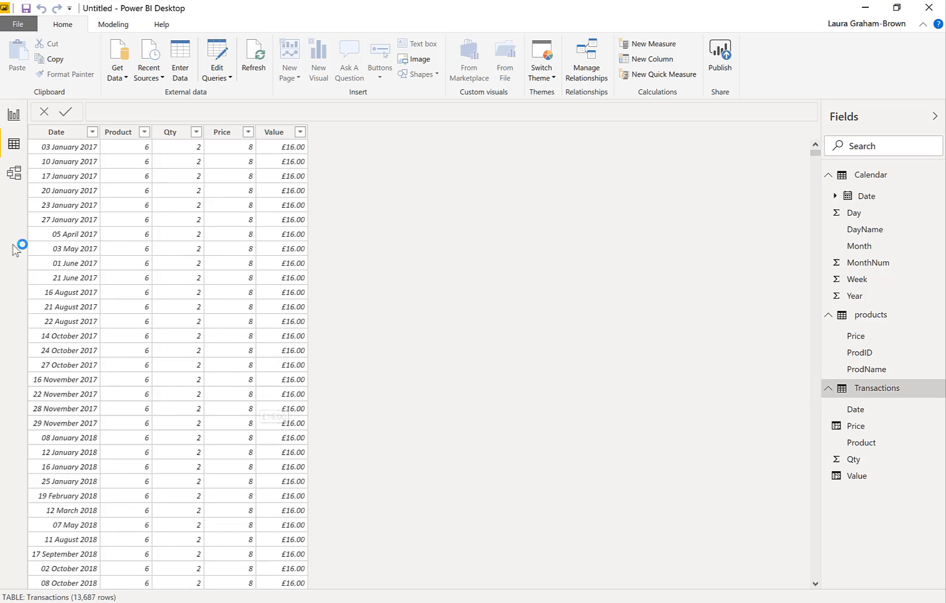
# Return to the report's Page 1 and clear the 2017 selection in the Year slicer
pyautogui.click(14, 115)
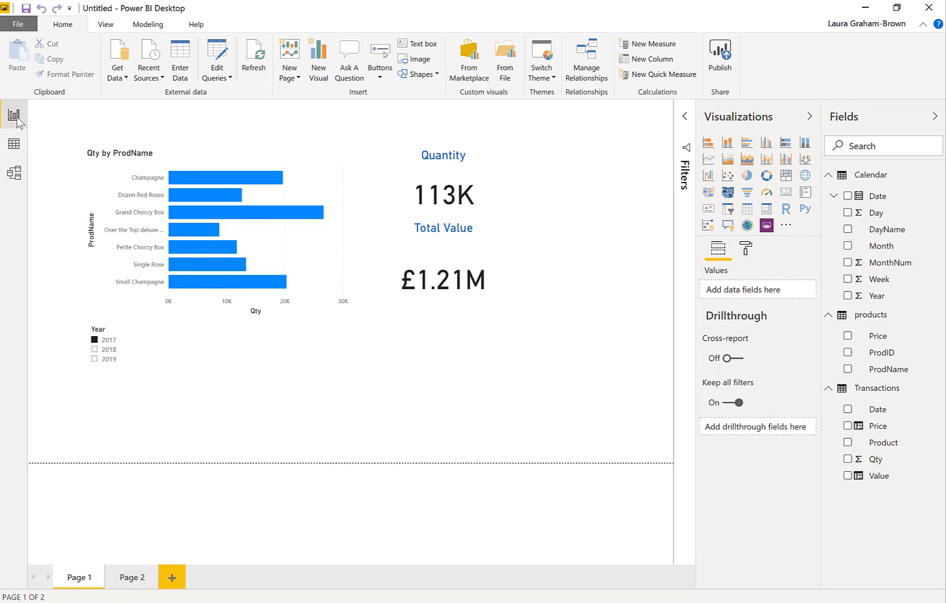
pyautogui.click(94, 339)
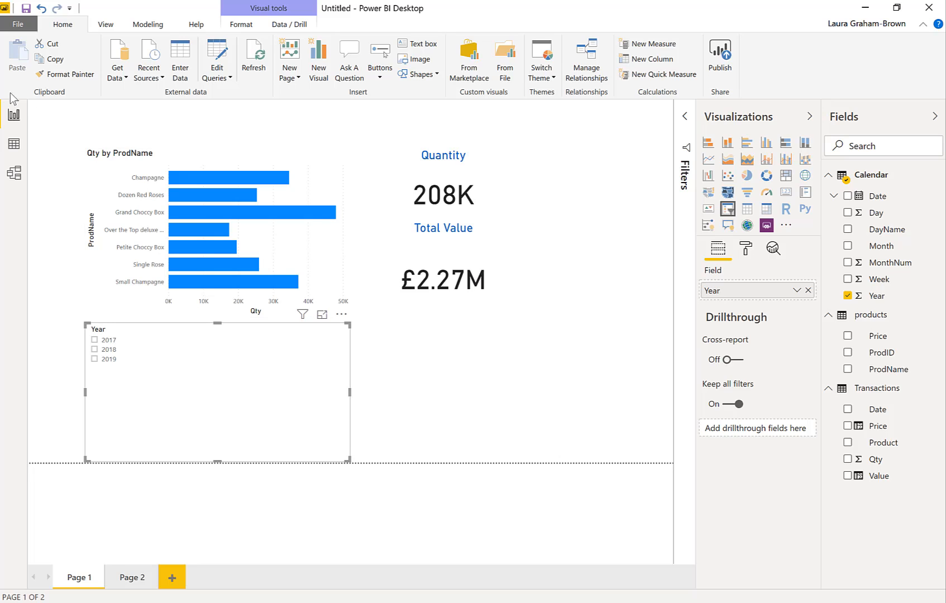
# Save the report as "power bi summit" in the Power BI Intro folder and deselect the Year slicer
pyautogui.click(27, 14)
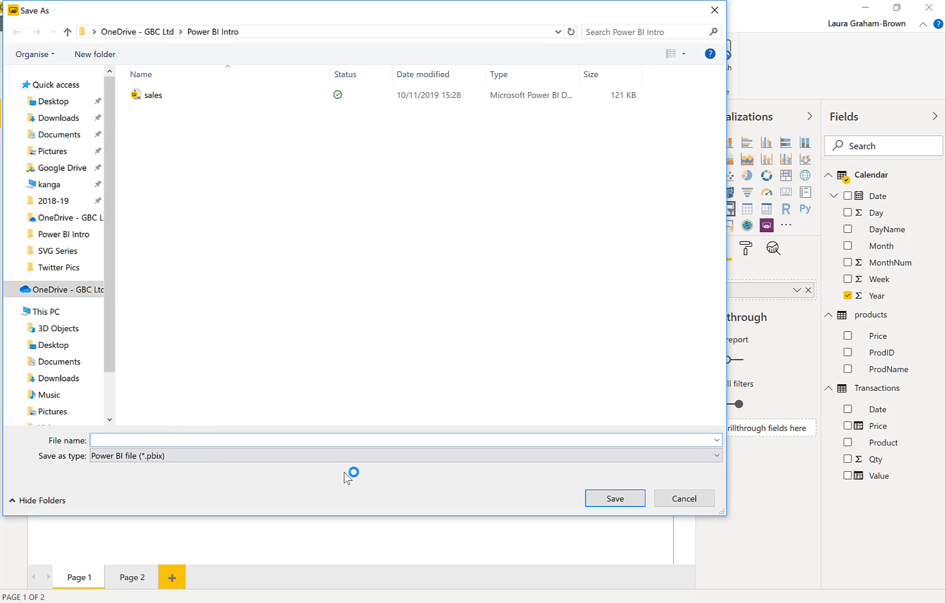
pyautogui.write('p')
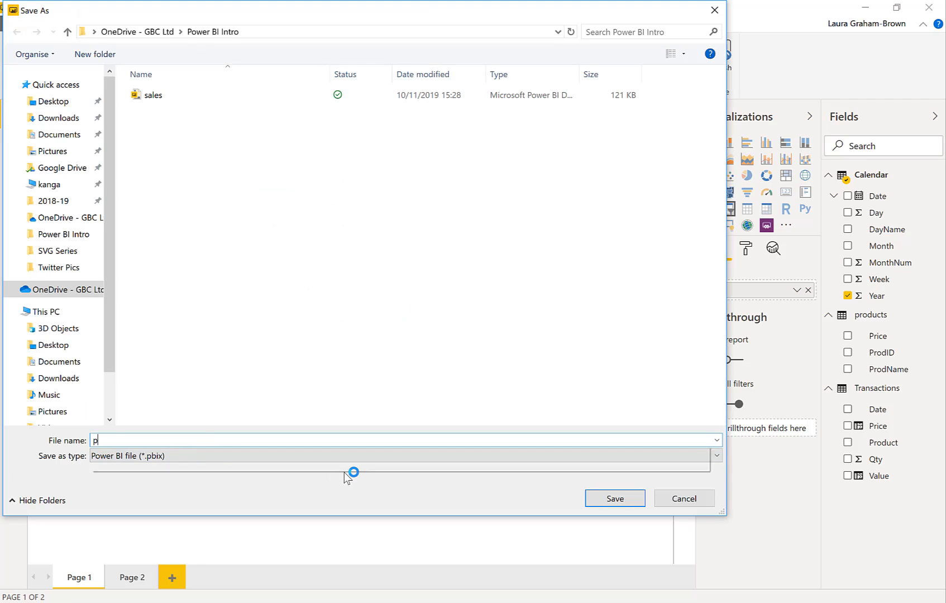
pyautogui.write('ower bi s')
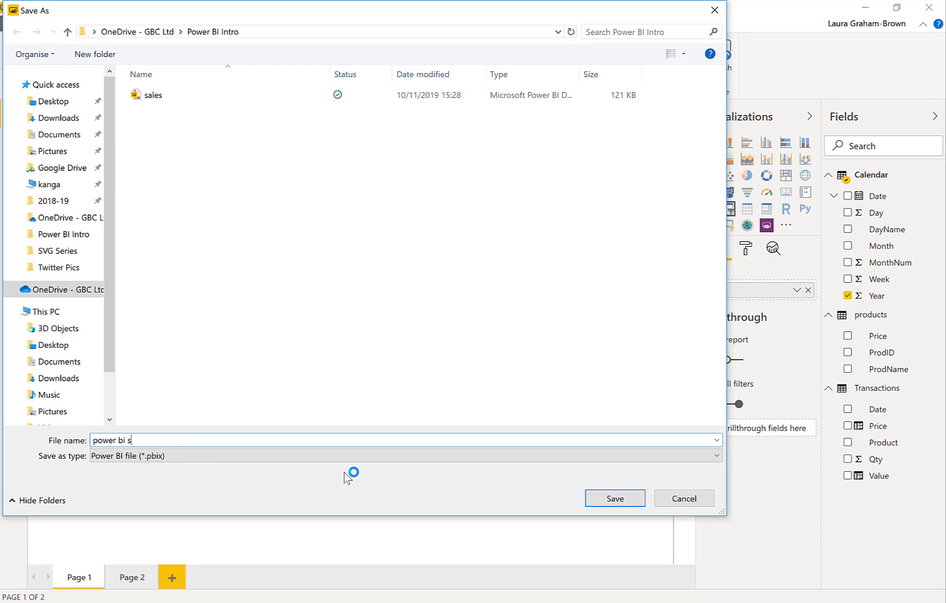
pyautogui.write('ummit')
pyautogui.click(615, 505)
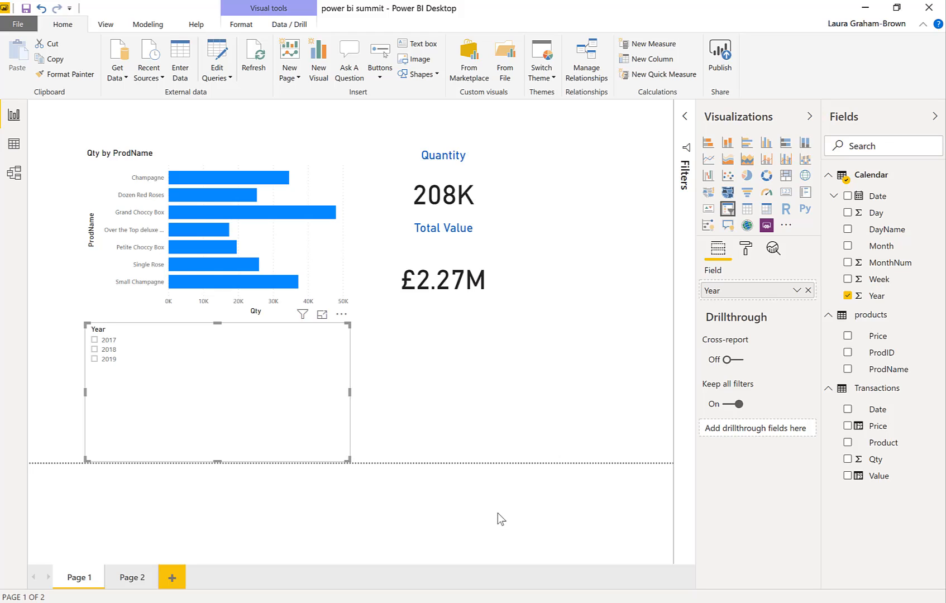
pyautogui.click(416, 381)
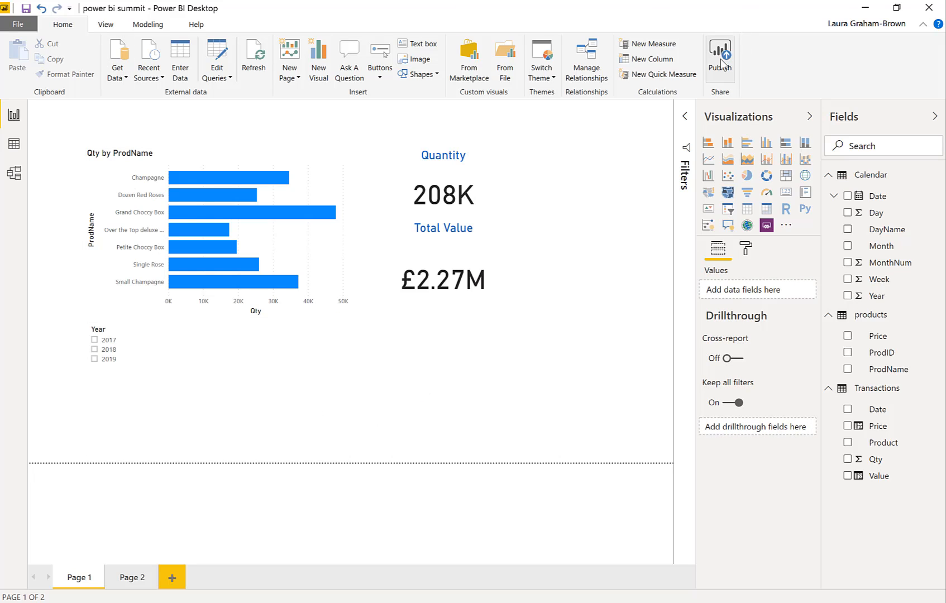
# Publish the report to the Power BI Intro workspace, saving pending changes, and open the published report in the Power BI service
pyautogui.click(9, 27)
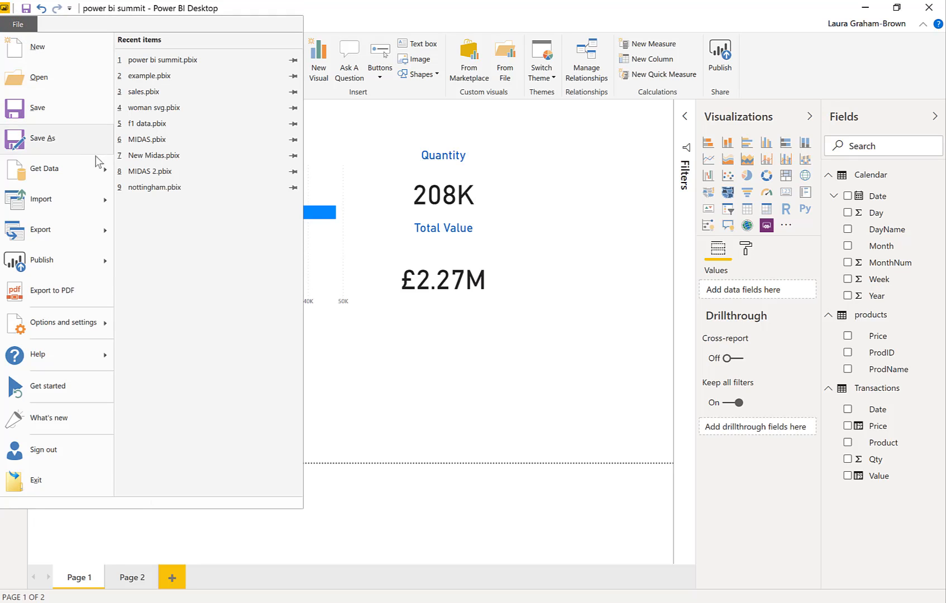
pyautogui.moveTo(76, 262)
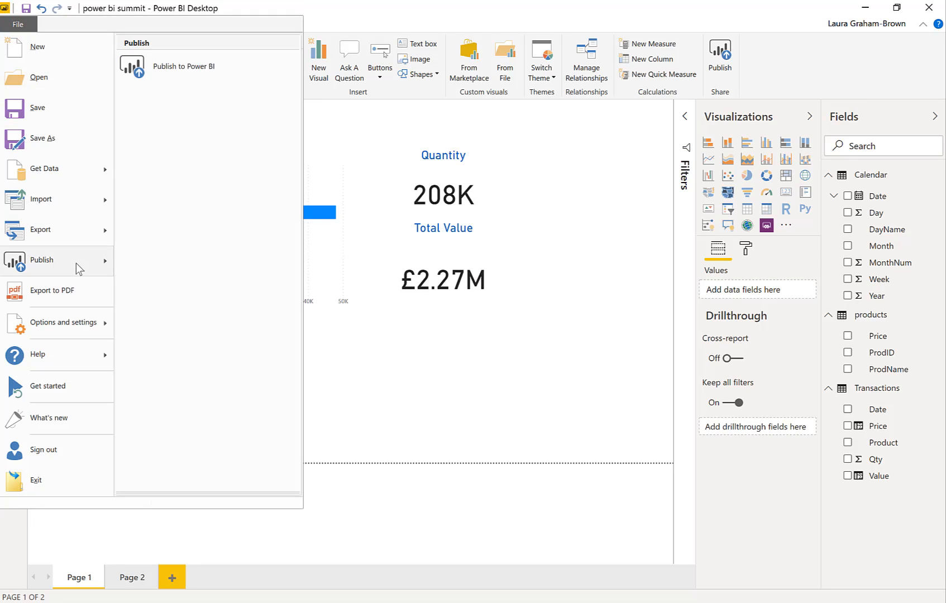
pyautogui.click(224, 71)
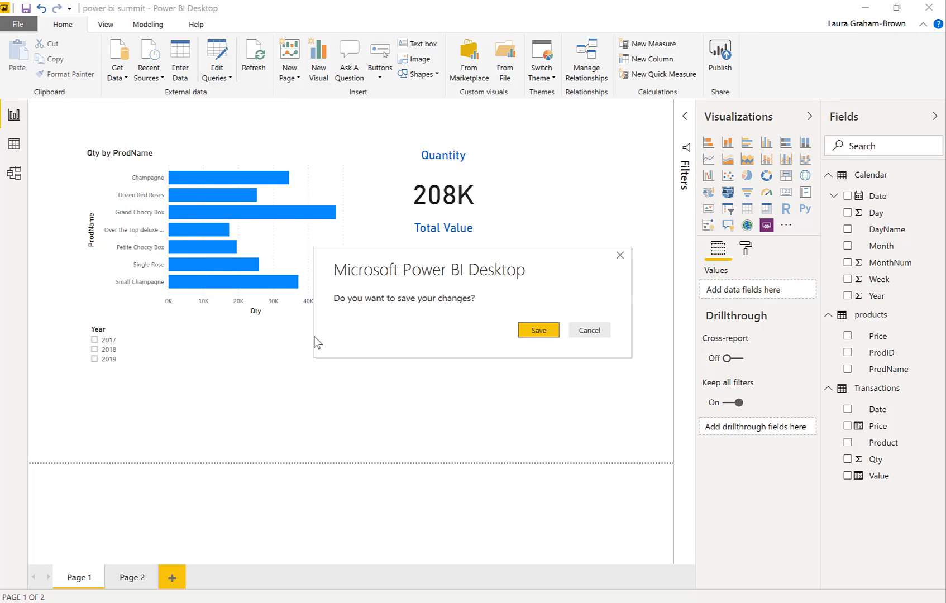
pyautogui.click(529, 334)
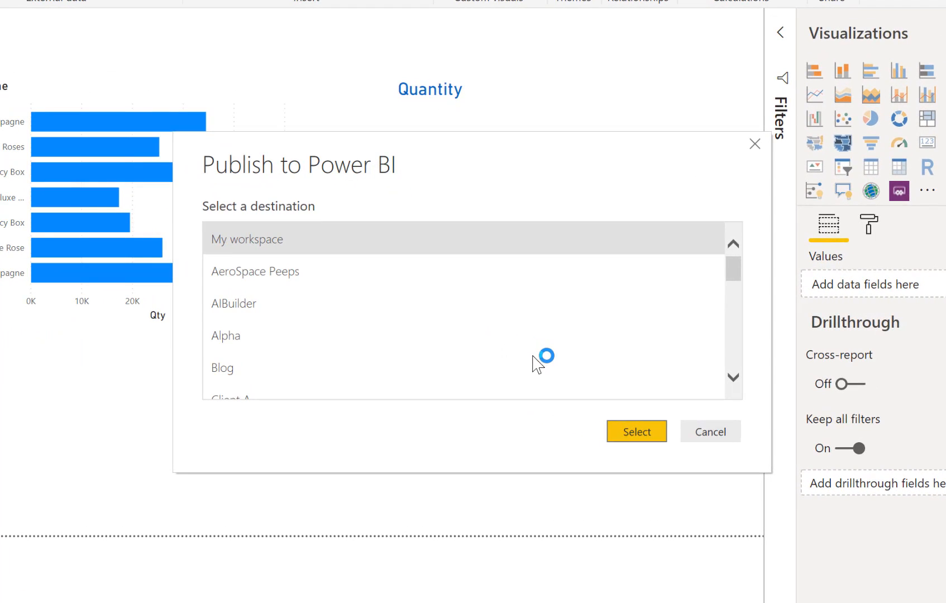
pyautogui.scroll(-3, 508, 335)
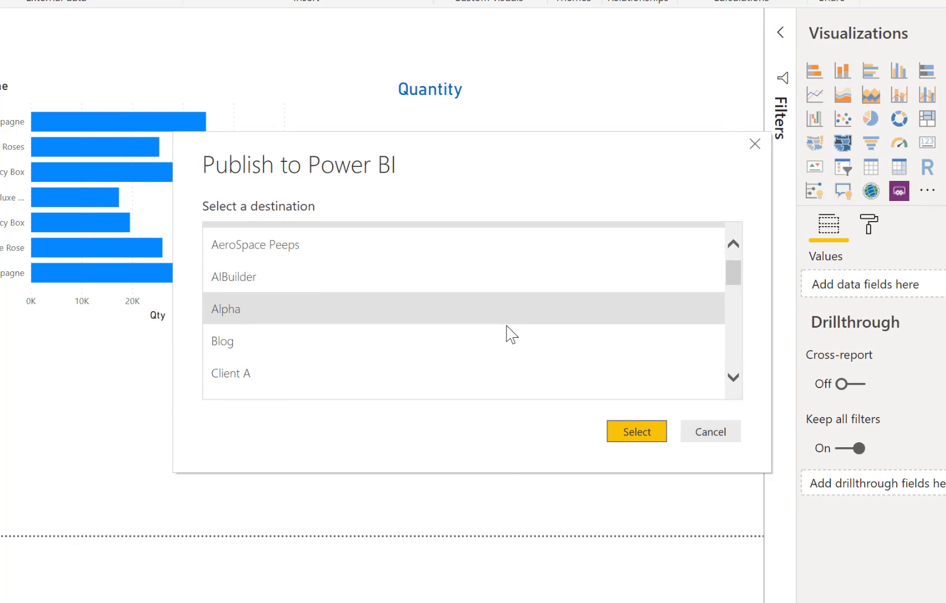
pyautogui.scroll(-5, 505, 330)
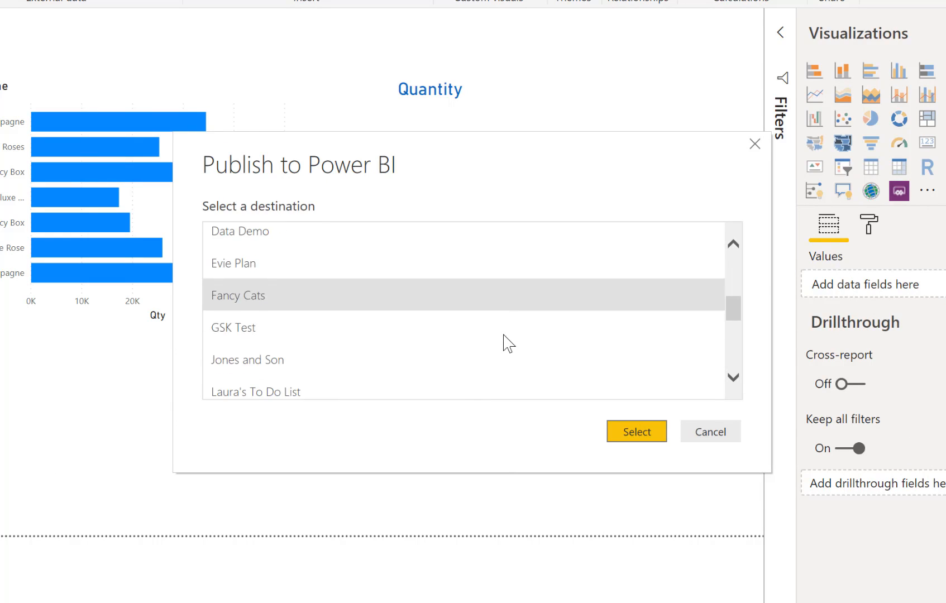
pyautogui.scroll(-3, 504, 336)
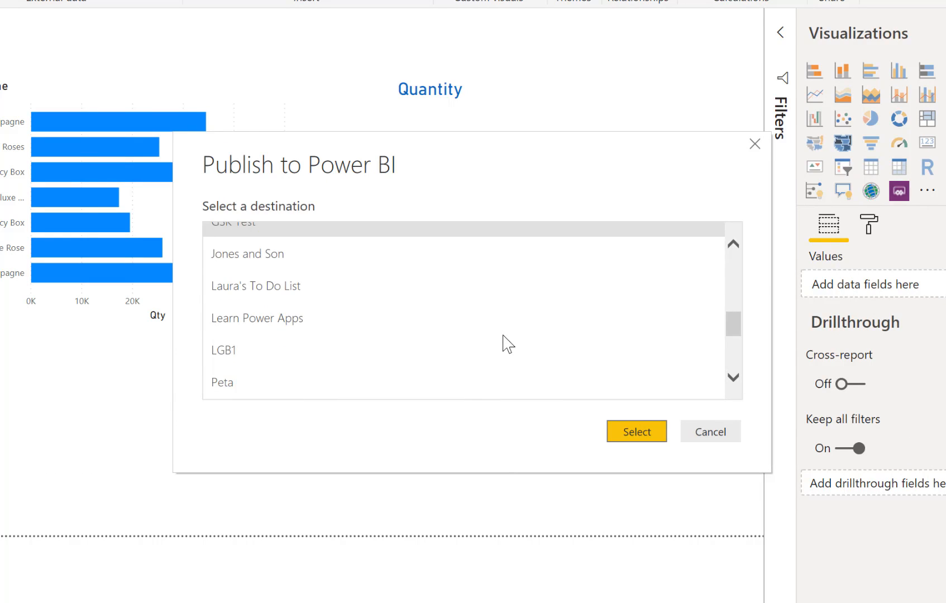
pyautogui.scroll(-4, 503, 335)
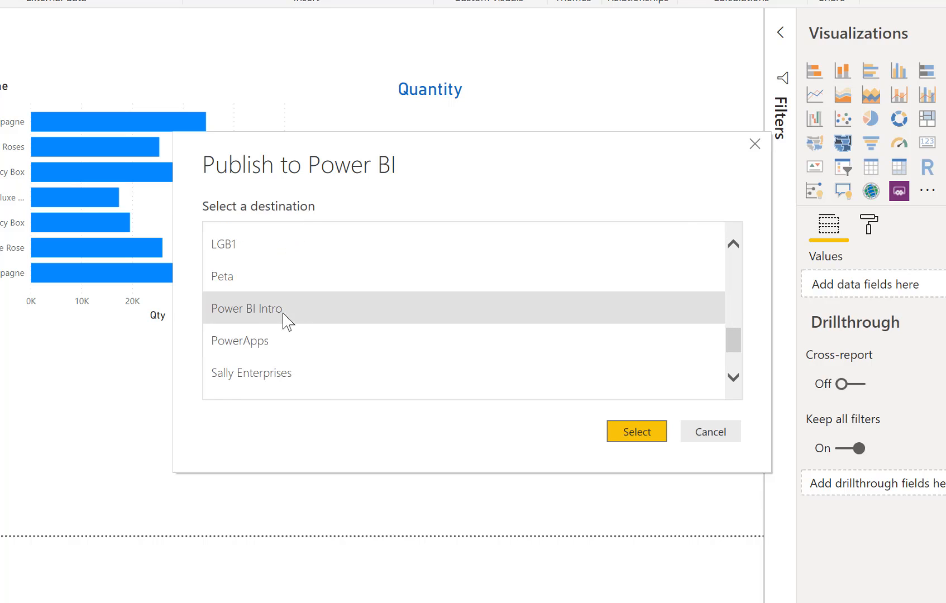
pyautogui.click(281, 315)
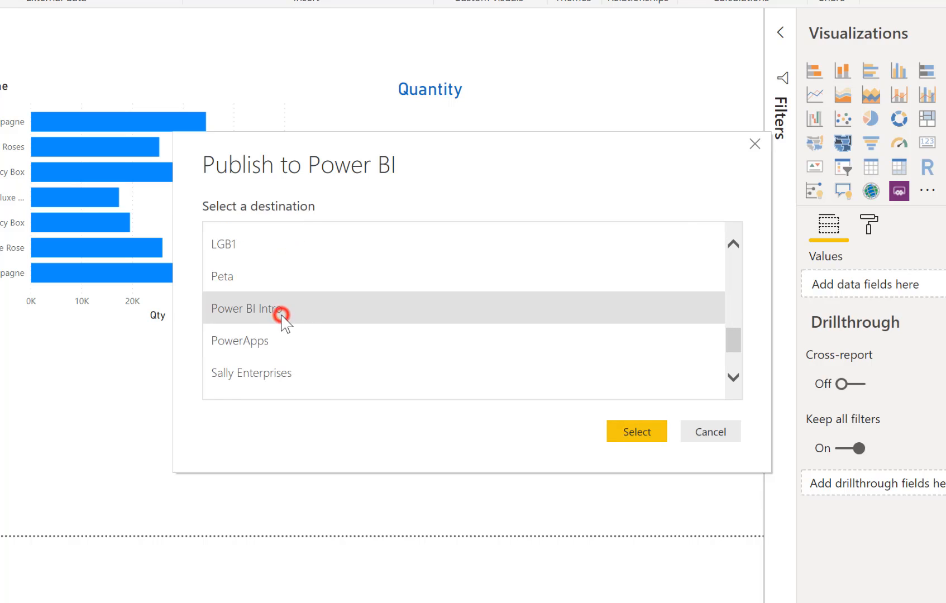
pyautogui.click(637, 431)
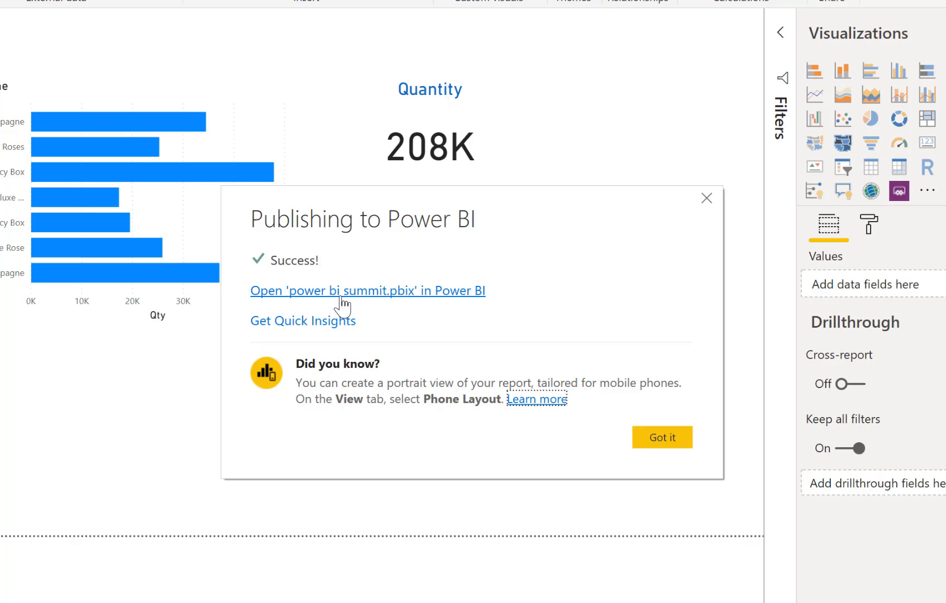
pyautogui.click(373, 296)
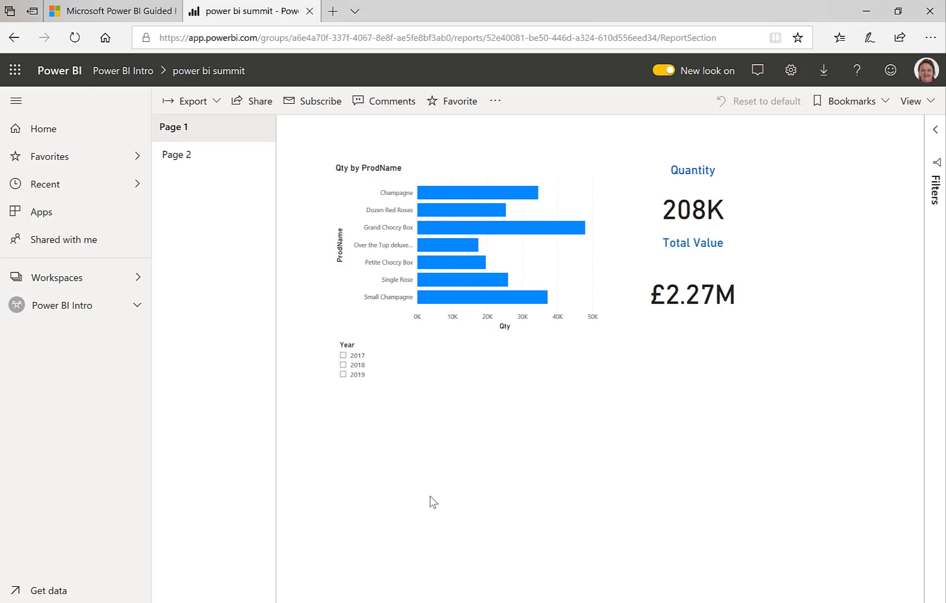
# Test the published report with the Petite Choccy Box bar and the 2018 Year filter, clear both, and view Page 2 before returning to Page 1
pyautogui.click(461, 262)
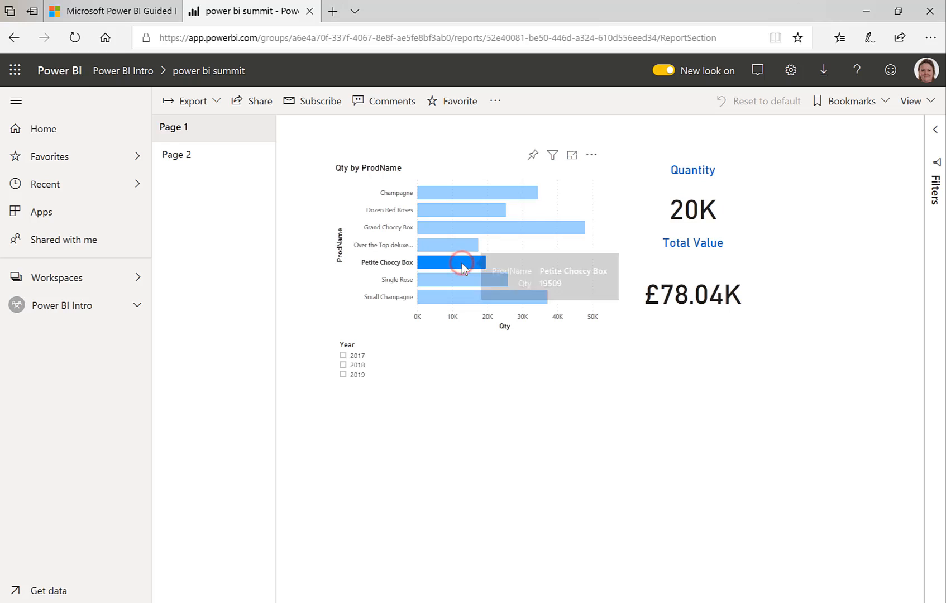
pyautogui.click(461, 263)
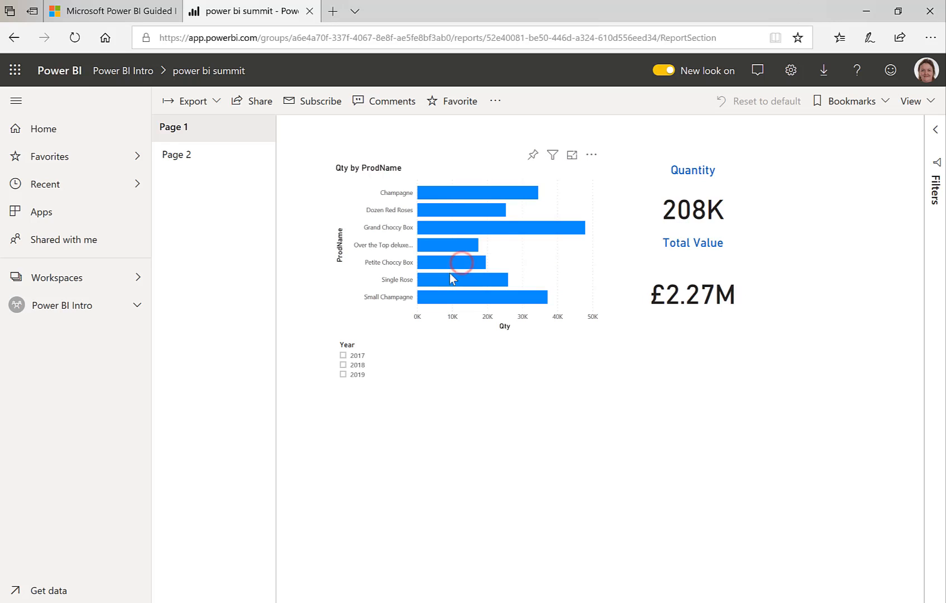
pyautogui.click(350, 355)
pyautogui.click(350, 365)
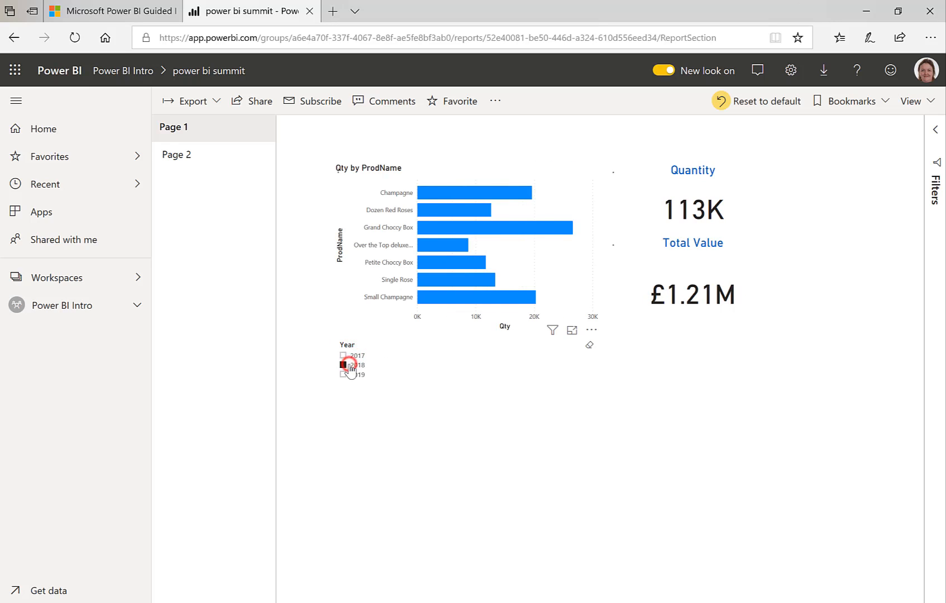
pyautogui.click(350, 366)
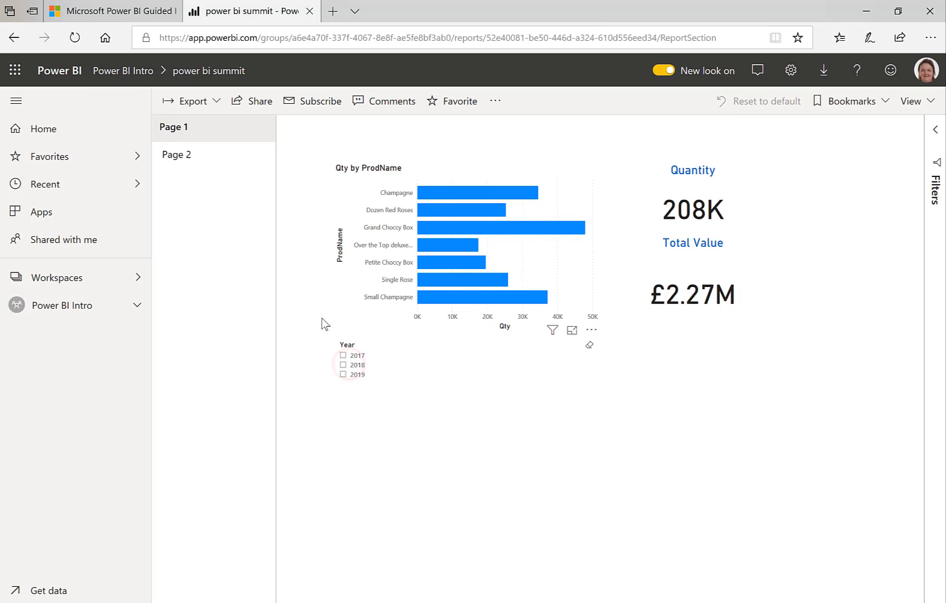
pyautogui.click(186, 156)
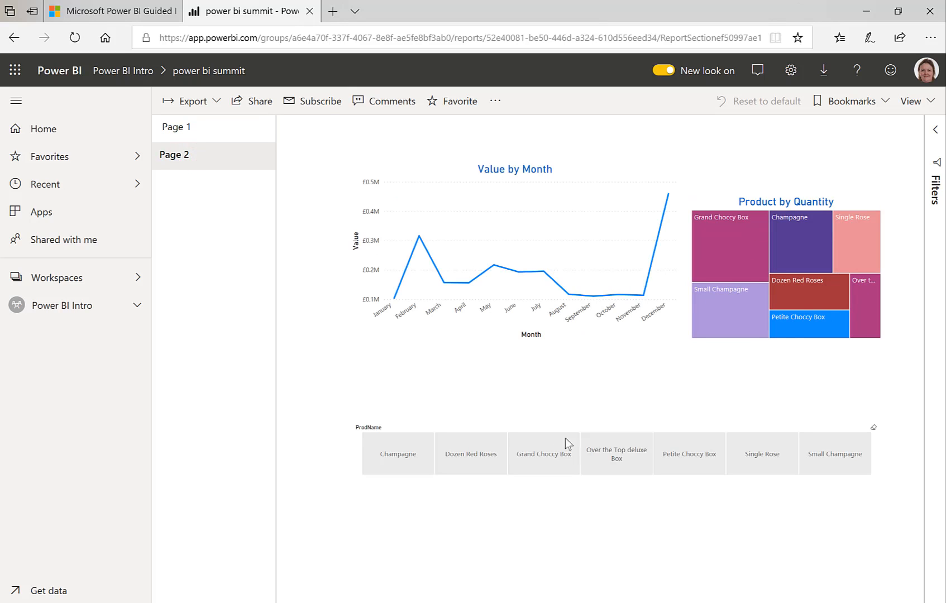
pyautogui.click(175, 129)
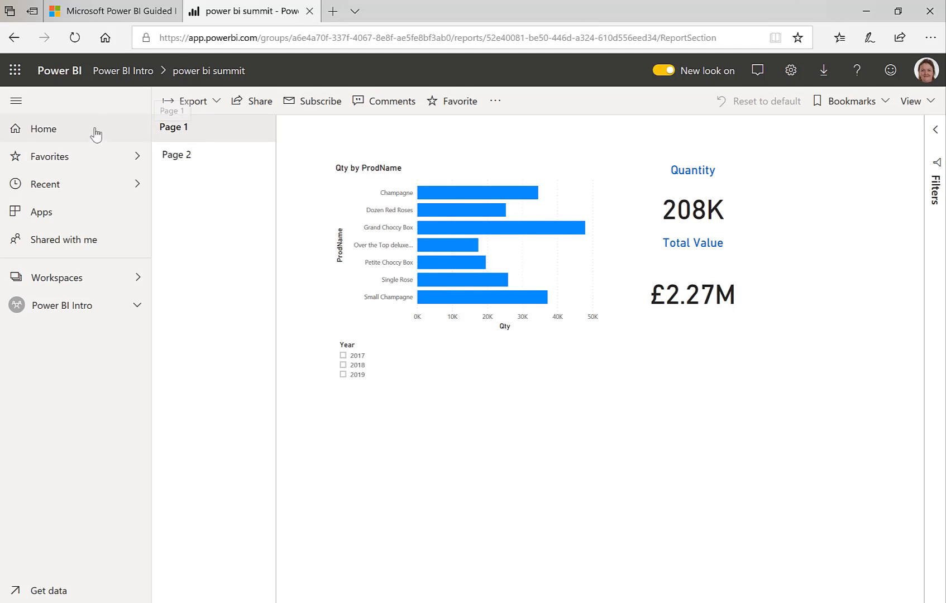
# Look through the list of workspaces and open the content of the Power BI Intro workspace
pyautogui.click(99, 282)
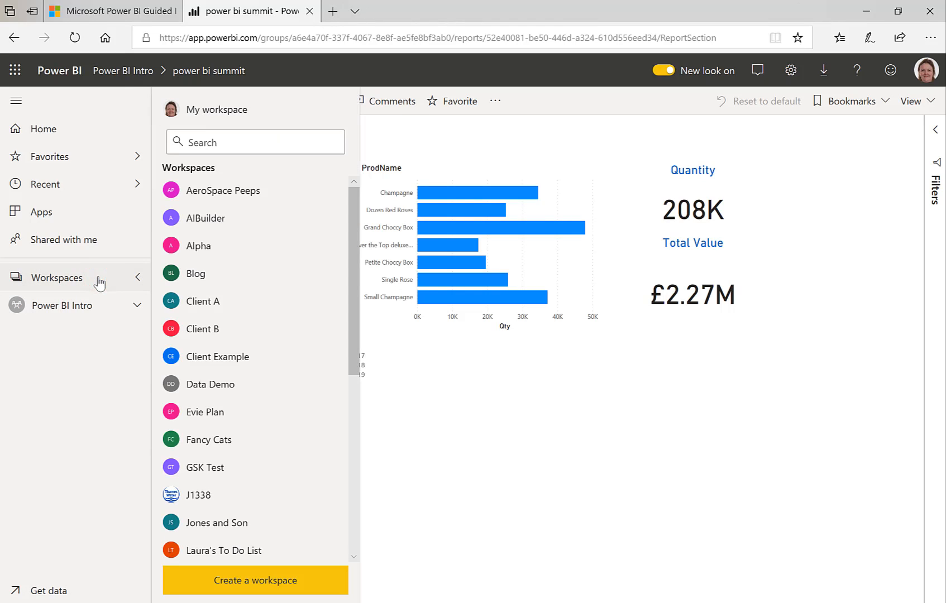
pyautogui.click(98, 279)
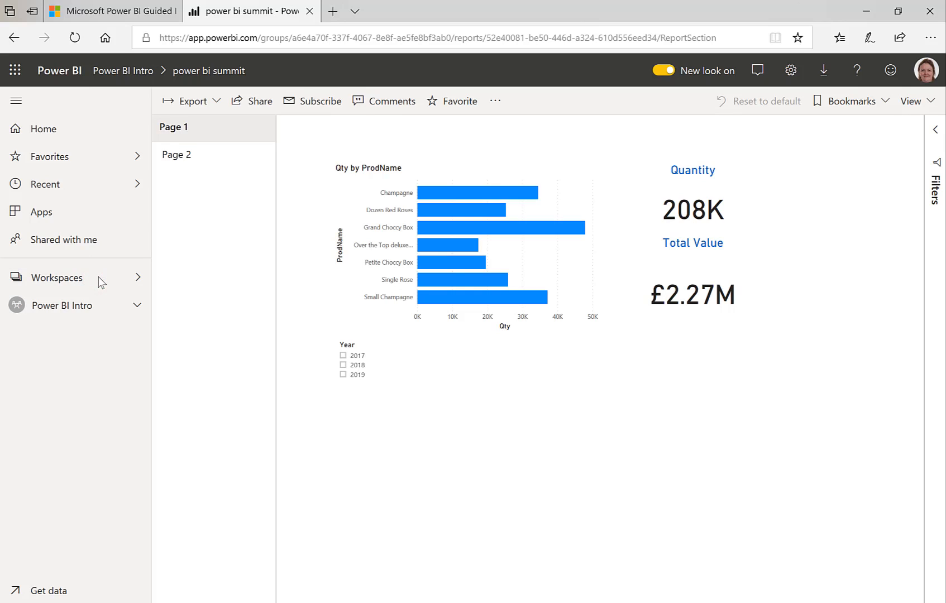
pyautogui.click(78, 311)
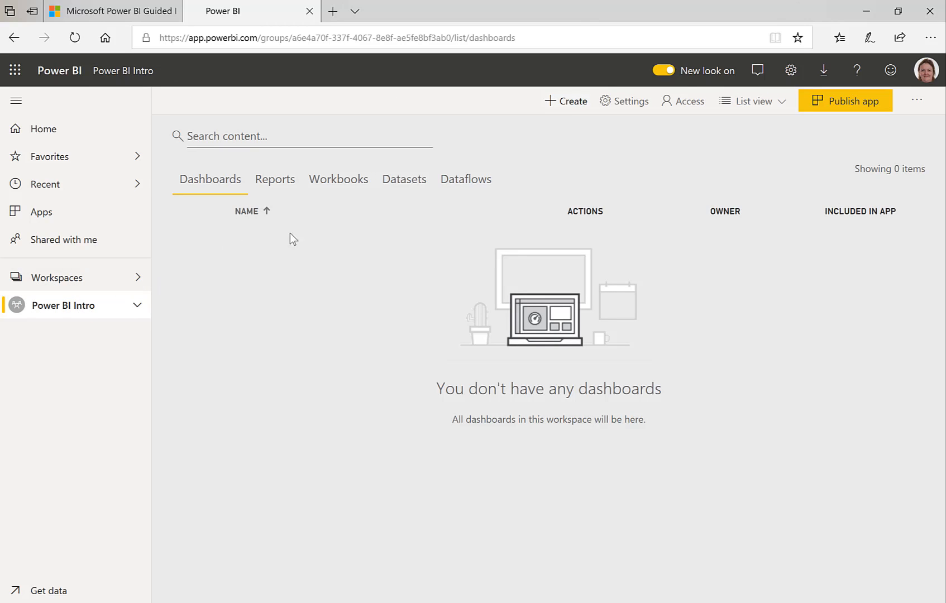
# Examine the Reports and Datasets lists of the workspace and return to the reports list
pyautogui.click(282, 189)
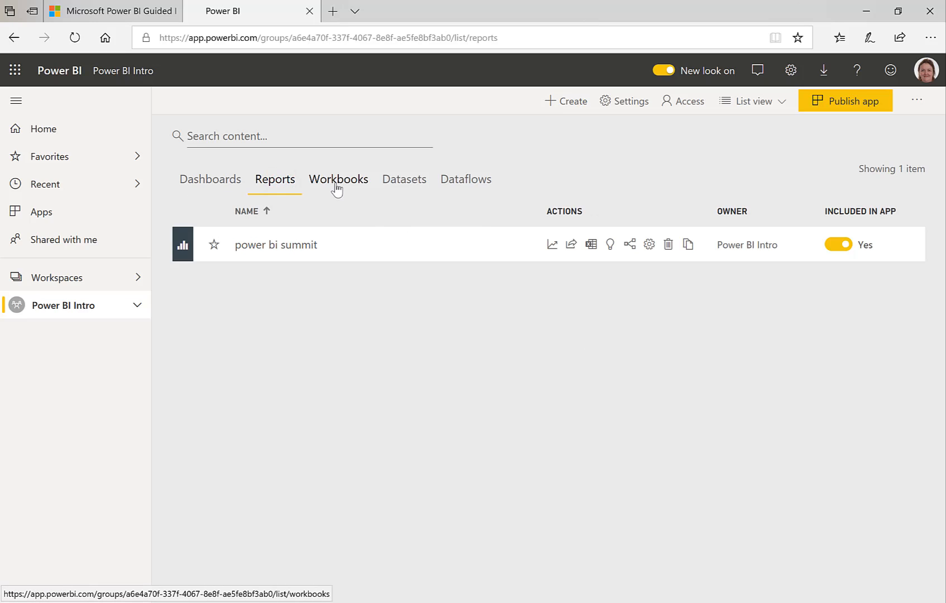
pyautogui.click(399, 188)
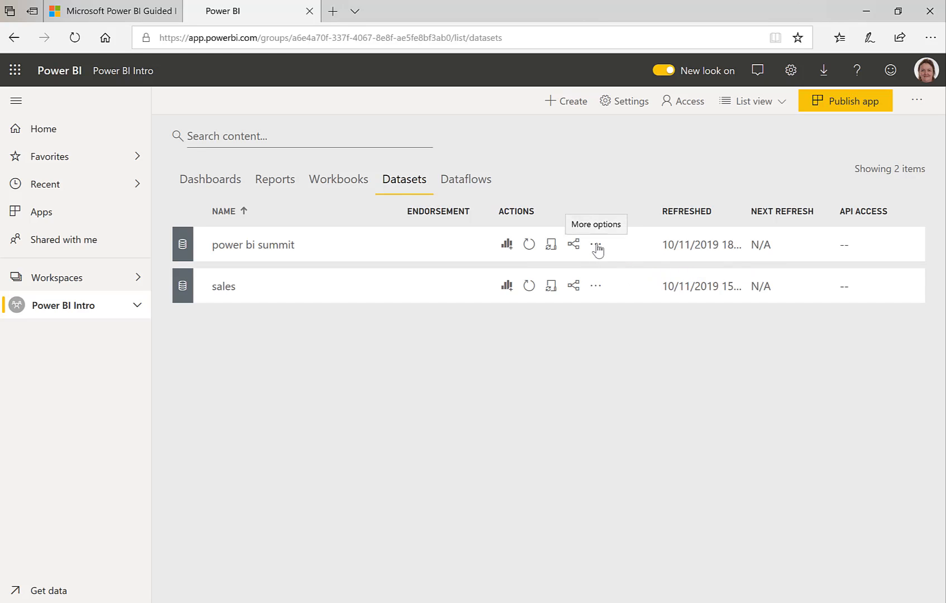
pyautogui.click(272, 183)
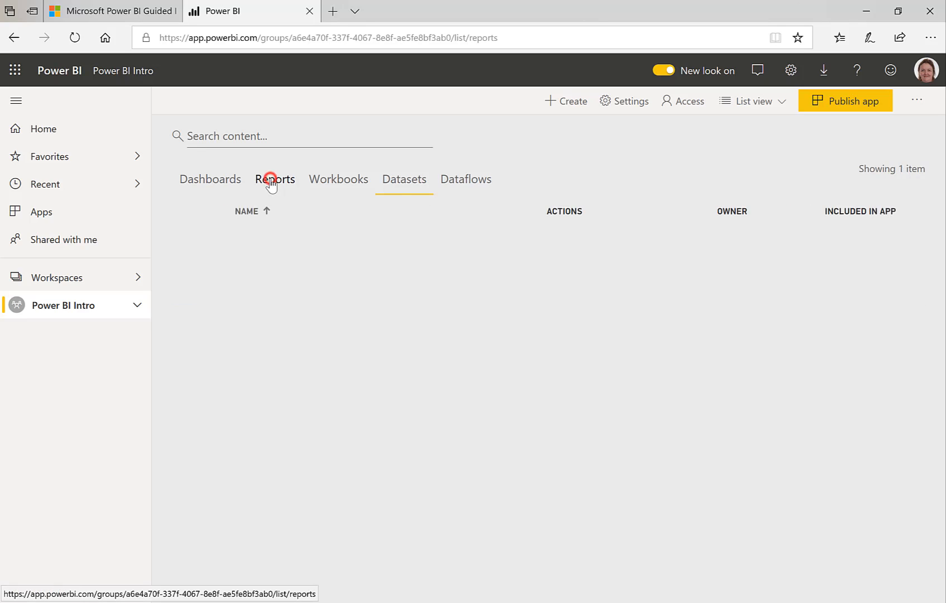
pyautogui.click(402, 185)
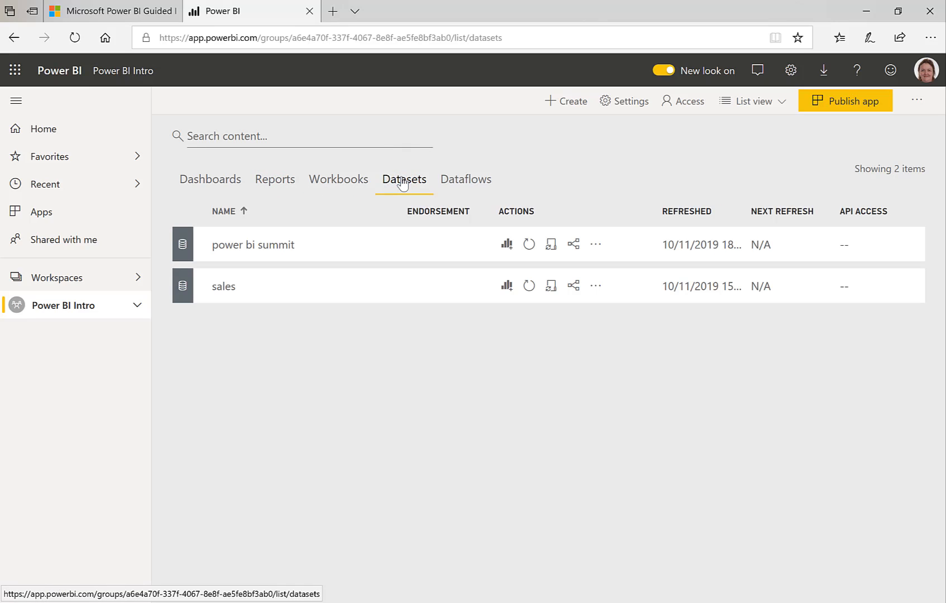
pyautogui.click(273, 186)
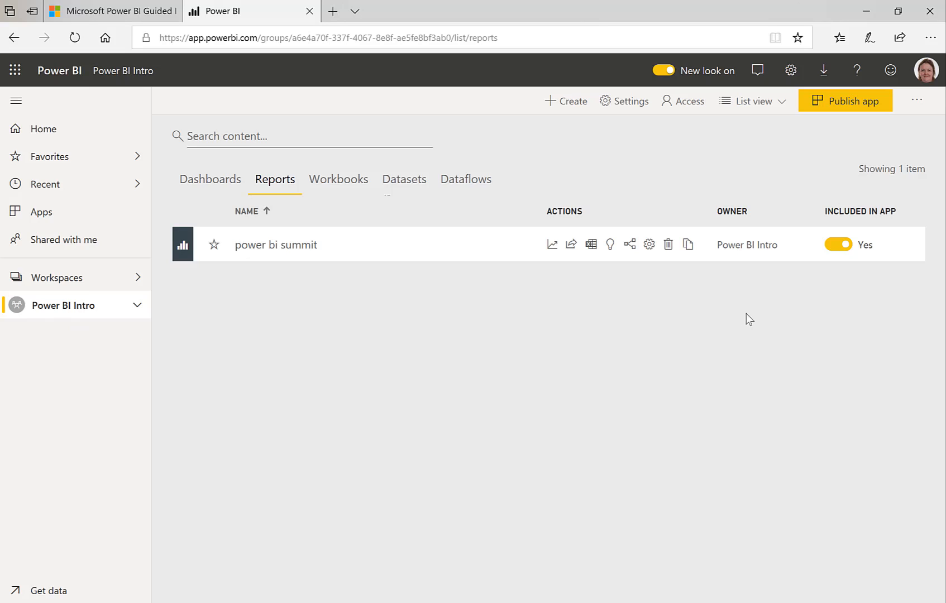
# Start publishing an app from the workspace, with the description "Summit demo" and orange as the app theme color
pyautogui.click(841, 109)
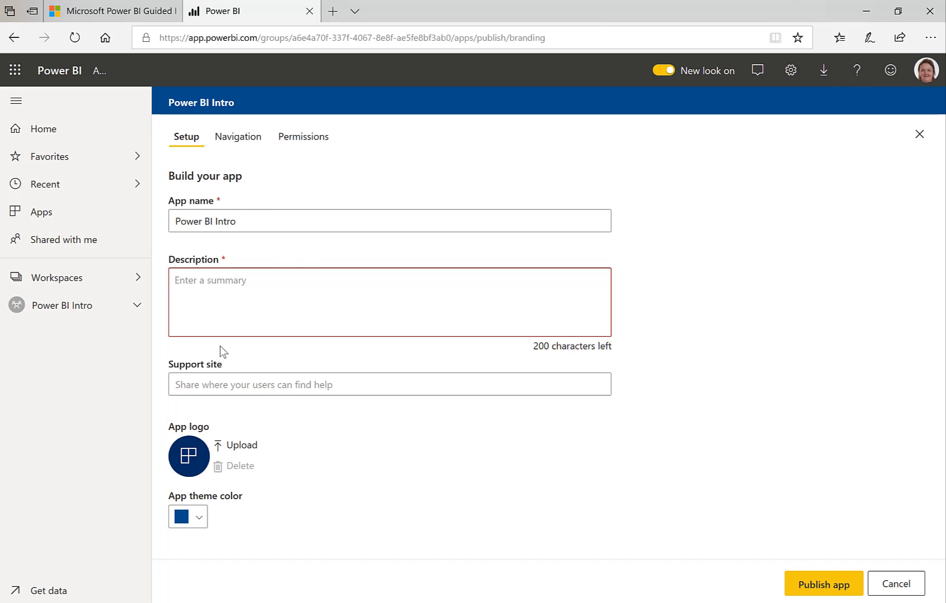
pyautogui.click(216, 302)
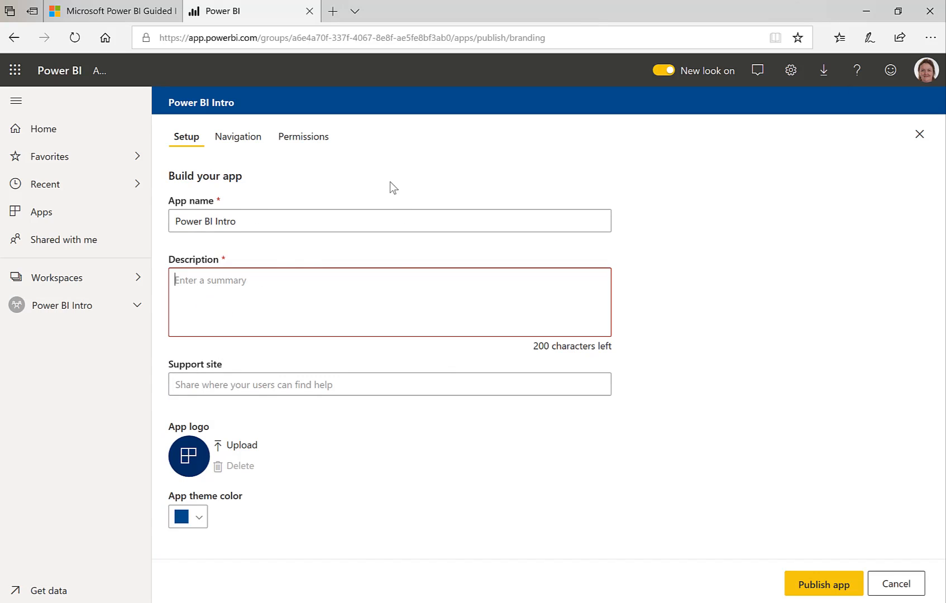
pyautogui.write('Sunnit')
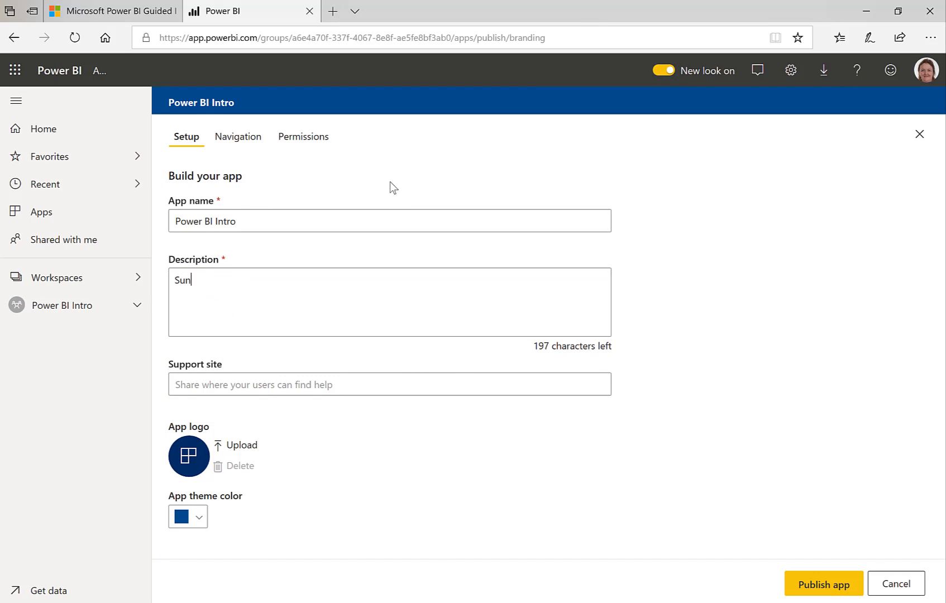
pyautogui.press('BackSpace')
pyautogui.press('BackSpace')
pyautogui.press('BackSpace')
pyautogui.press('BackSpace')
pyautogui.write('mmit demo')
pyautogui.click(199, 519)
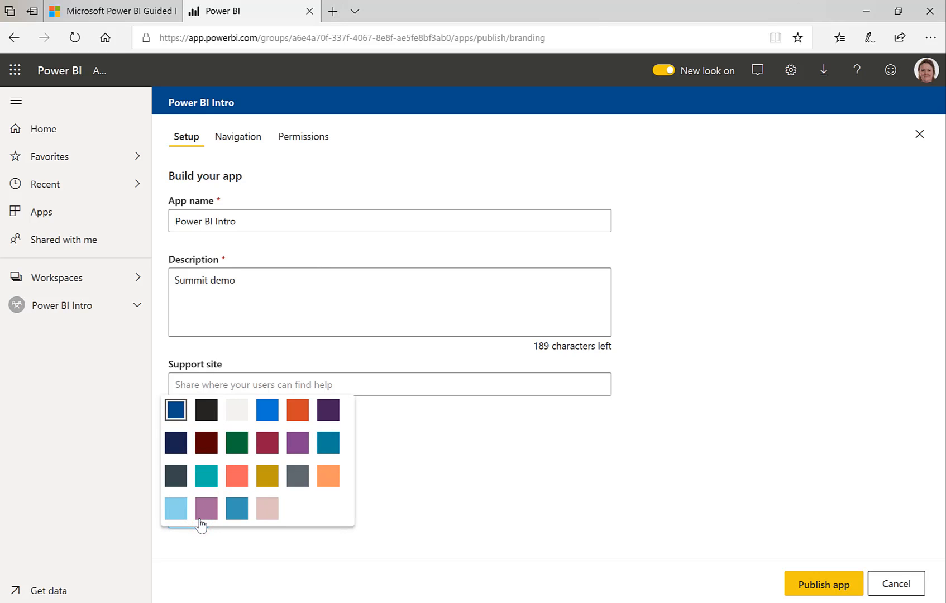
pyautogui.click(298, 412)
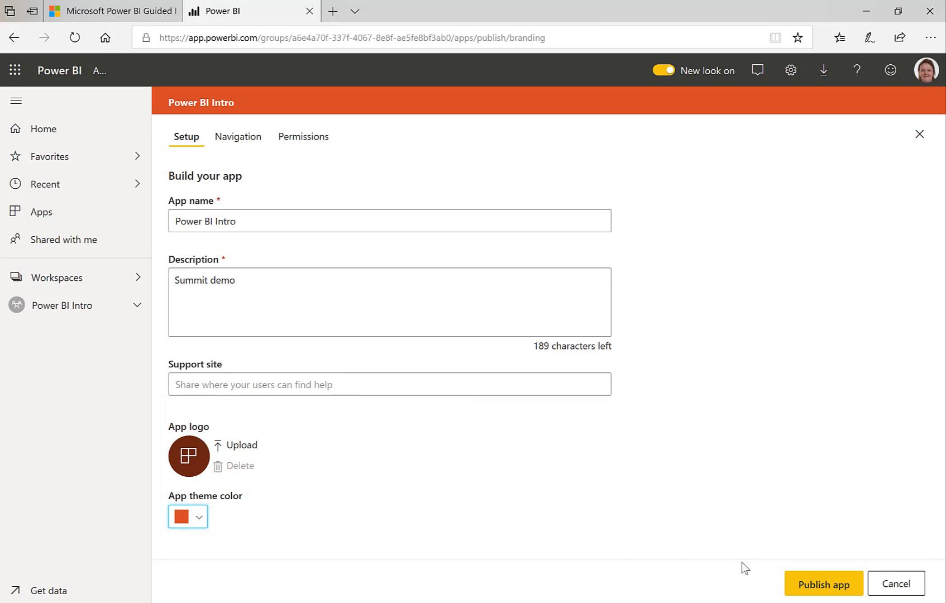
# Publish the Power BI Intro app, confirm the publication, and open the published app
pyautogui.click(802, 584)
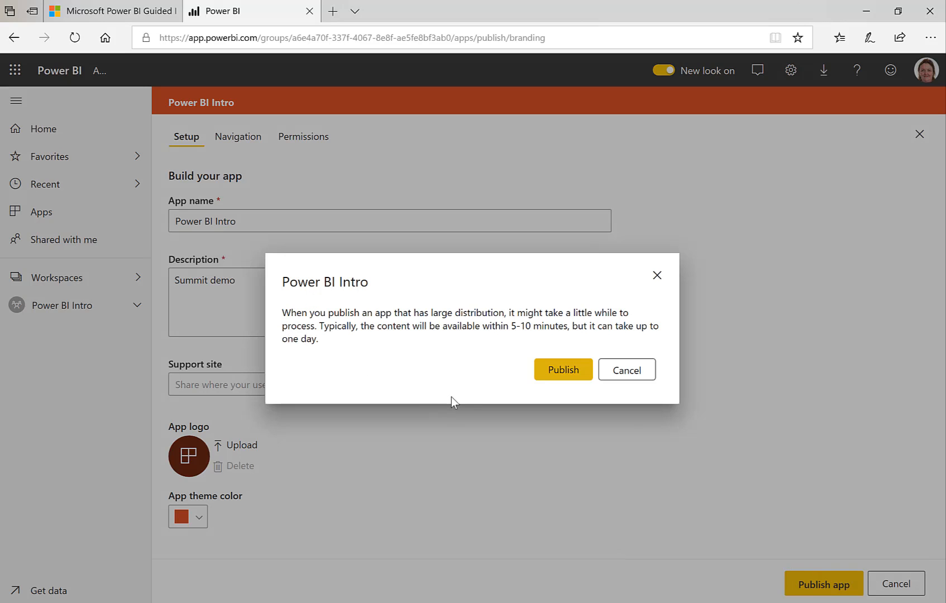
pyautogui.click(563, 370)
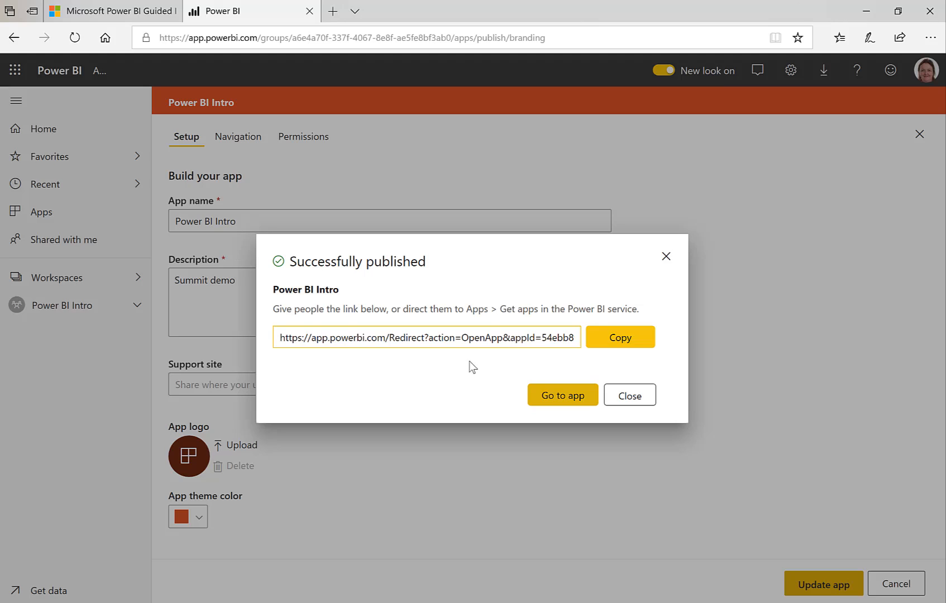
pyautogui.click(558, 398)
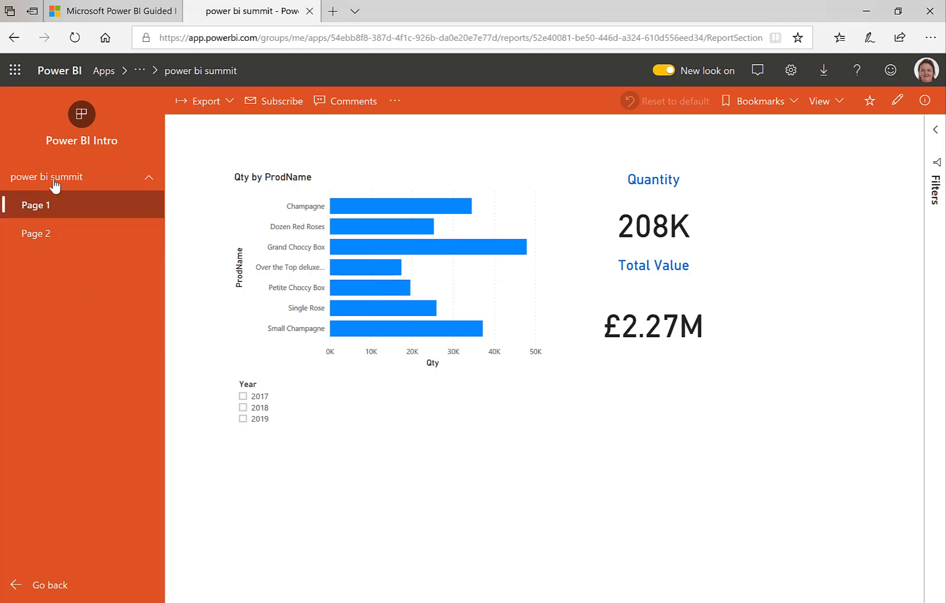
# Check the app's Page 2, Page 1 and collapsible page list, and test highlighting the Grand Choccy Box bar before clearing it
pyautogui.click(48, 235)
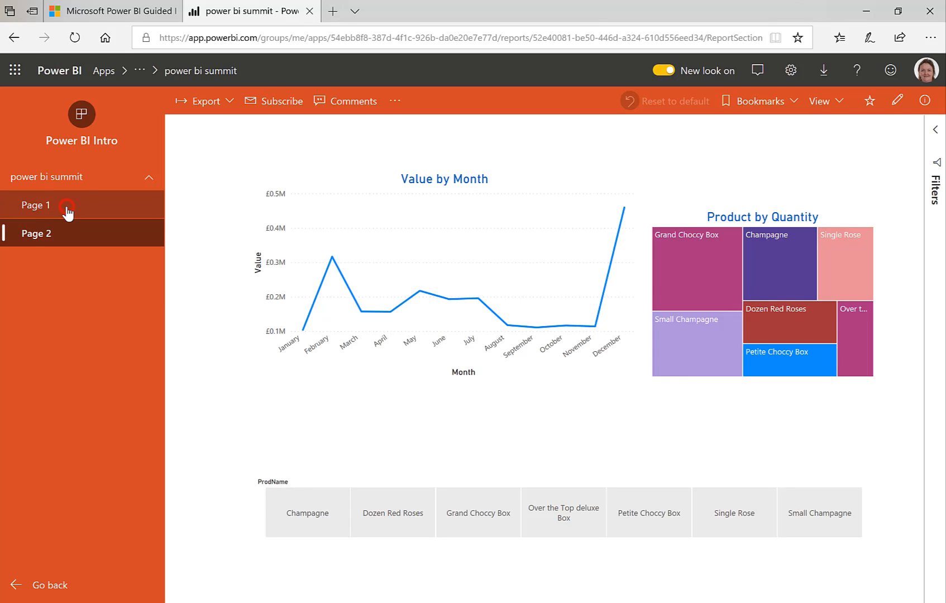
pyautogui.click(67, 210)
pyautogui.click(149, 178)
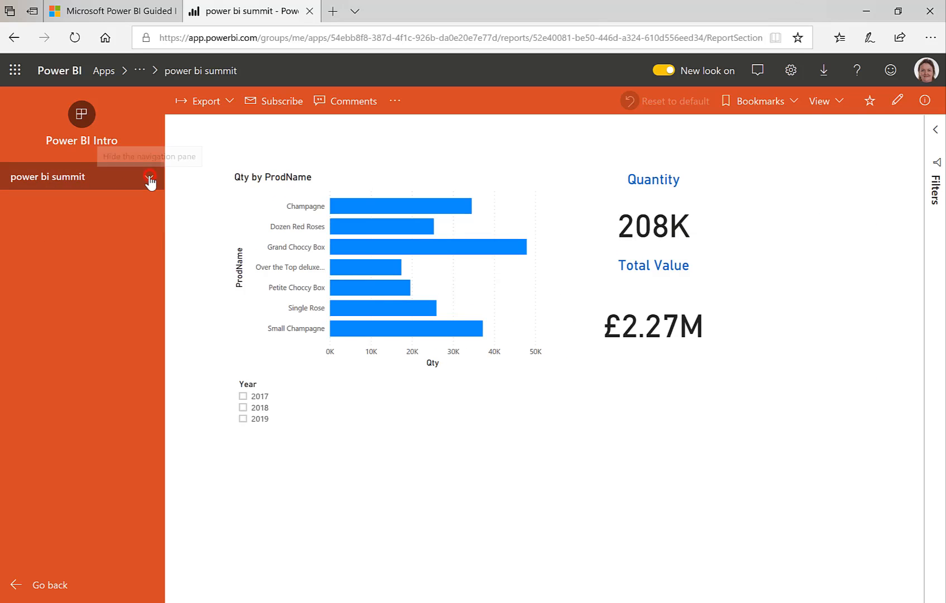
pyautogui.click(149, 177)
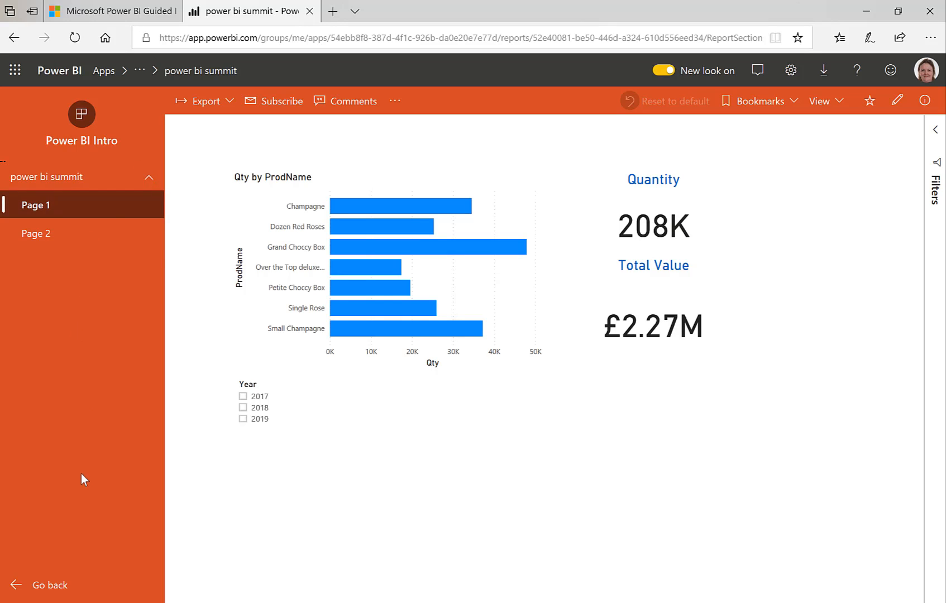
pyautogui.click(468, 246)
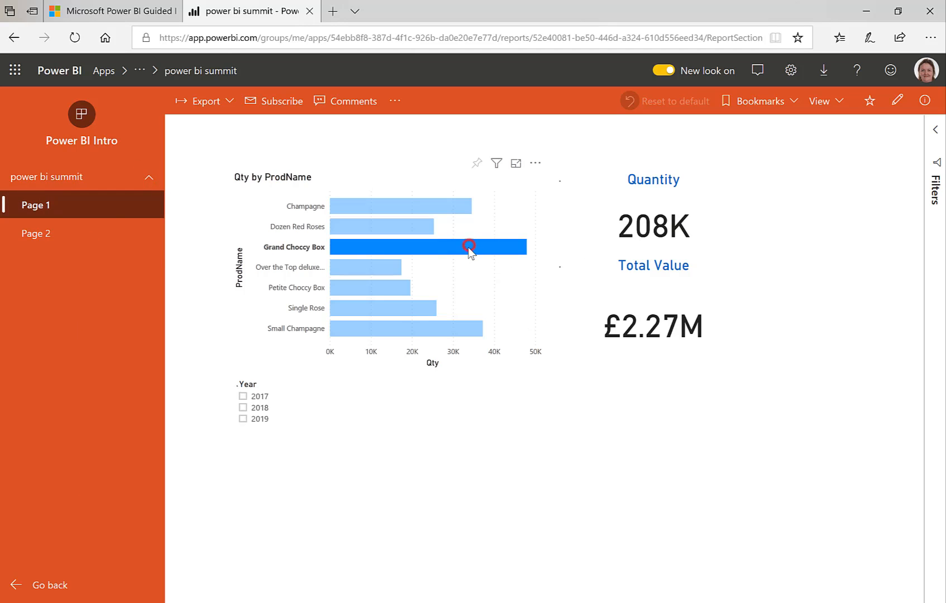
pyautogui.click(414, 244)
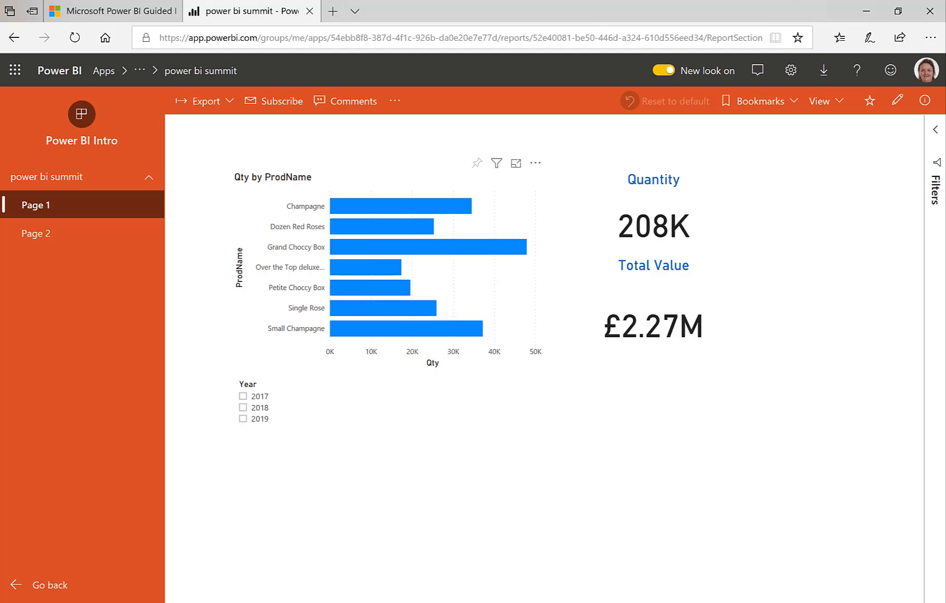
# Switch to Microsoft Teams and start adding a Power BI tab named "Sales" to the Data Demo team's Reports channel
pyautogui.click(492, 602)
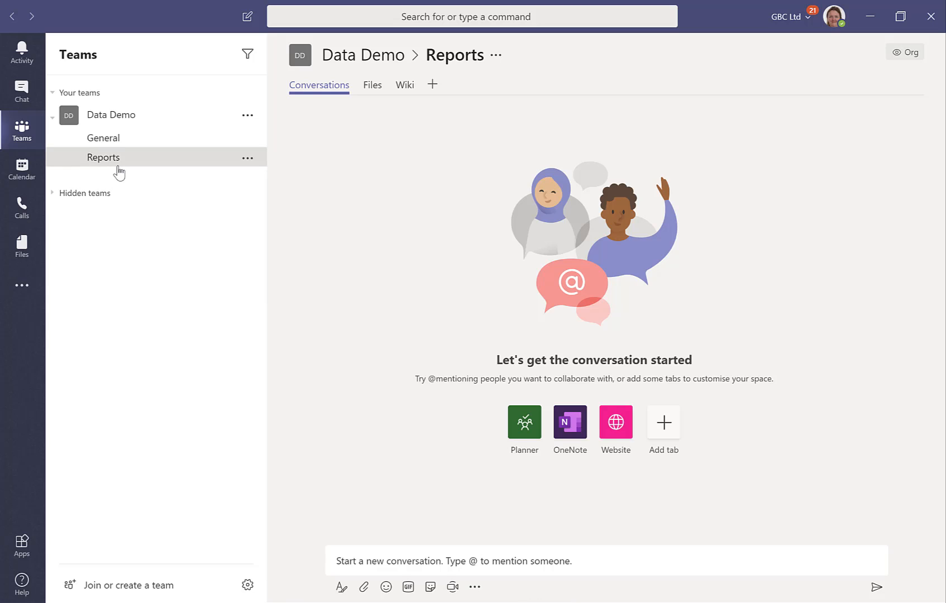
pyautogui.click(433, 87)
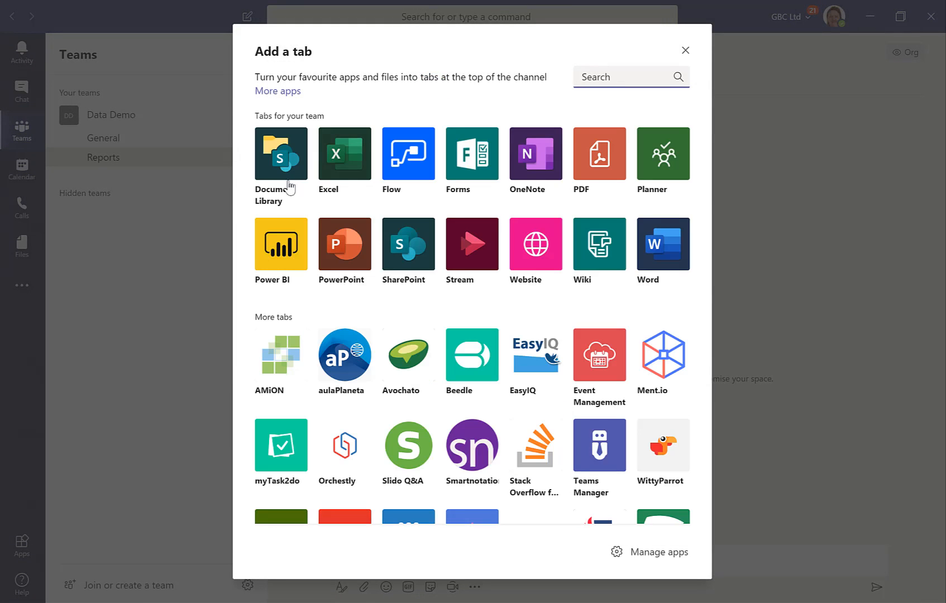
pyautogui.click(278, 248)
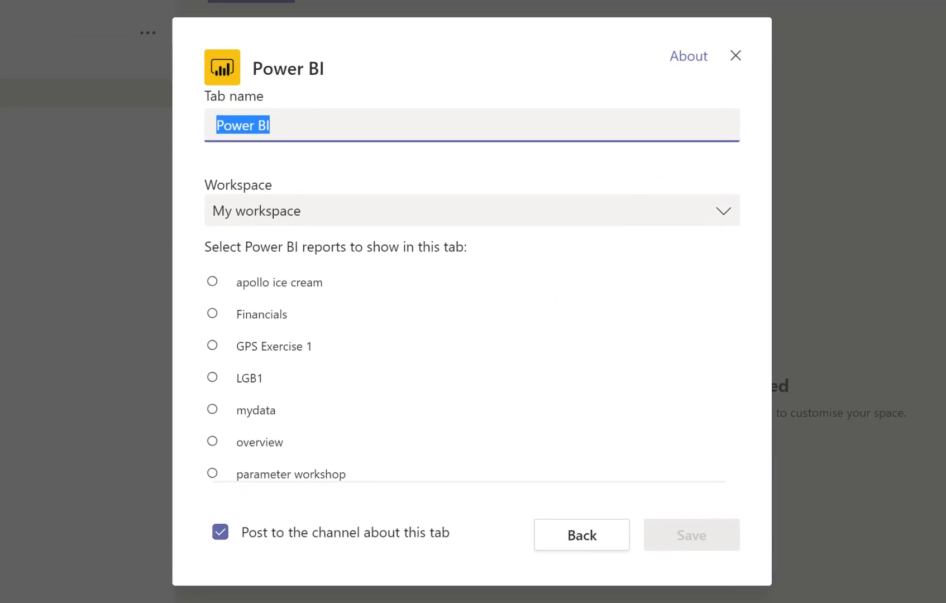
pyautogui.write('Sales')
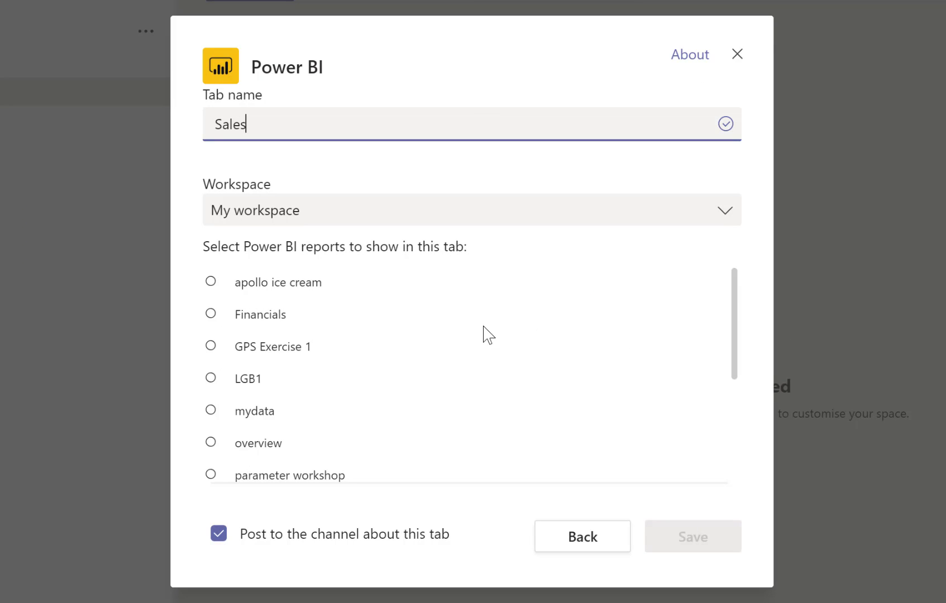
# Set the tab's workspace to Power BI Intro and select the power bi summit report for it
pyautogui.click(513, 211)
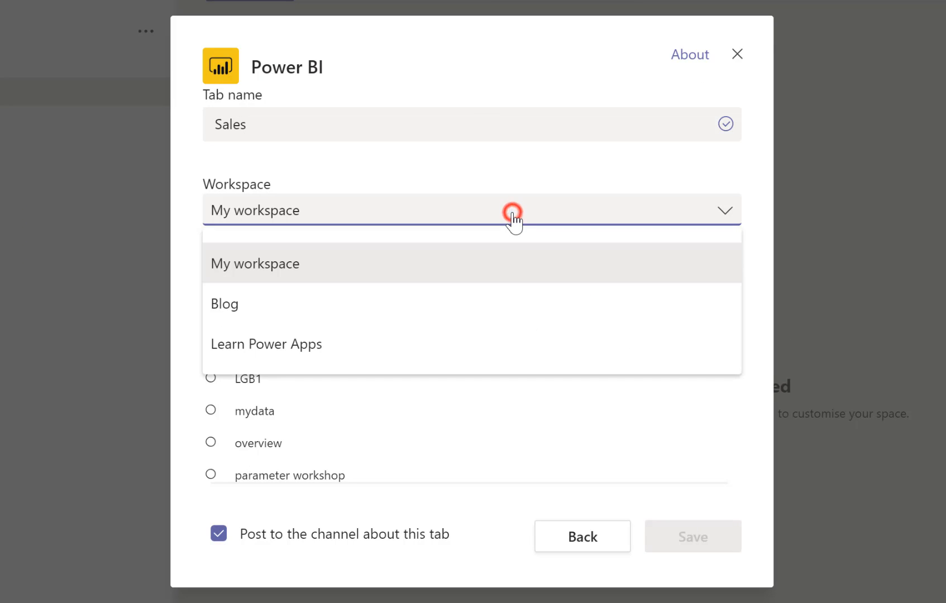
pyautogui.scroll(-4, 515, 265)
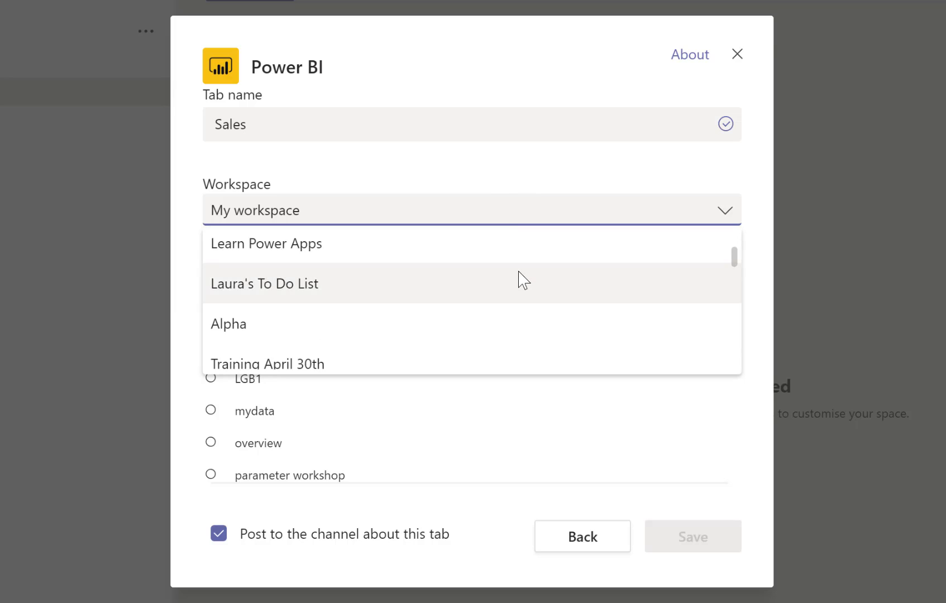
pyautogui.scroll(-5, 518, 272)
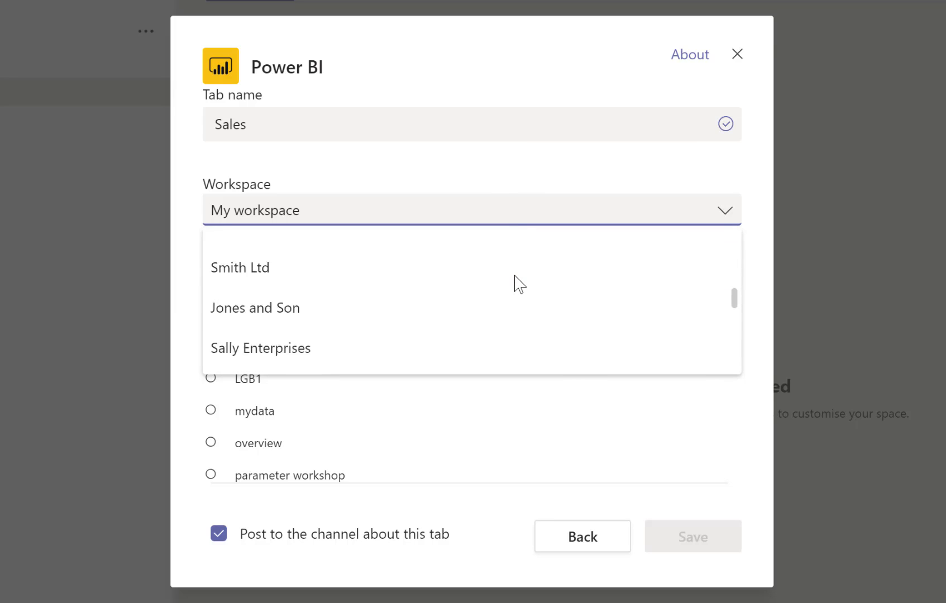
pyautogui.scroll(-4, 514, 278)
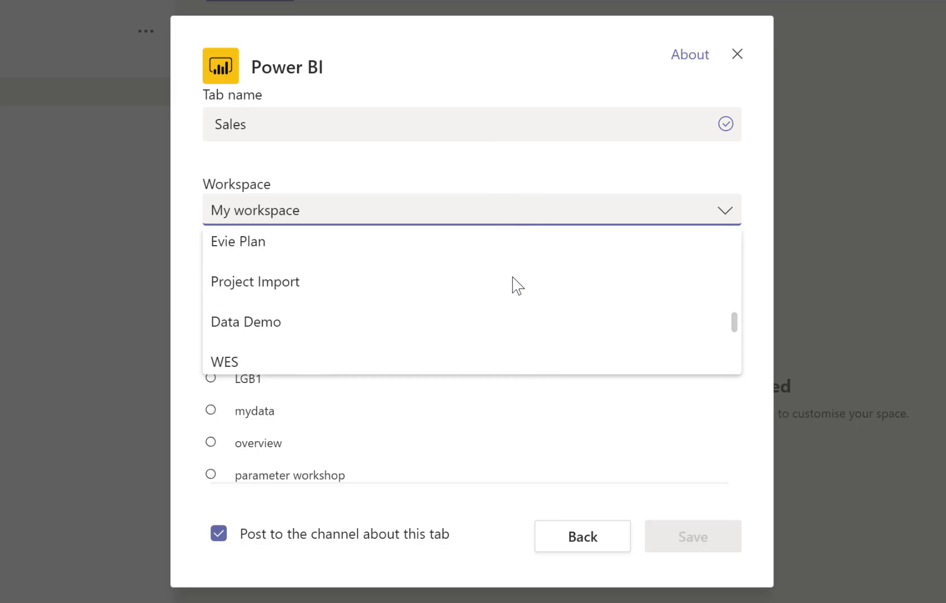
pyautogui.scroll(-5, 514, 289)
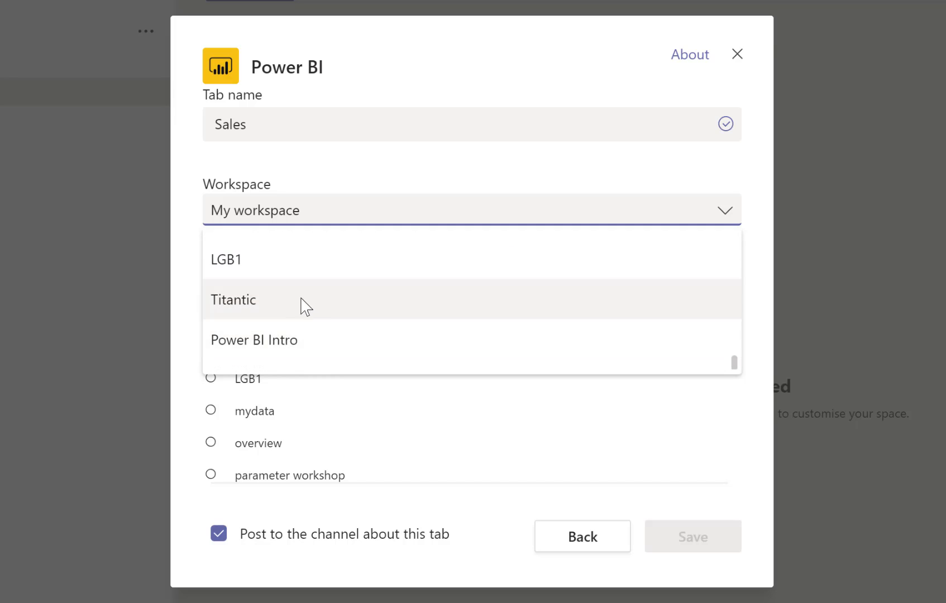
pyautogui.click(257, 339)
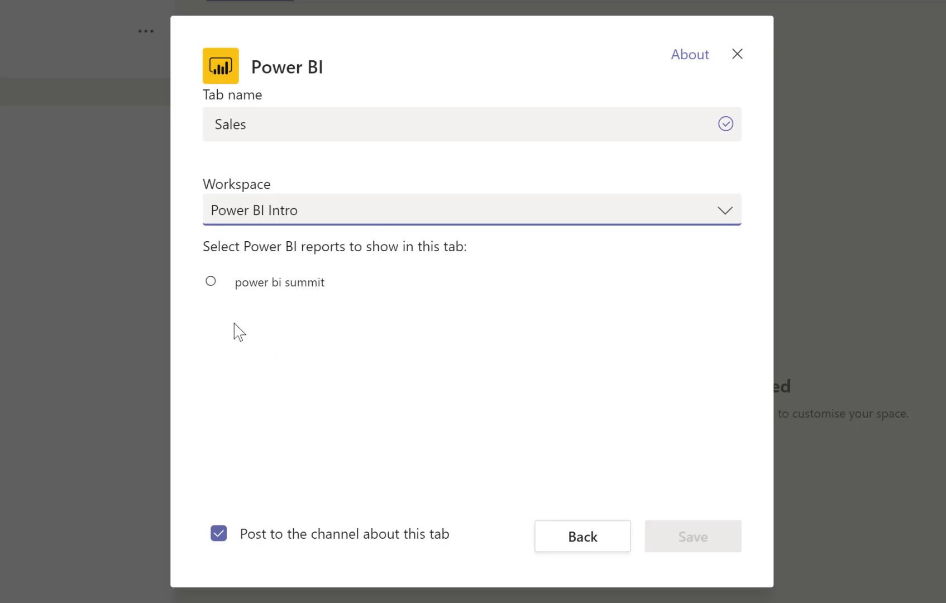
pyautogui.click(211, 282)
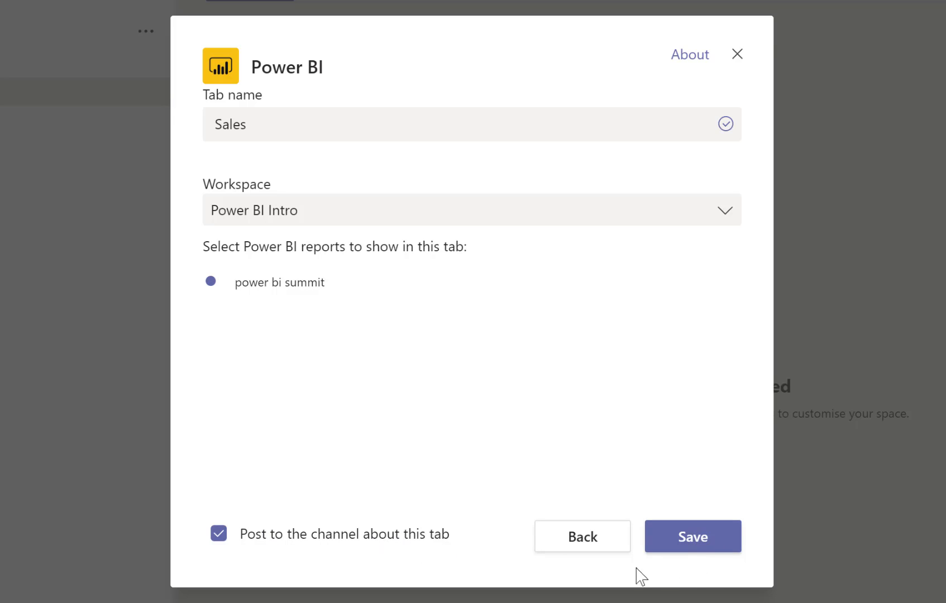
# Save the Sales tab, check its announcement in the channel's conversations, and return to the tab
pyautogui.click(684, 542)
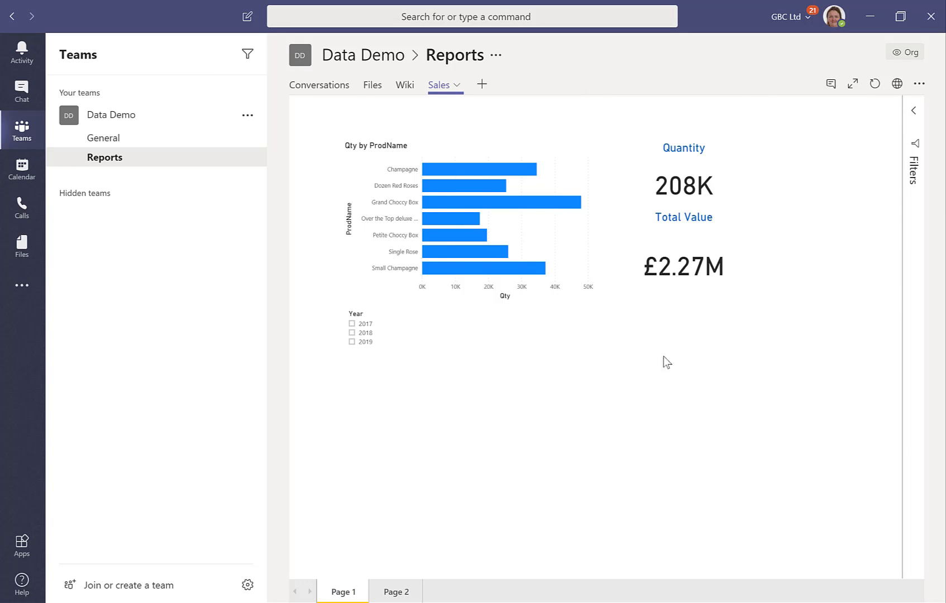
pyautogui.click(310, 85)
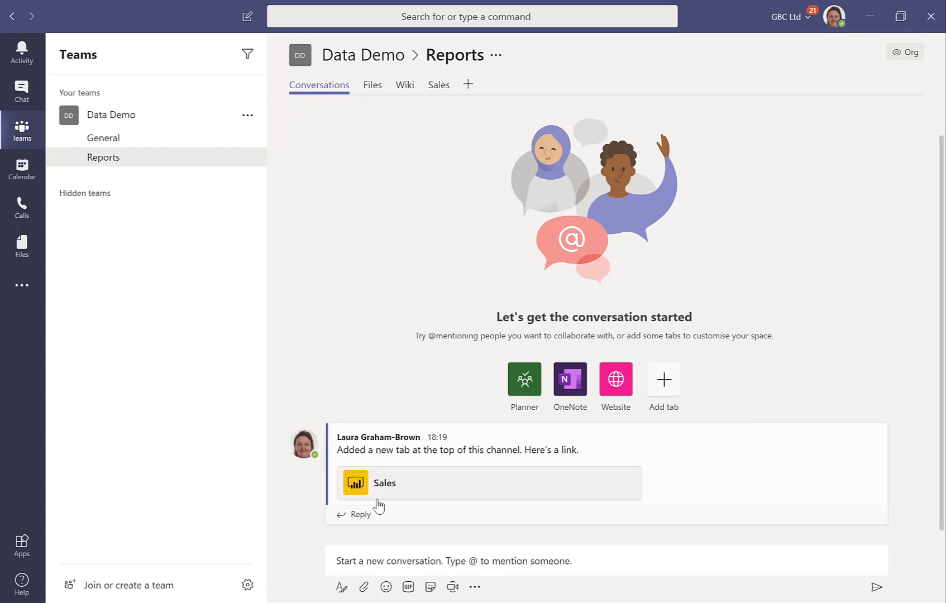
pyautogui.click(434, 88)
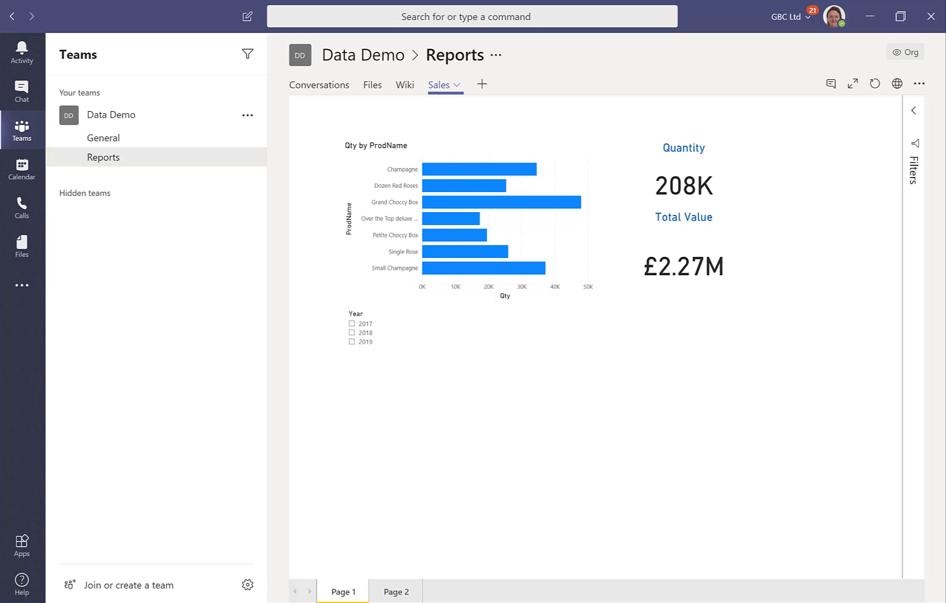
# Switch to Power BI Desktop, dismiss the publishing message, and add a shallow text box reading "Sales Report" to Page 1
pyautogui.click(560, 602)
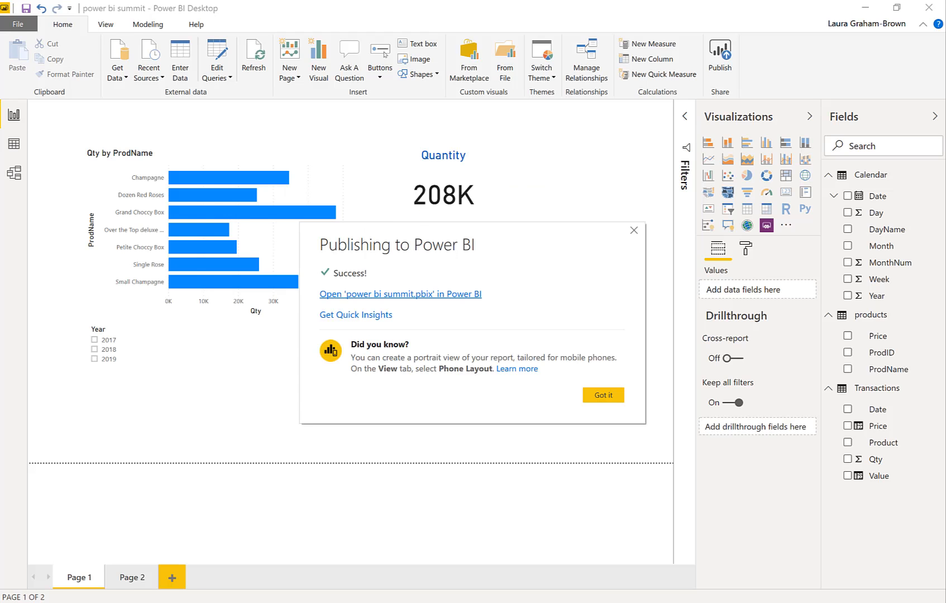
pyautogui.click(606, 395)
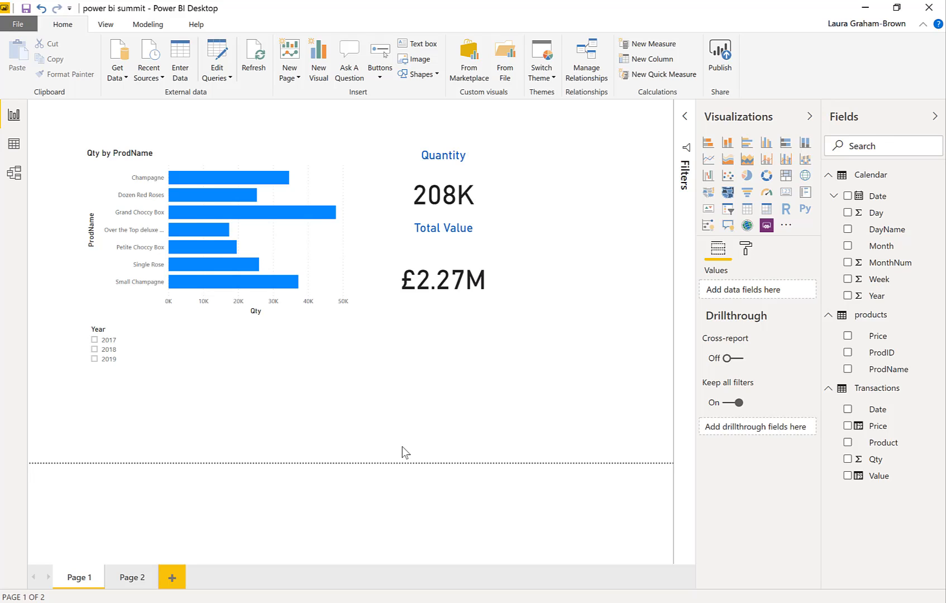
pyautogui.click(422, 44)
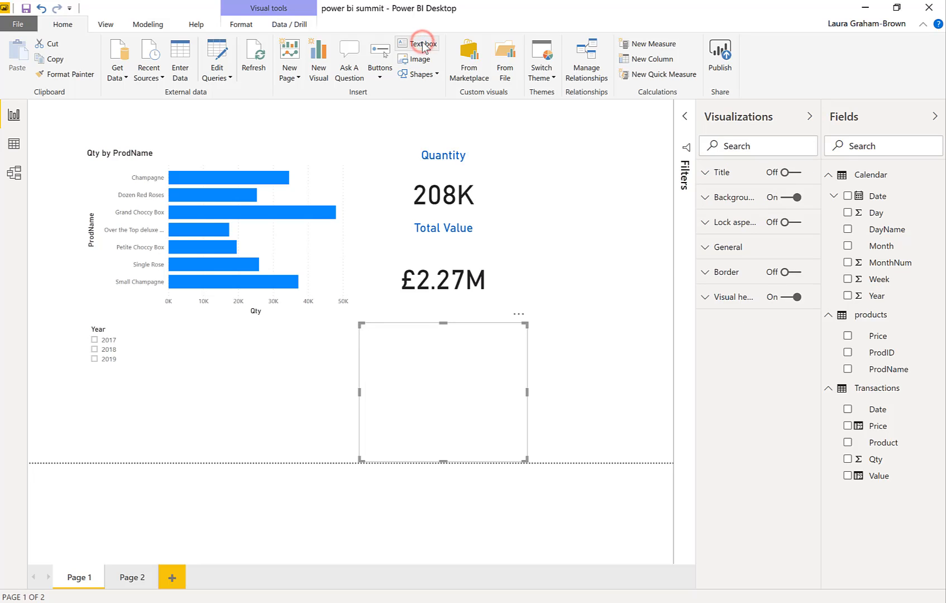
pyautogui.moveTo(445, 322); pyautogui.dragTo(446, 412)
pyautogui.click(445, 436)
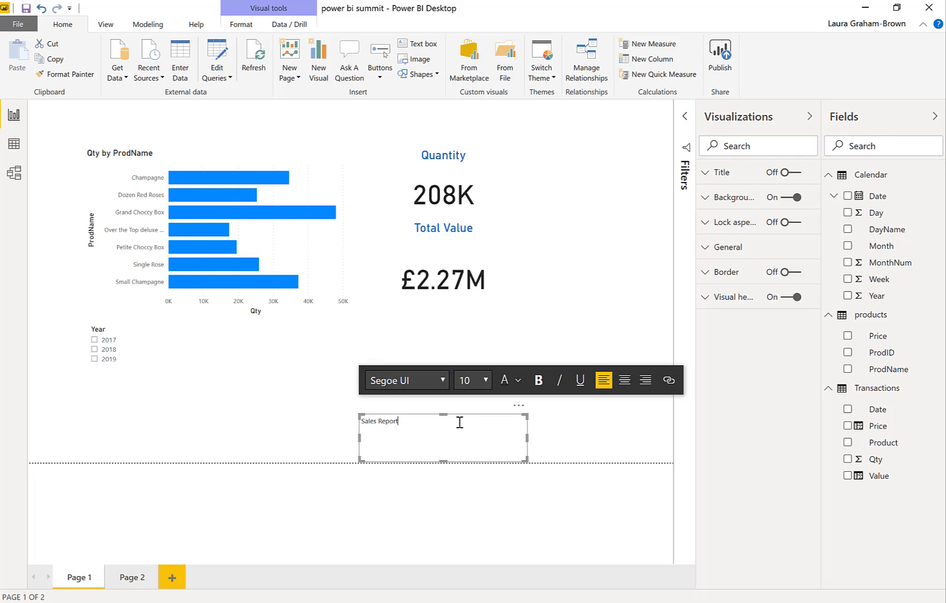
# Set the "Sales Report" text to font size 24 and center it in its box
pyautogui.click(432, 425)
pyautogui.moveTo(342, 426); pyautogui.dragTo(360, 417)
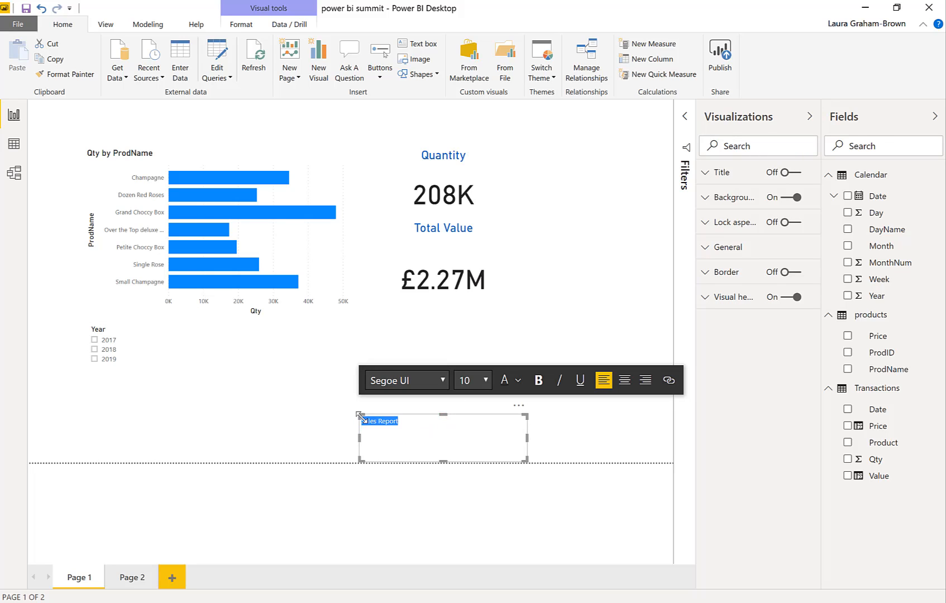
pyautogui.click(485, 381)
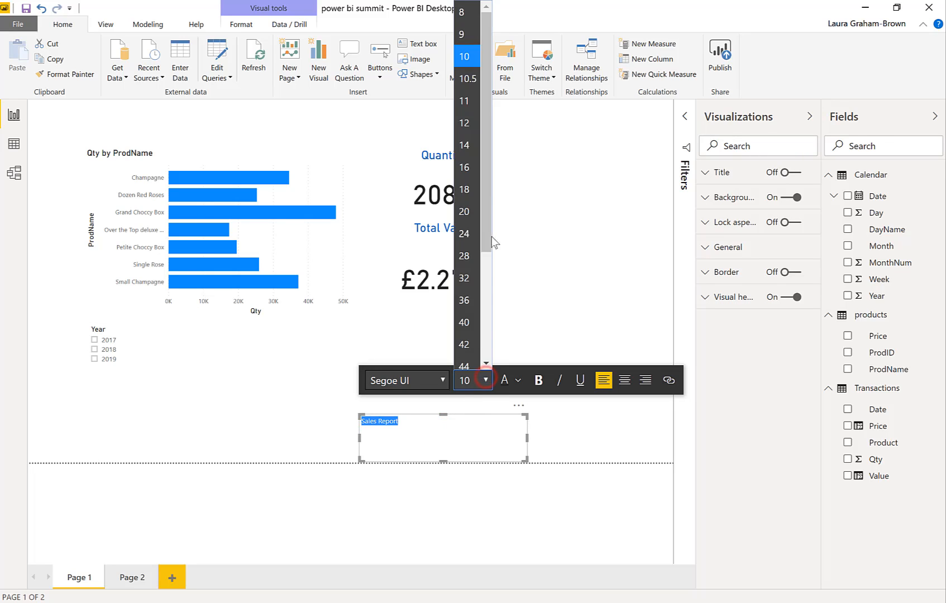
pyautogui.click(471, 236)
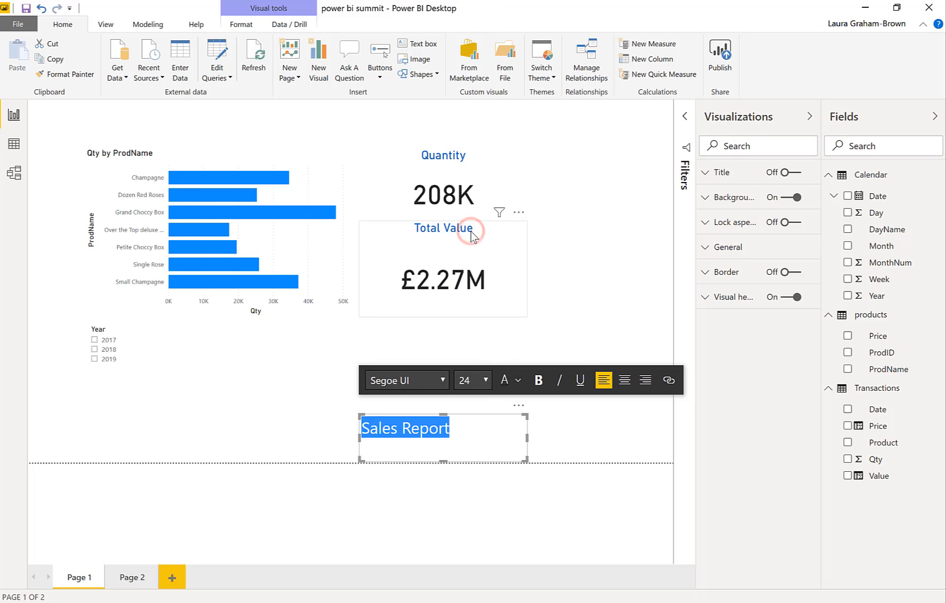
pyautogui.click(625, 380)
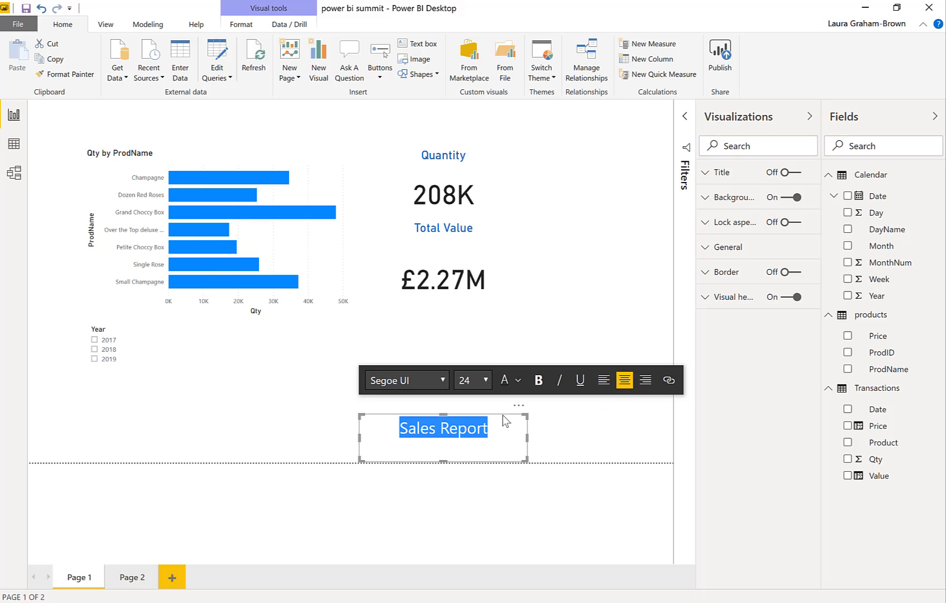
# Move the title text box to the top of the report page, stretch it across the full width, and reduce its height
pyautogui.moveTo(502, 414); pyautogui.dragTo(673, 116)
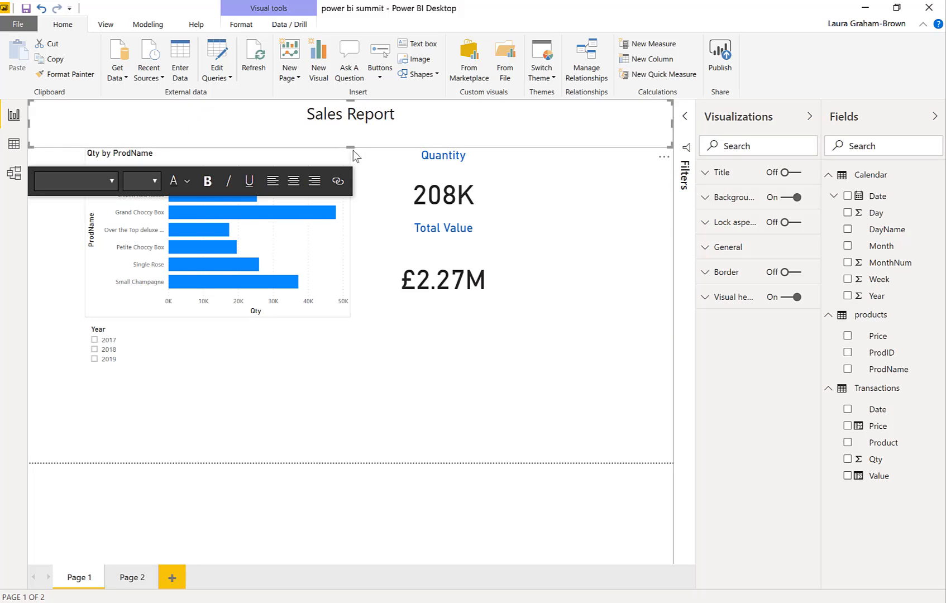
pyautogui.moveTo(352, 148); pyautogui.dragTo(352, 132)
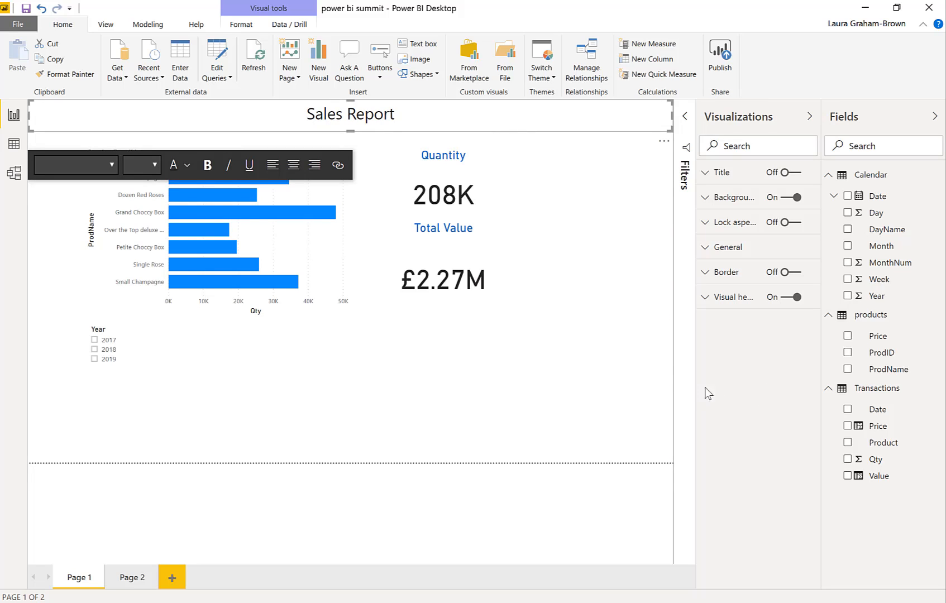
pyautogui.click(583, 355)
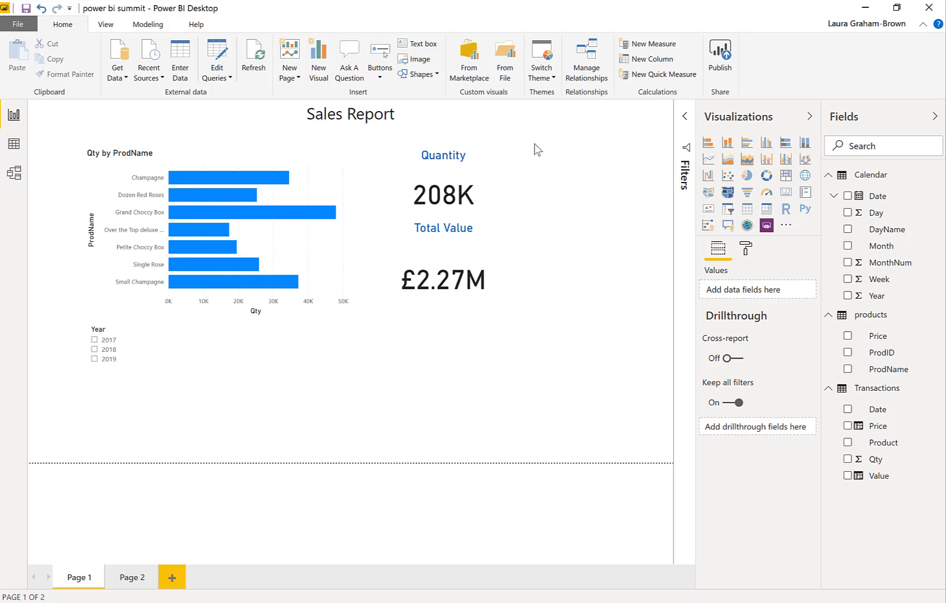
# Apply the Default theme to the report
pyautogui.click(552, 78)
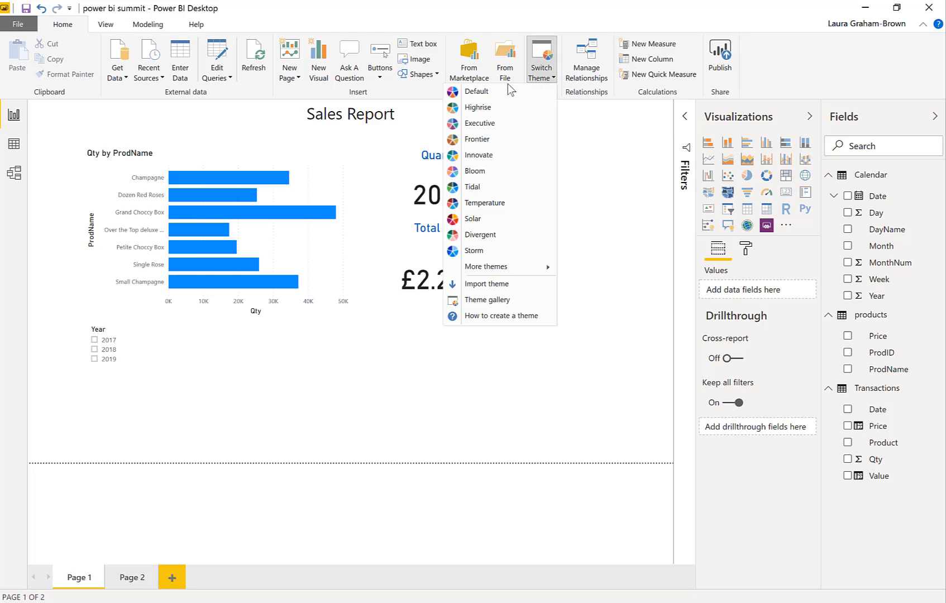
pyautogui.click(490, 92)
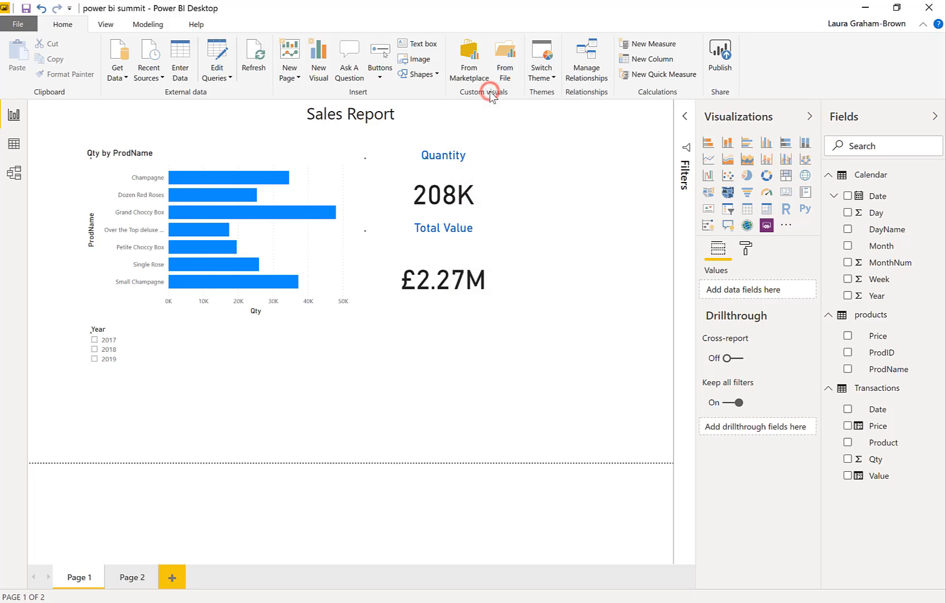
# Try the Highrise, Frontier and Innovate themes on the report
pyautogui.click(544, 73)
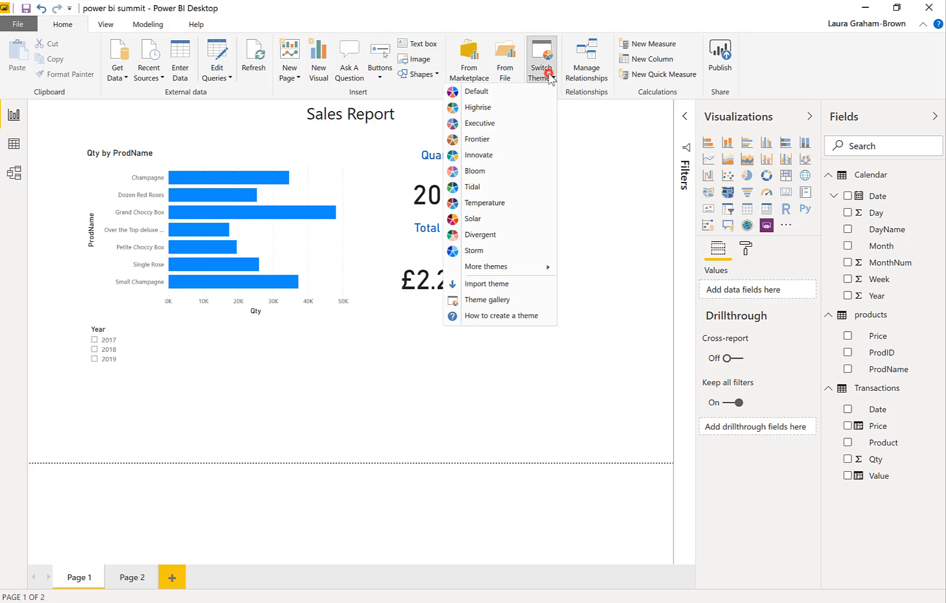
pyautogui.click(486, 107)
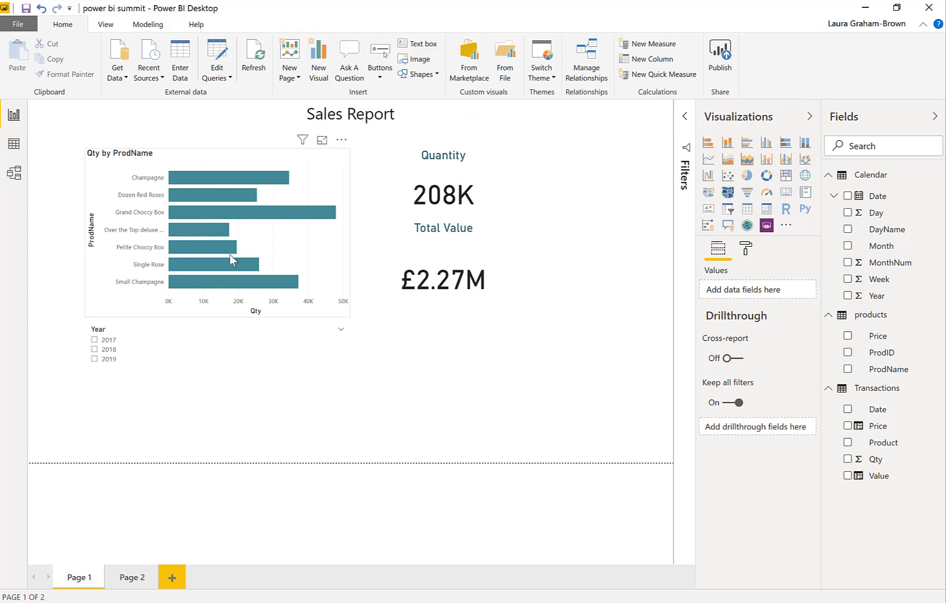
pyautogui.click(552, 78)
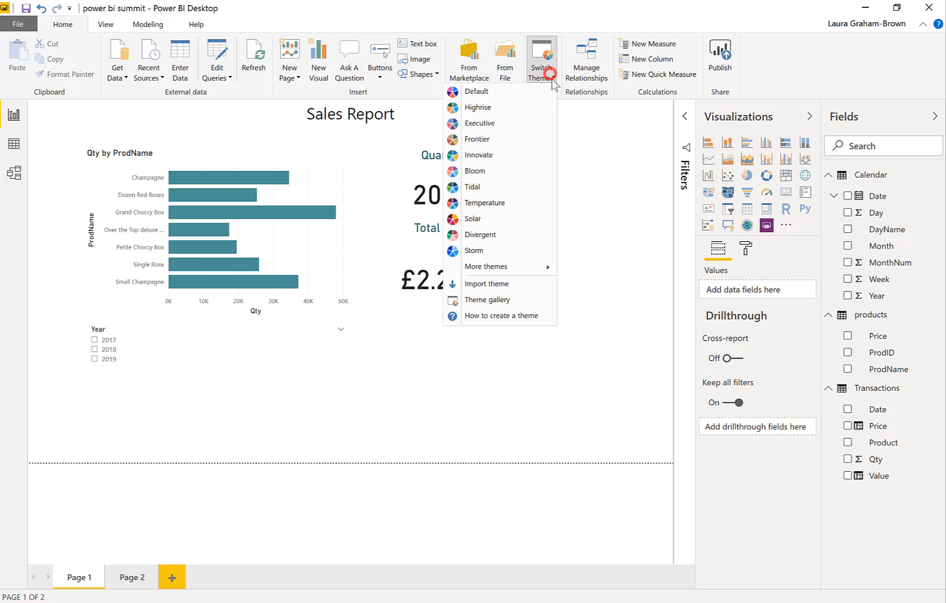
pyautogui.click(481, 142)
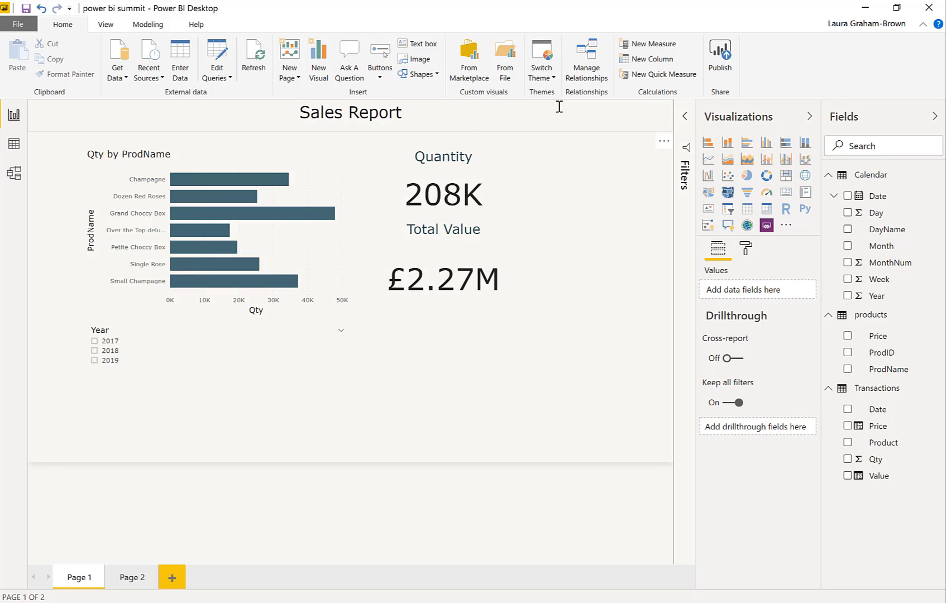
pyautogui.click(551, 75)
pyautogui.click(504, 157)
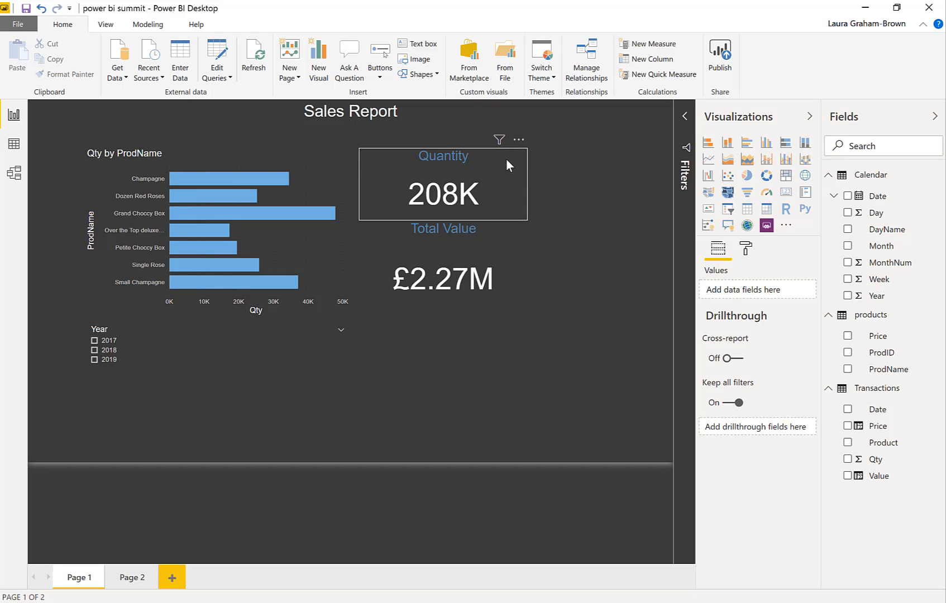
# Apply the Temperature theme and shift the Qty by ProdName chart closer to the page's left edge
pyautogui.click(552, 78)
pyautogui.click(489, 200)
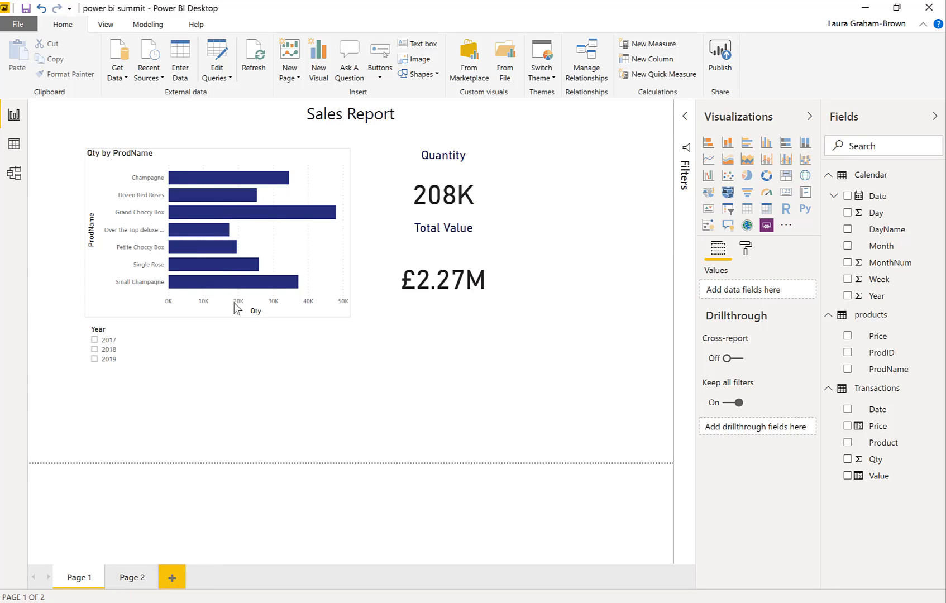
pyautogui.moveTo(280, 253); pyautogui.dragTo(247, 249)
pyautogui.click(420, 142)
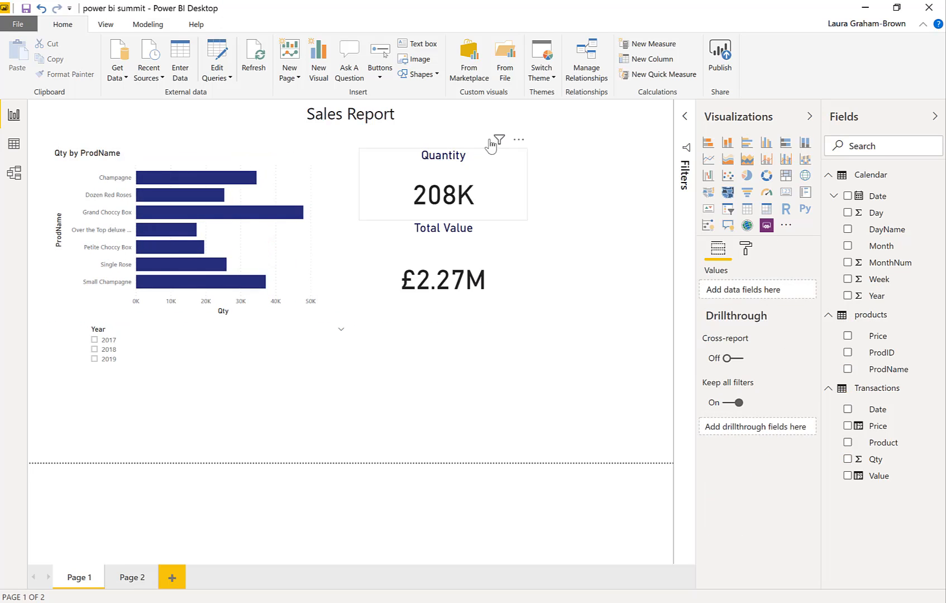
# Set the background of the "Sales Report" title text box to the theme's dark blue
pyautogui.click(499, 126)
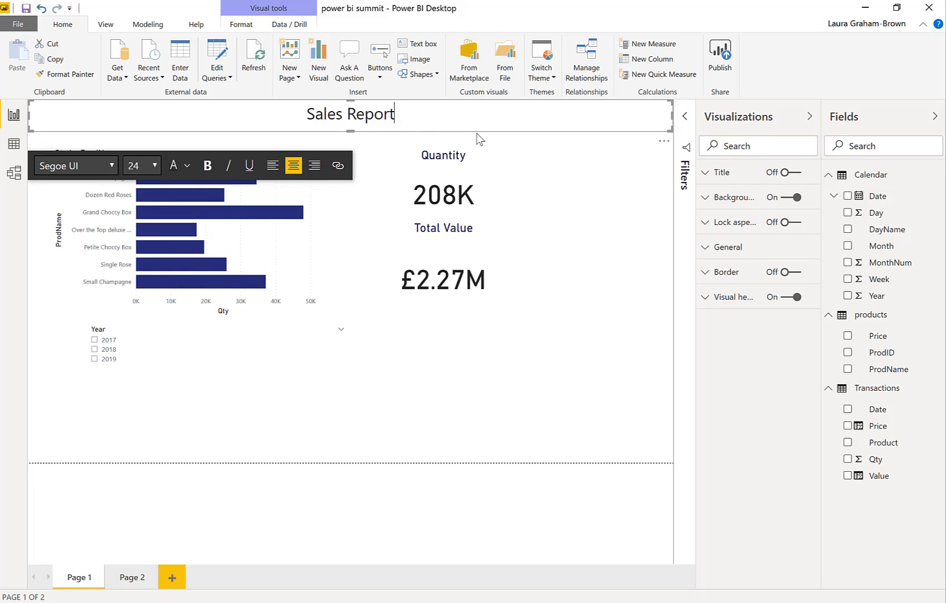
pyautogui.click(477, 132)
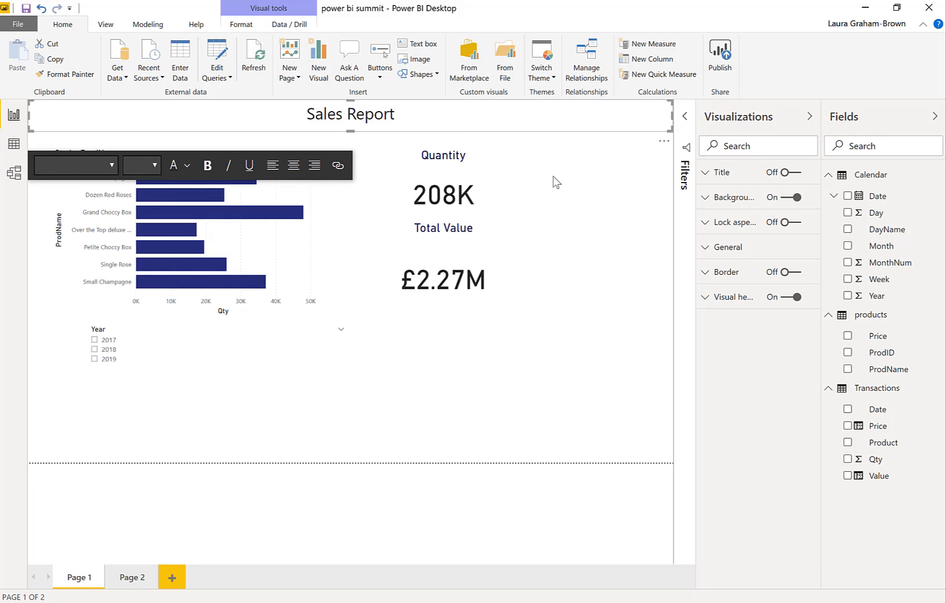
pyautogui.click(706, 198)
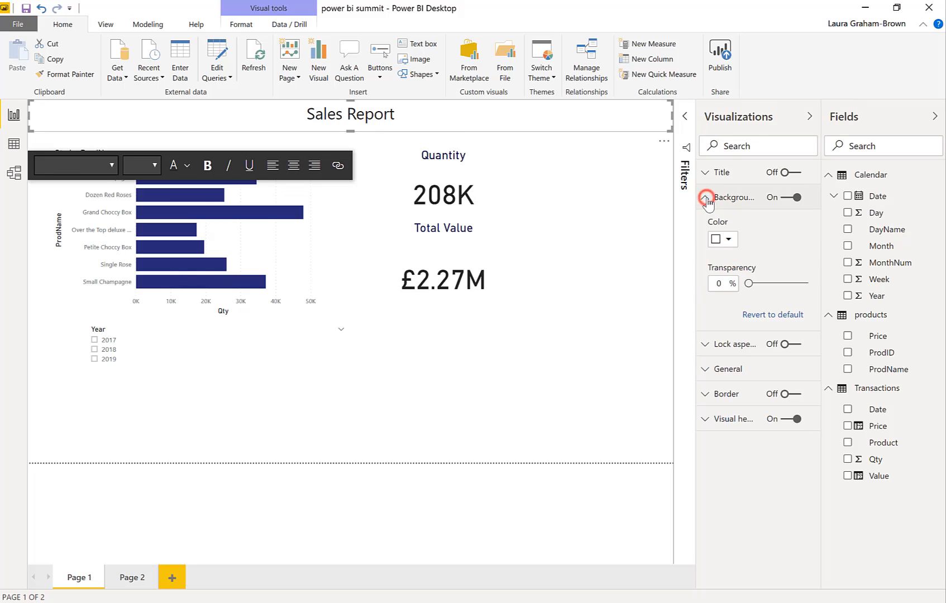
pyautogui.click(729, 239)
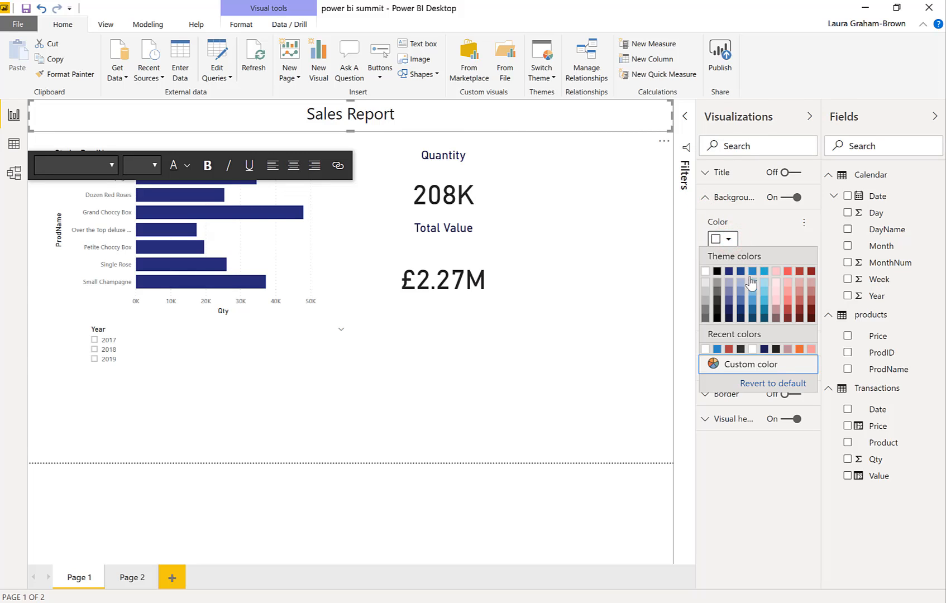
pyautogui.click(741, 271)
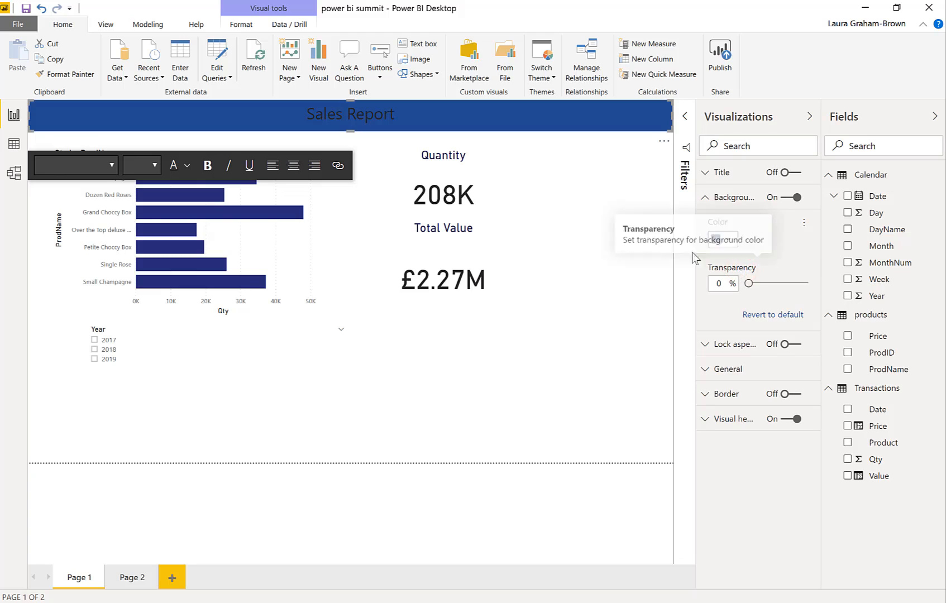
# Change the font color of the "Sales Report" title text to white
pyautogui.click(314, 116)
pyautogui.moveTo(308, 115); pyautogui.dragTo(404, 111)
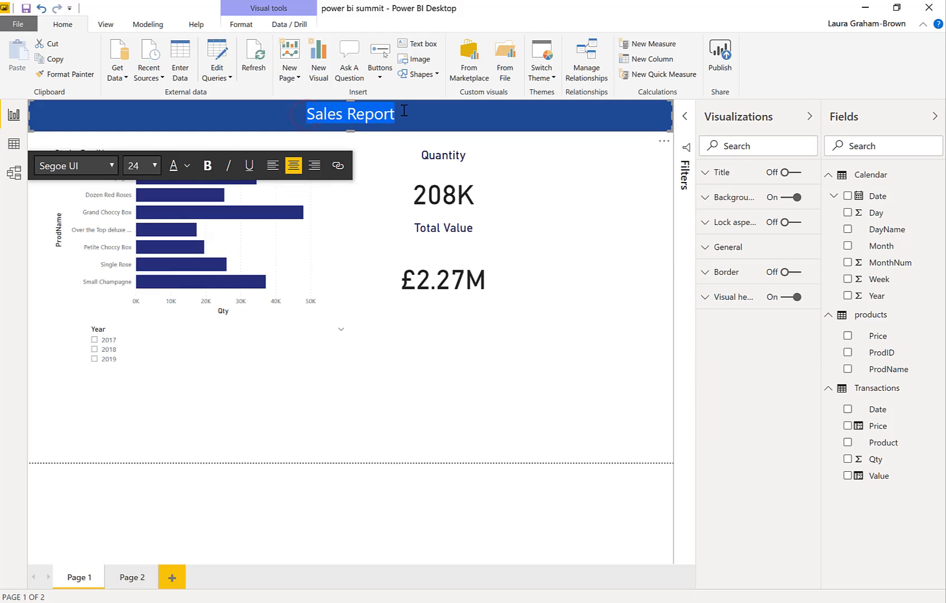
pyautogui.click(188, 165)
pyautogui.click(190, 201)
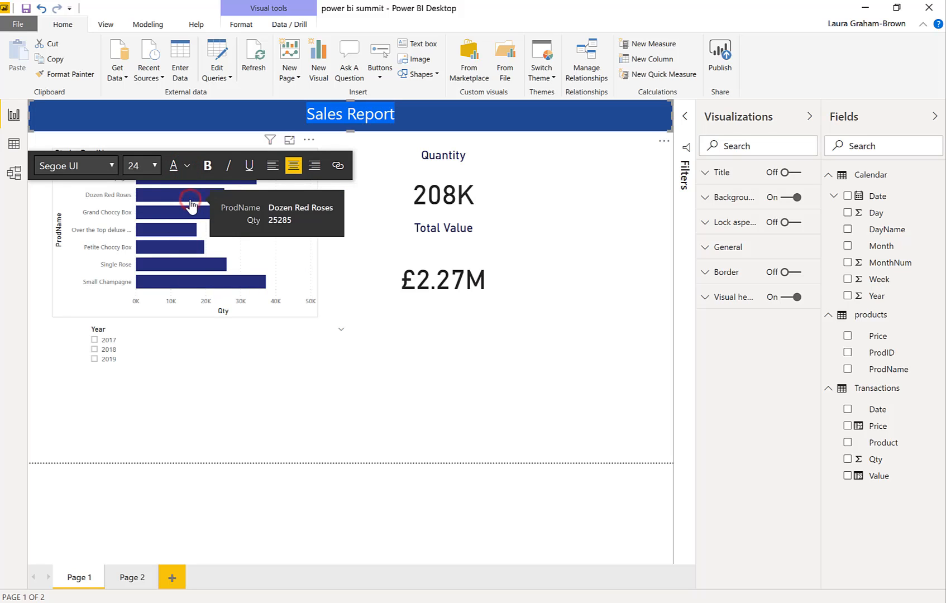
pyautogui.click(442, 120)
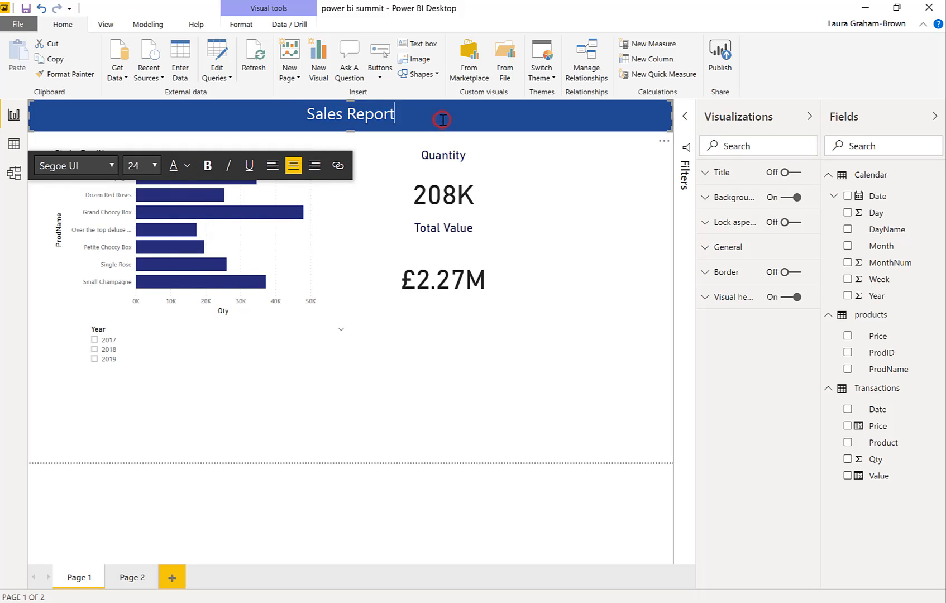
pyautogui.click(562, 216)
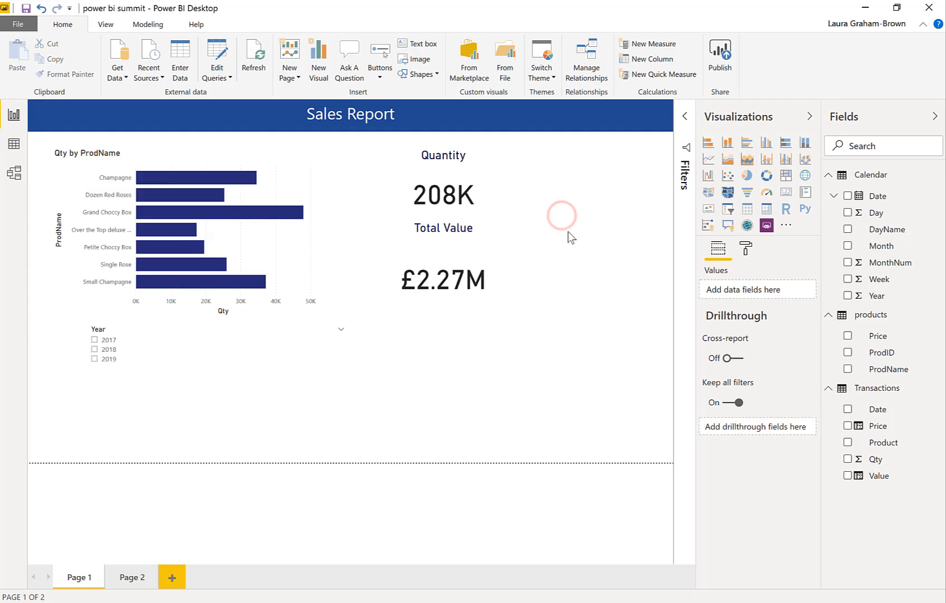
# Turn on the border of the Quantity card
pyautogui.click(492, 182)
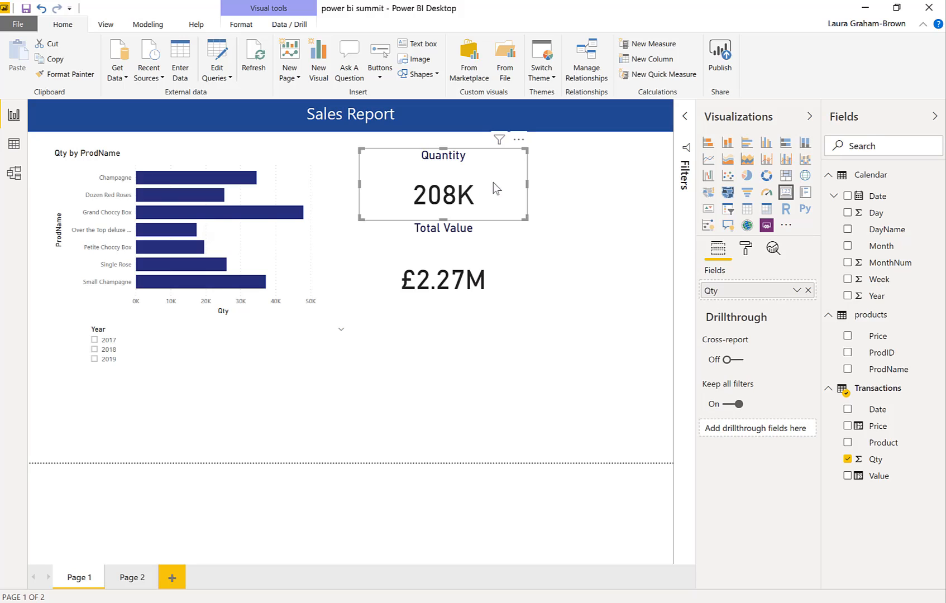
pyautogui.click(747, 248)
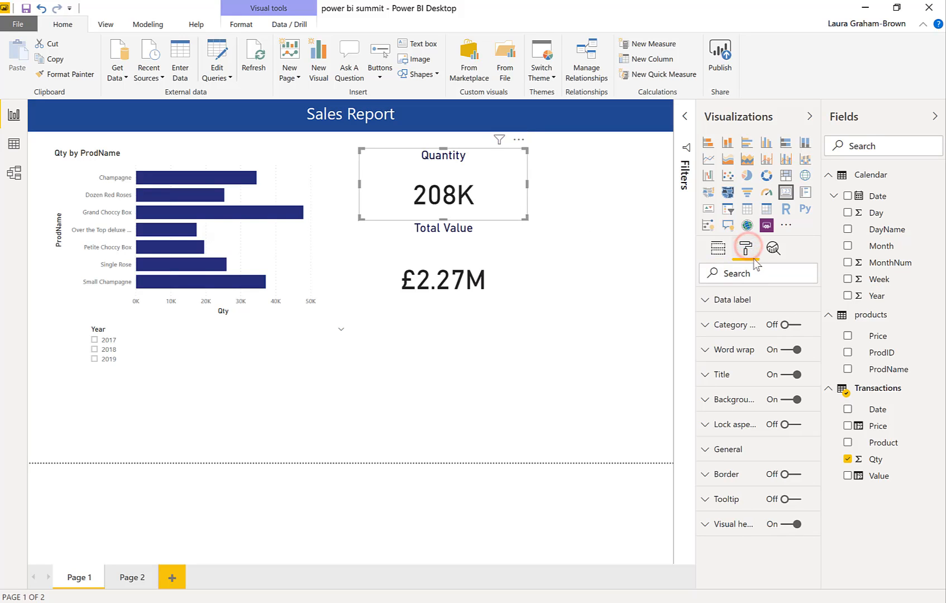
pyautogui.click(790, 474)
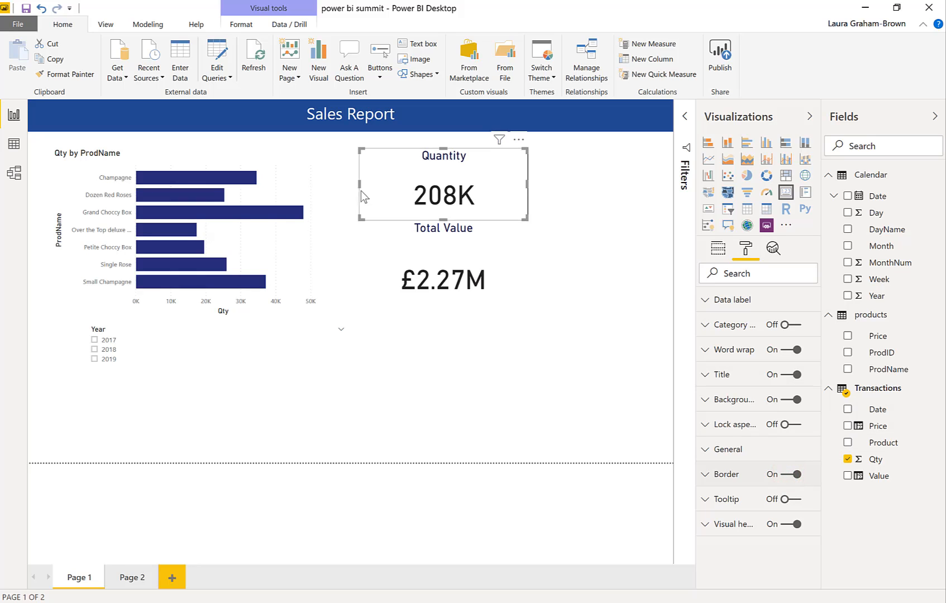
# Narrow and shorten the Quantity card and move it to the page's upper right area
pyautogui.moveTo(361, 187); pyautogui.dragTo(399, 186)
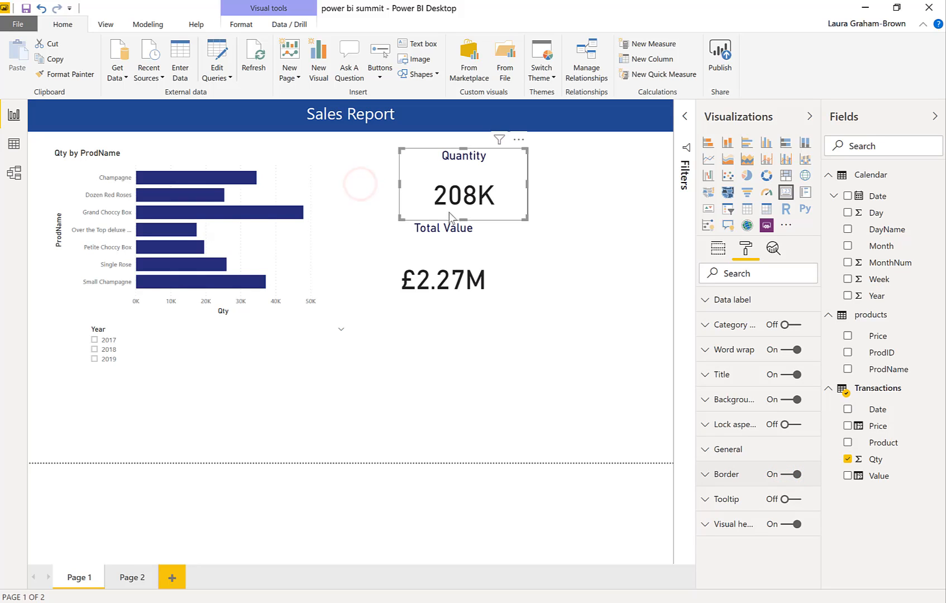
pyautogui.moveTo(464, 220); pyautogui.dragTo(464, 204)
pyautogui.moveTo(508, 175); pyautogui.dragTo(636, 175)
# Place the Total Value card directly beneath the Quantity card at the same size and turn on its border
pyautogui.click(464, 256)
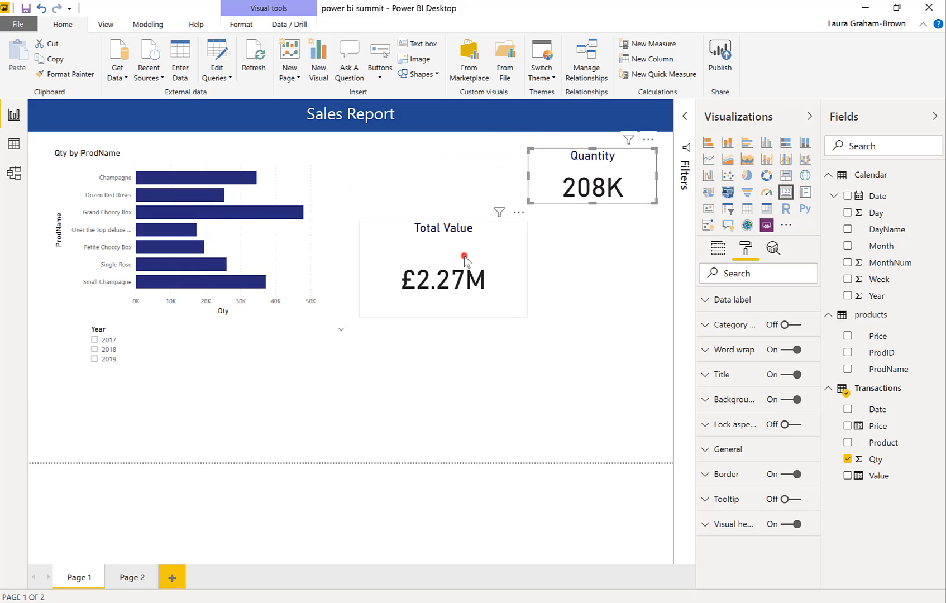
pyautogui.moveTo(471, 264); pyautogui.dragTo(584, 250)
pyautogui.moveTo(489, 300); pyautogui.dragTo(537, 281)
pyautogui.click(587, 271)
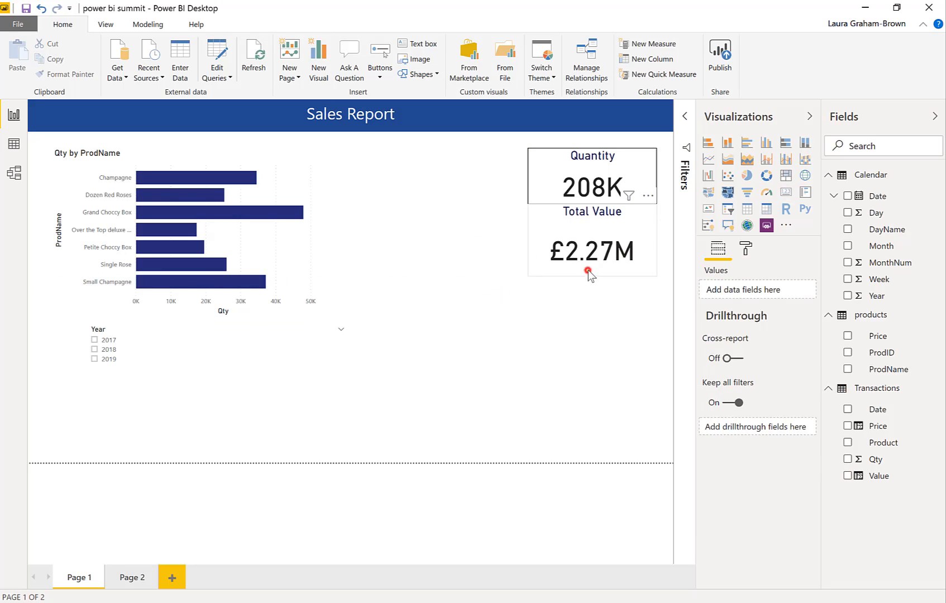
pyautogui.moveTo(592, 271)
pyautogui.mouseDown()
pyautogui.moveTo(594, 247)
pyautogui.moveTo(593, 257)
pyautogui.mouseUp()
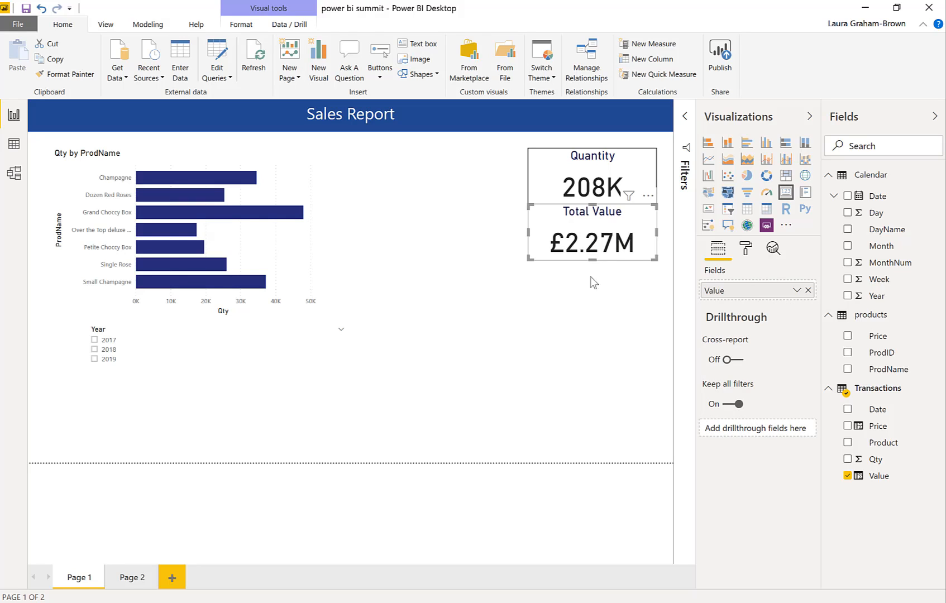
pyautogui.click(746, 247)
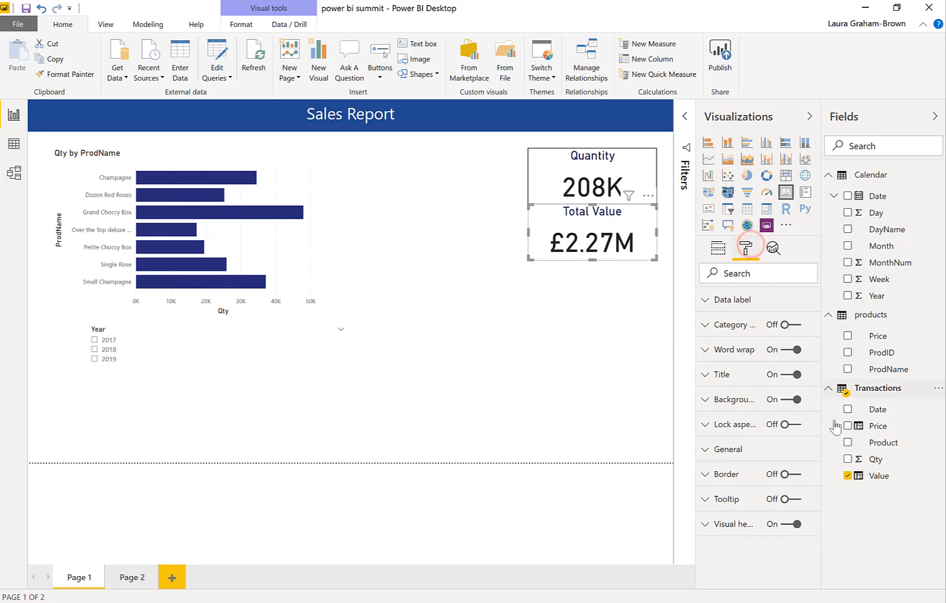
pyautogui.click(792, 474)
# Copy the Quantity card's formatting to the Qty by ProdName bar chart with Format Painter
pyautogui.click(309, 241)
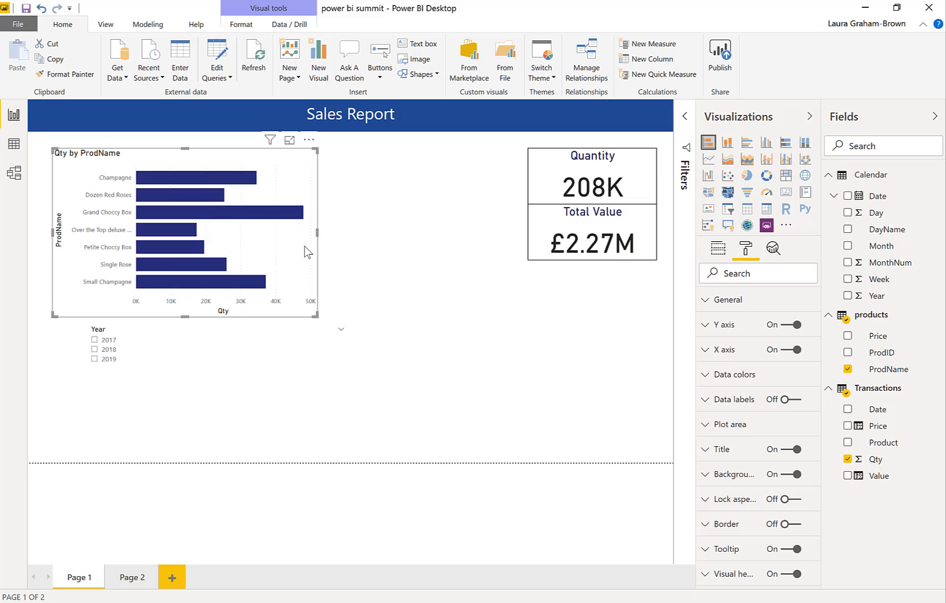
pyautogui.click(546, 179)
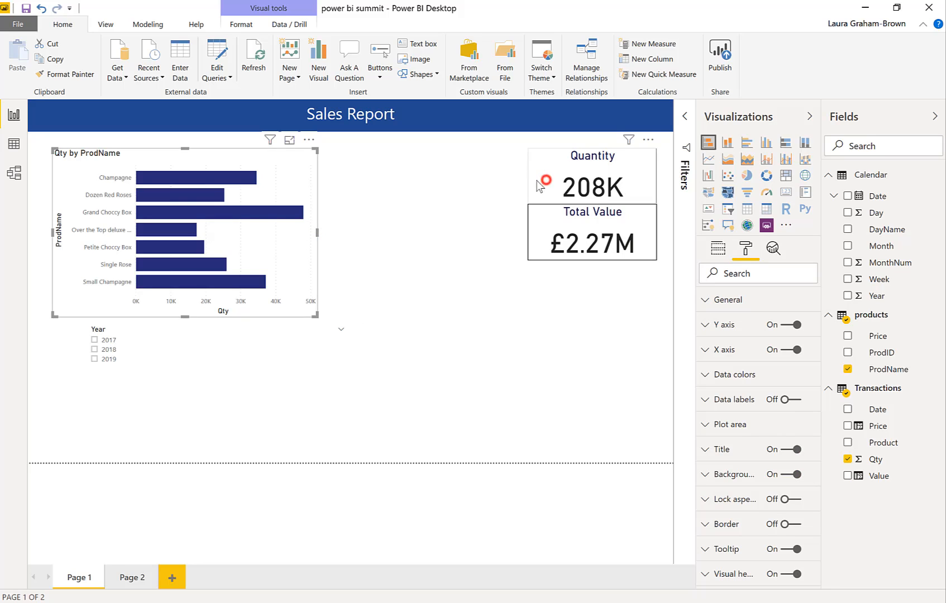
pyautogui.click(58, 74)
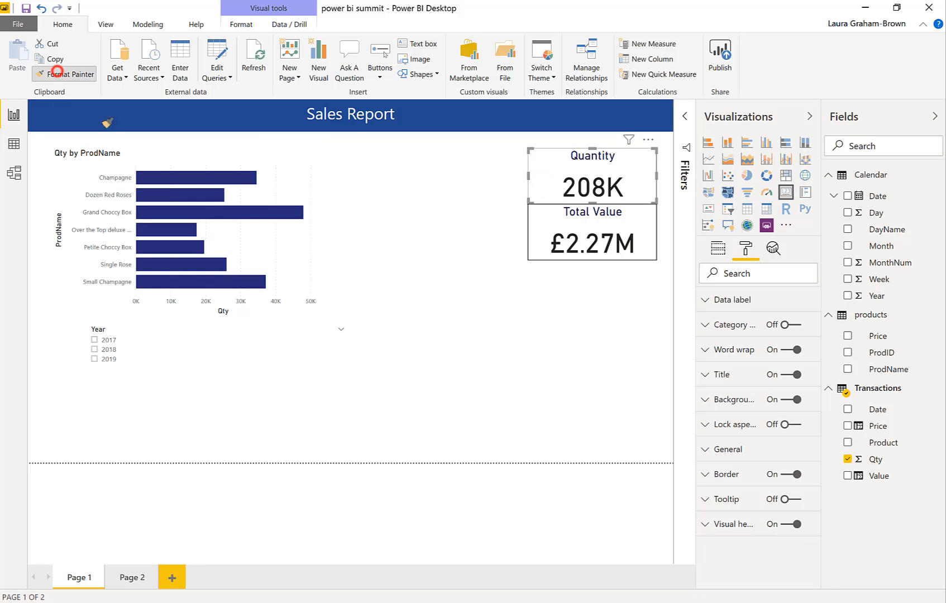
pyautogui.click(257, 253)
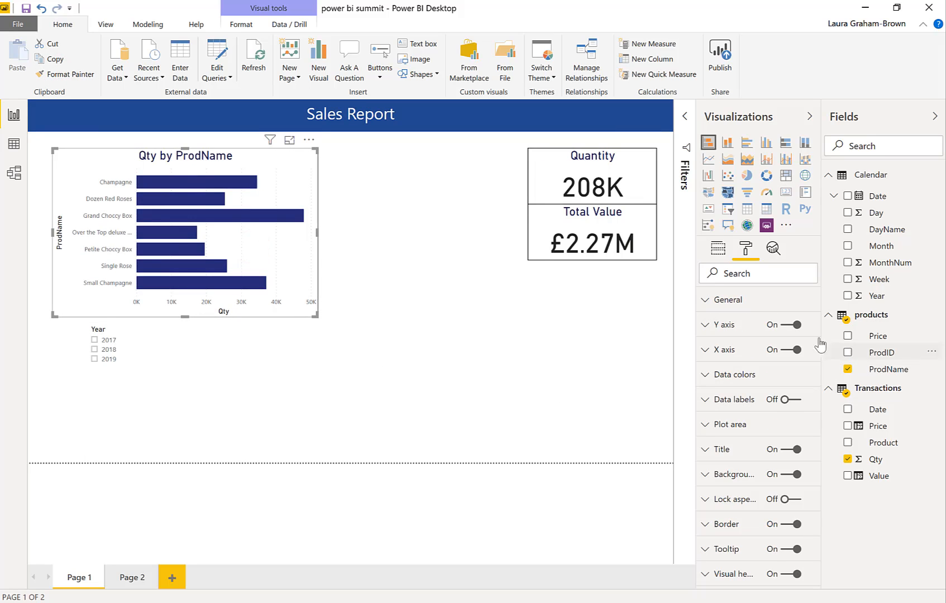
# Find the bar chart's size settings, set the Y axis text size to 12 pt, and widen the chart to fit the full product names
pyautogui.click(757, 272)
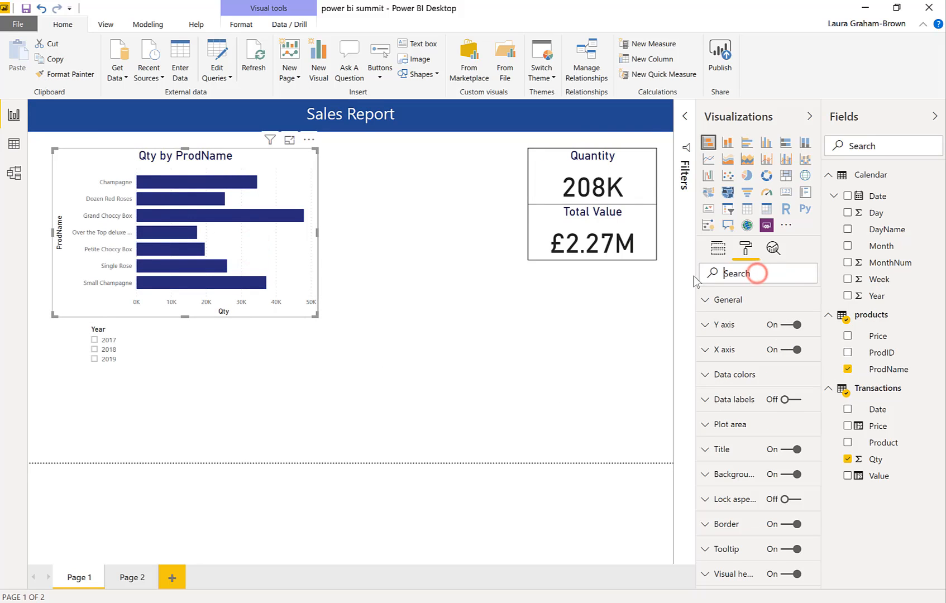
pyautogui.write('si')
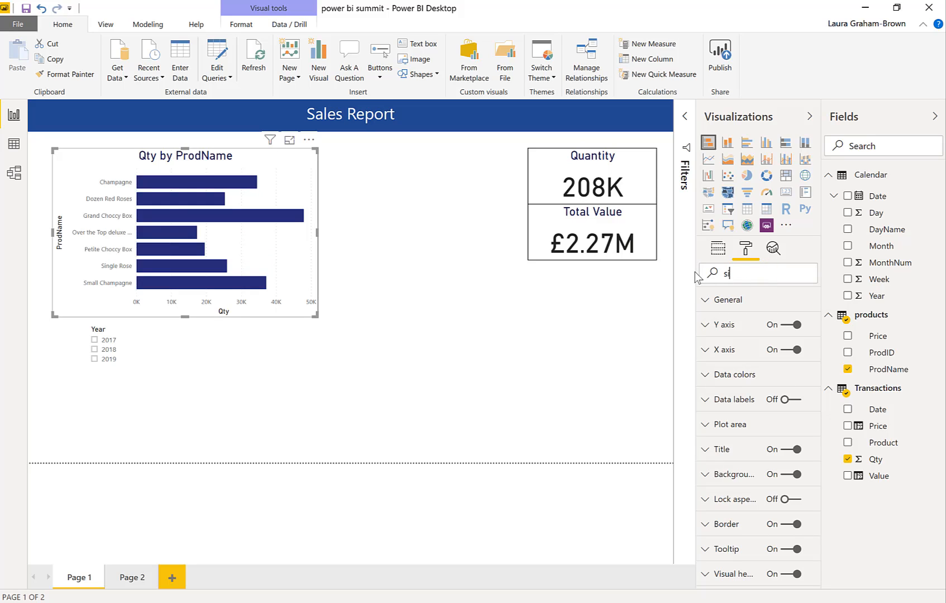
pyautogui.write('ze')
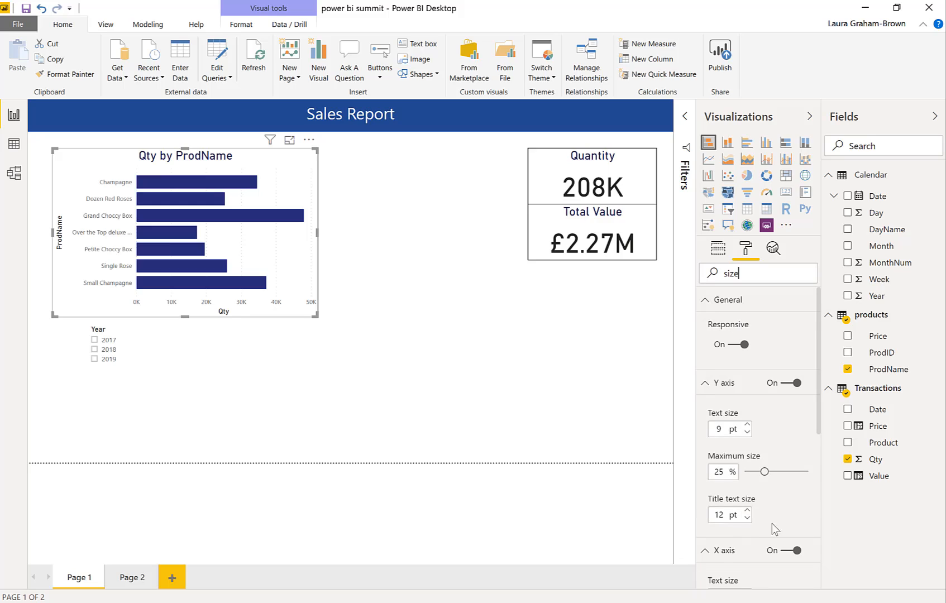
pyautogui.click(747, 426)
pyautogui.click(747, 426)
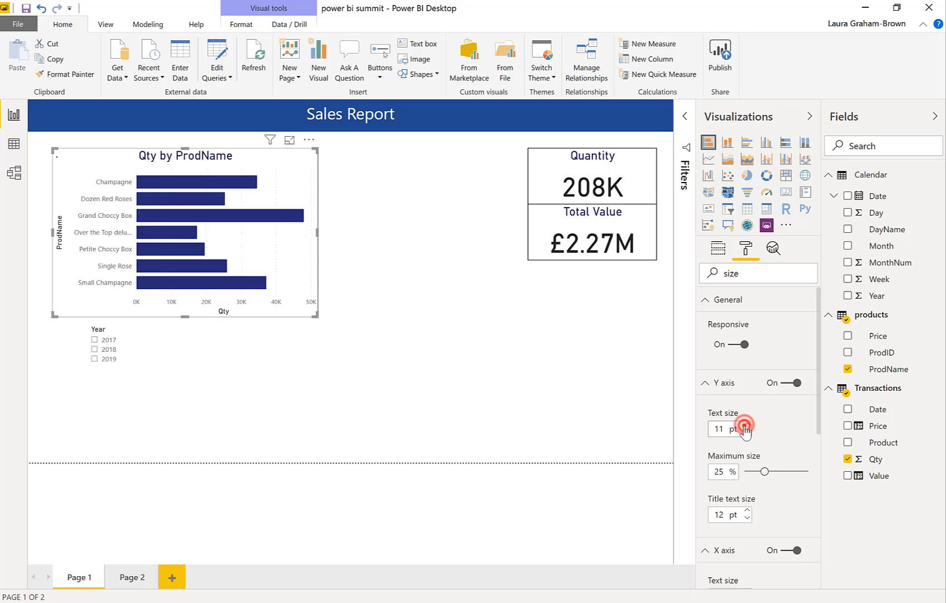
pyautogui.click(747, 426)
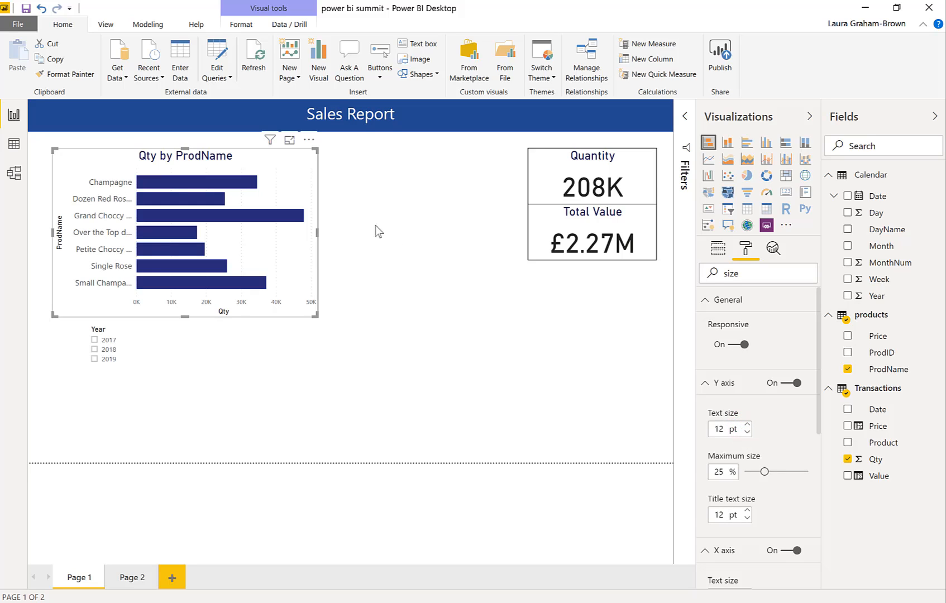
pyautogui.moveTo(317, 232); pyautogui.dragTo(444, 228)
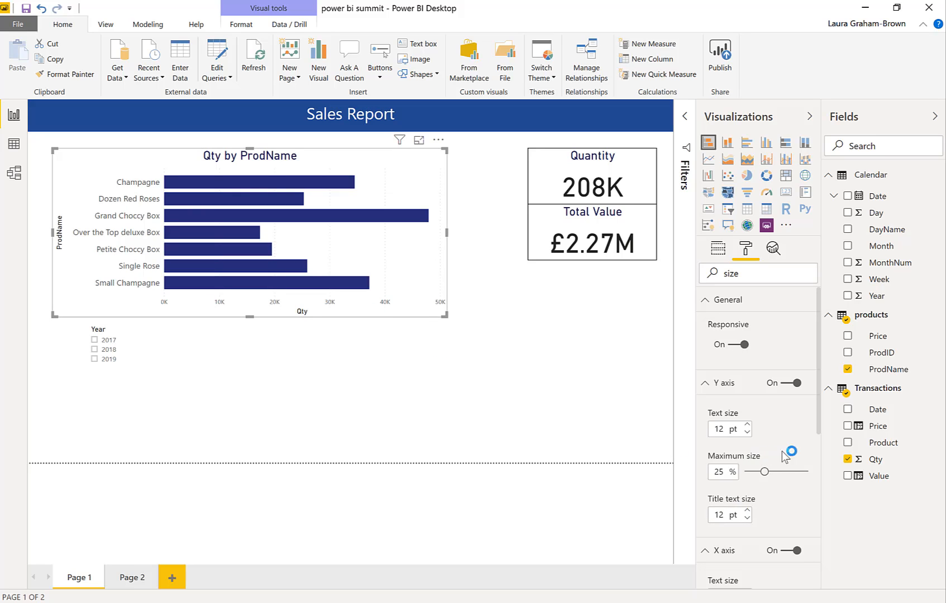
pyautogui.scroll(-5, 782, 508)
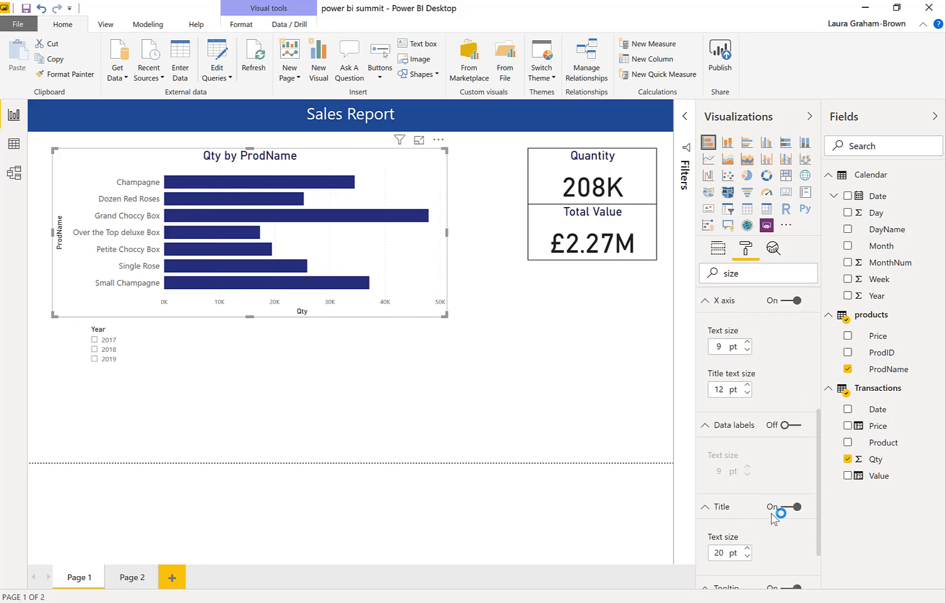
# Set the bar chart's X axis text size to 12 pt and widen the chart until it meets the Quantity and Total Value cards
pyautogui.scroll(-1, 778, 514)
pyautogui.click(747, 316)
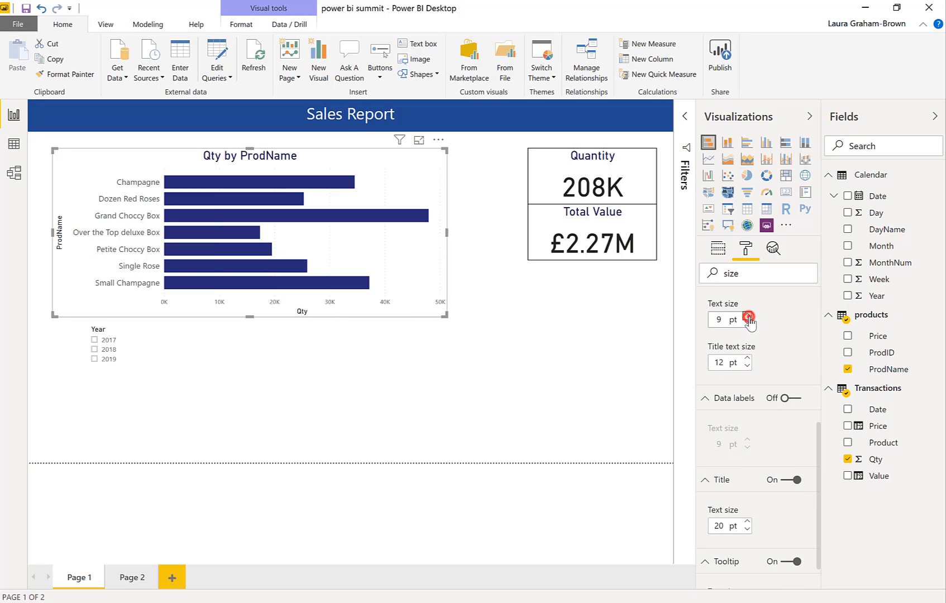
pyautogui.click(747, 316)
pyautogui.click(748, 316)
pyautogui.click(747, 316)
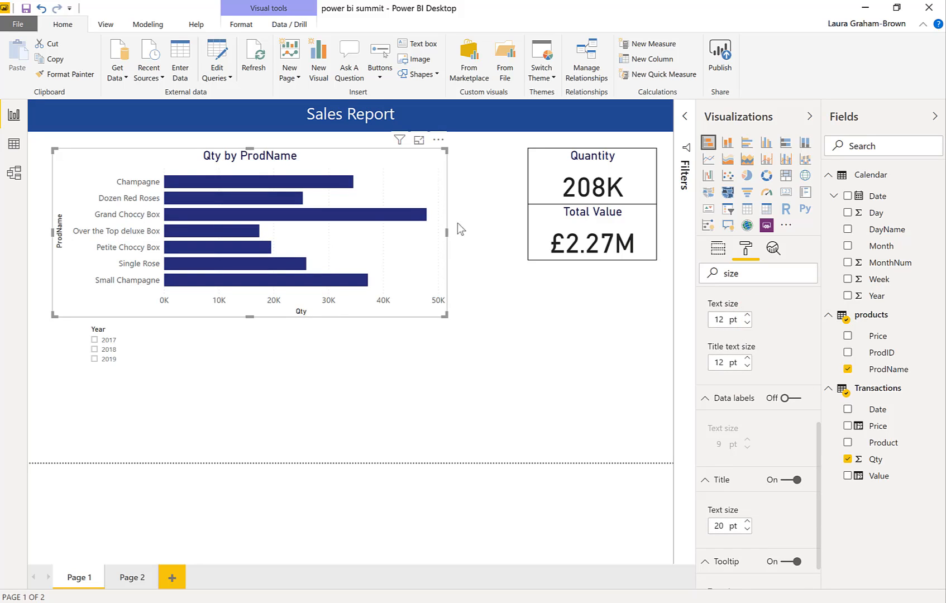
pyautogui.moveTo(447, 232); pyautogui.dragTo(529, 237)
pyautogui.moveTo(540, 292); pyautogui.dragTo(553, 354)
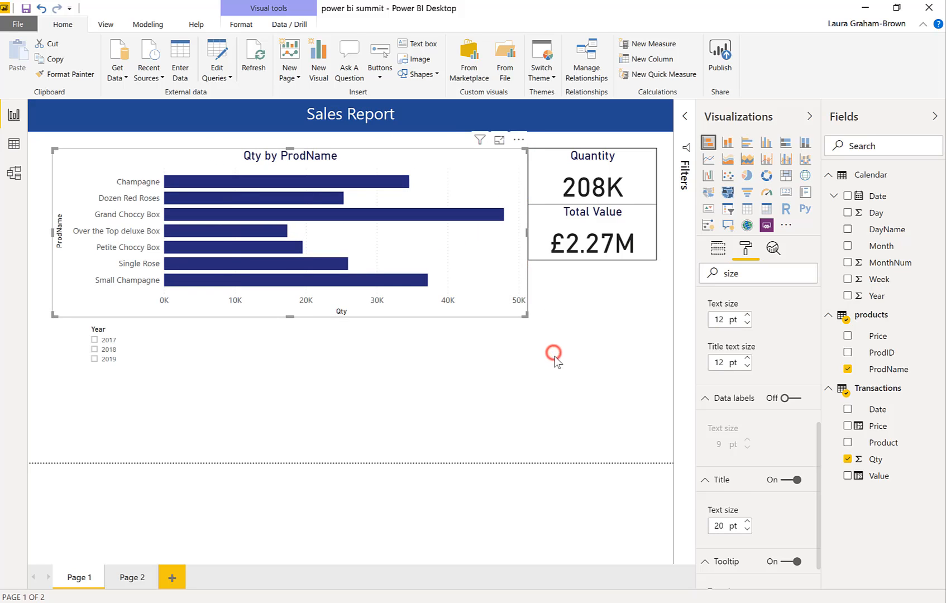
pyautogui.click(555, 356)
pyautogui.click(361, 403)
# Change the Year slicer's orientation to Horizontal
pyautogui.click(133, 349)
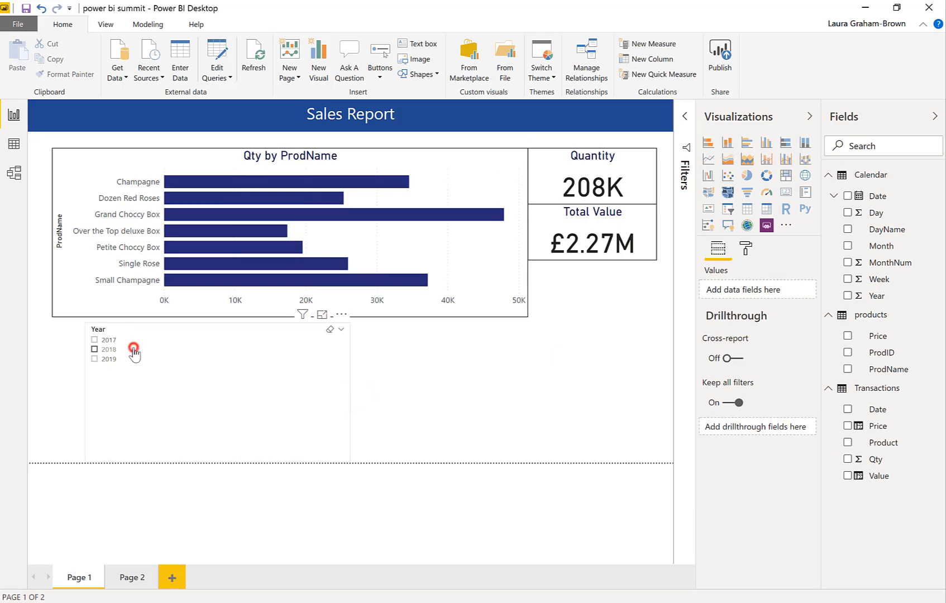
pyautogui.click(106, 347)
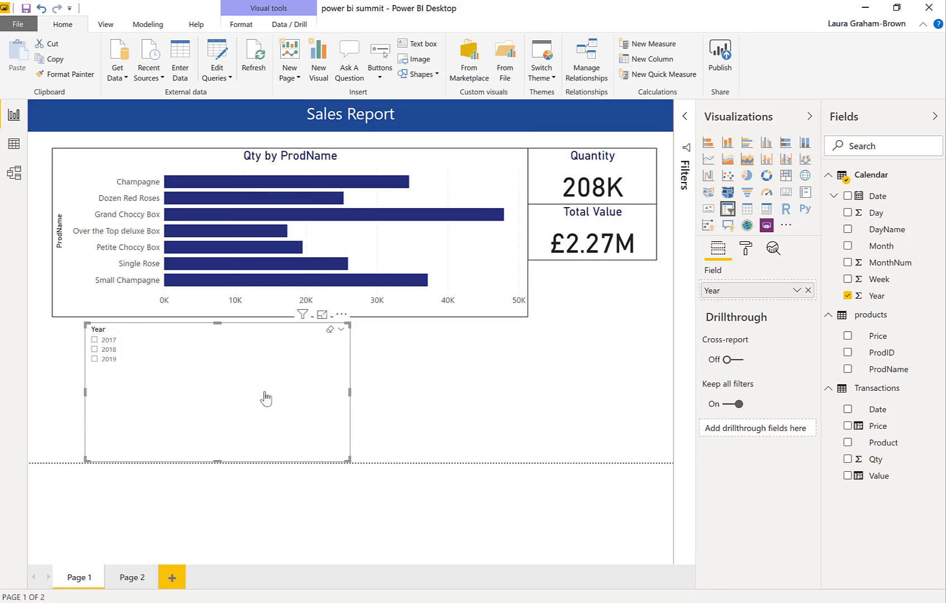
pyautogui.click(746, 248)
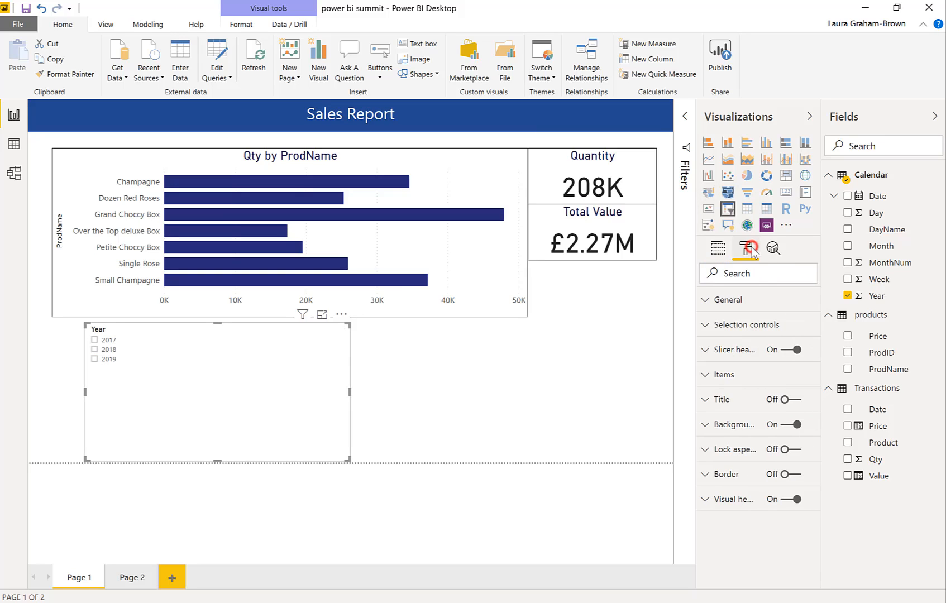
pyautogui.click(720, 299)
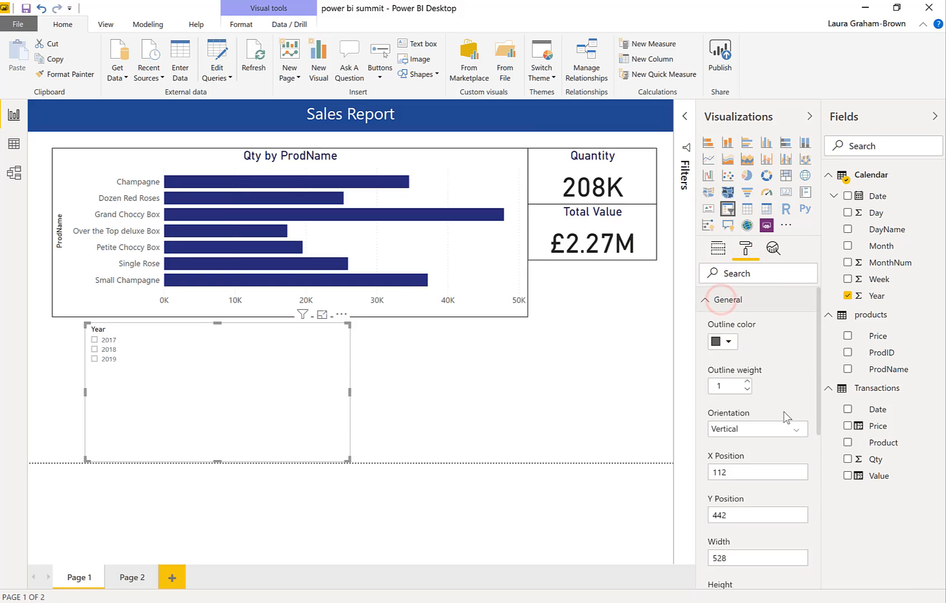
pyautogui.click(731, 428)
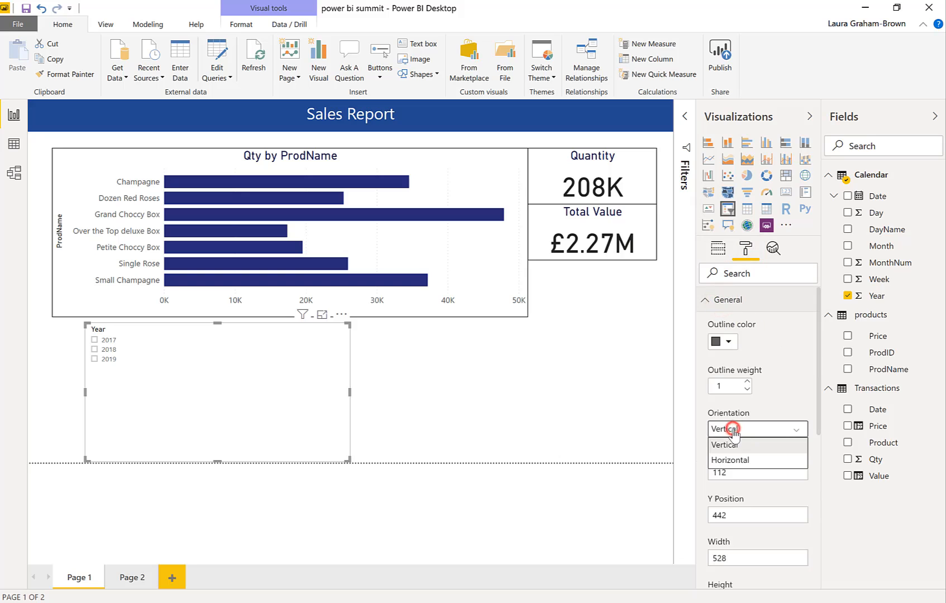
pyautogui.click(740, 460)
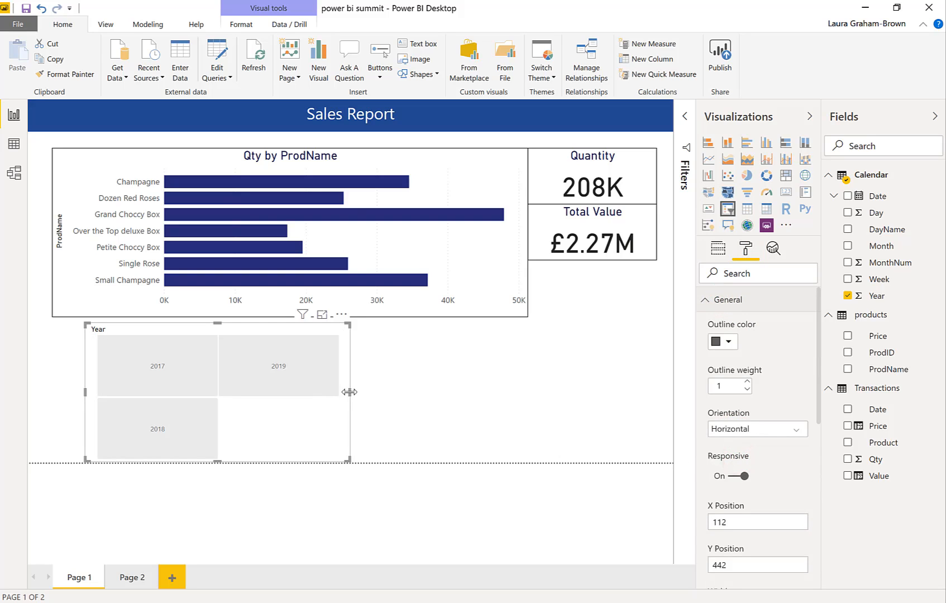
# Widen and shorten the Year slicer into a single-row strip and align it with the bar chart's left edge at the page's lower edge
pyautogui.moveTo(350, 393); pyautogui.dragTo(464, 389)
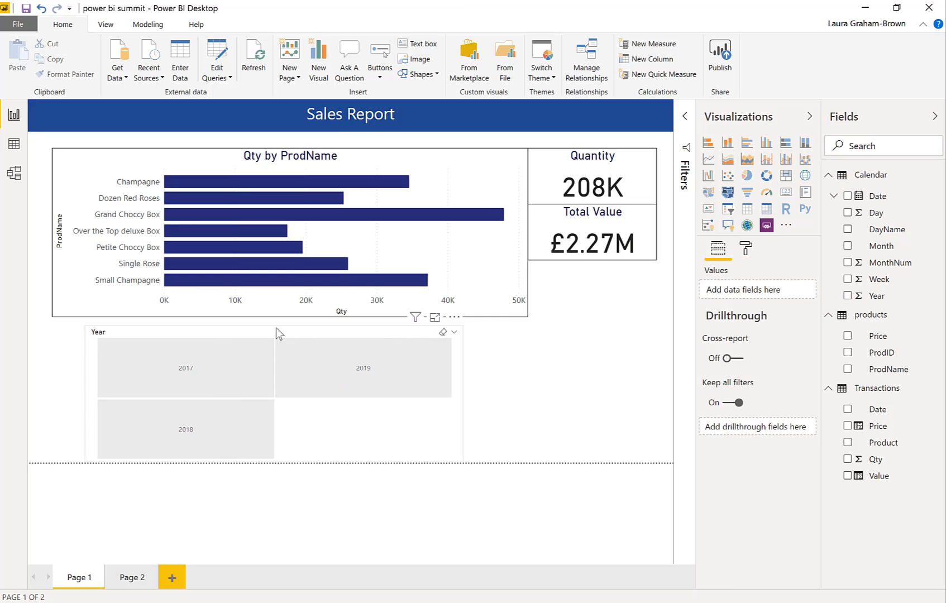
pyautogui.moveTo(274, 327); pyautogui.dragTo(278, 413)
pyautogui.click(274, 407)
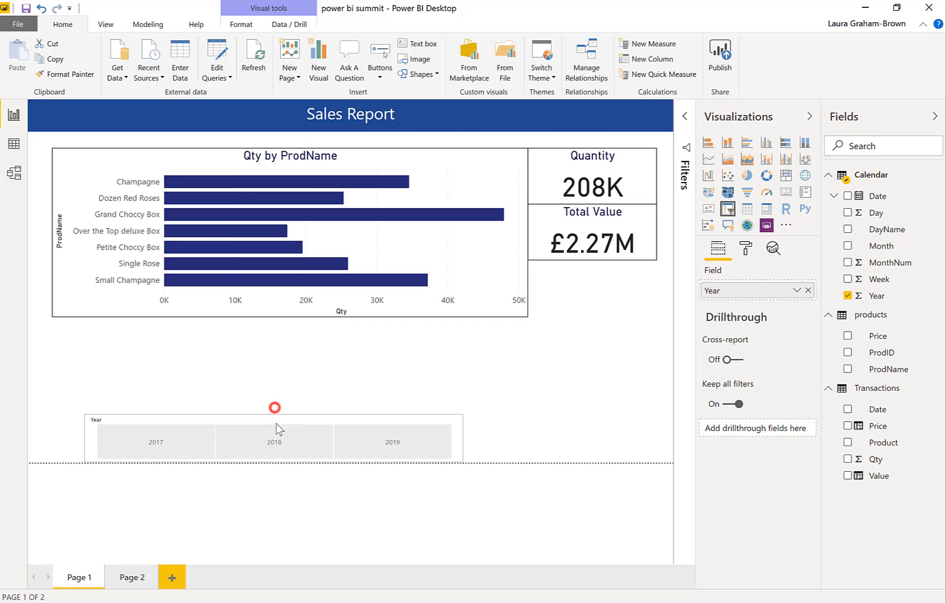
pyautogui.moveTo(287, 428); pyautogui.dragTo(254, 418)
pyautogui.click(359, 394)
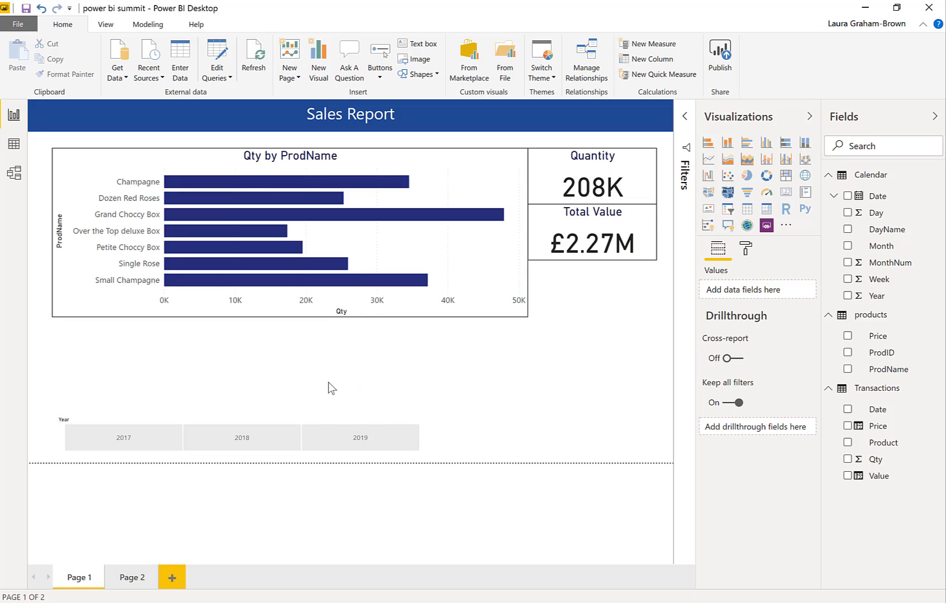
# Add a line chart of Value by Month, sized to fill the space between the bar chart and the Year slicer
pyautogui.click(708, 159)
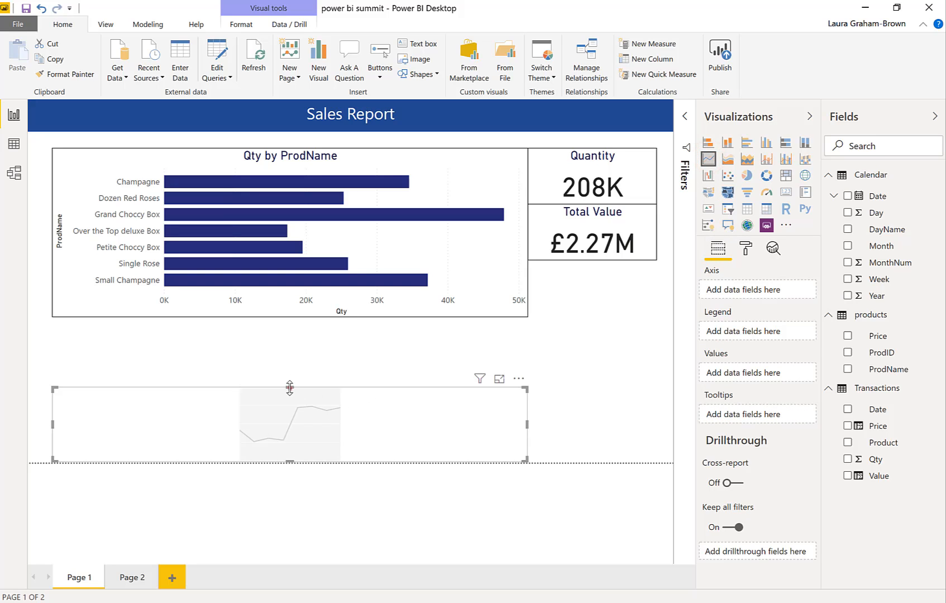
pyautogui.moveTo(289, 387); pyautogui.dragTo(289, 318)
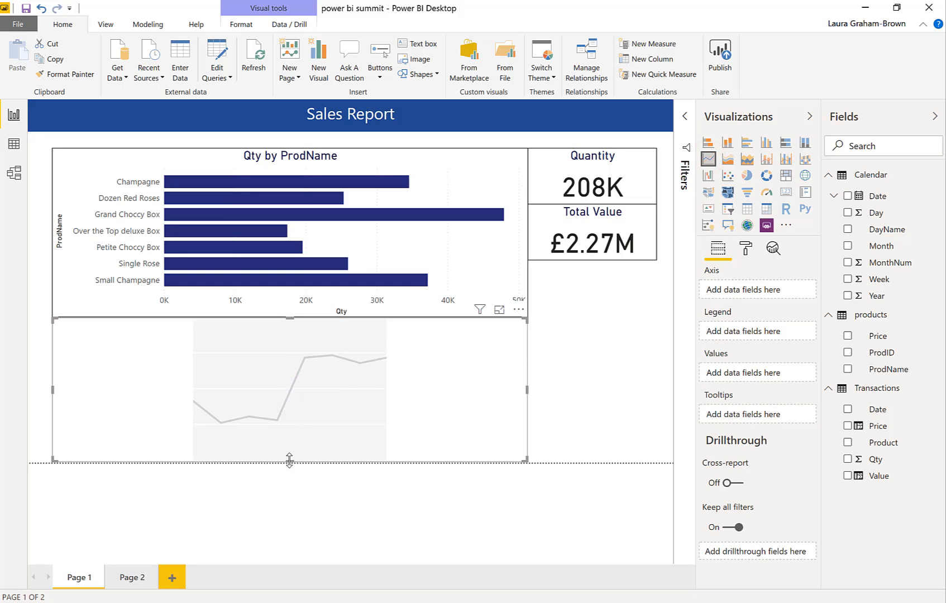
pyautogui.moveTo(289, 459); pyautogui.dragTo(287, 414)
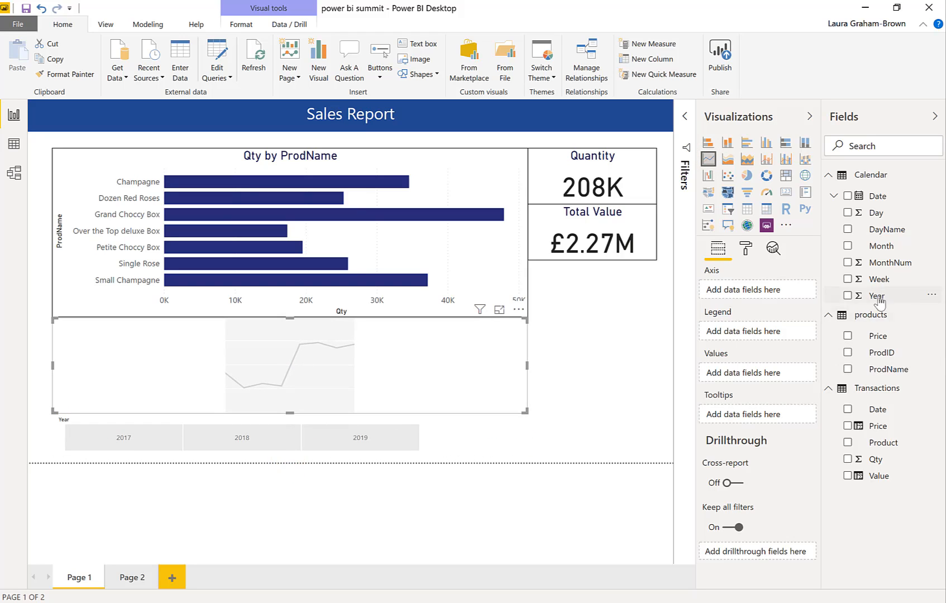
pyautogui.click(848, 245)
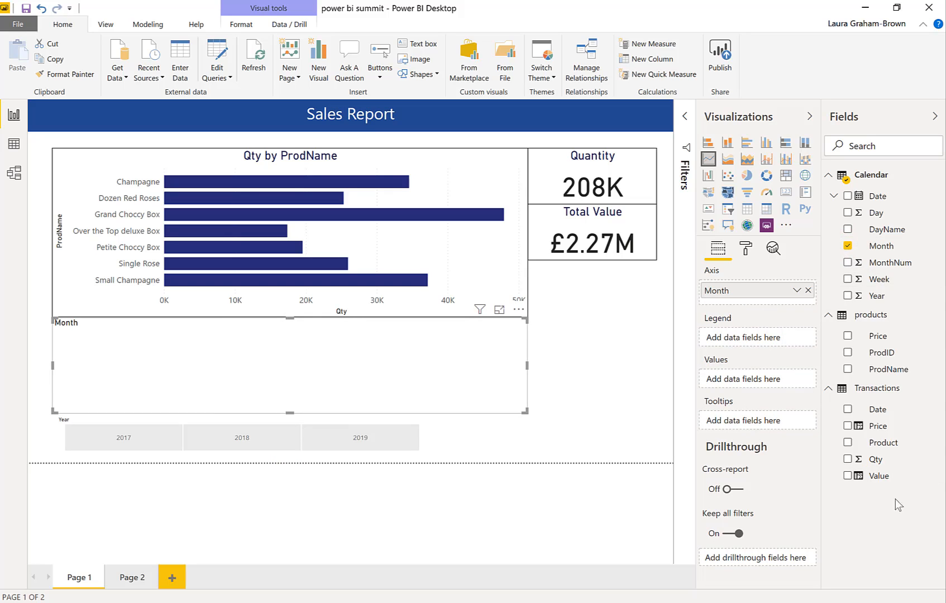
pyautogui.click(847, 476)
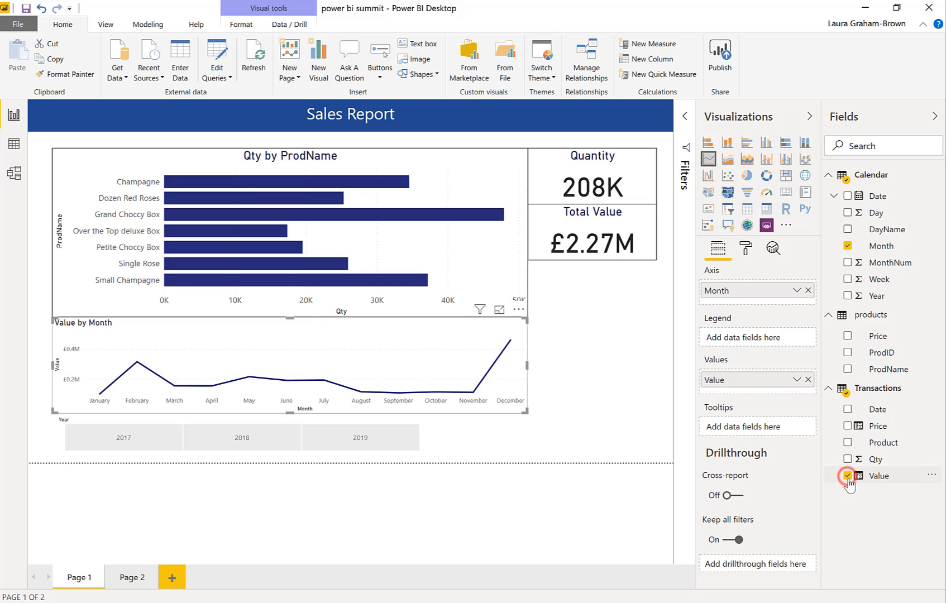
pyautogui.click(588, 411)
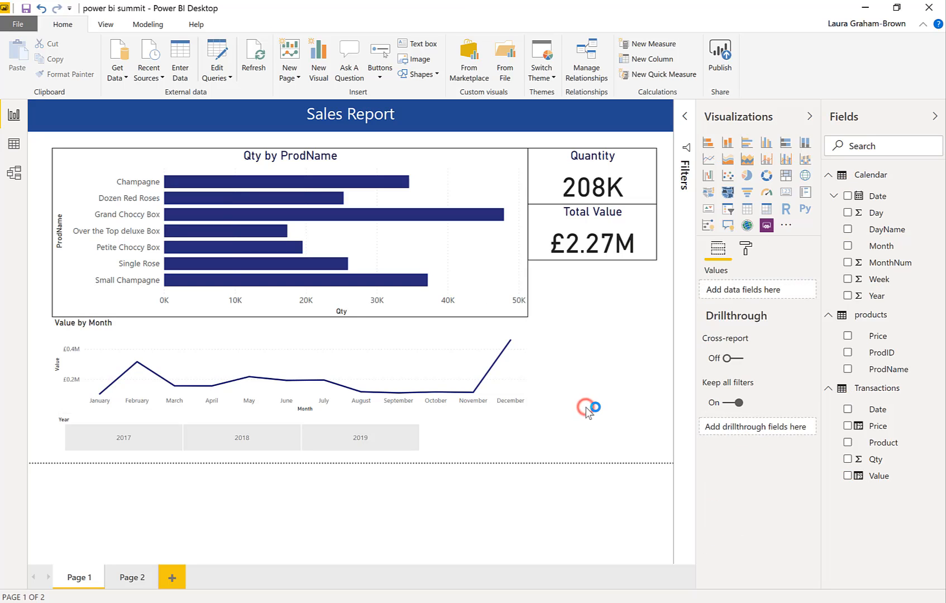
# Set the Value by Month line chart's background to a light blue theme color
pyautogui.click(507, 384)
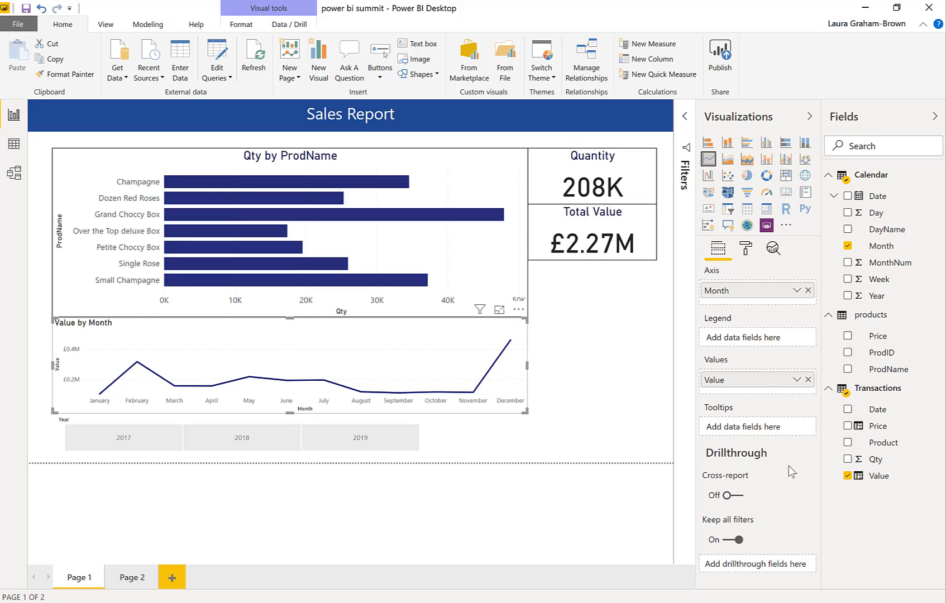
pyautogui.click(746, 251)
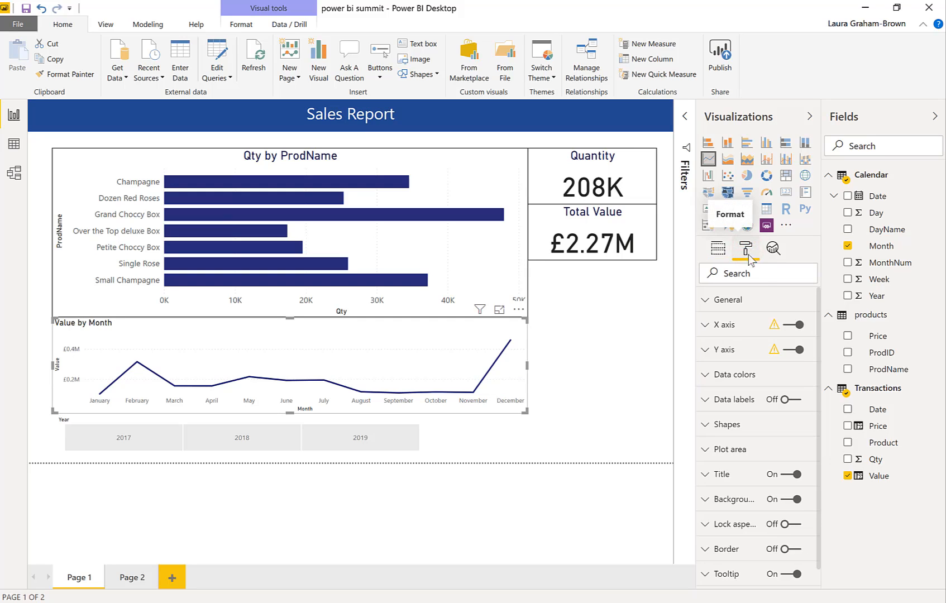
pyautogui.click(721, 500)
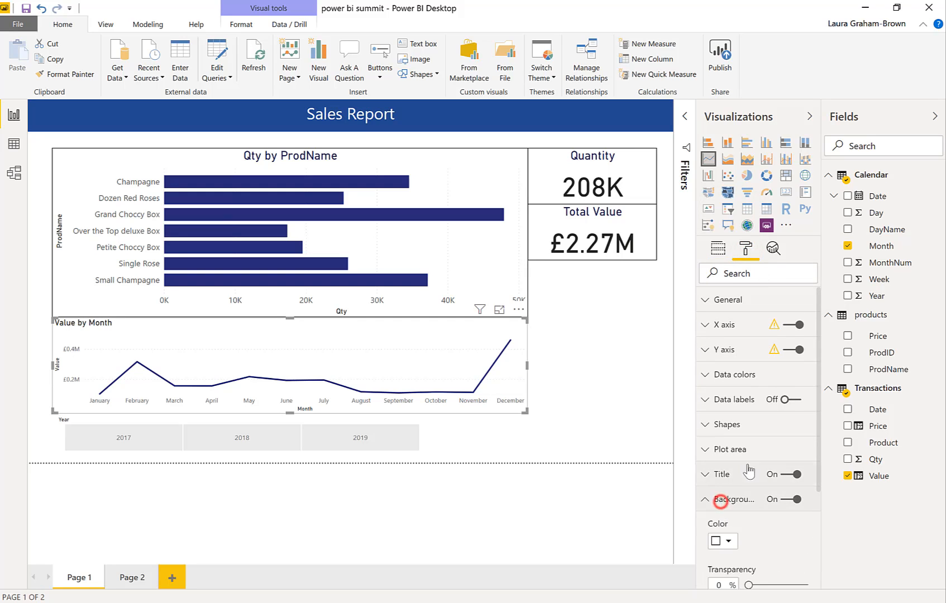
pyautogui.scroll(-2, 772, 536)
pyautogui.click(729, 474)
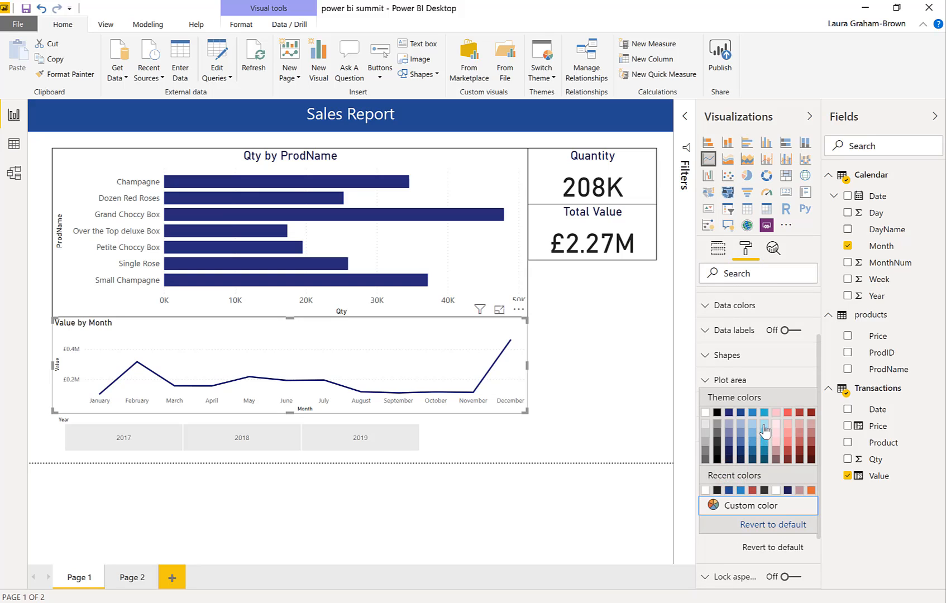
pyautogui.click(765, 426)
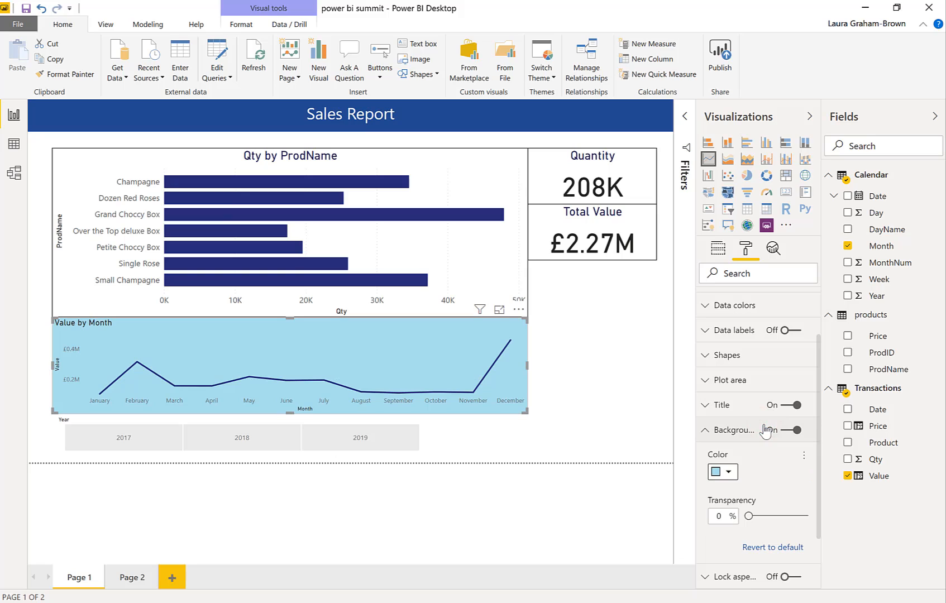
# Lighten the line chart's background to a paler blue with a custom color
pyautogui.click(729, 474)
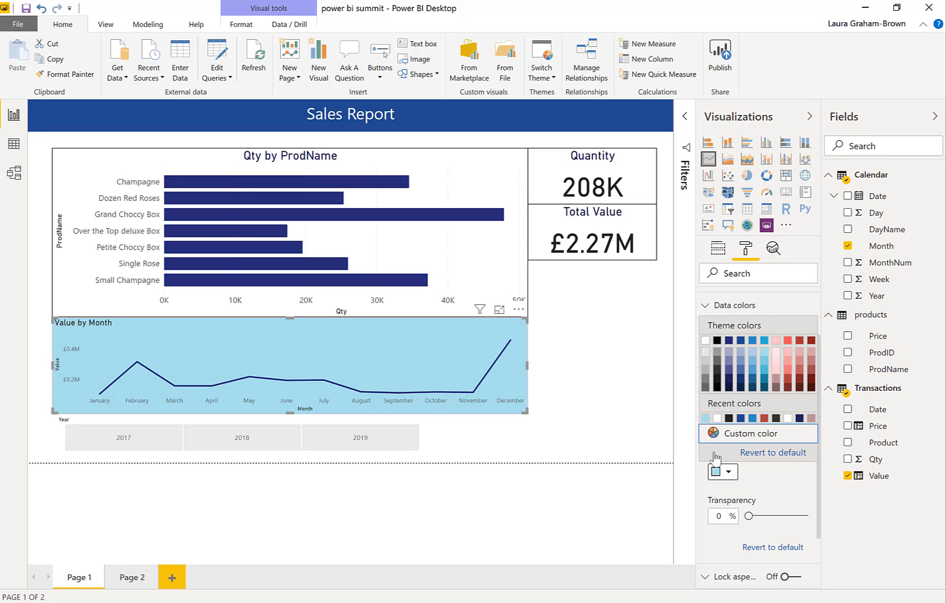
pyautogui.click(748, 437)
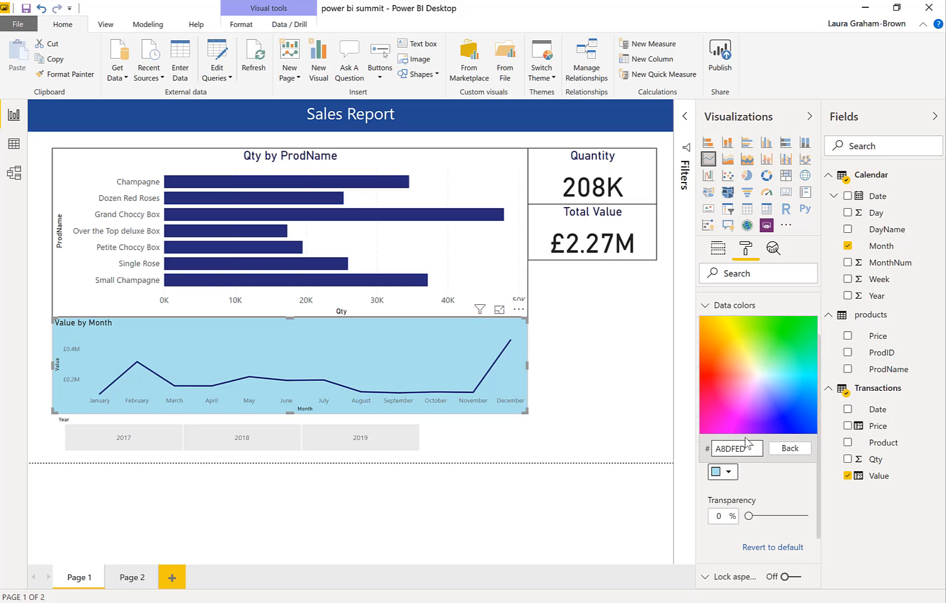
pyautogui.click(768, 379)
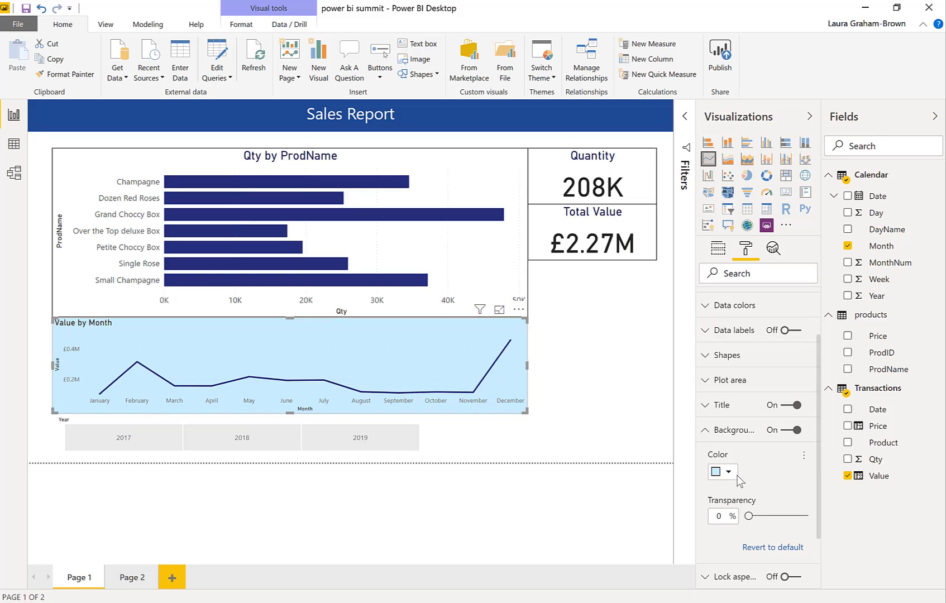
# Insert a pie chart beside the line chart and extend it upward to just beneath the Total Value card
pyautogui.click(603, 427)
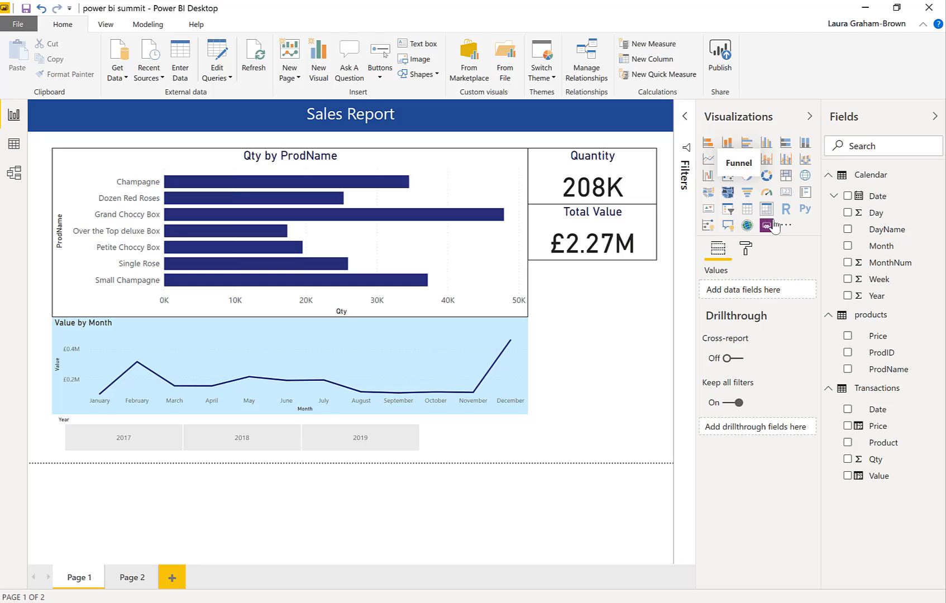
pyautogui.click(747, 176)
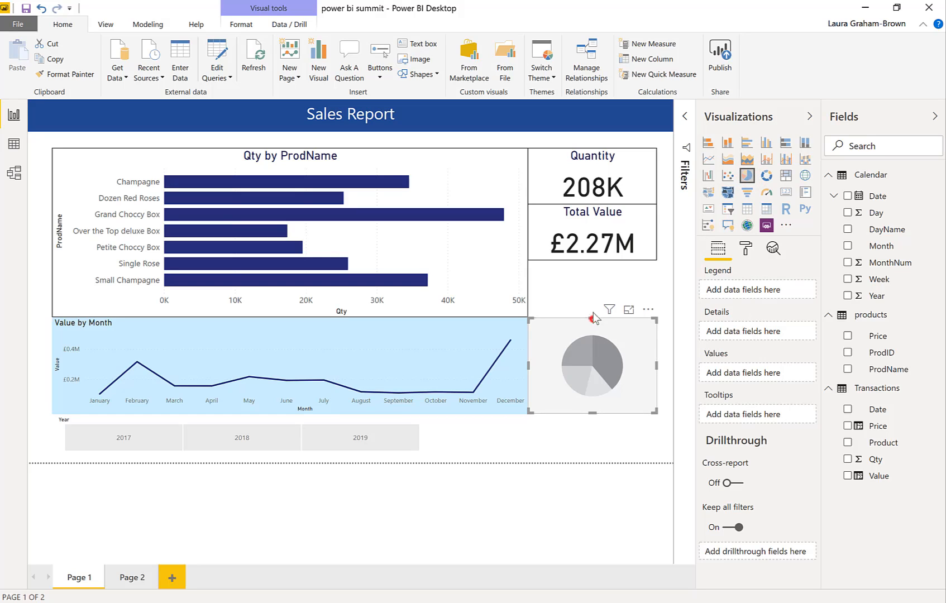
pyautogui.moveTo(594, 318); pyautogui.dragTo(598, 268)
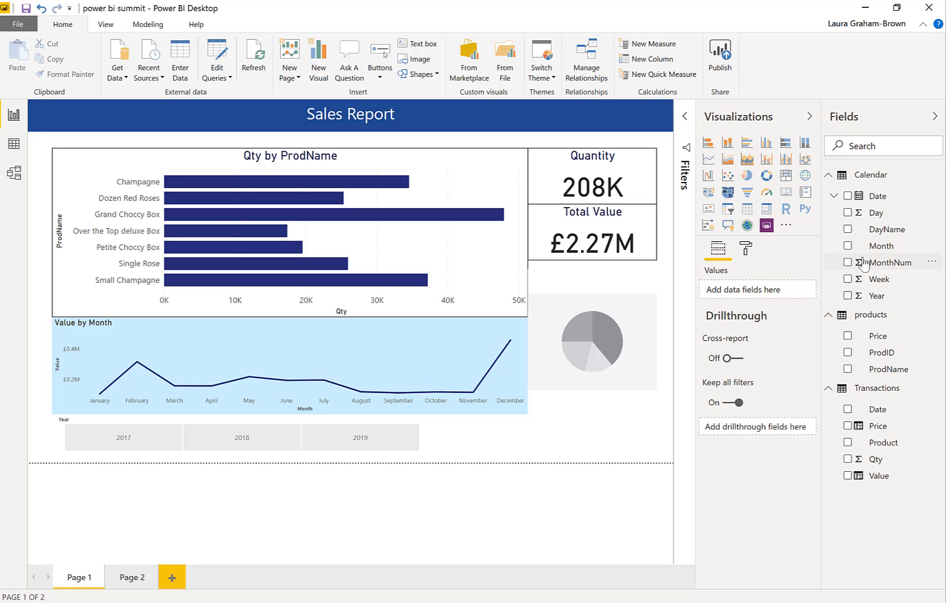
pyautogui.click(848, 230)
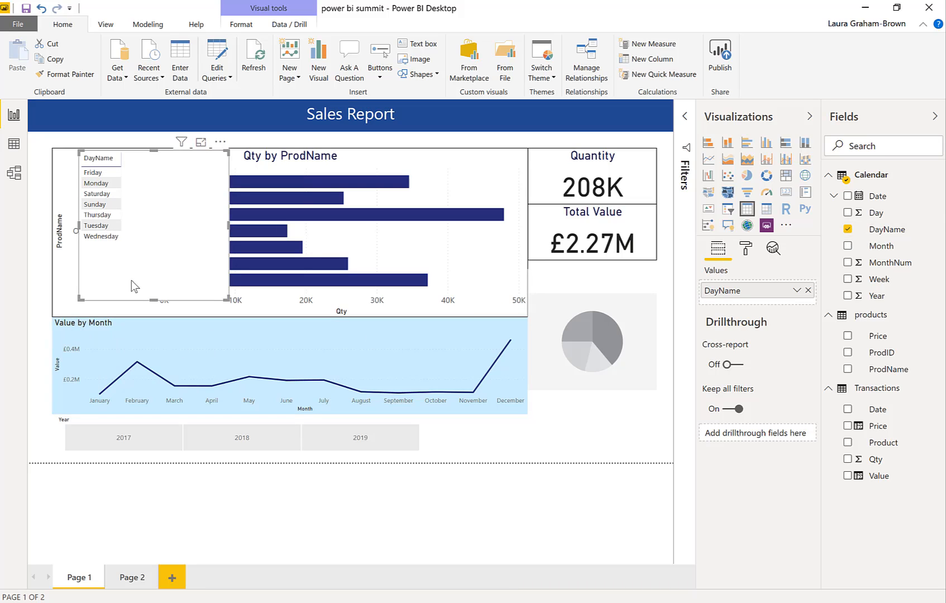
pyautogui.moveTo(247, 342)
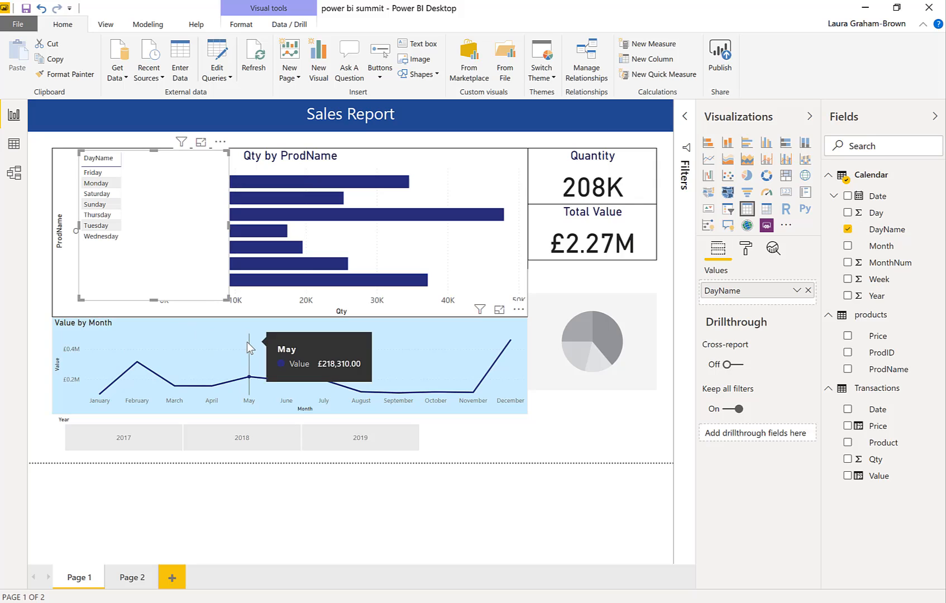
pyautogui.press('Delete')
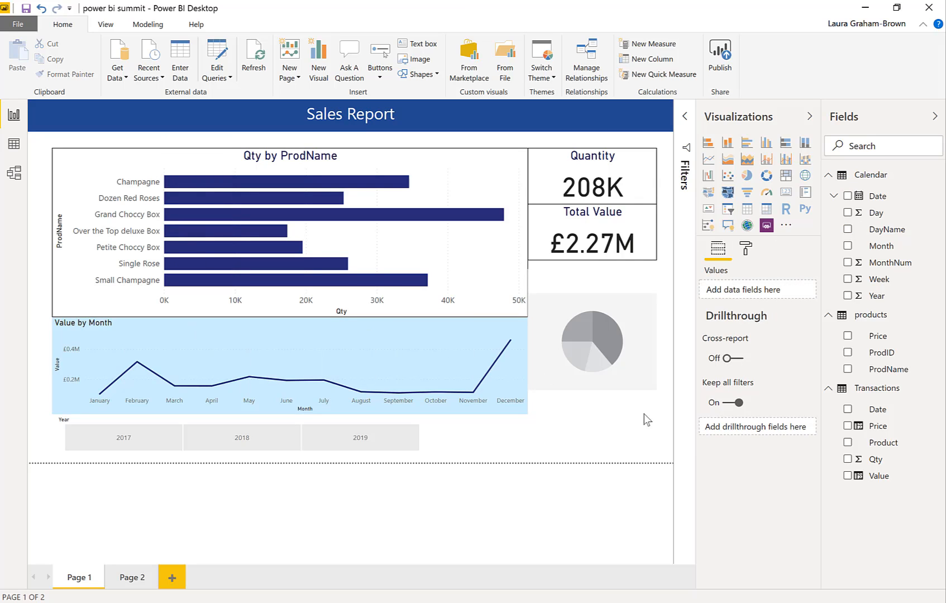
# Fill the pie chart with DayName as the legend and Value as the values
pyautogui.click(617, 413)
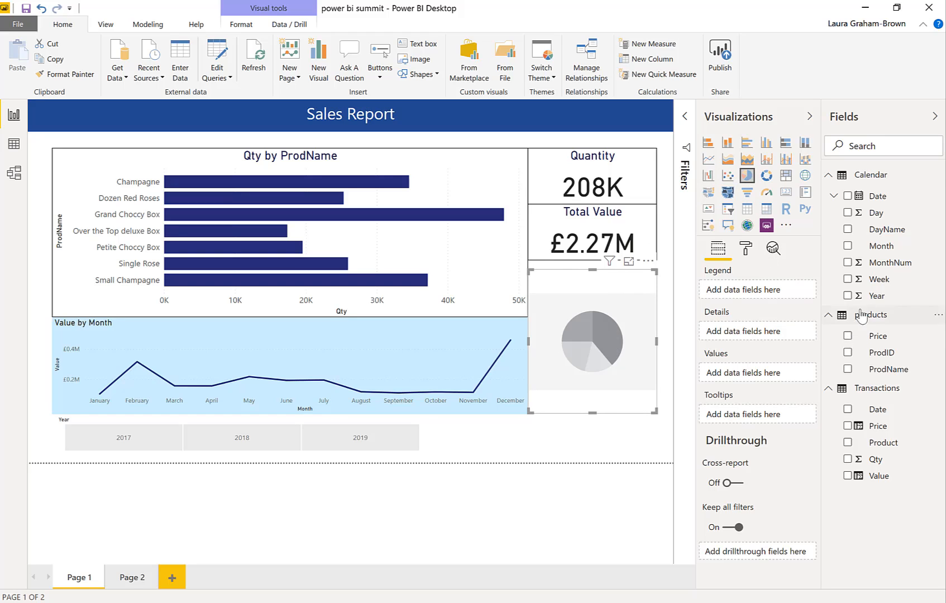
pyautogui.click(848, 229)
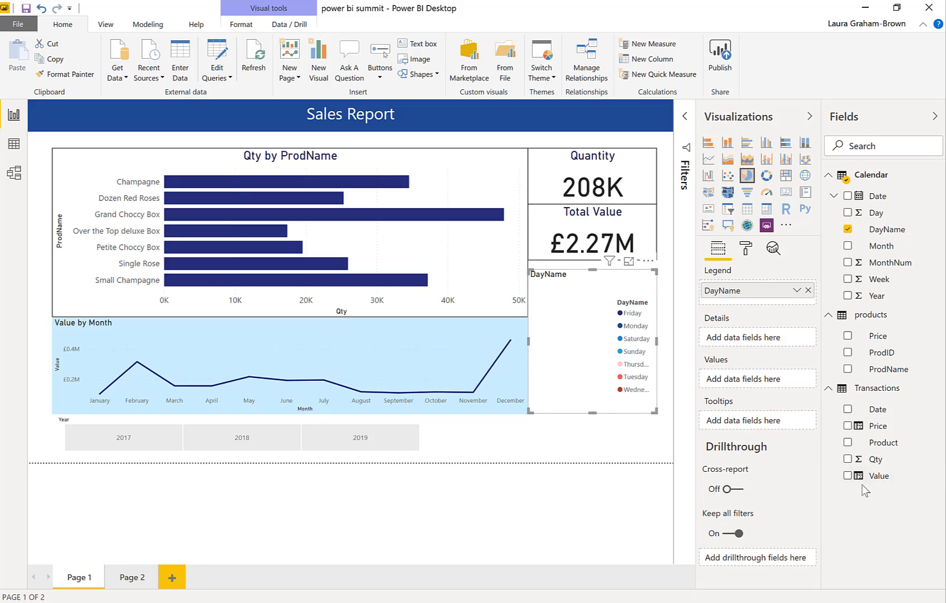
pyautogui.click(847, 476)
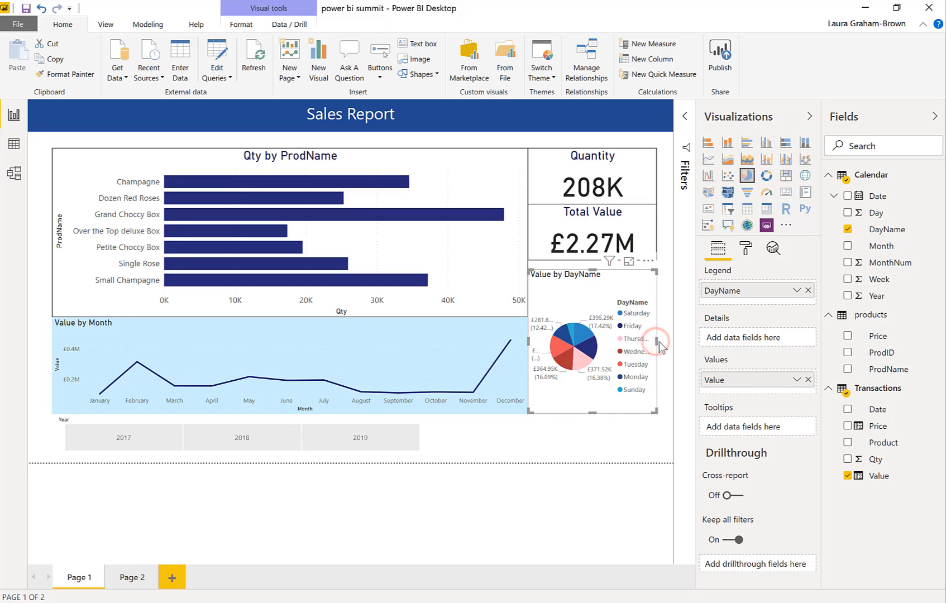
# Convert the Value by DayName pie chart to a treemap and check the values of its day tiles
pyautogui.click(637, 424)
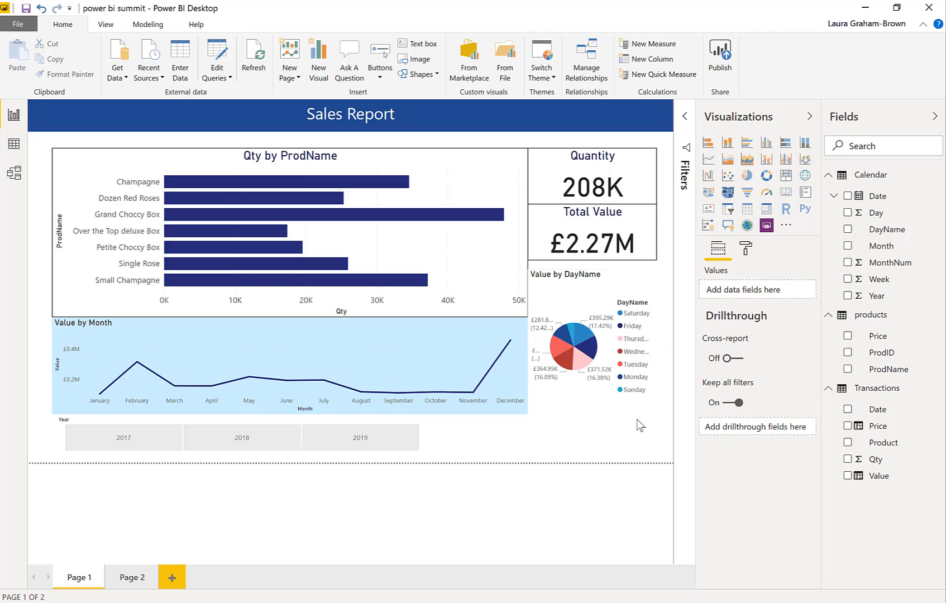
pyautogui.click(596, 402)
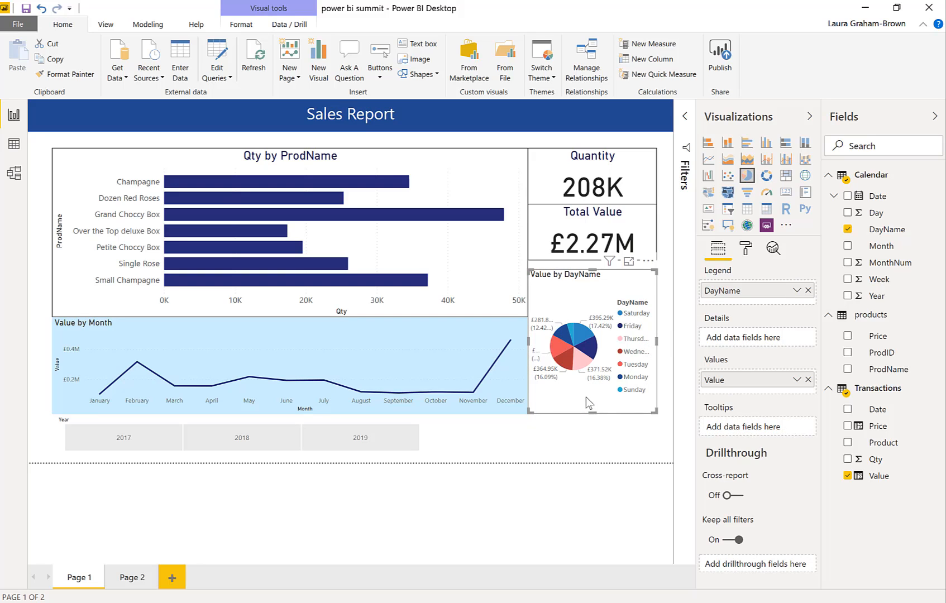
pyautogui.click(785, 178)
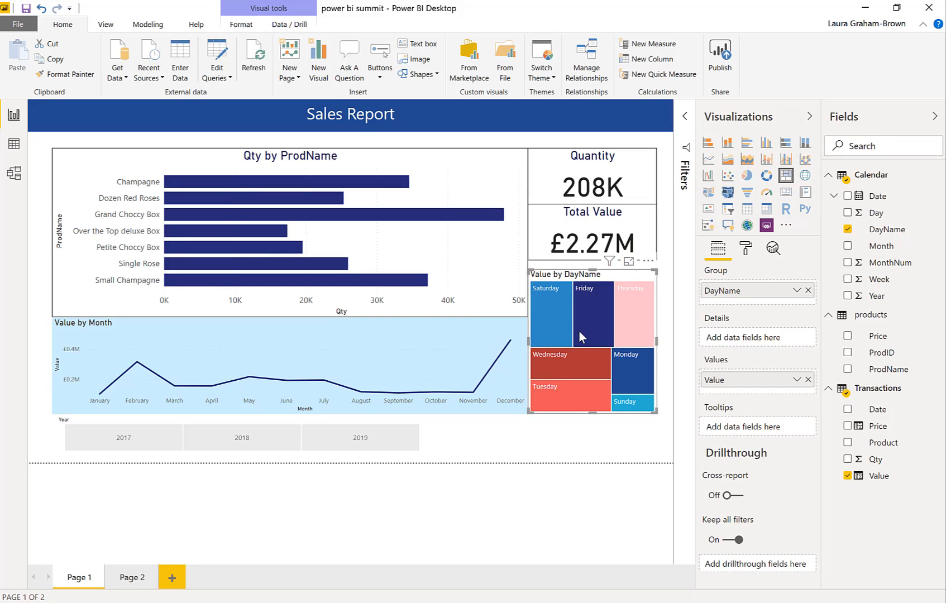
pyautogui.moveTo(579, 331)
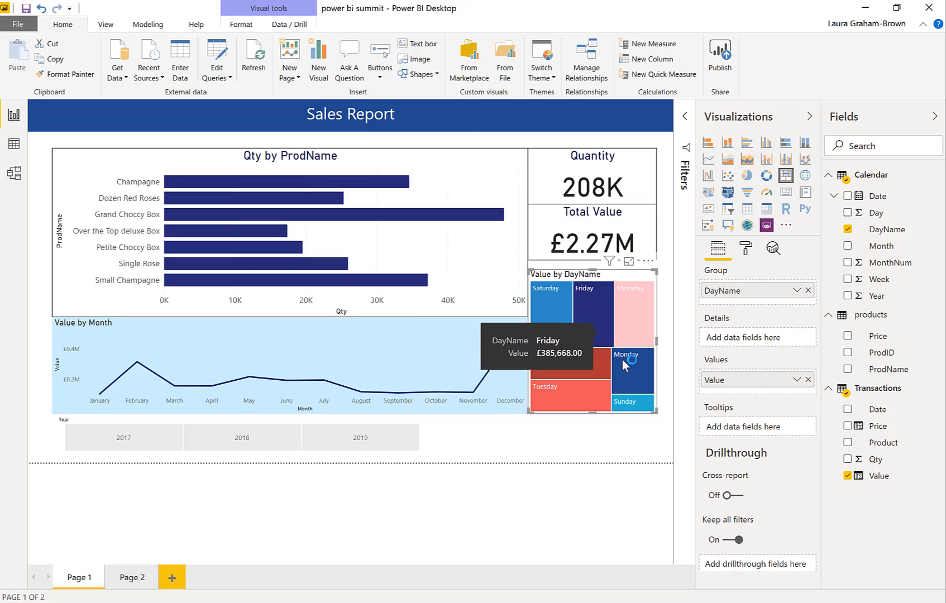
pyautogui.moveTo(623, 407)
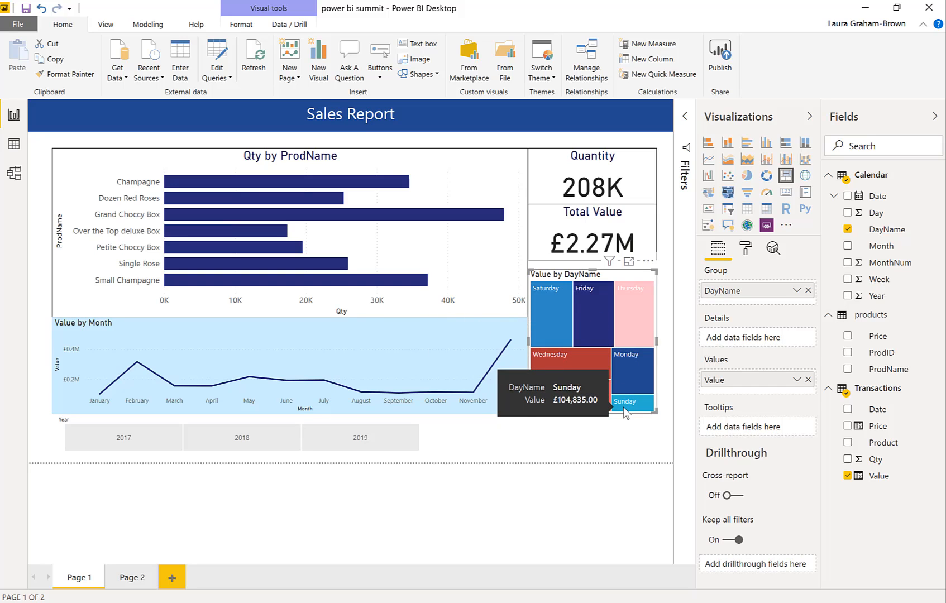
pyautogui.click(550, 455)
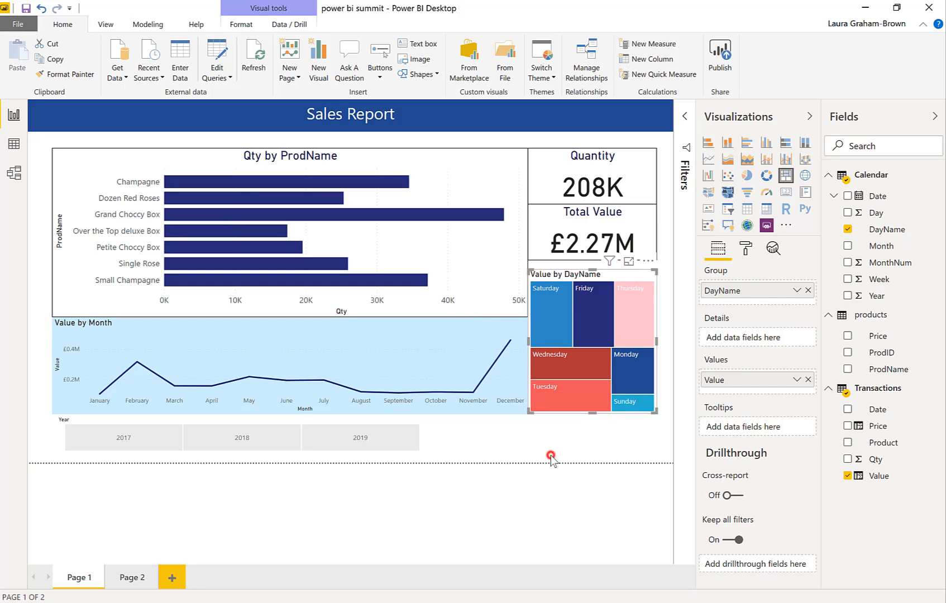
# Cross-filter the report by Friday, Saturday, Thursday and Wednesday in the treemap, and clear the selection
pyautogui.click(597, 345)
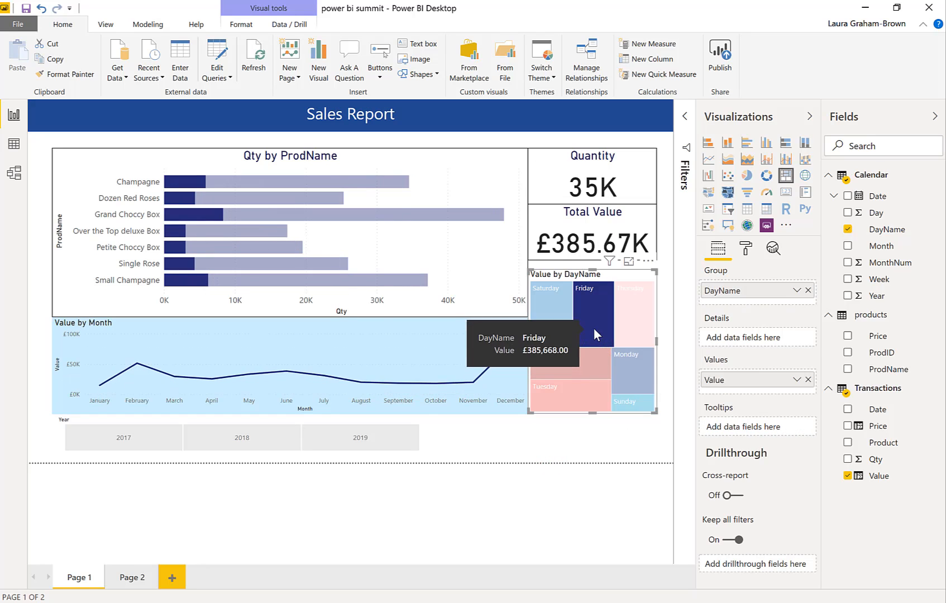
pyautogui.click(546, 330)
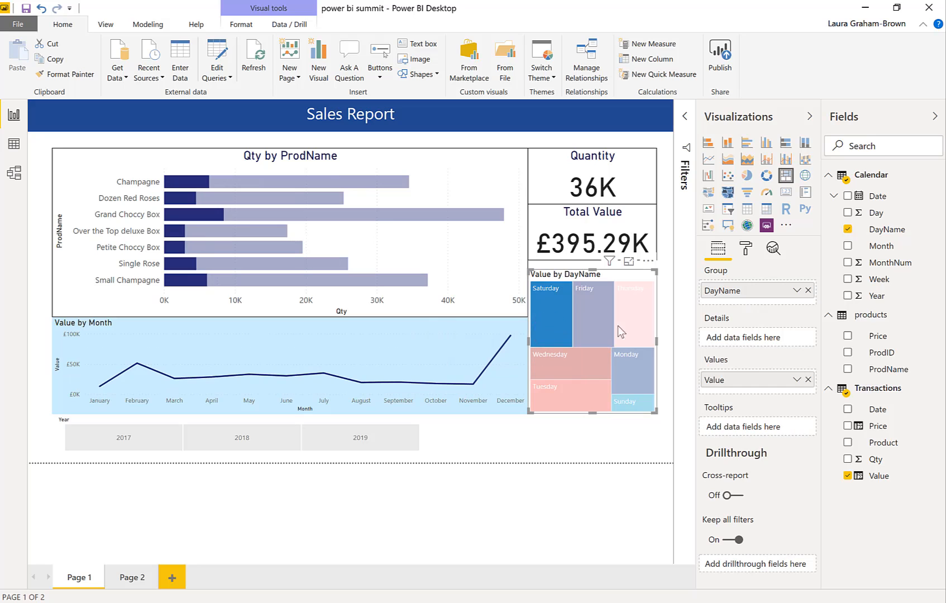
pyautogui.click(643, 318)
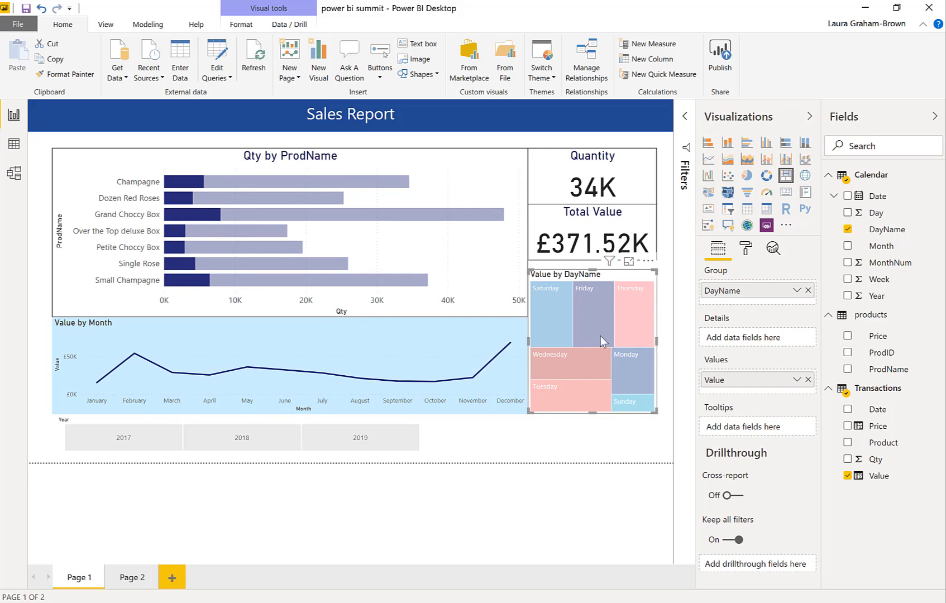
pyautogui.click(578, 371)
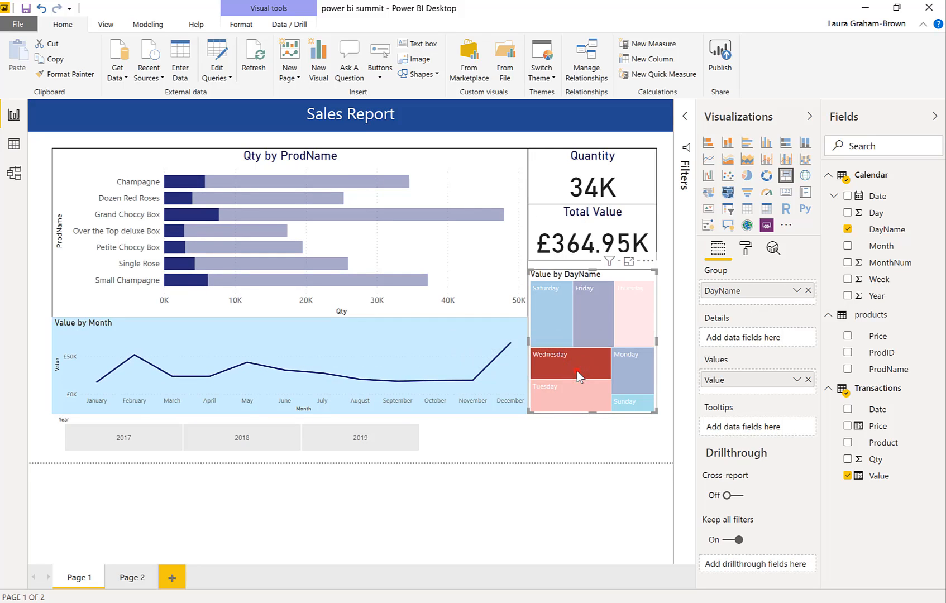
pyautogui.click(578, 370)
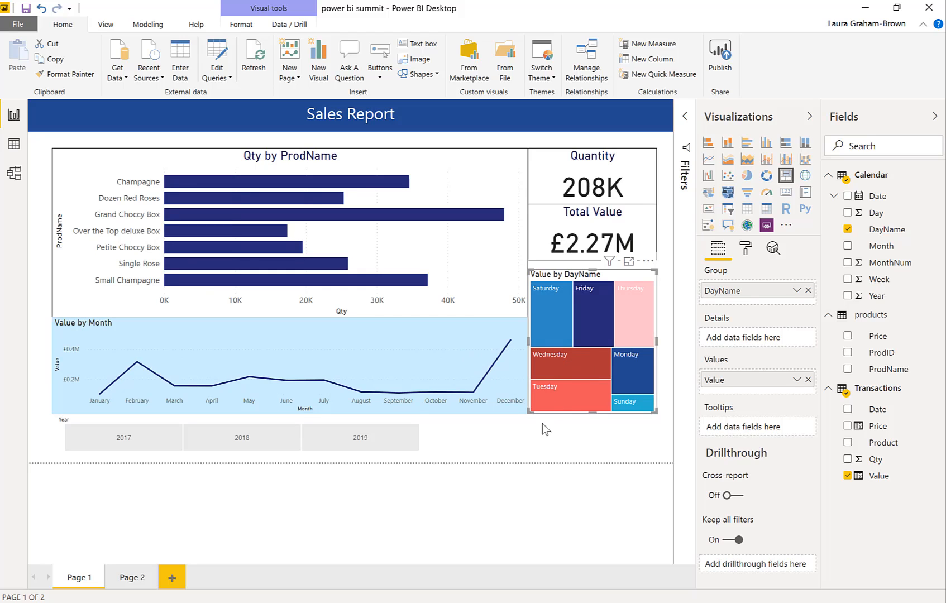
pyautogui.click(535, 444)
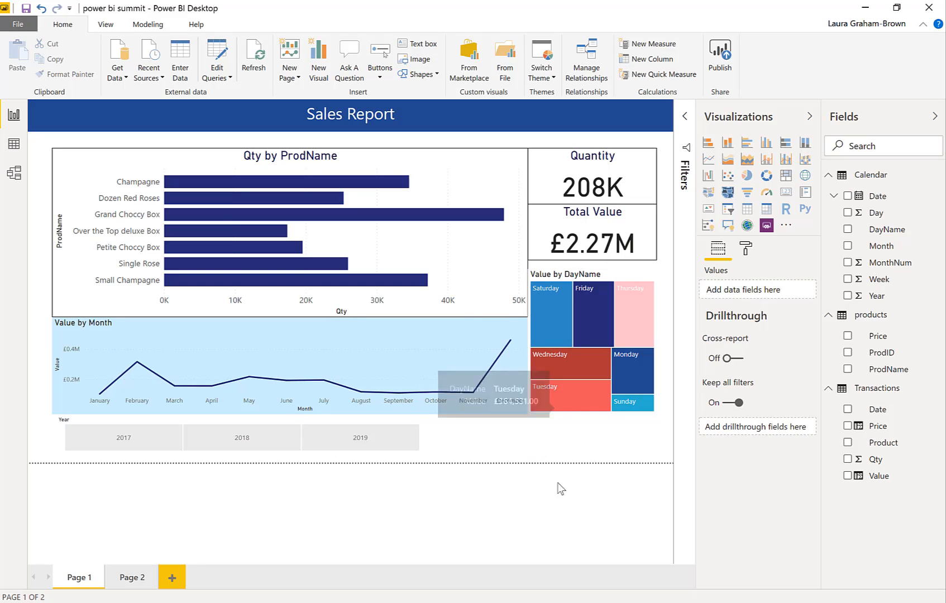
# Rename the report page Page 1 as Summary
pyautogui.doubleClick(73, 579)
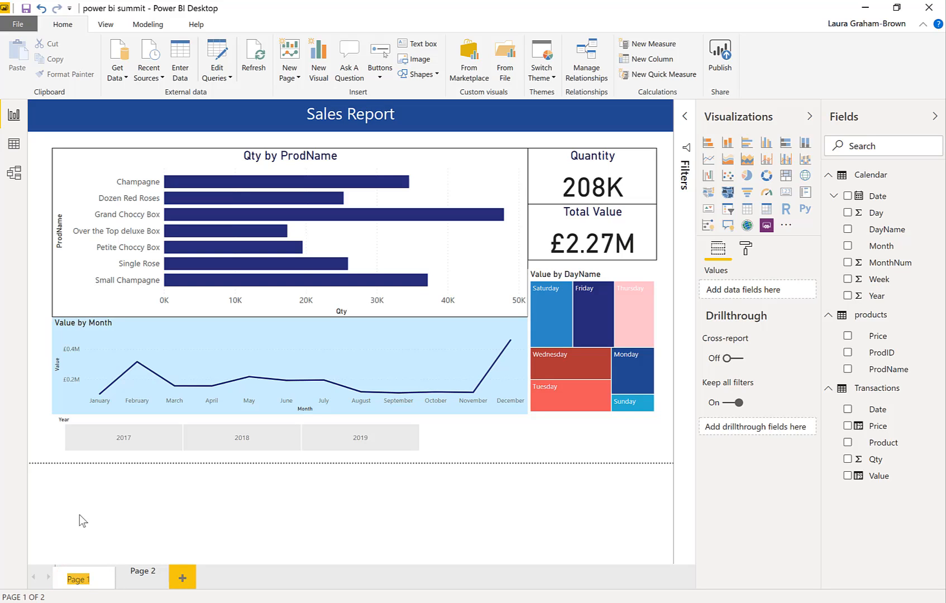
pyautogui.write('Summary')
pyautogui.press('Return')
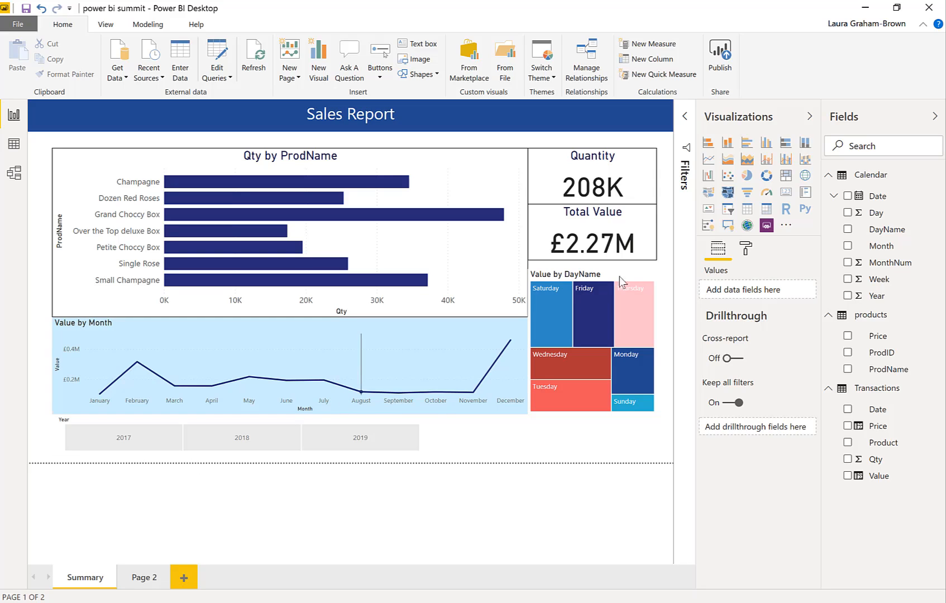
# Save the report and publish it to the Power BI Intro workspace, replacing the existing power bi summit dataset
pyautogui.click(721, 60)
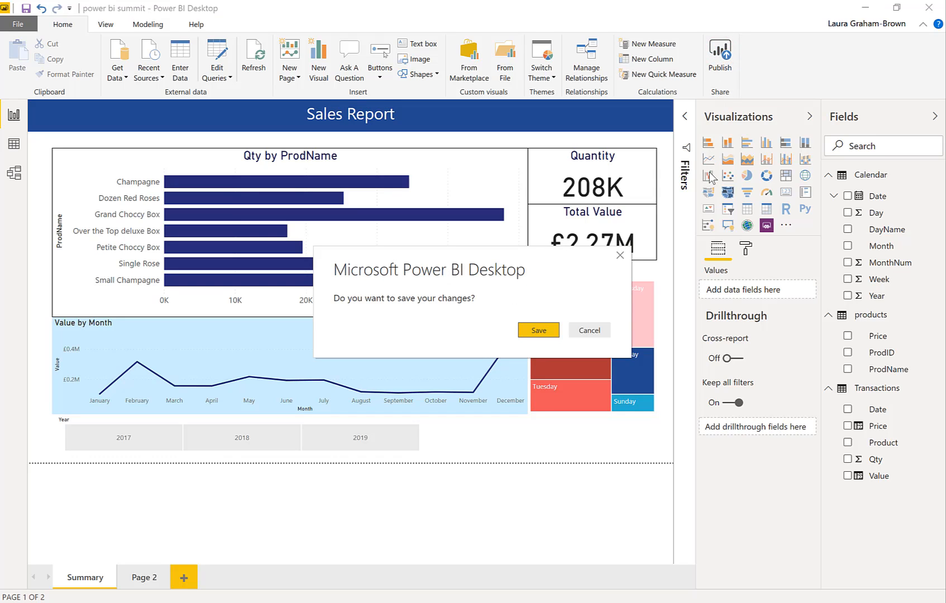
pyautogui.click(537, 330)
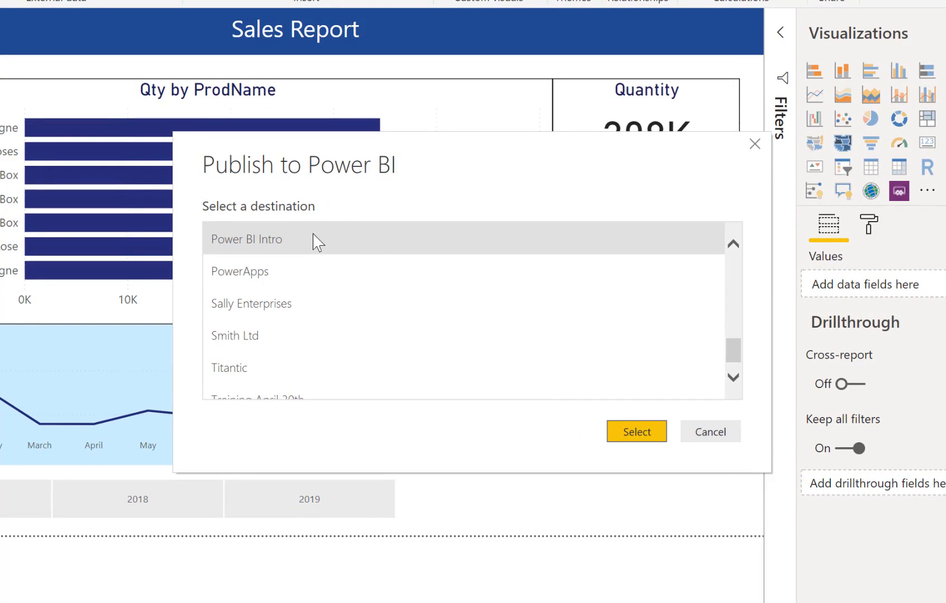
pyautogui.click(634, 437)
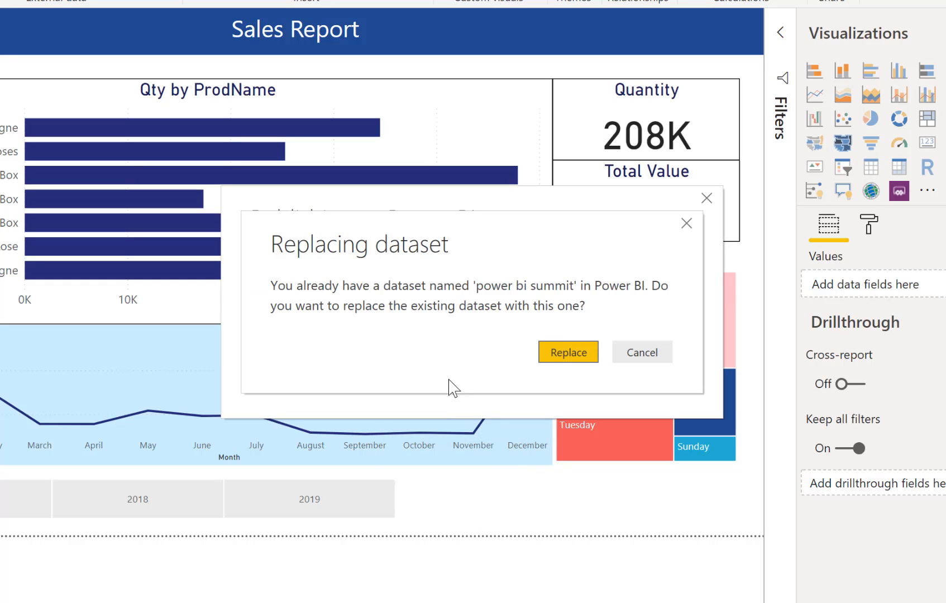
pyautogui.click(549, 353)
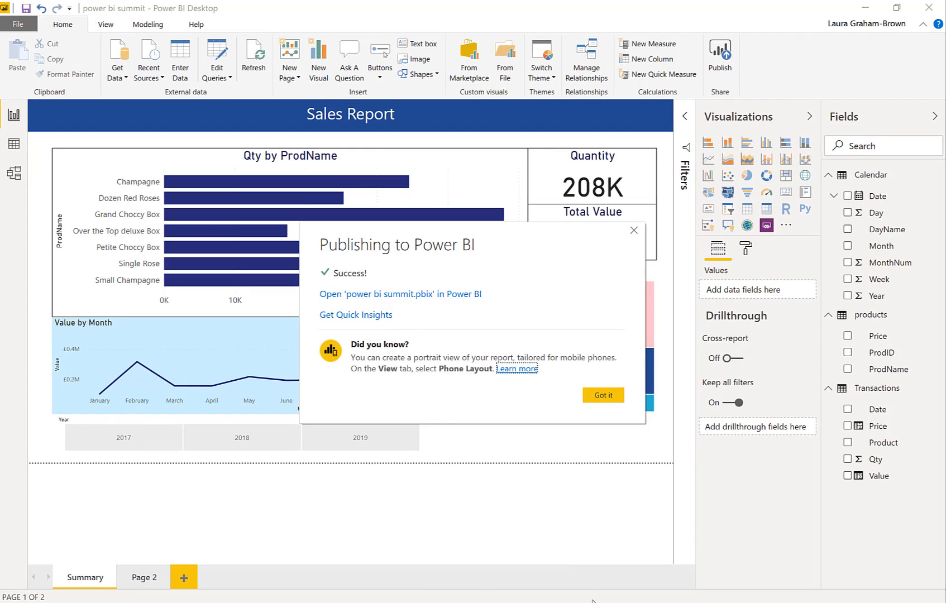
# Switch to the web browser, open powerbi.microsoft.com in a new tab and sign in to the Power BI service
pyautogui.moveTo(594, 602)
pyautogui.click(594, 553)
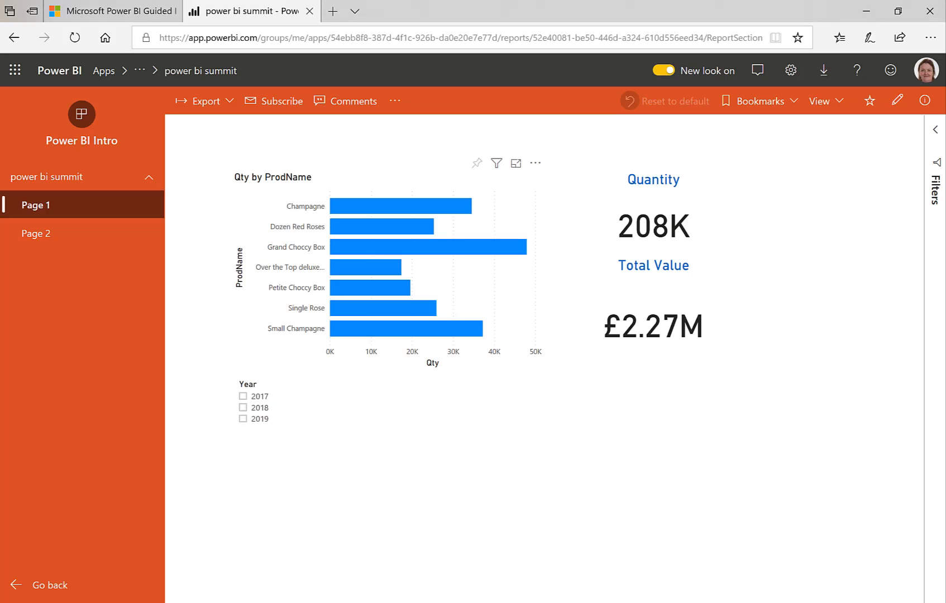
pyautogui.click(475, 486)
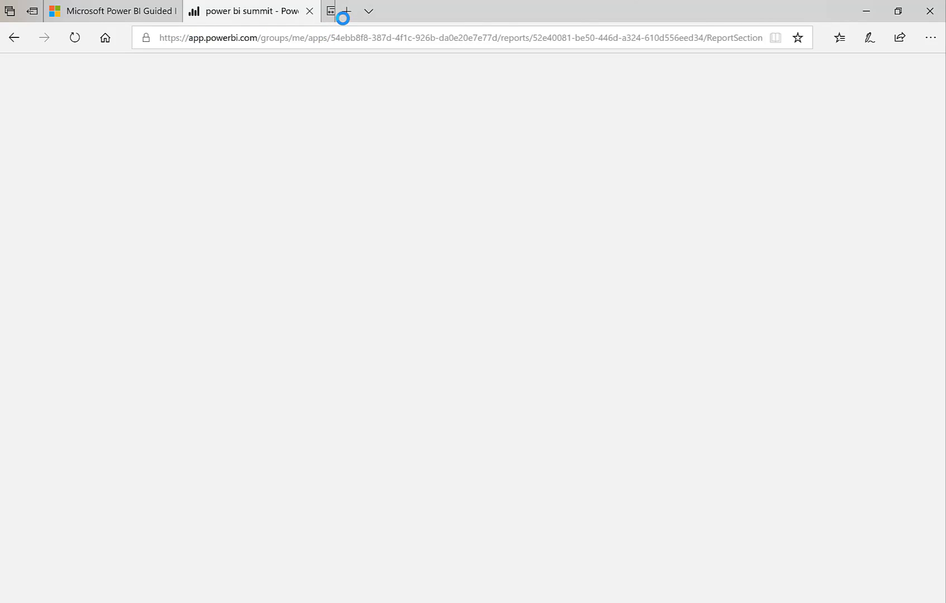
pyautogui.click(343, 17)
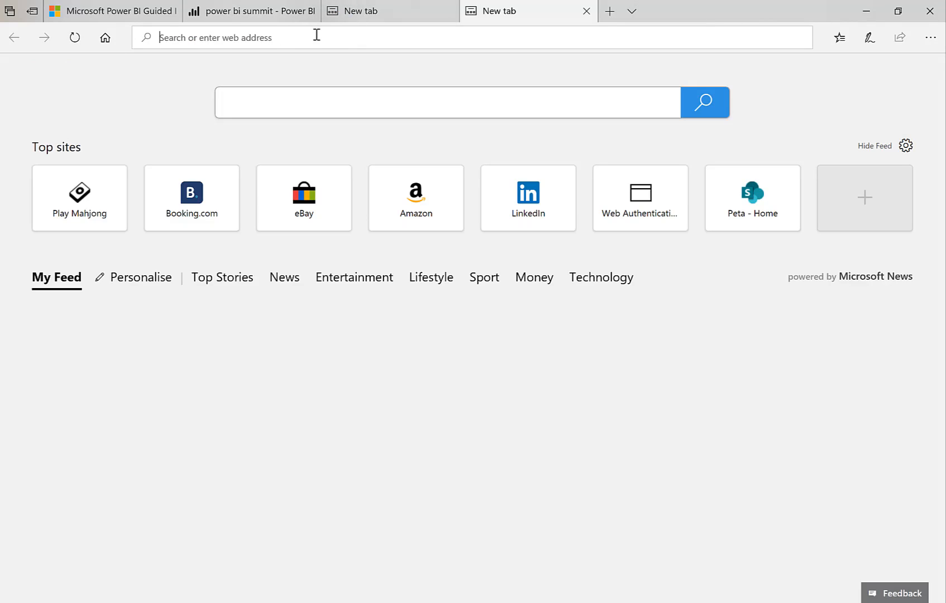
pyautogui.write('powe')
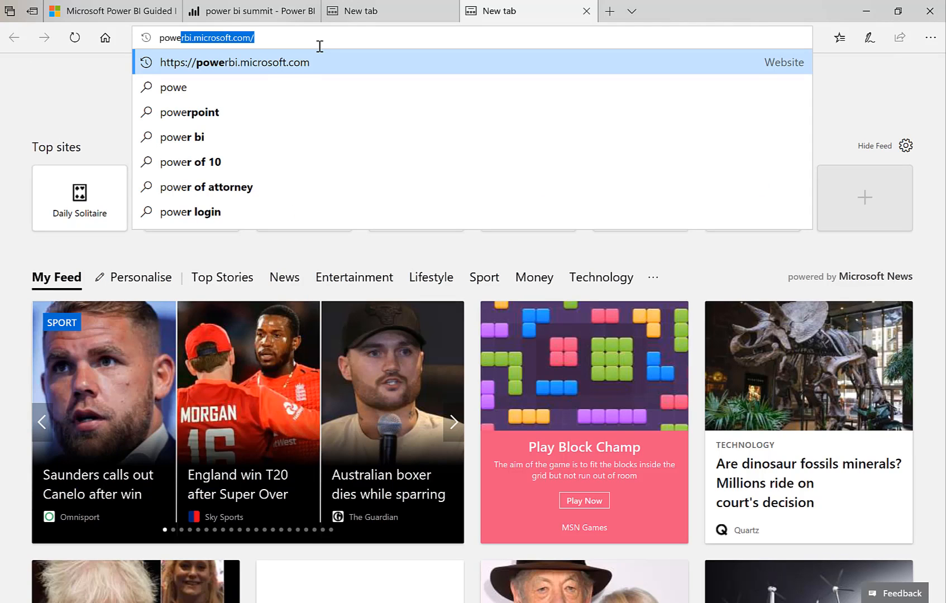
pyautogui.press('Return')
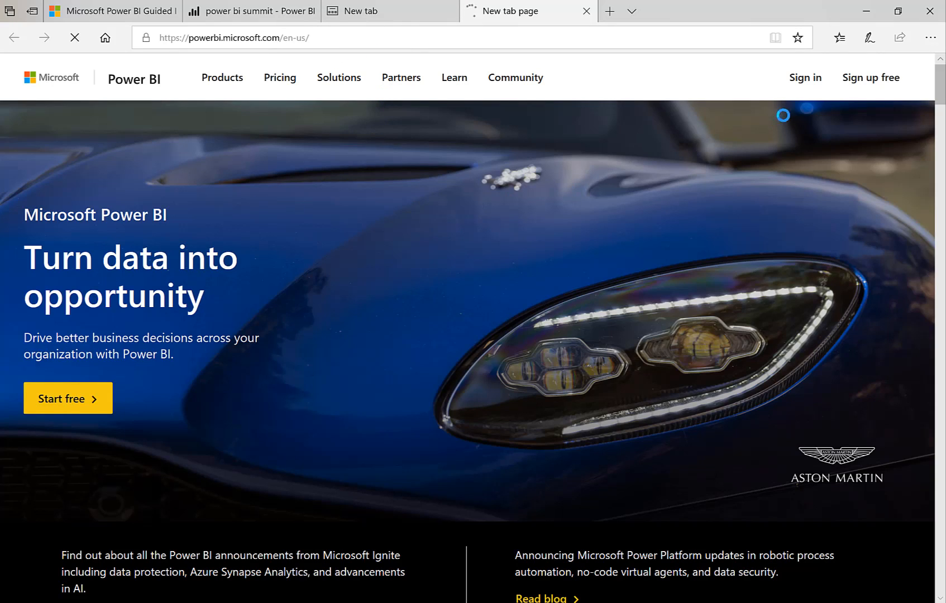
pyautogui.click(805, 81)
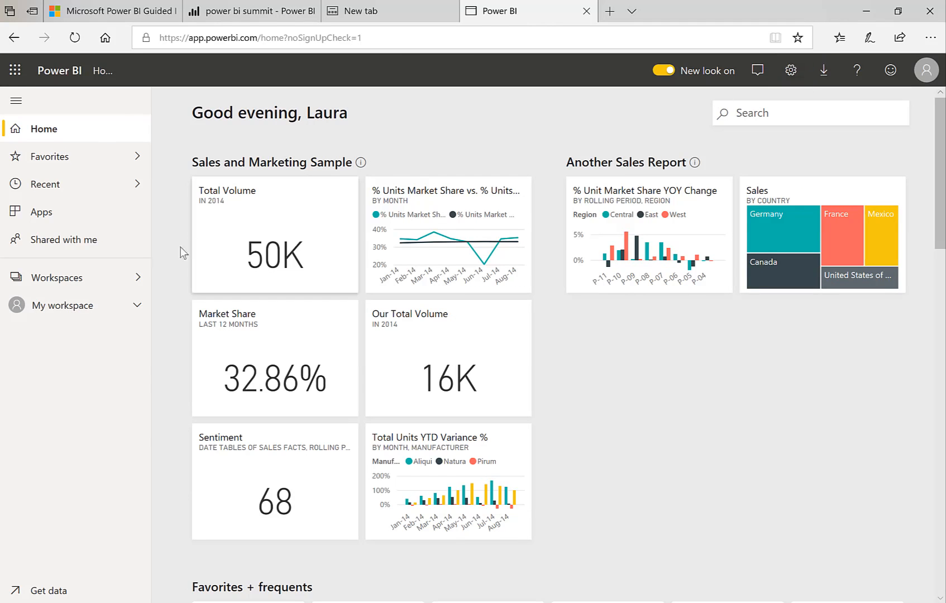
# Open the power bi summit report from the Power BI Intro workspace
pyautogui.click(135, 277)
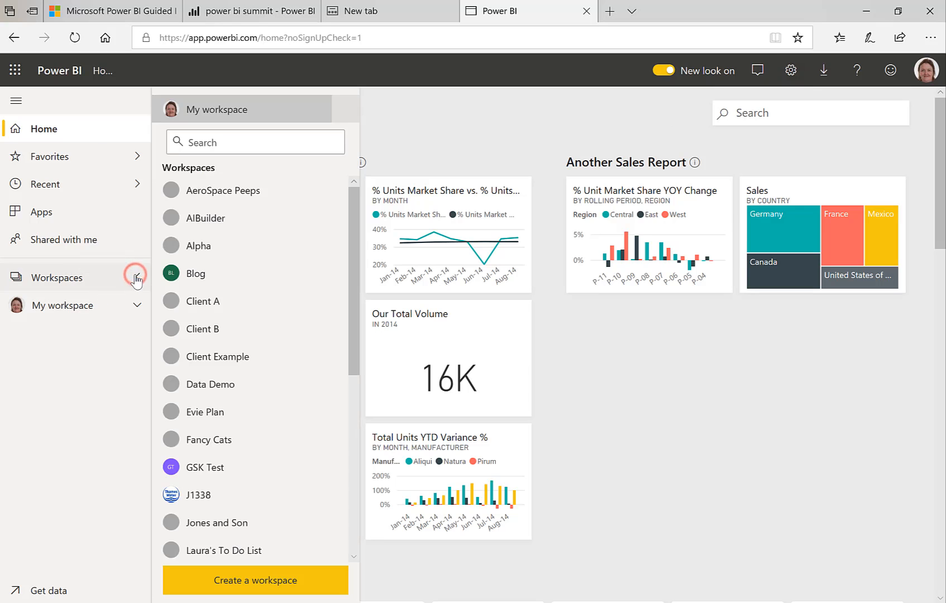
pyautogui.scroll(-1, 285, 333)
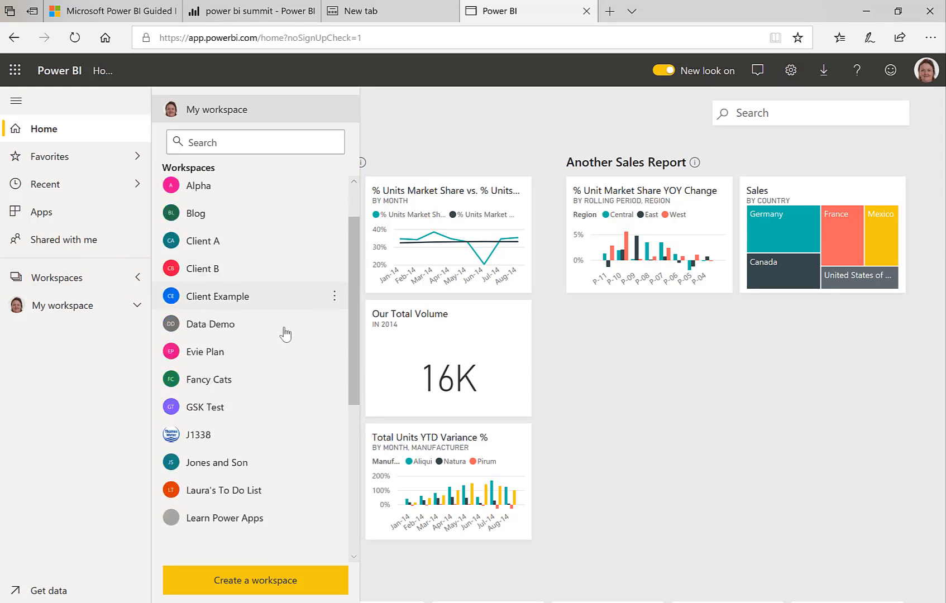
pyautogui.scroll(-4, 284, 333)
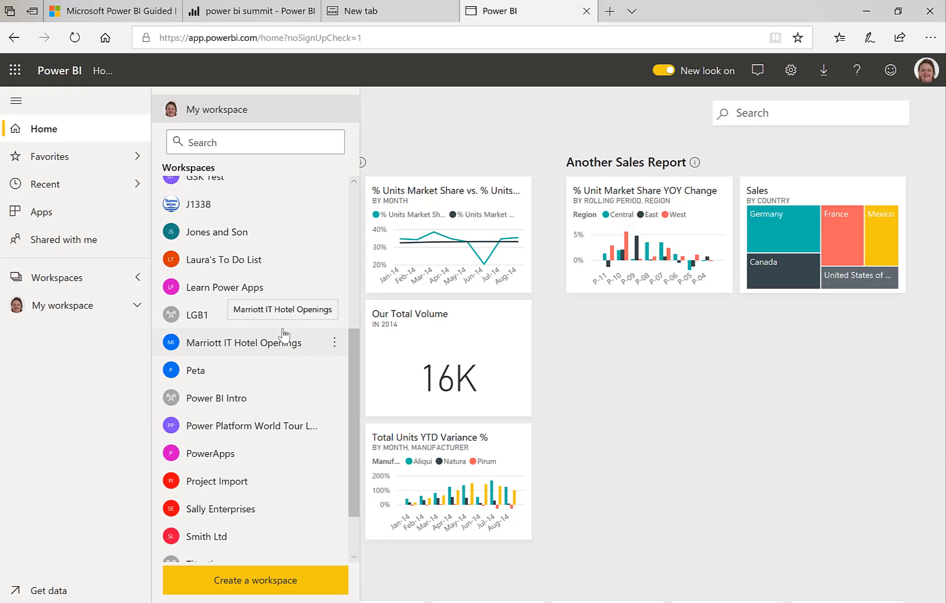
pyautogui.click(227, 398)
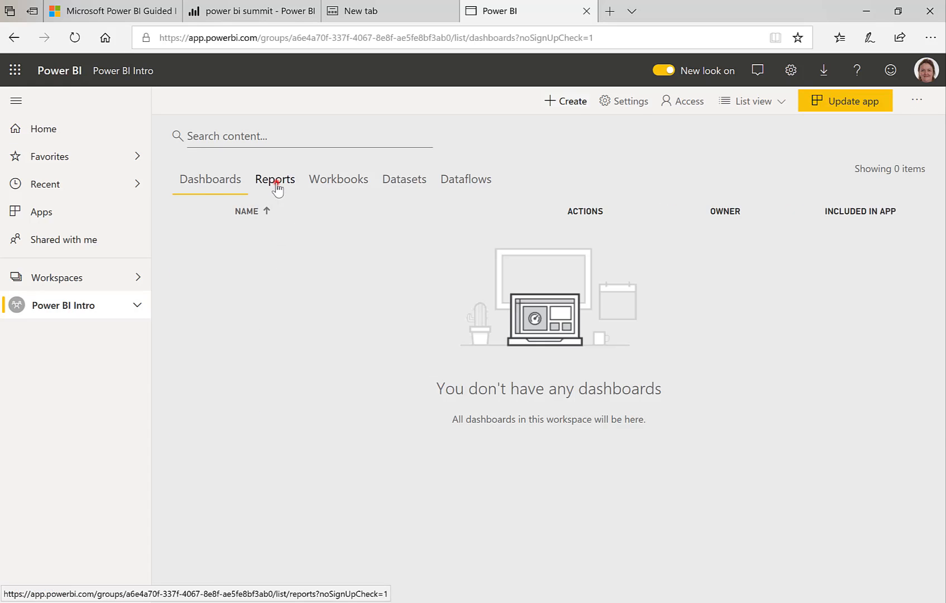
pyautogui.click(275, 182)
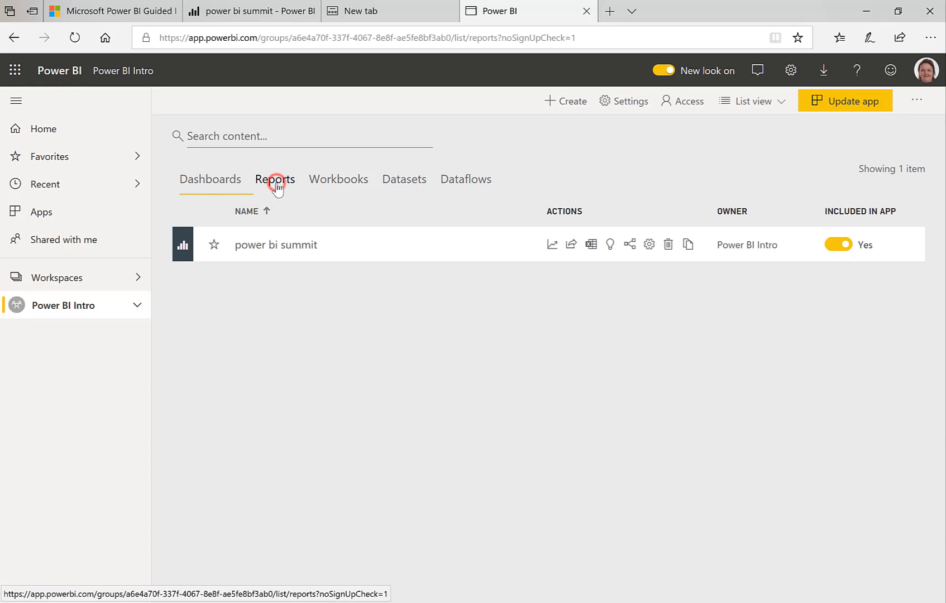
pyautogui.click(278, 246)
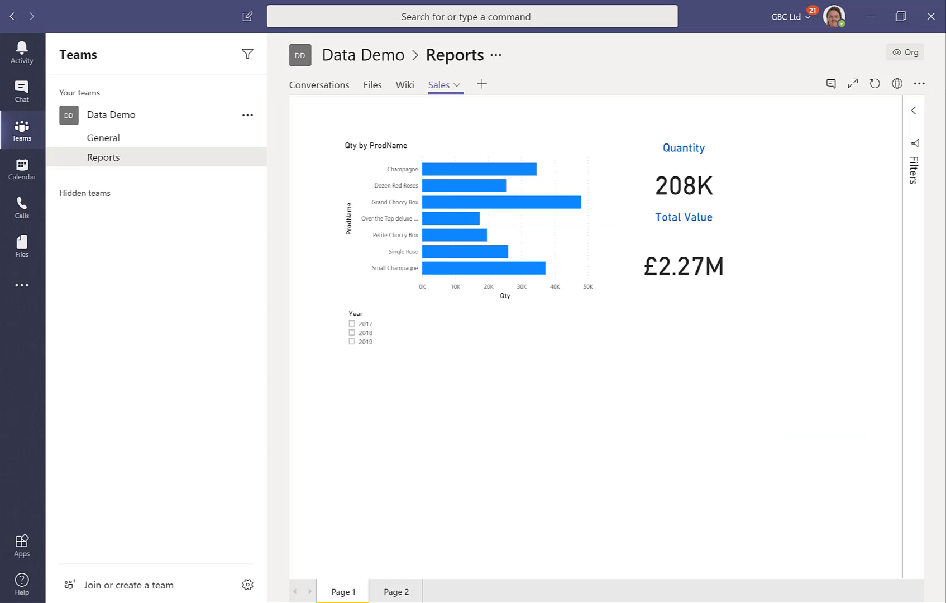
# In Teams, switch from the Reports channel's Sales tab to Wiki and back to check whether its report has updated
pyautogui.click(456, 85)
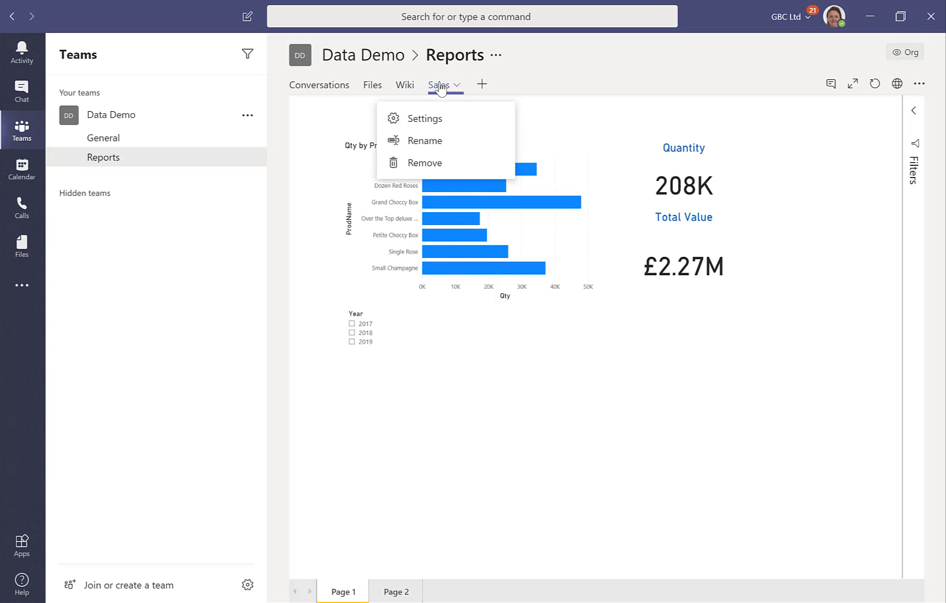
pyautogui.click(441, 86)
pyautogui.click(403, 87)
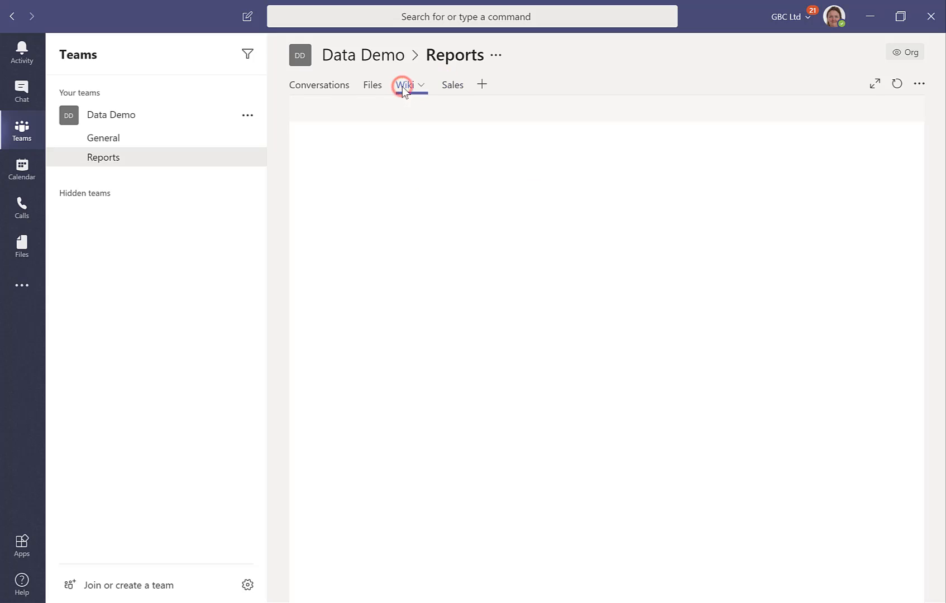
pyautogui.click(449, 87)
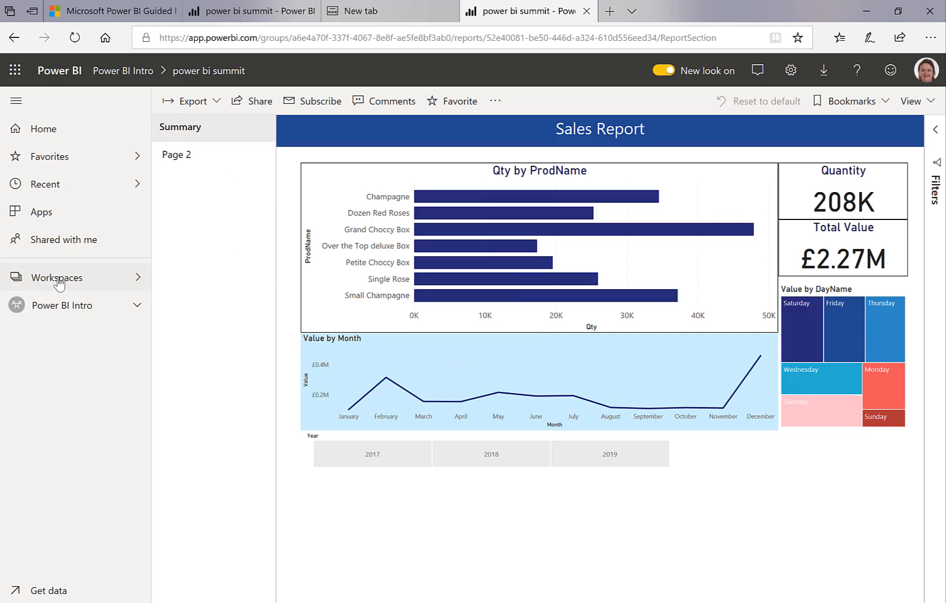
# Update the published Power BI Intro app from its workspace, keeping its current setup, and dismiss the publishing confirmation
pyautogui.click(56, 316)
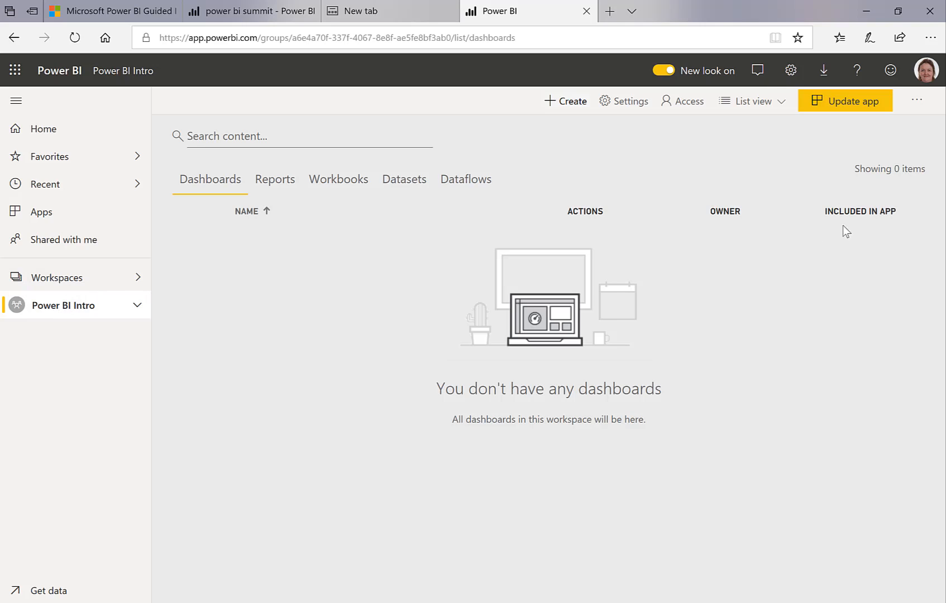
pyautogui.click(837, 105)
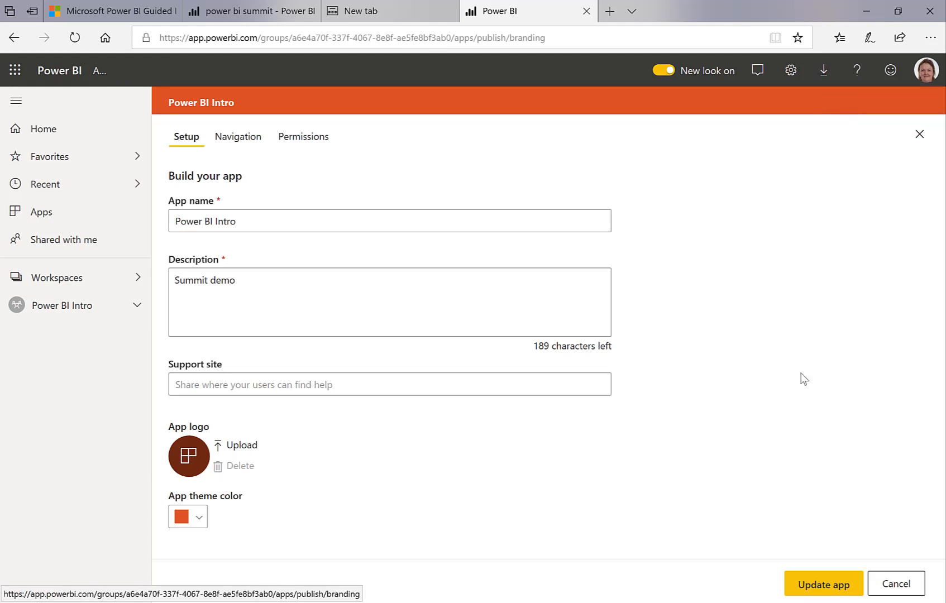
pyautogui.click(814, 585)
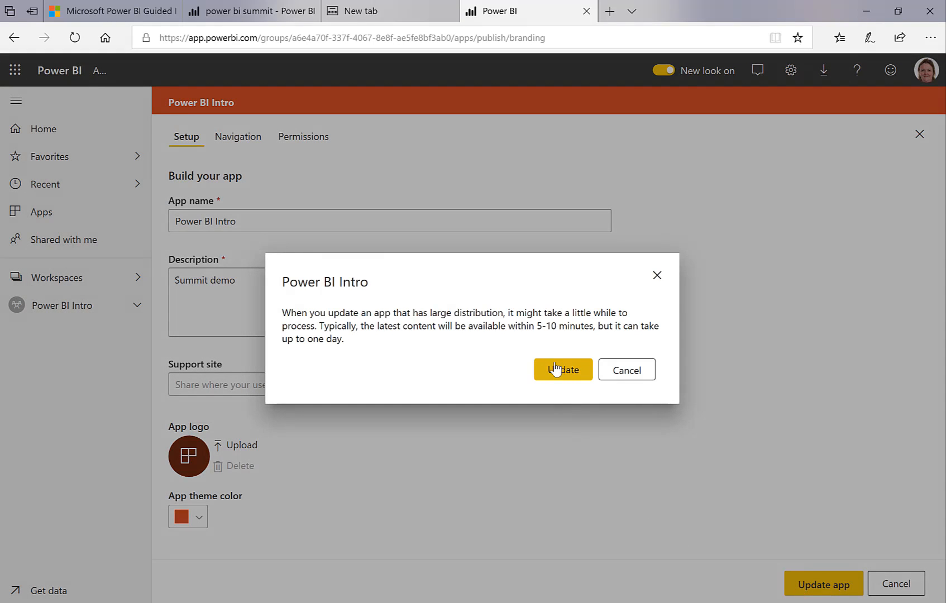
pyautogui.click(551, 367)
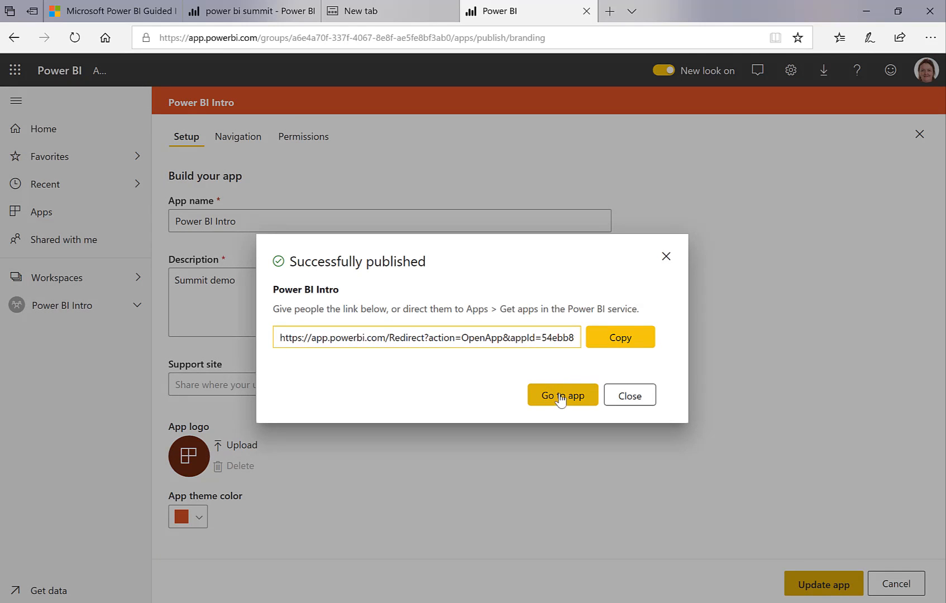
pyautogui.click(626, 399)
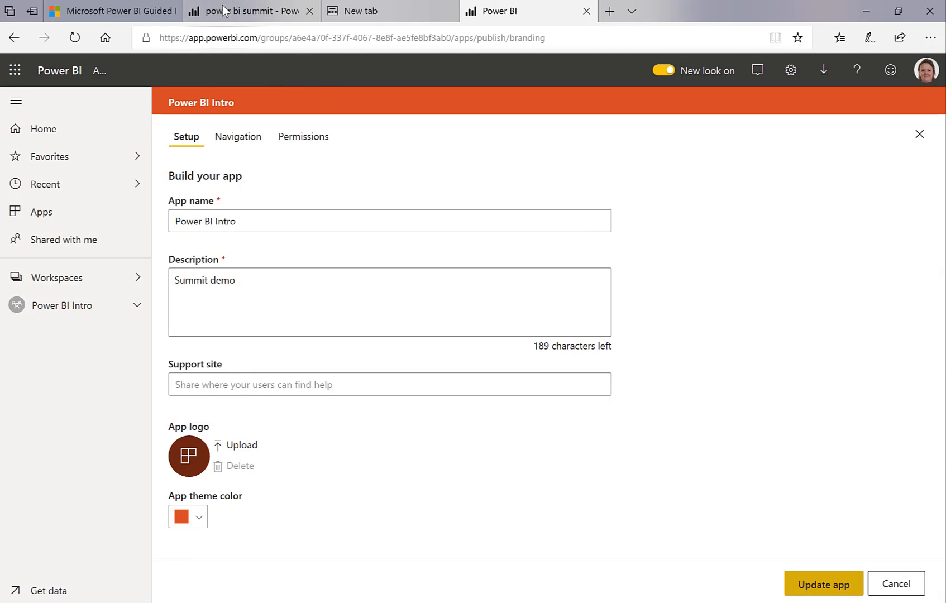
# Open the Power BI Intro app from the apps list and check the power bi summit report's Summary page, including the Value by DayName treemap
pyautogui.click(72, 217)
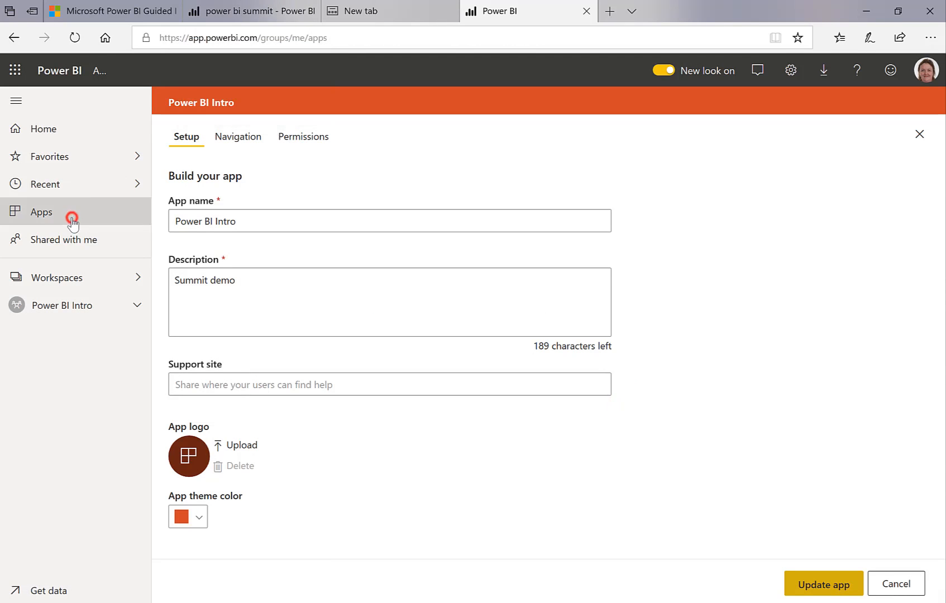
pyautogui.moveTo(280, 223)
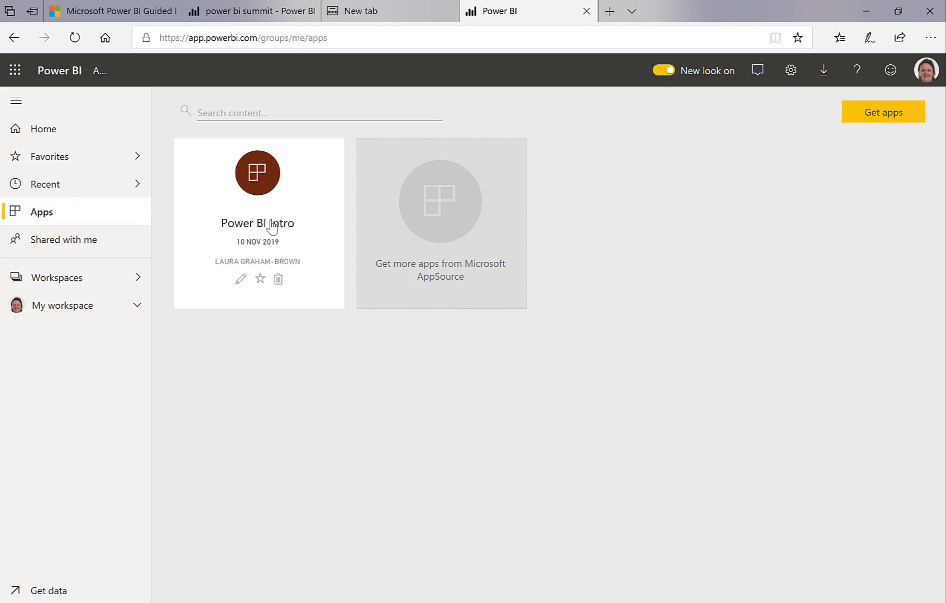
pyautogui.click(264, 182)
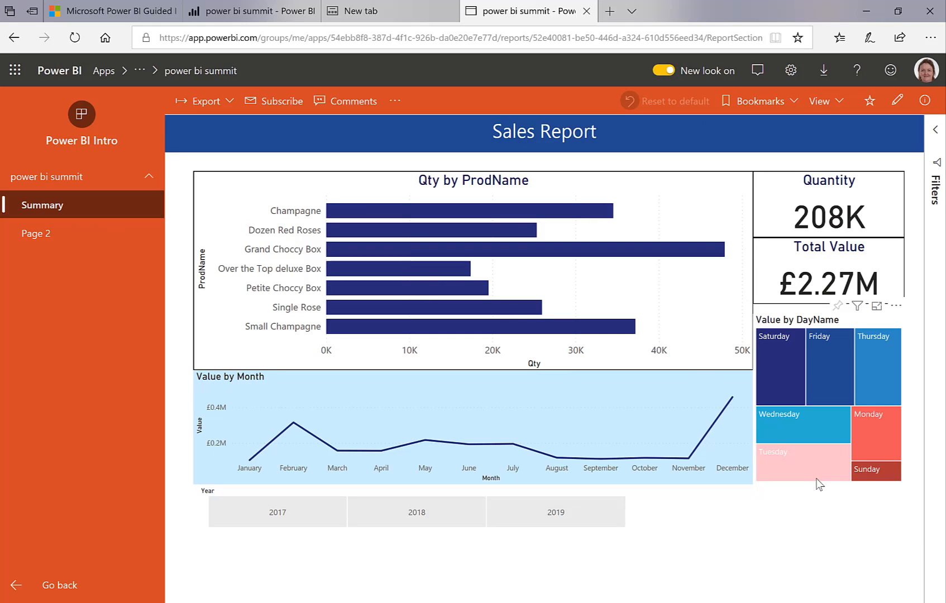
pyautogui.moveTo(811, 472)
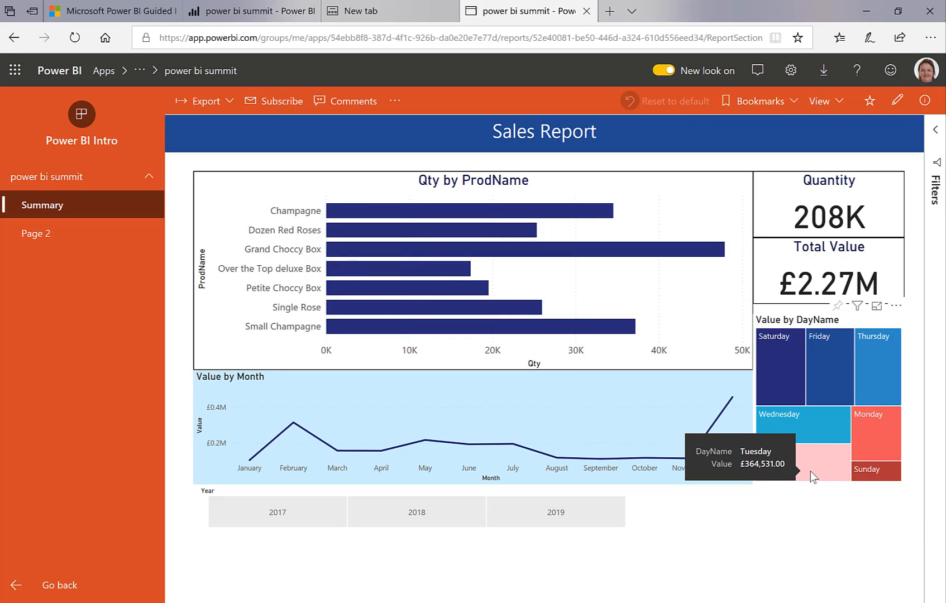